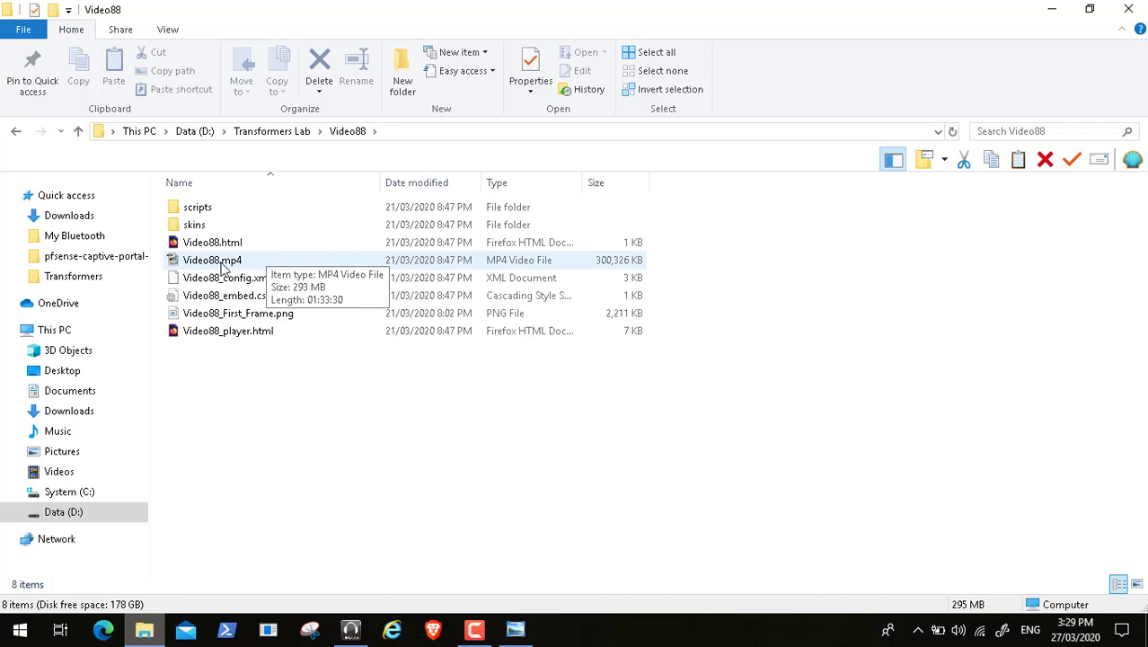
Step: Play Video88.mp4 from File Explorer and switch the player to full screen via View
click(220, 263)
double_click(223, 263)
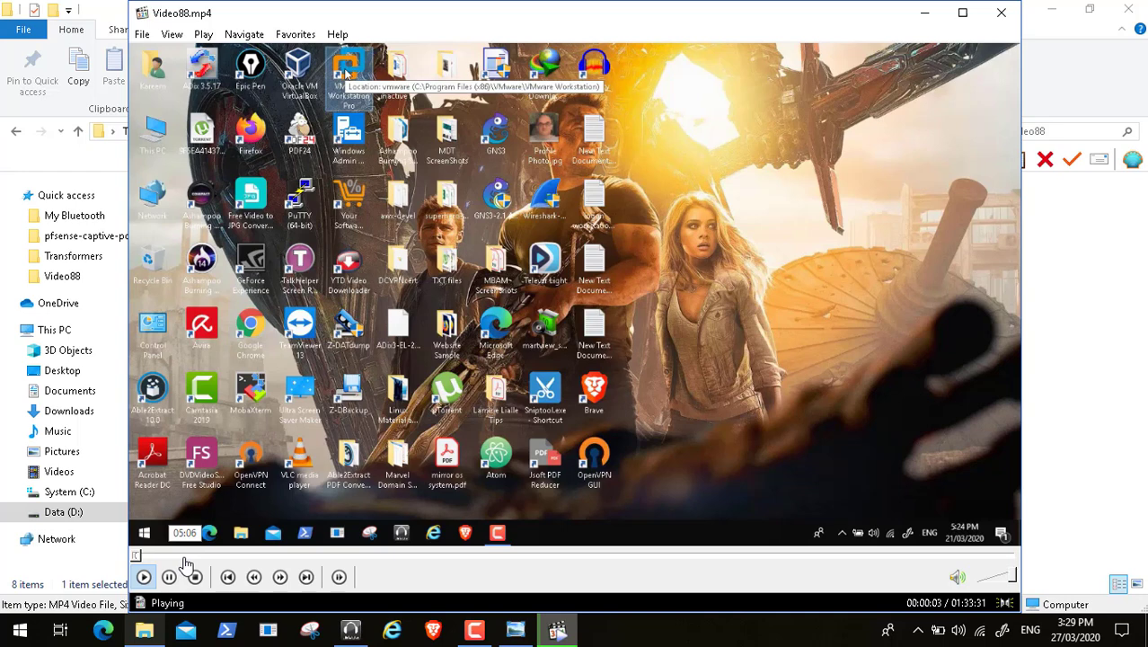
click(172, 34)
click(251, 289)
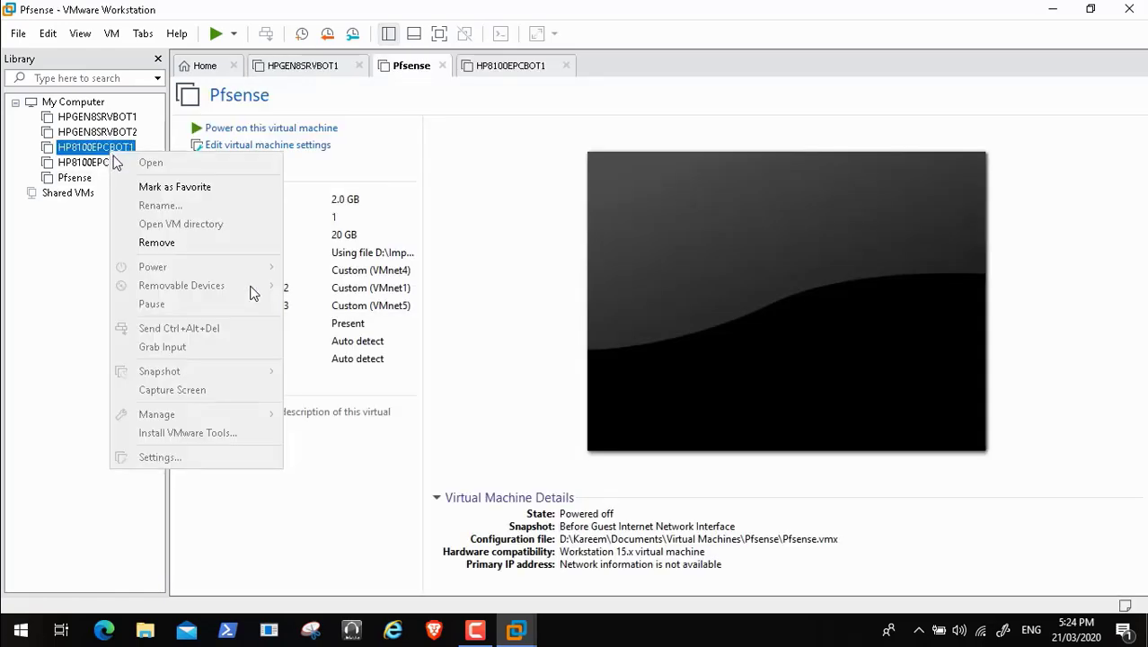
Step: Exit full screen to pause at 0:19, view the network diagram, then minimize it
mouse_move(94, 622)
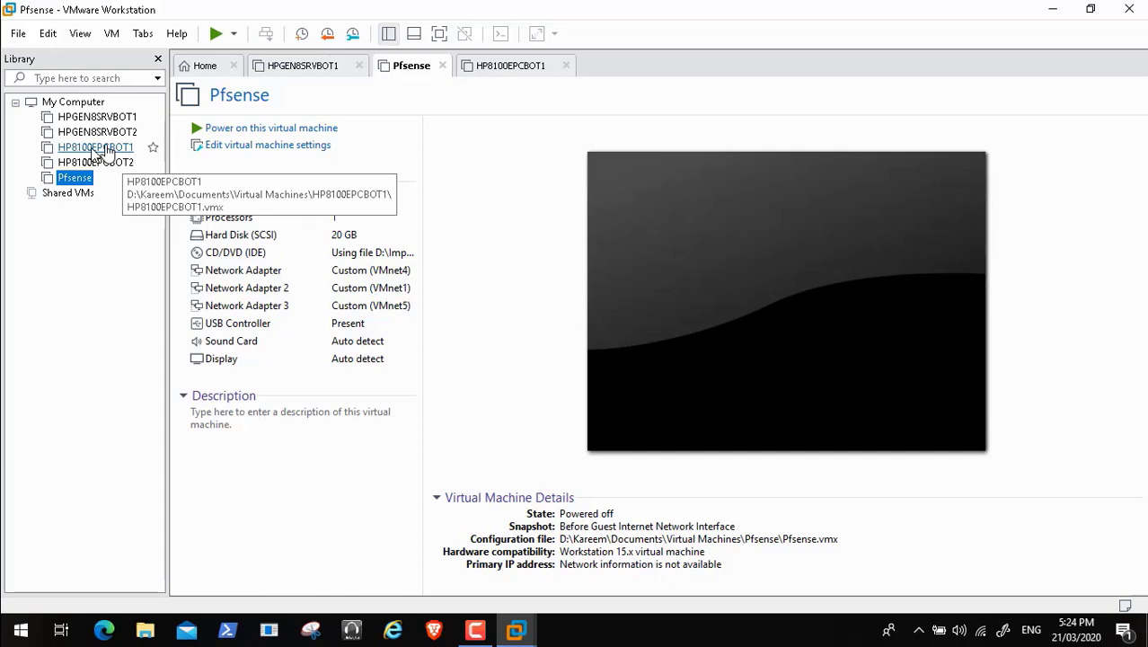
double_click(407, 462)
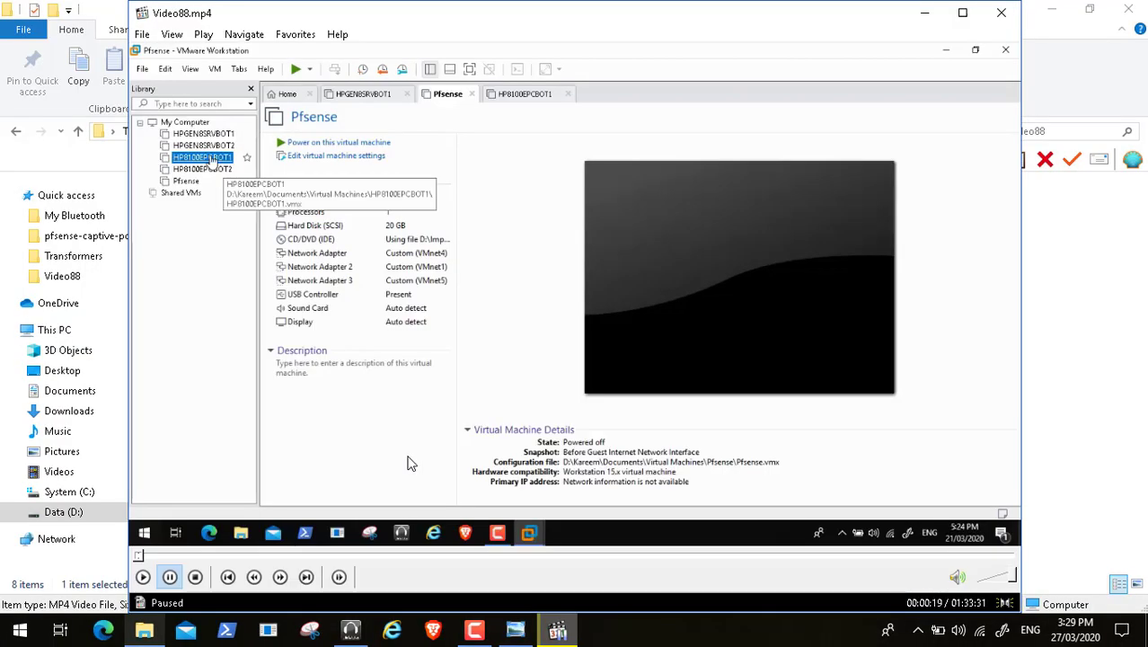
click(528, 637)
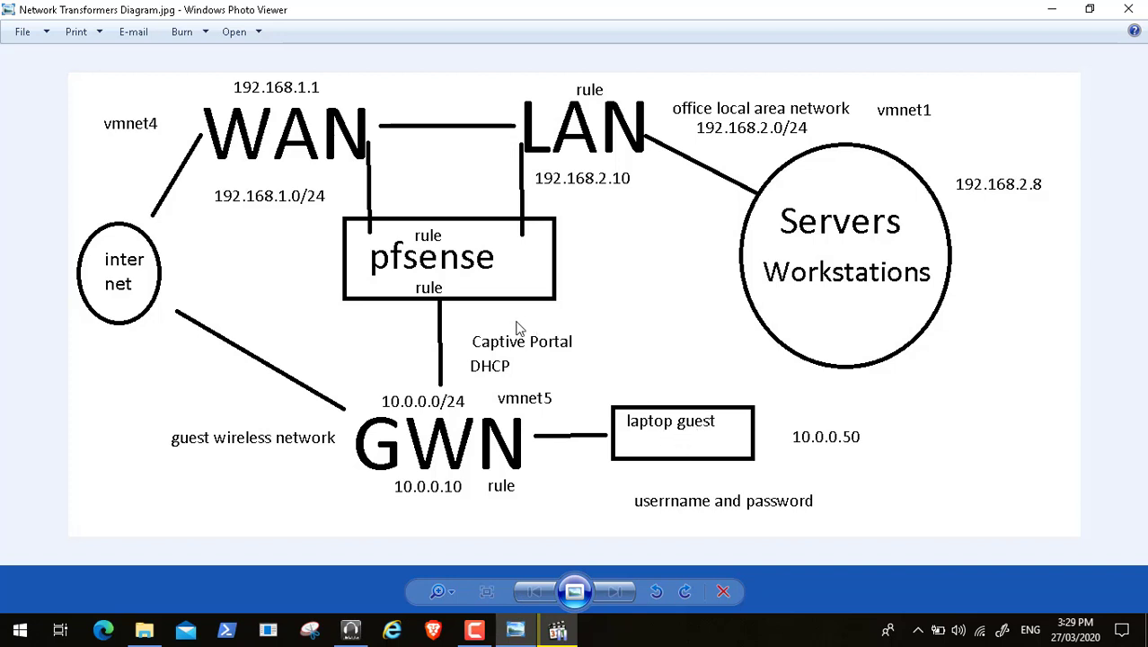
click(1052, 9)
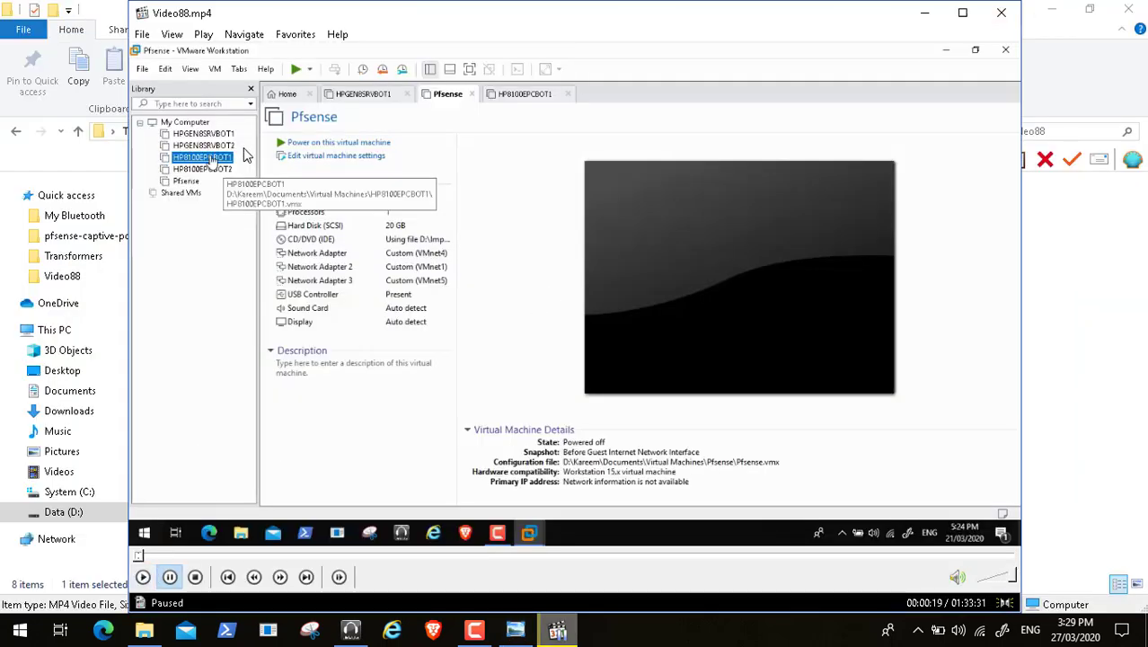
Step: Briefly resume and pause the video, then resume the screen recording
click(143, 577)
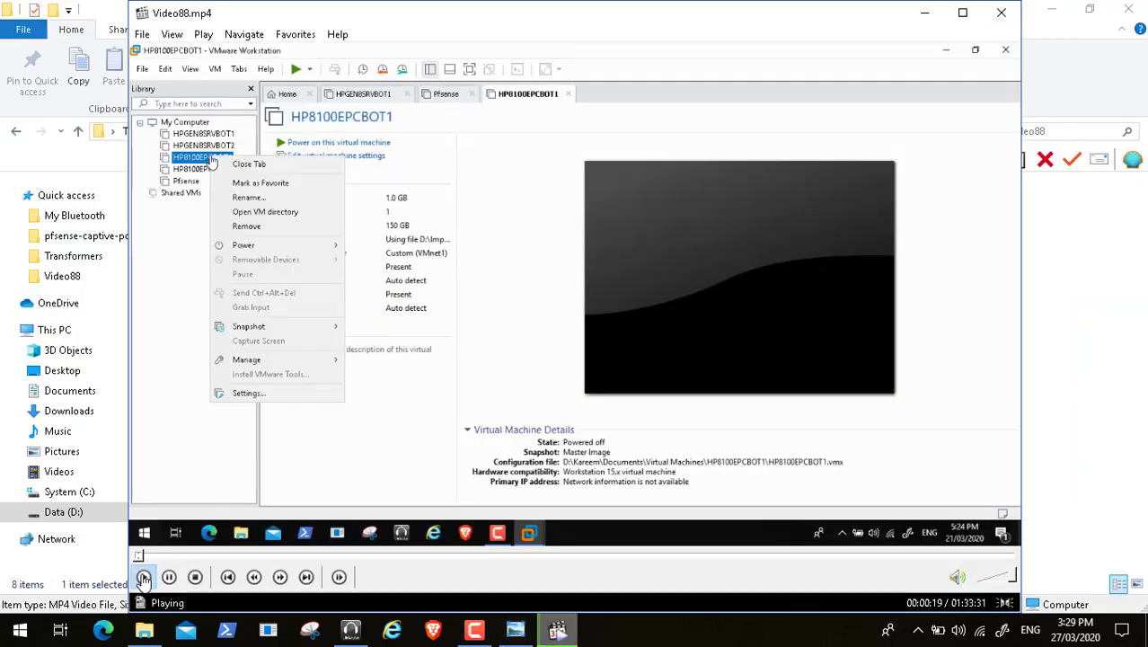
key(alt+Return)
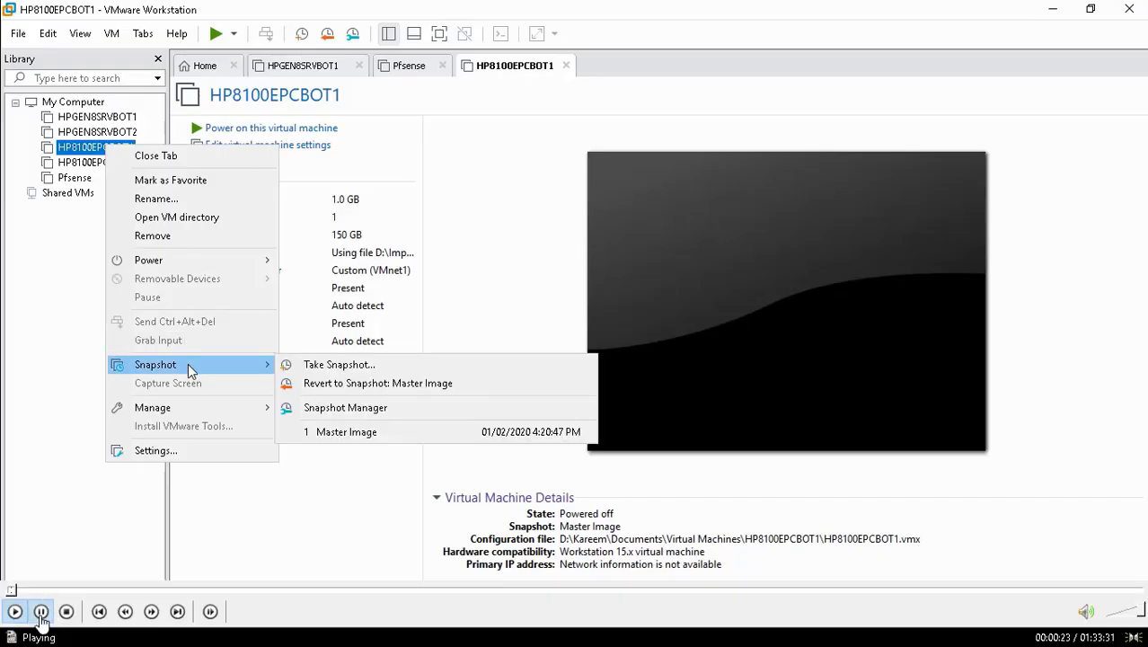
key(alt+Return)
click(171, 577)
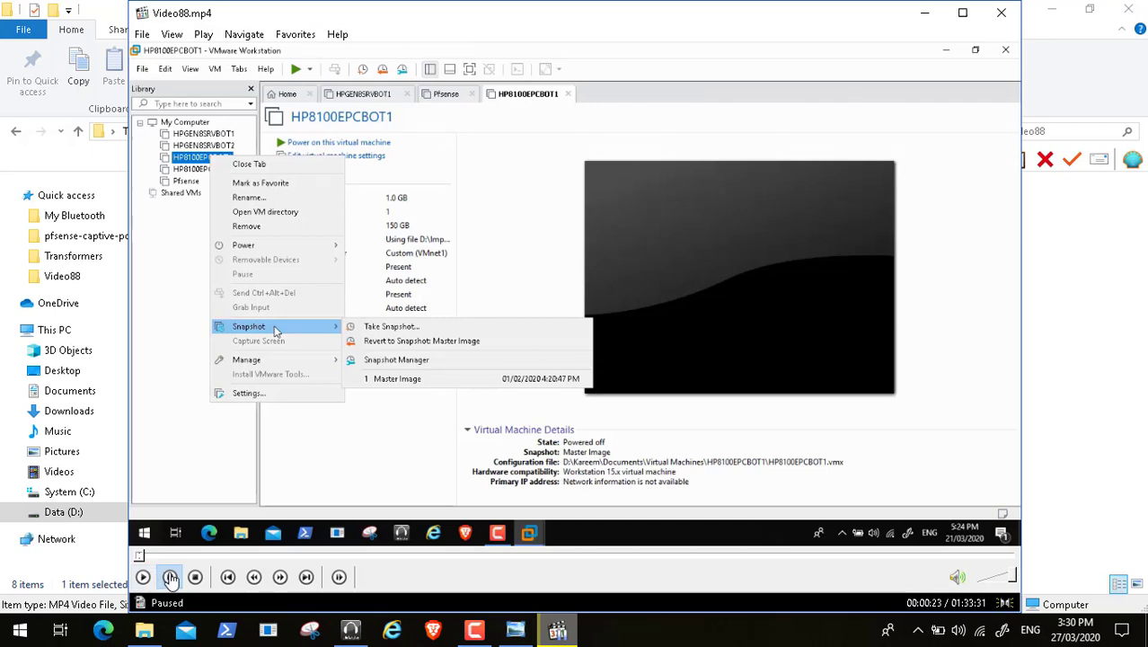
click(475, 630)
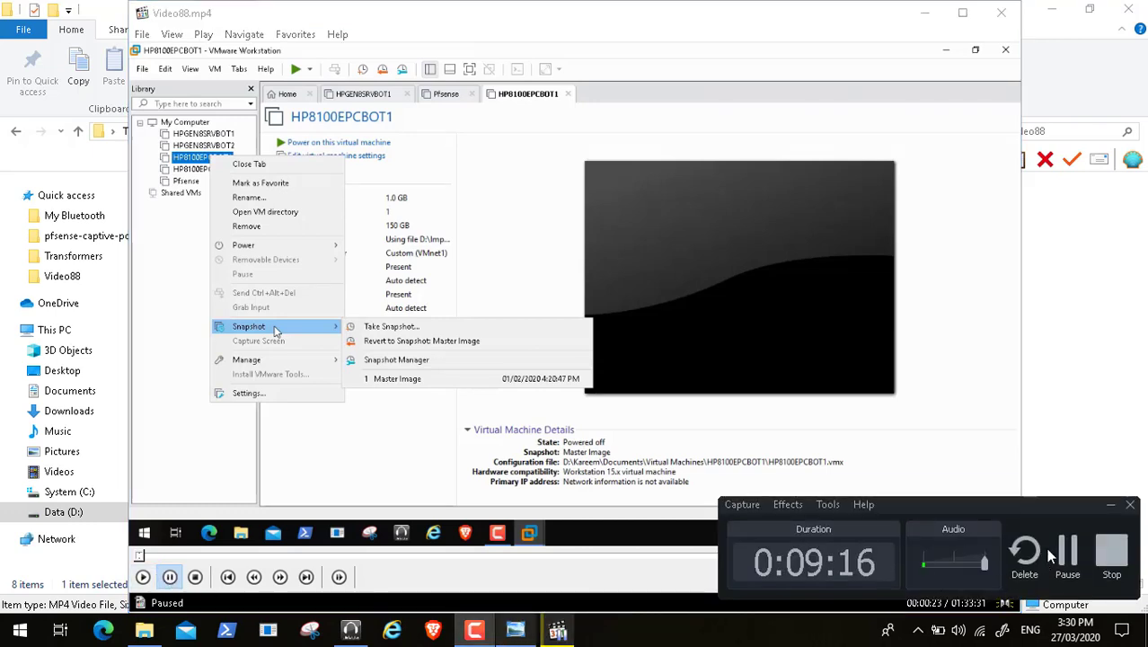
click(1067, 552)
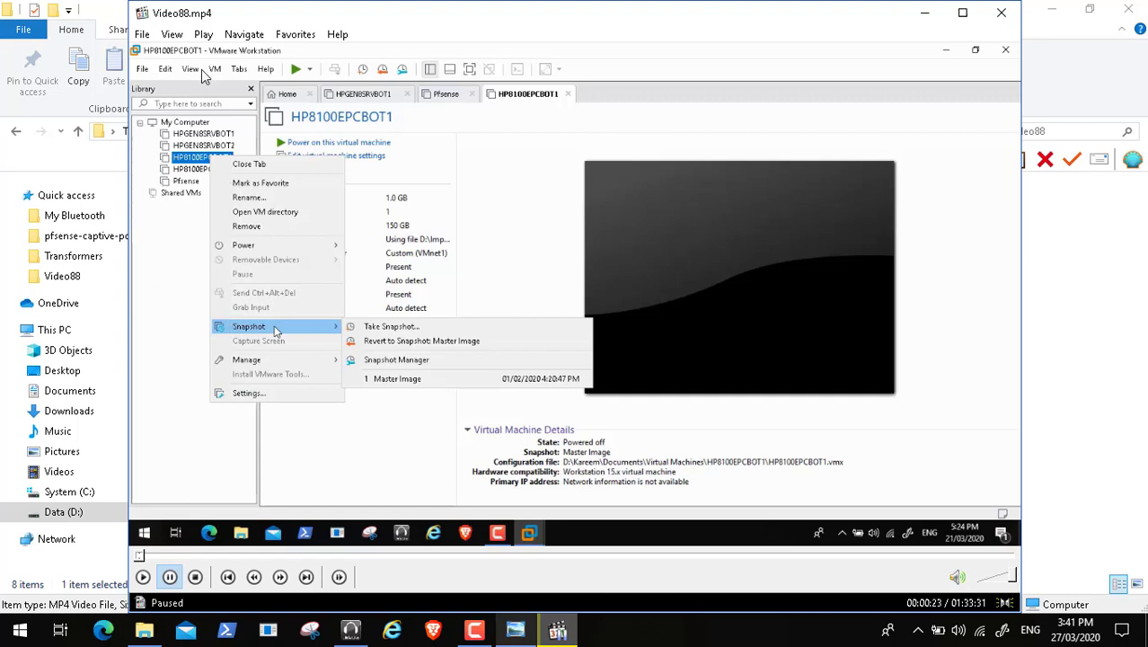
Step: Play the video full screen on to the clone wizard's Clone Source page for HP8100EPCBOT1
click(173, 36)
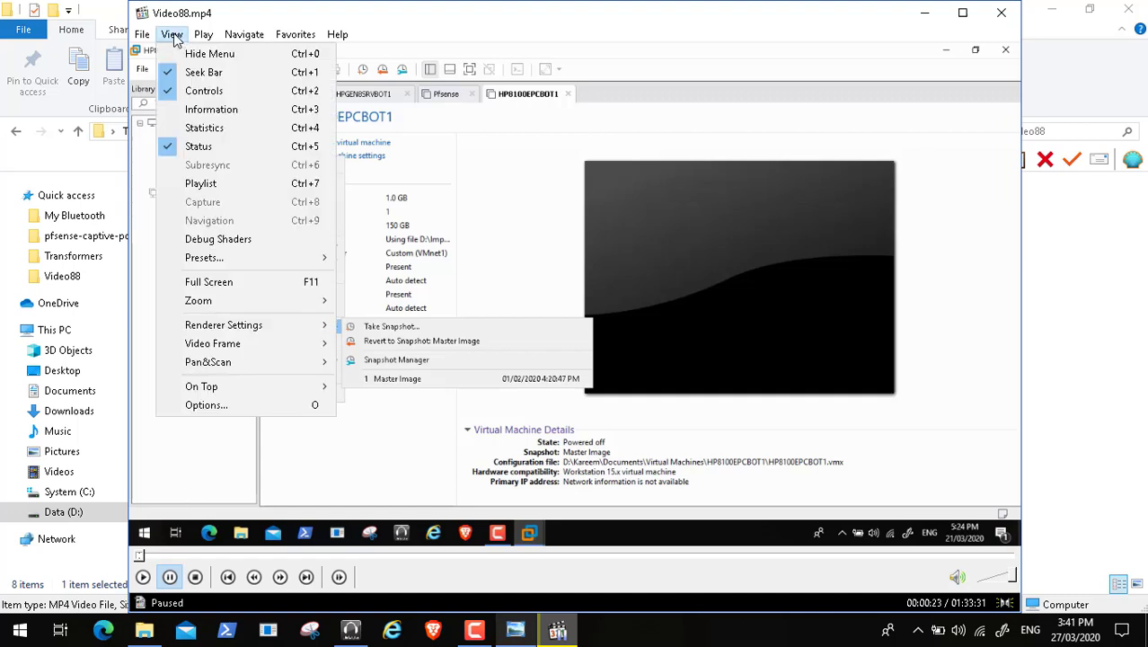
click(230, 286)
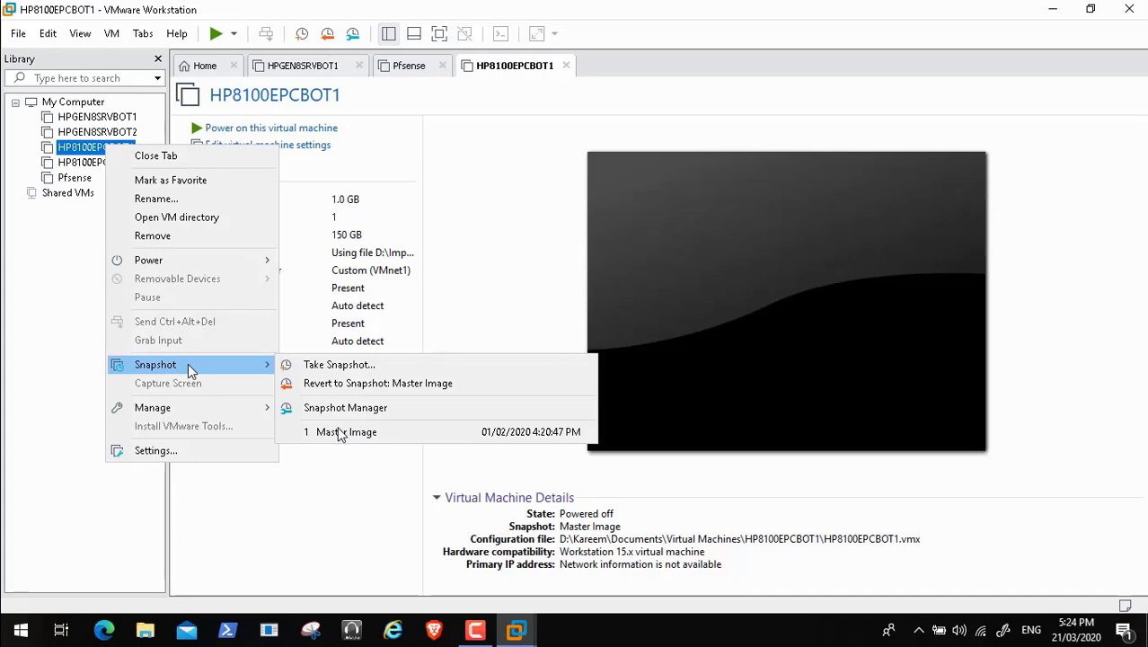
mouse_move(46, 637)
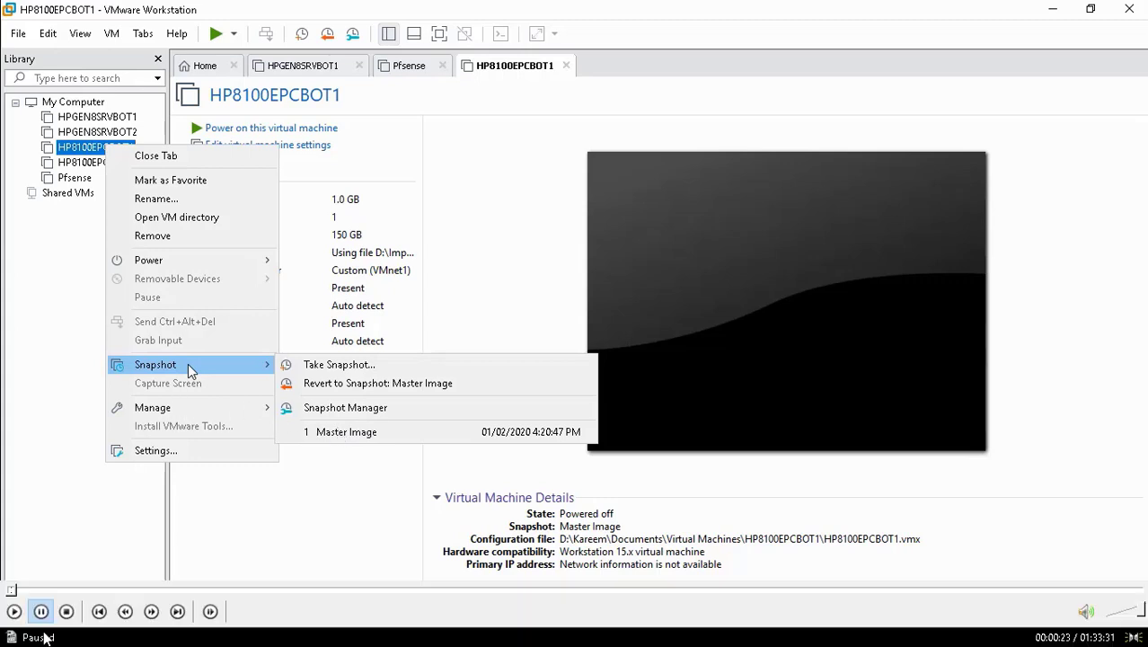
click(14, 611)
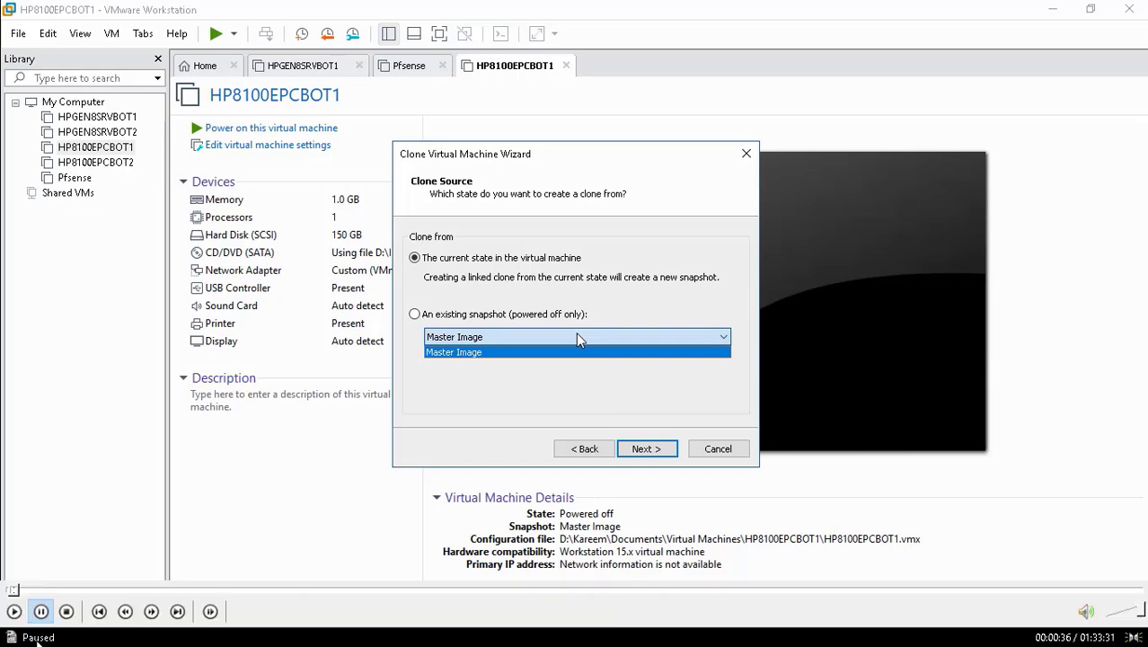
Step: Play through the full-clone Clone Type step to naming the new machine GuestInternet
click(15, 613)
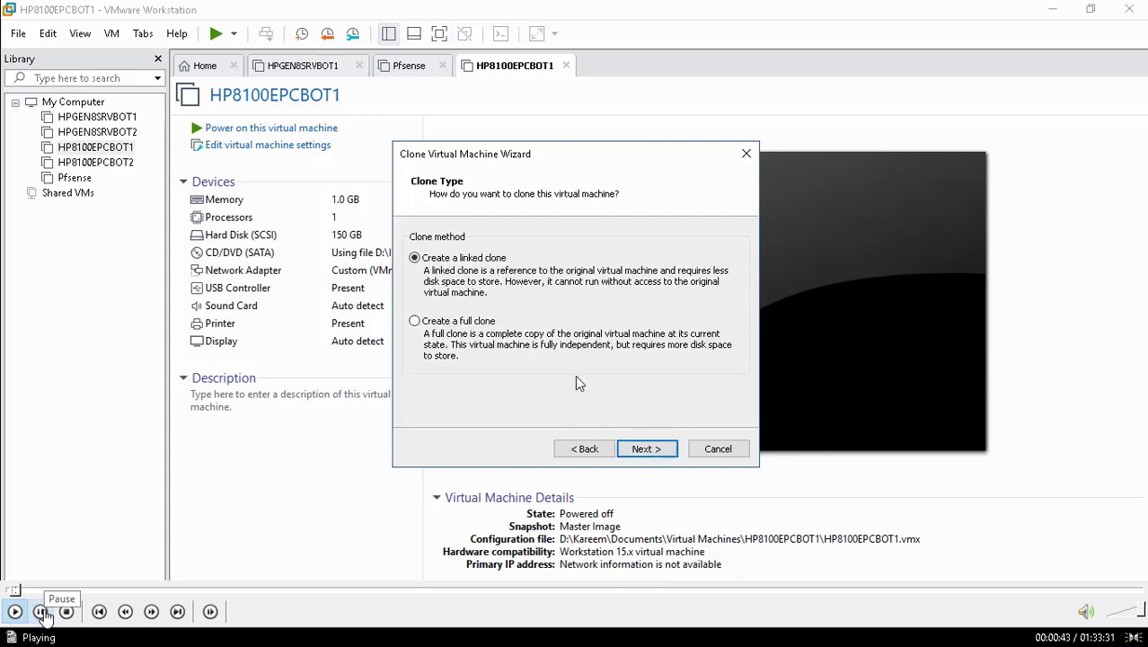
click(14, 613)
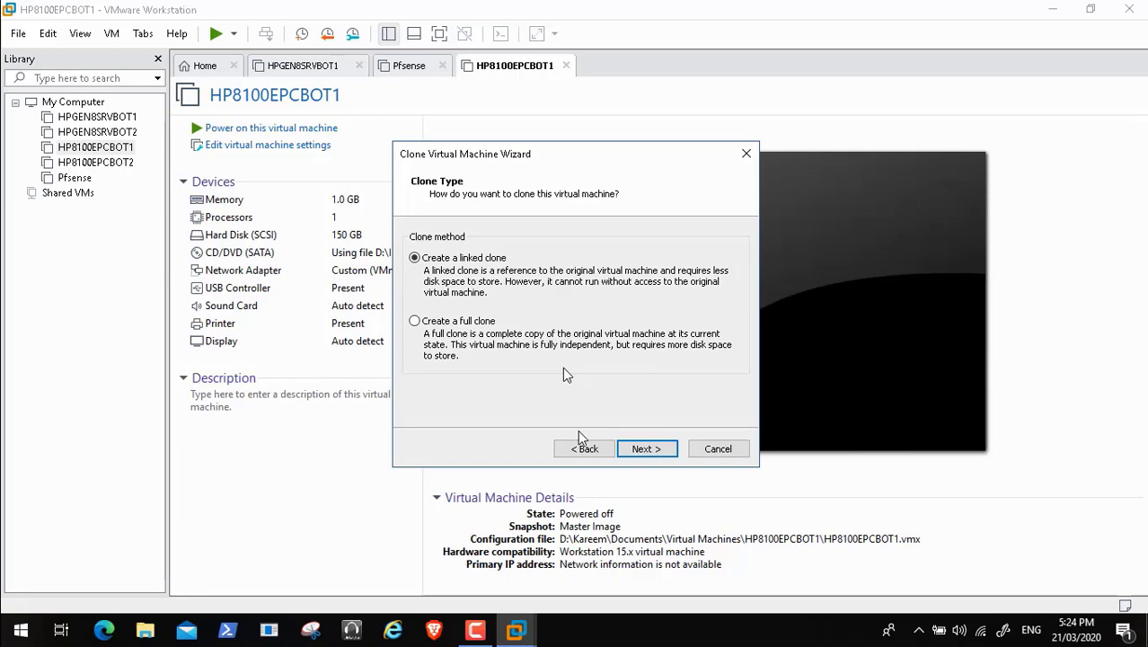
mouse_move(50, 599)
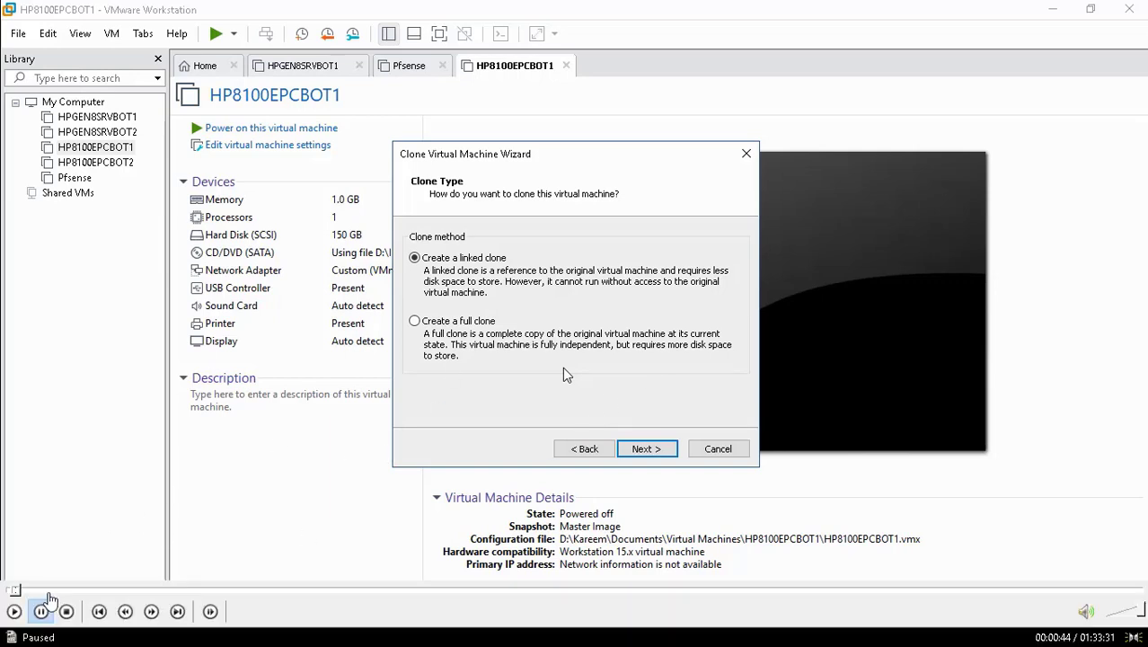
click(14, 612)
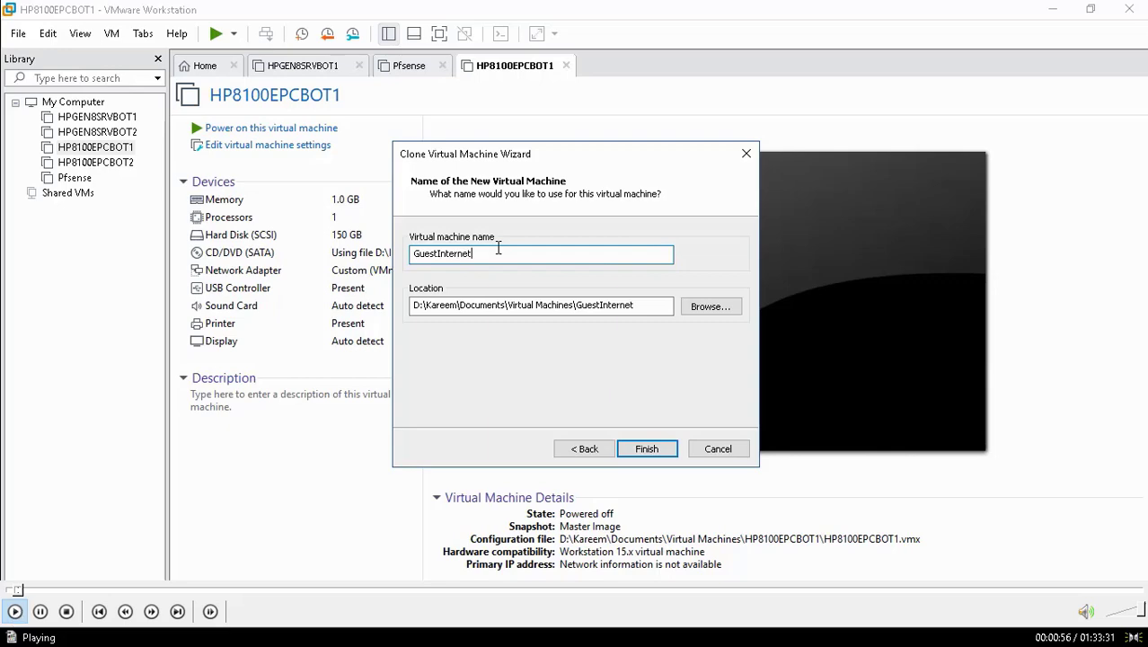
Step: Pause at the machine-name step, leave full screen, and resume the screen recording and video
click(40, 611)
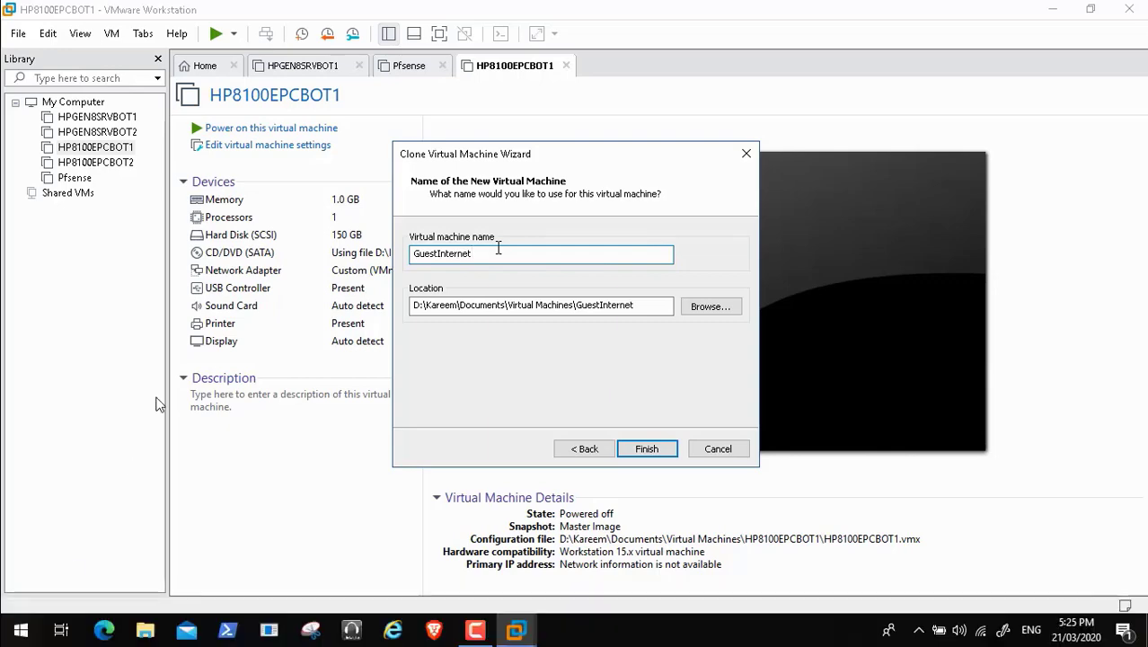
double_click(156, 405)
mouse_move(985, 561)
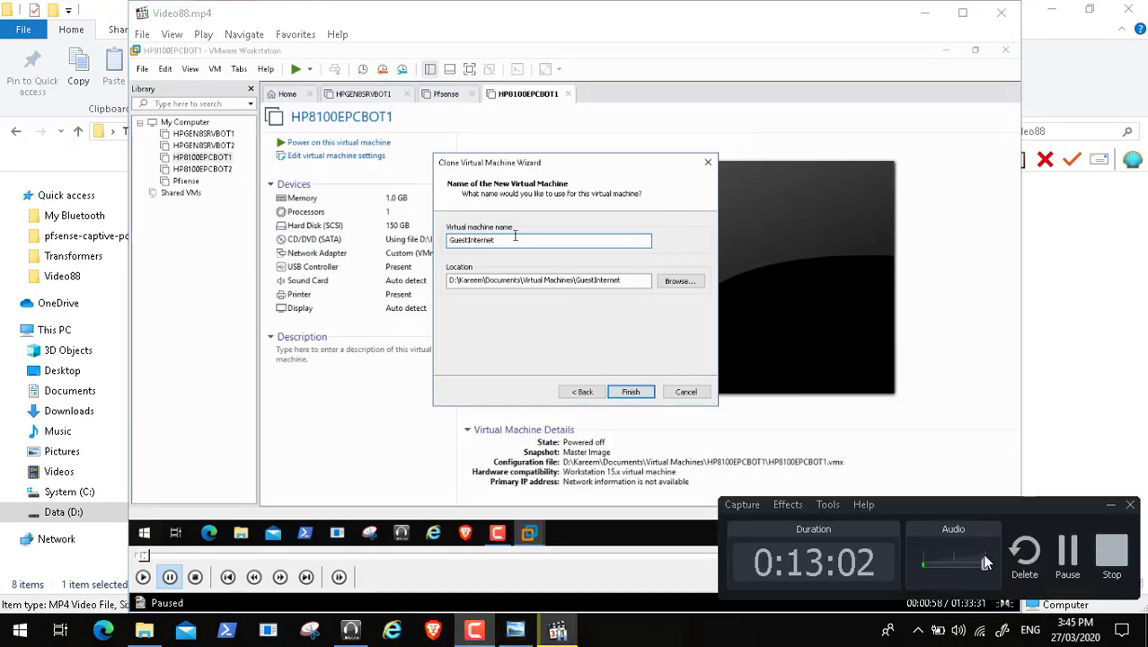
click(1067, 552)
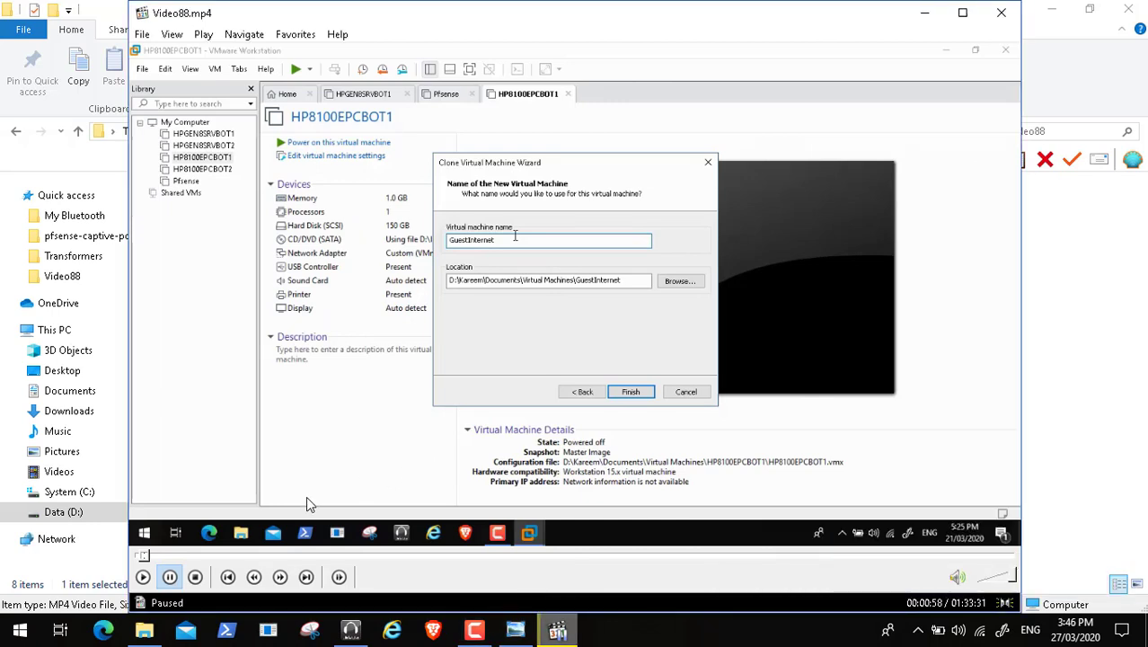
click(143, 577)
Step: Return to full screen and close the finished cloning dialog for GuestInternetWifi
click(172, 34)
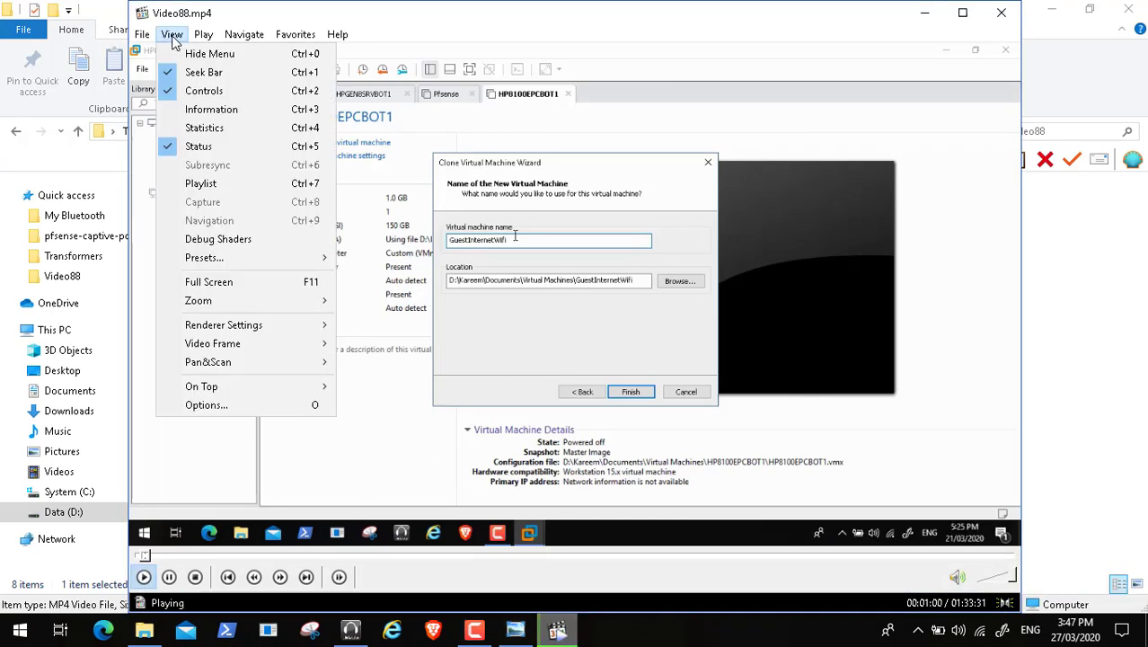
click(208, 282)
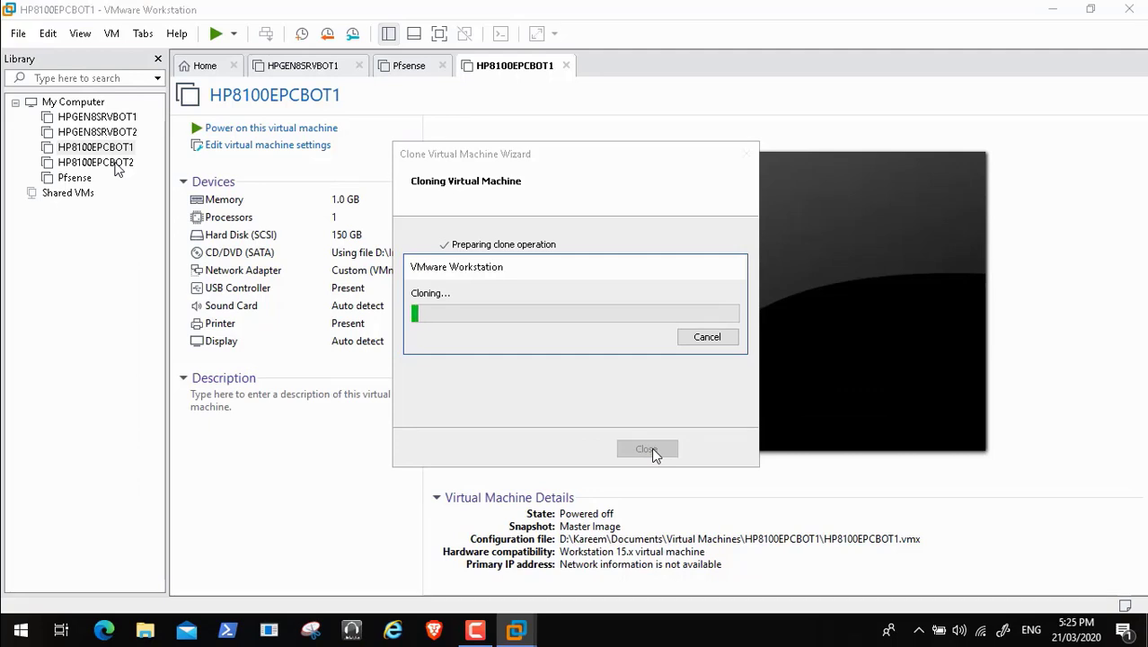
click(482, 633)
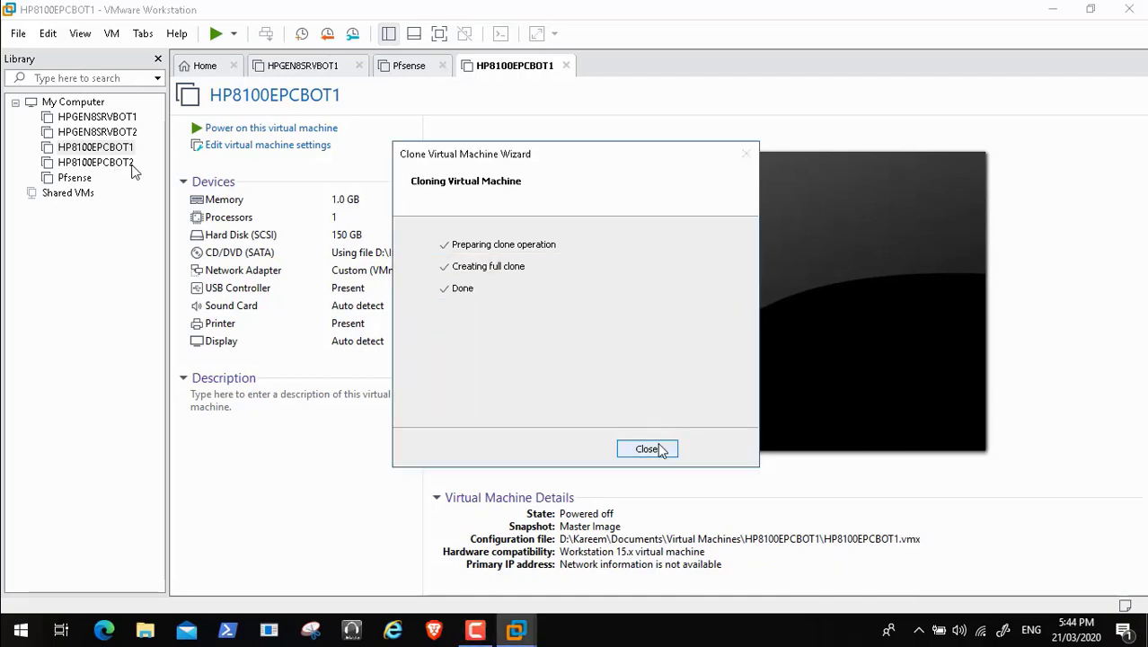
click(656, 446)
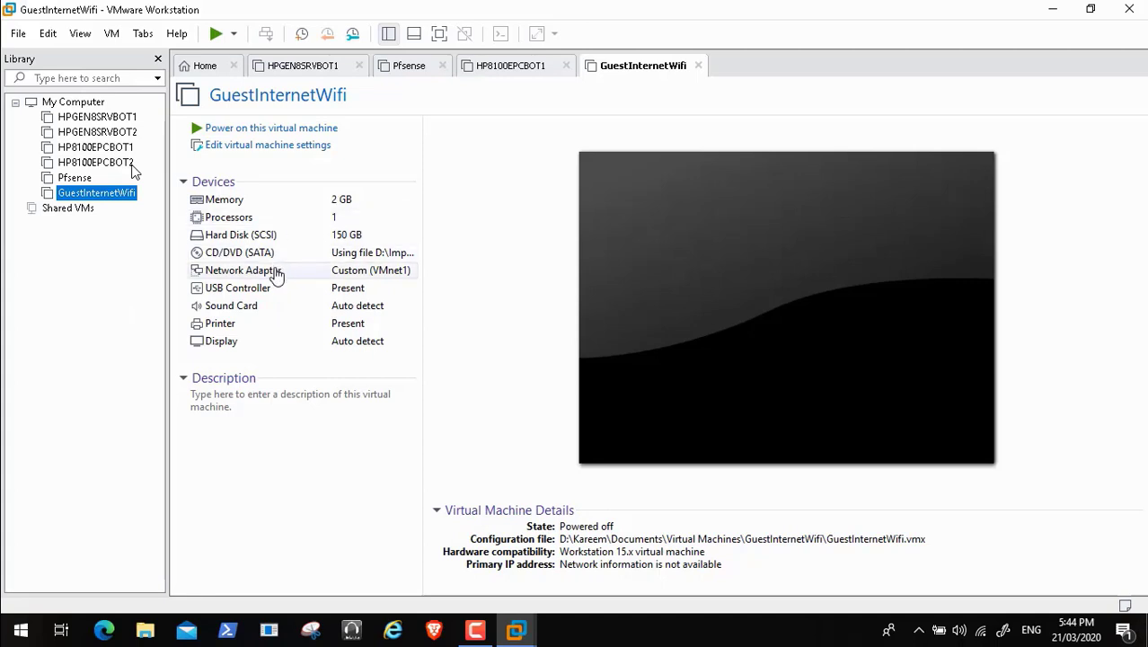
Step: Open GuestInternetWifi's VM settings, pause in a window, and show the network diagram
click(286, 150)
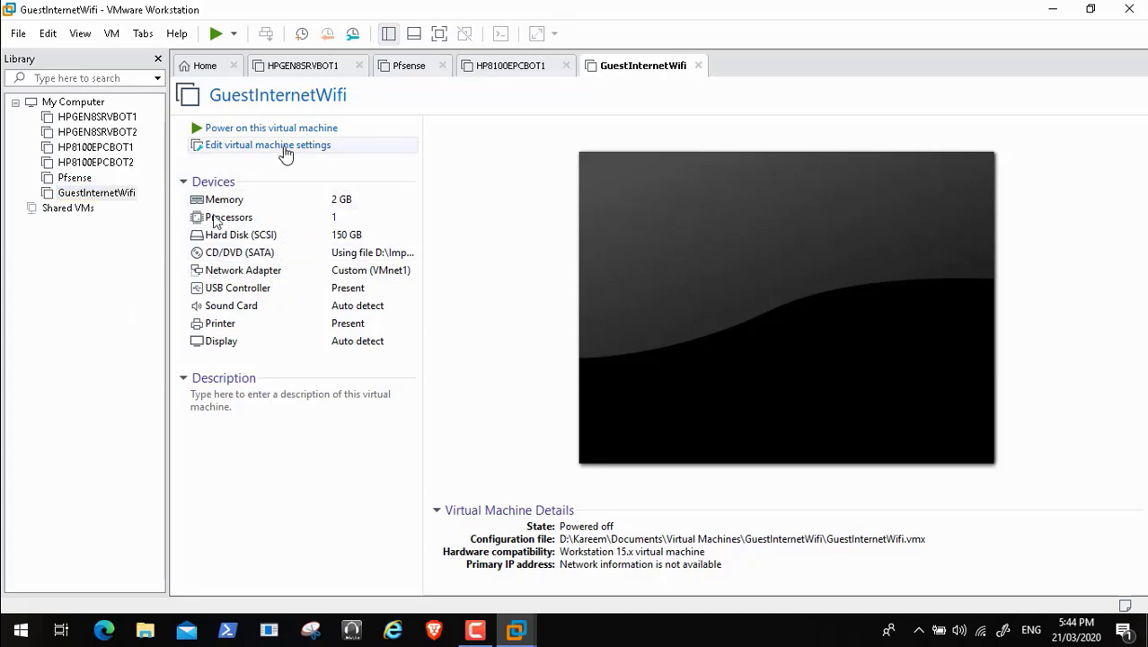
double_click(313, 323)
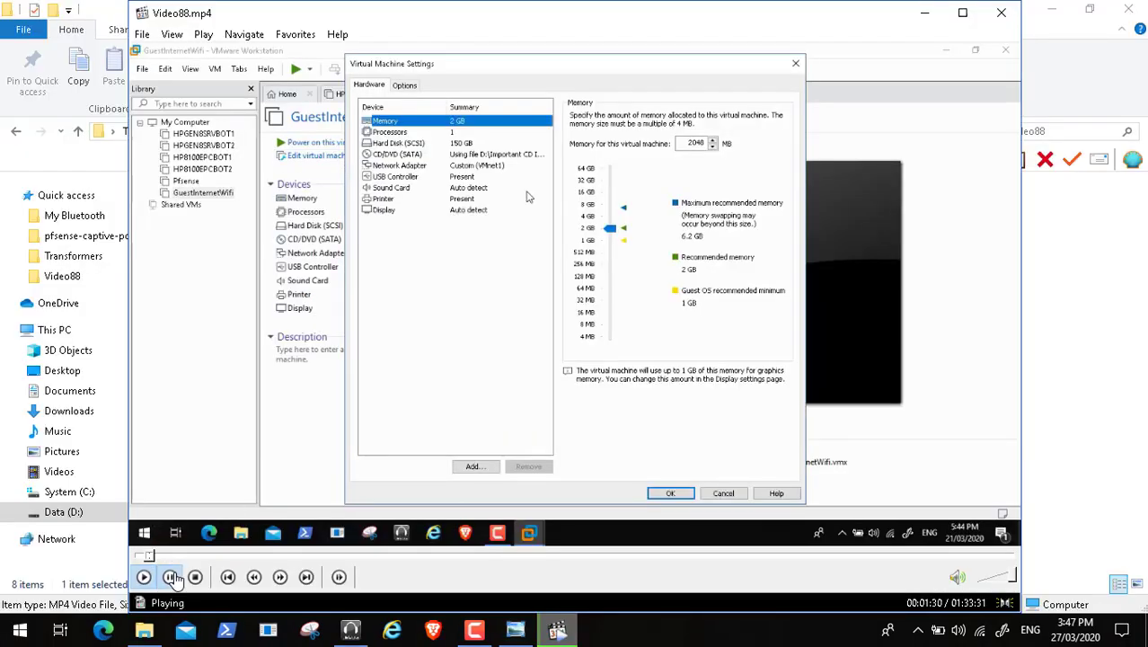
click(169, 577)
click(521, 629)
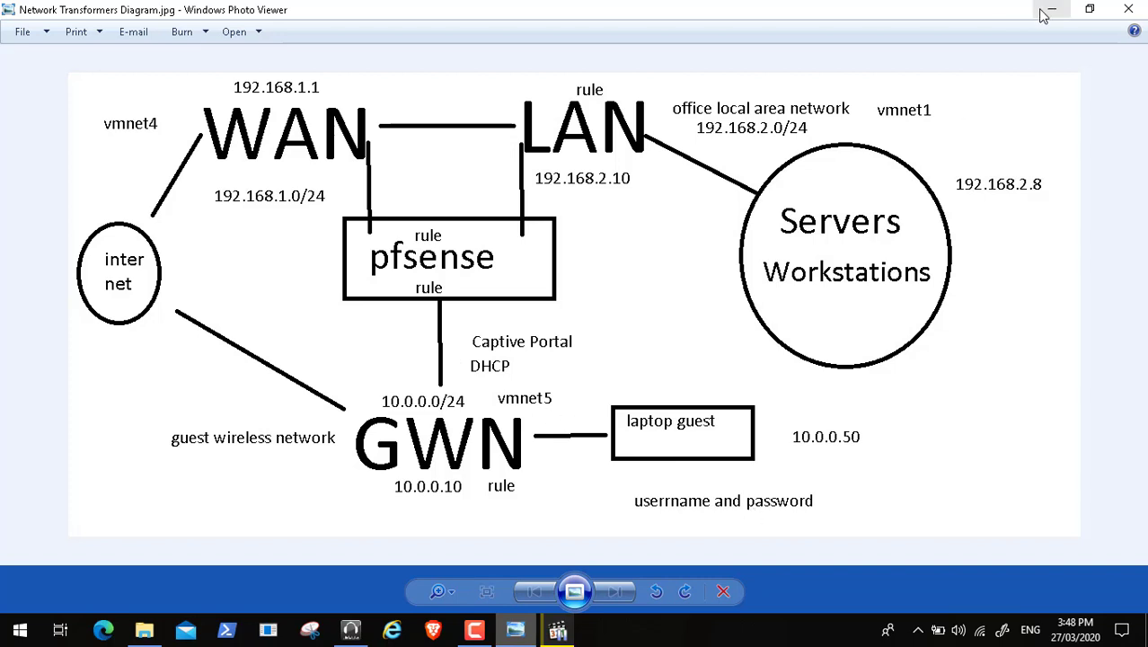
Step: Hide the diagram and resume the video full screen as the adapter is set to Custom VMnet5
click(1045, 15)
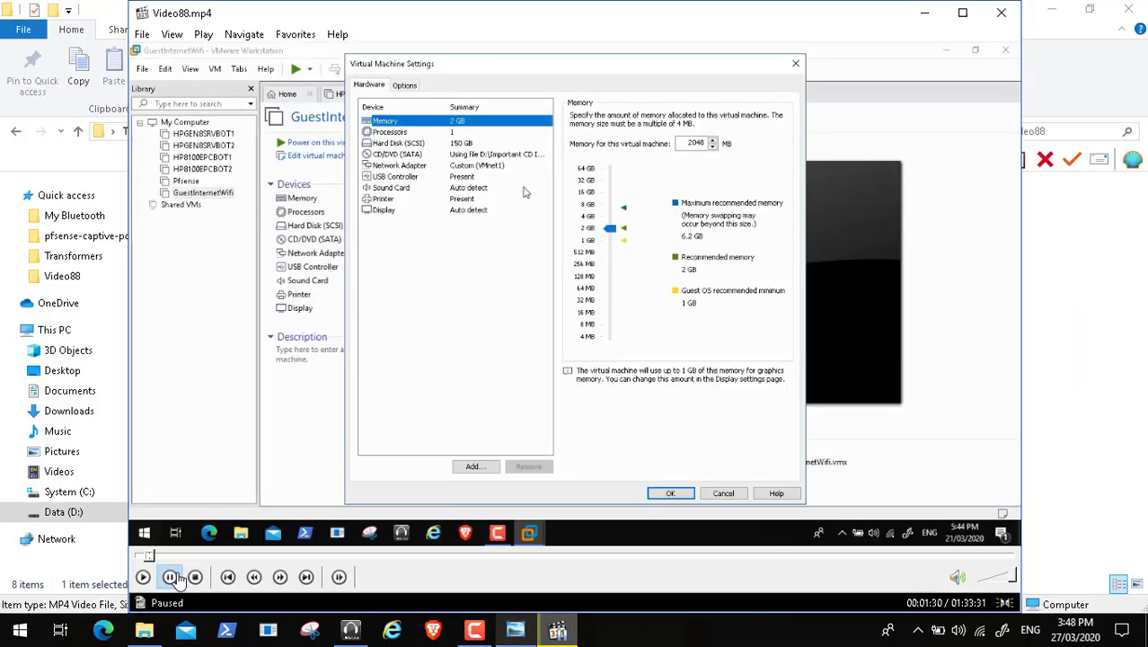
click(144, 577)
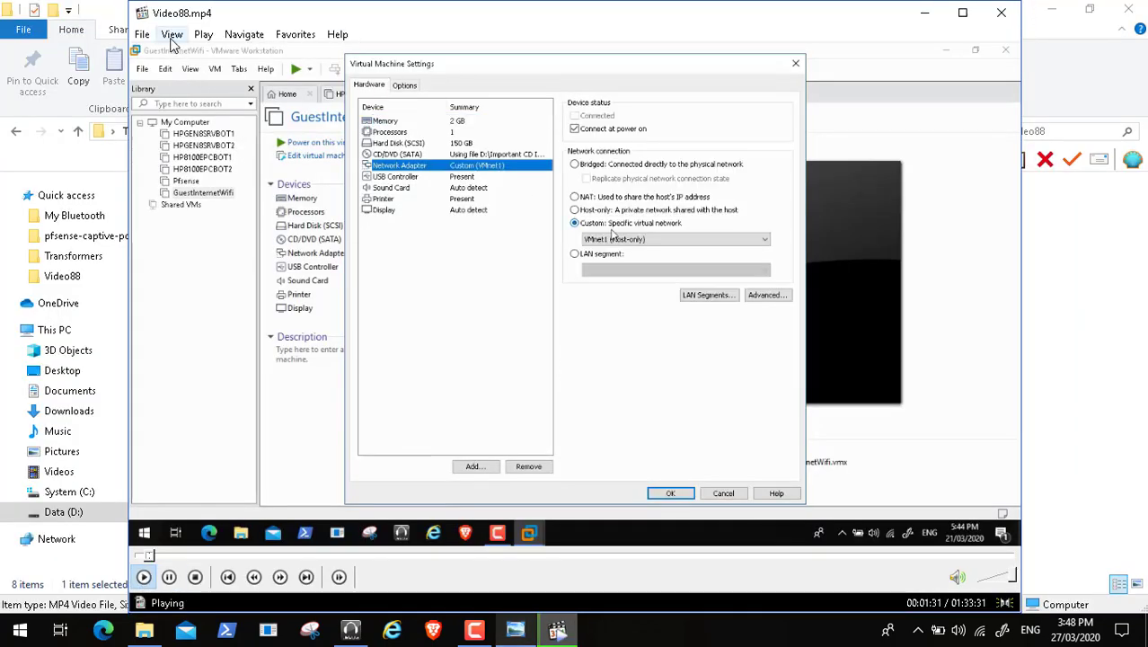
click(172, 34)
click(208, 282)
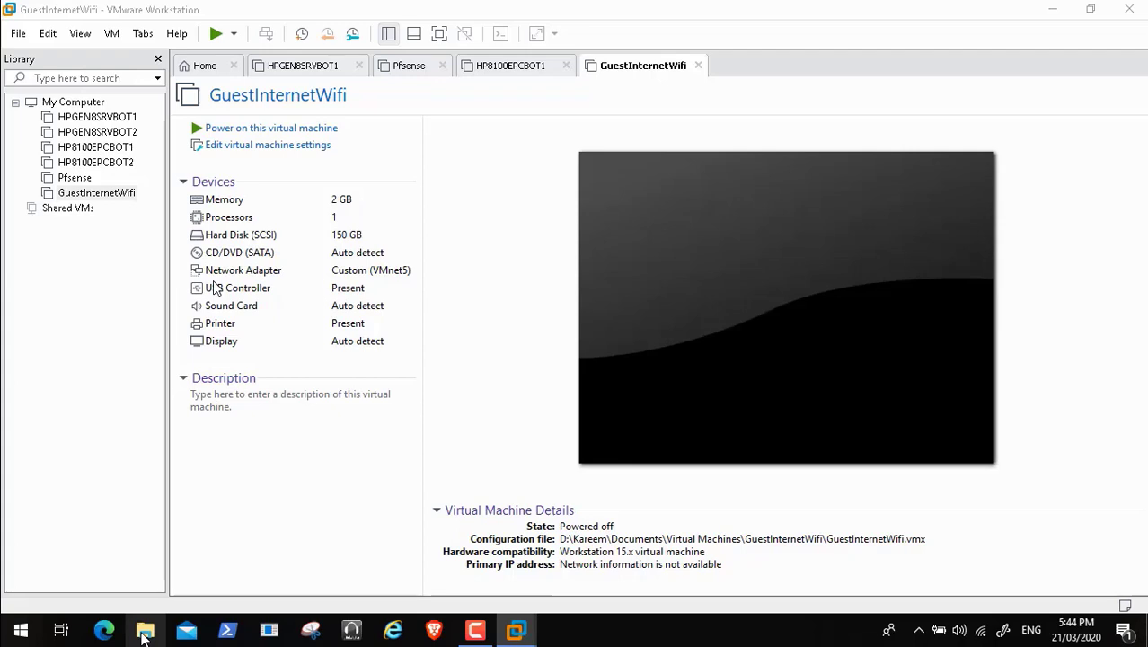
Step: Open File Explorer at the Data (D:) drive and sort it by name
click(144, 632)
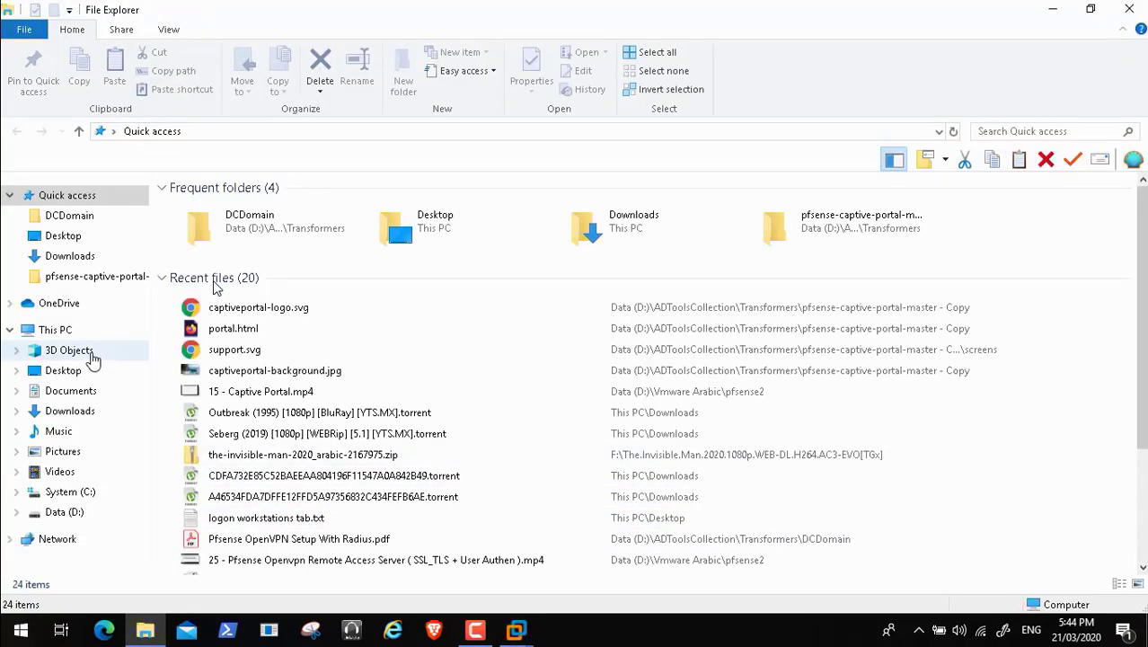
click(53, 330)
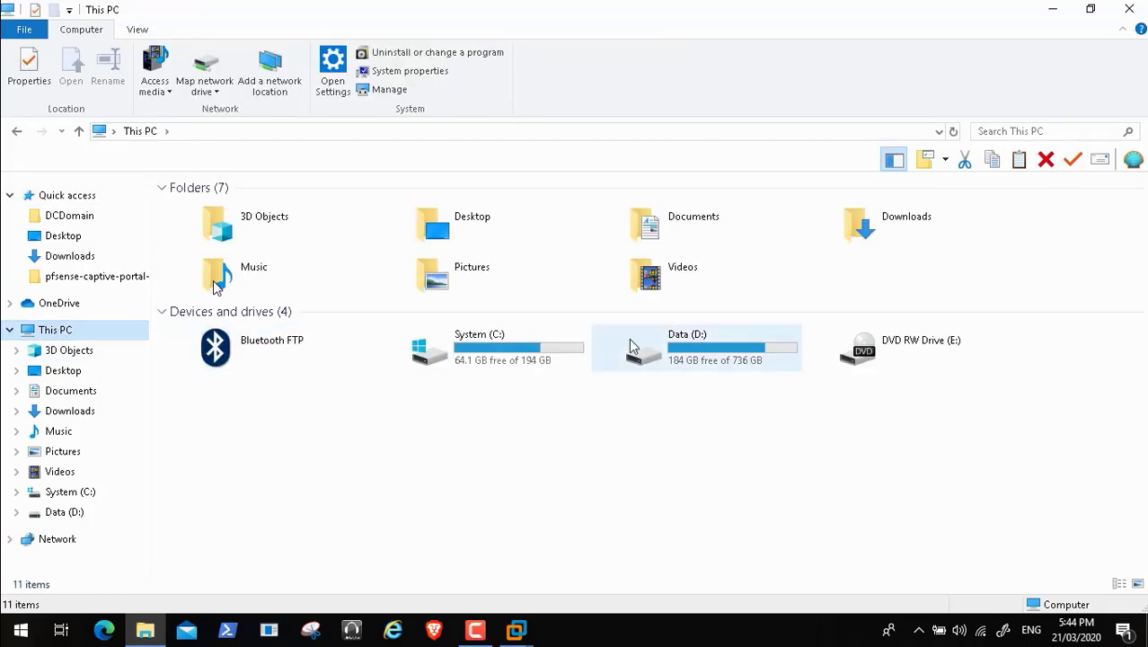
click(682, 342)
double_click(683, 343)
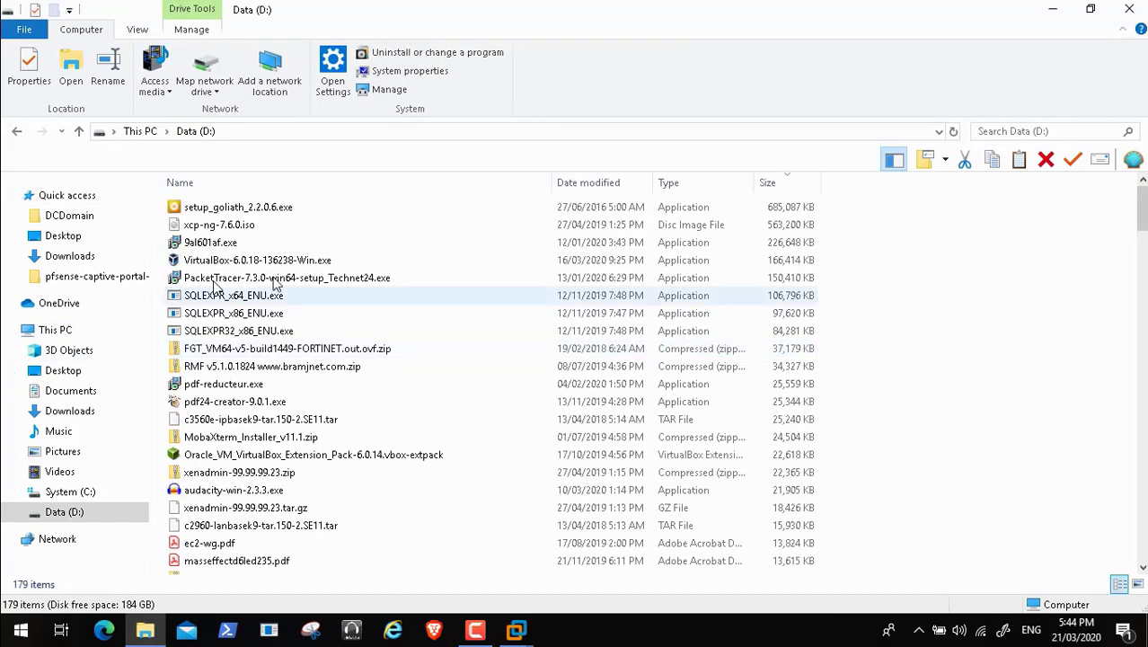
click(242, 186)
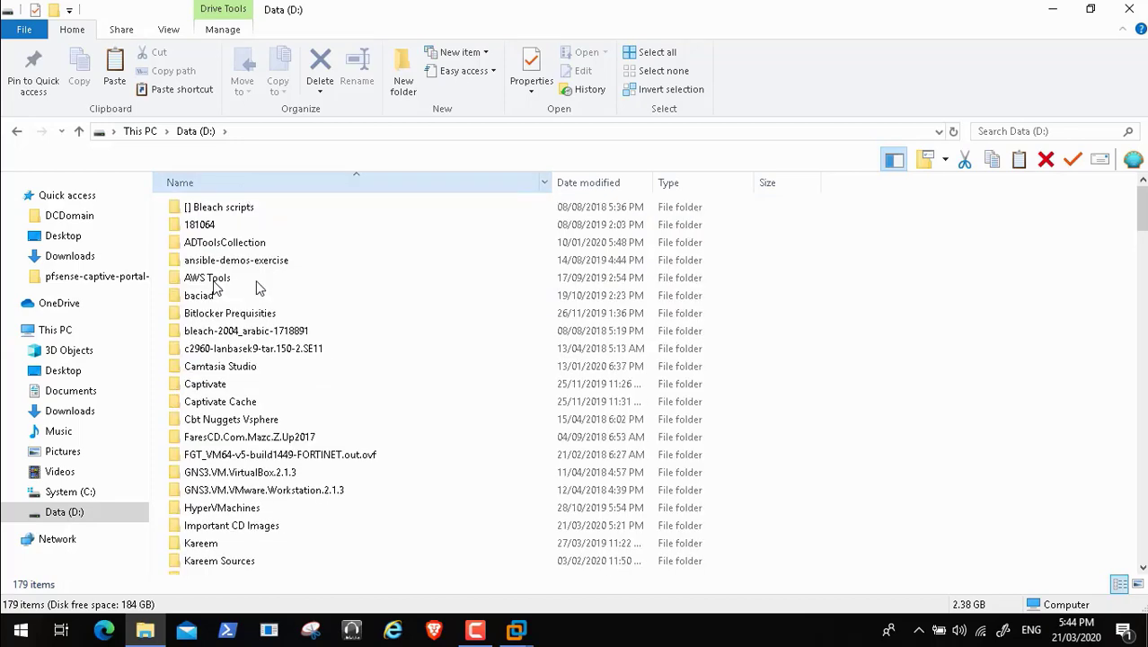
Step: Open user folder > Documents > Virtual Machines > GuestInternetWifi, then pause and resume the video
double_click(217, 543)
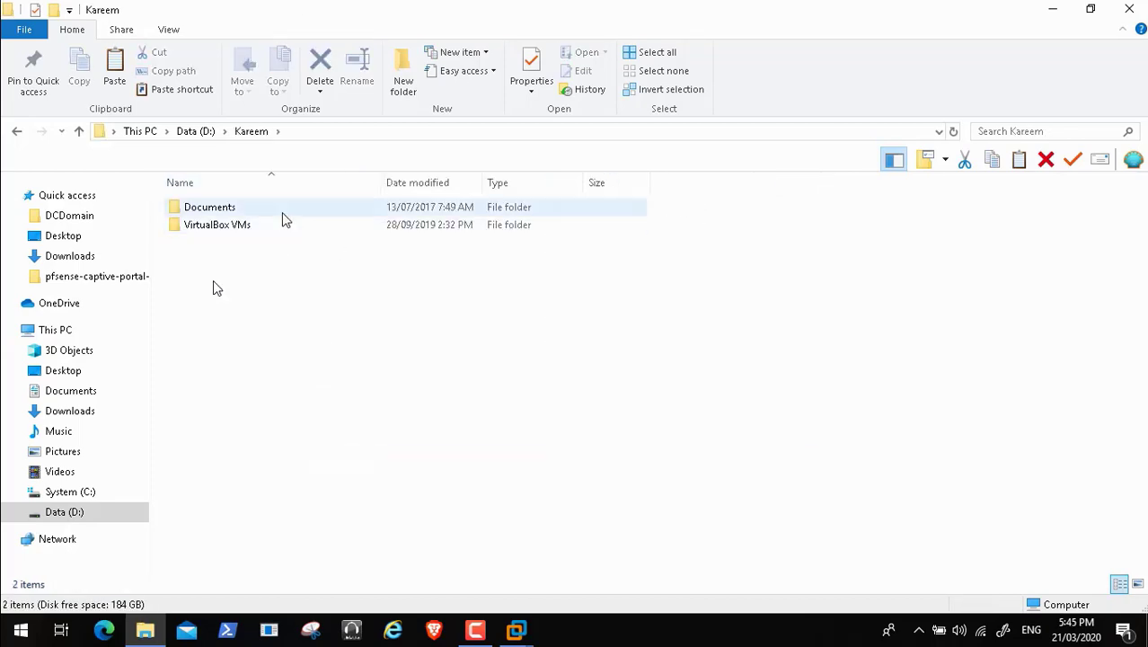
double_click(253, 212)
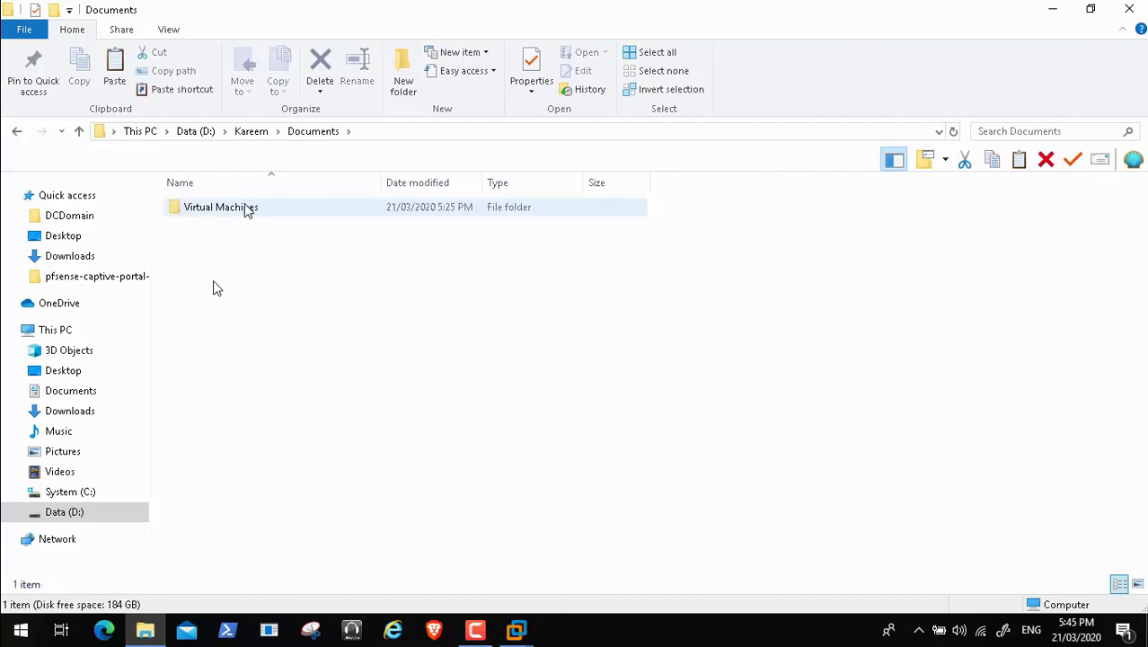
double_click(245, 210)
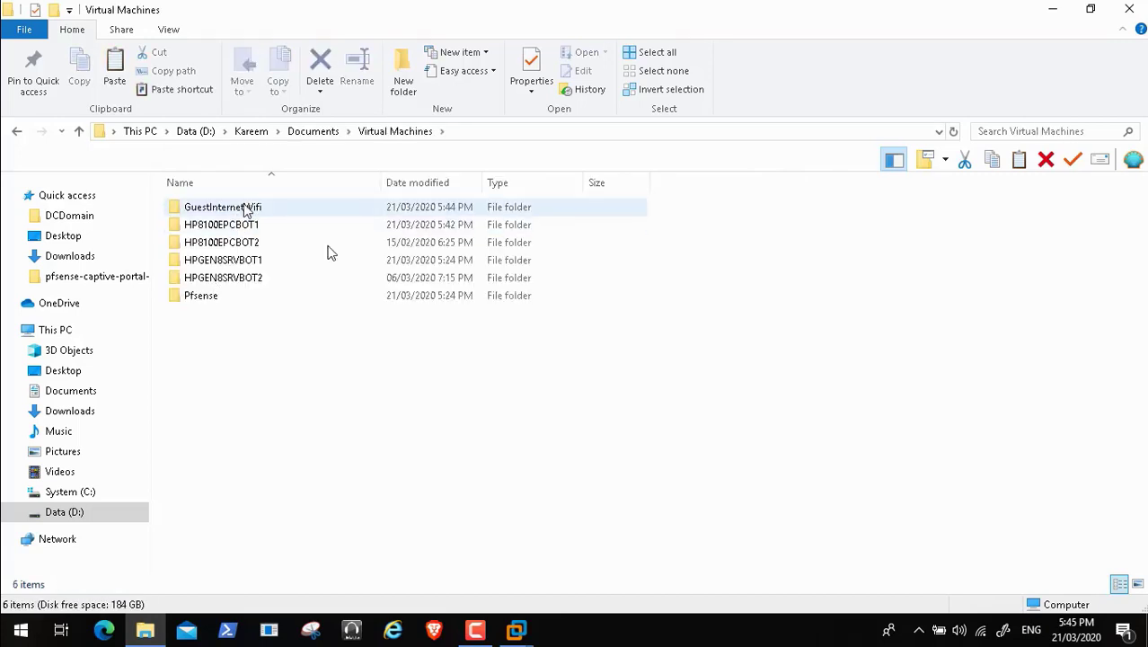
double_click(244, 208)
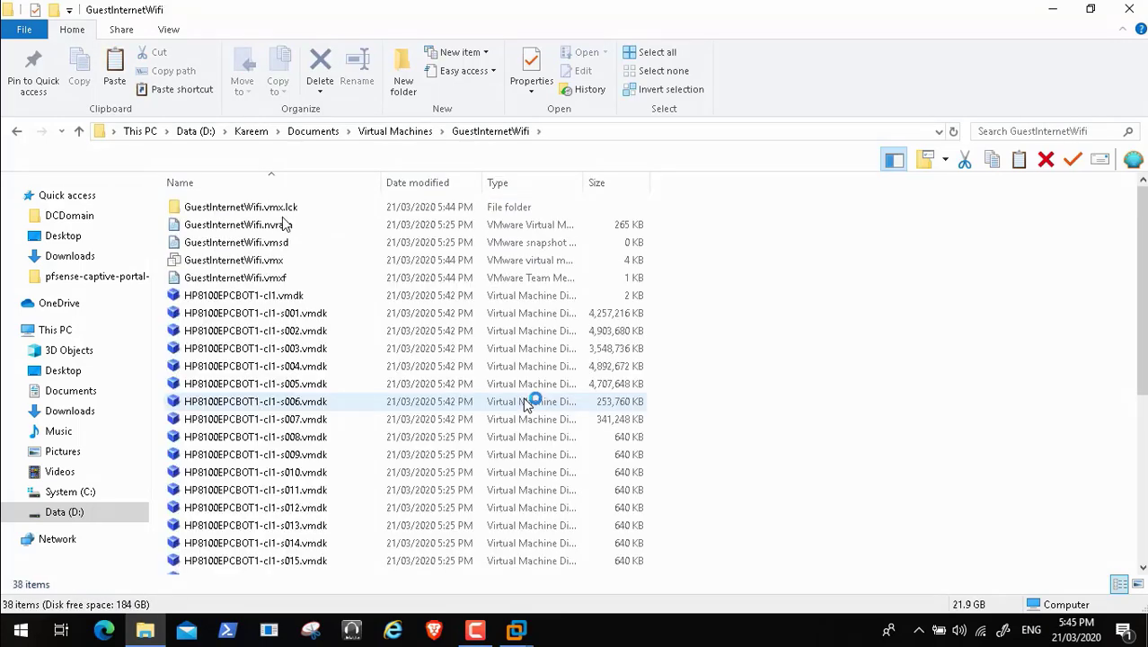
click(39, 611)
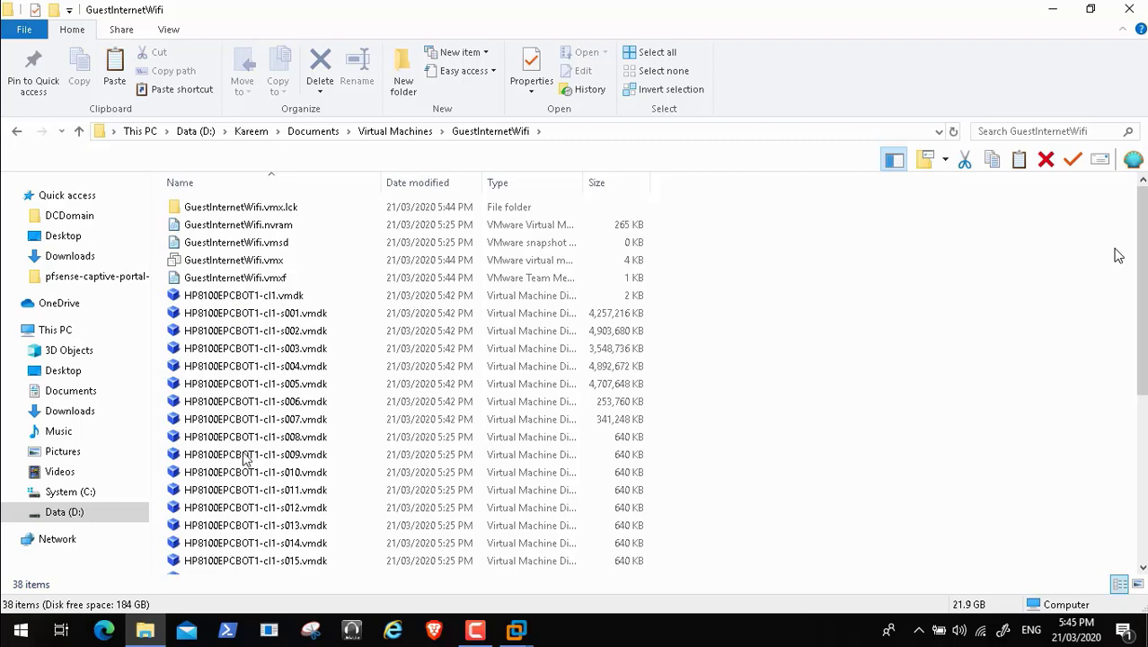
mouse_move(108, 606)
click(14, 612)
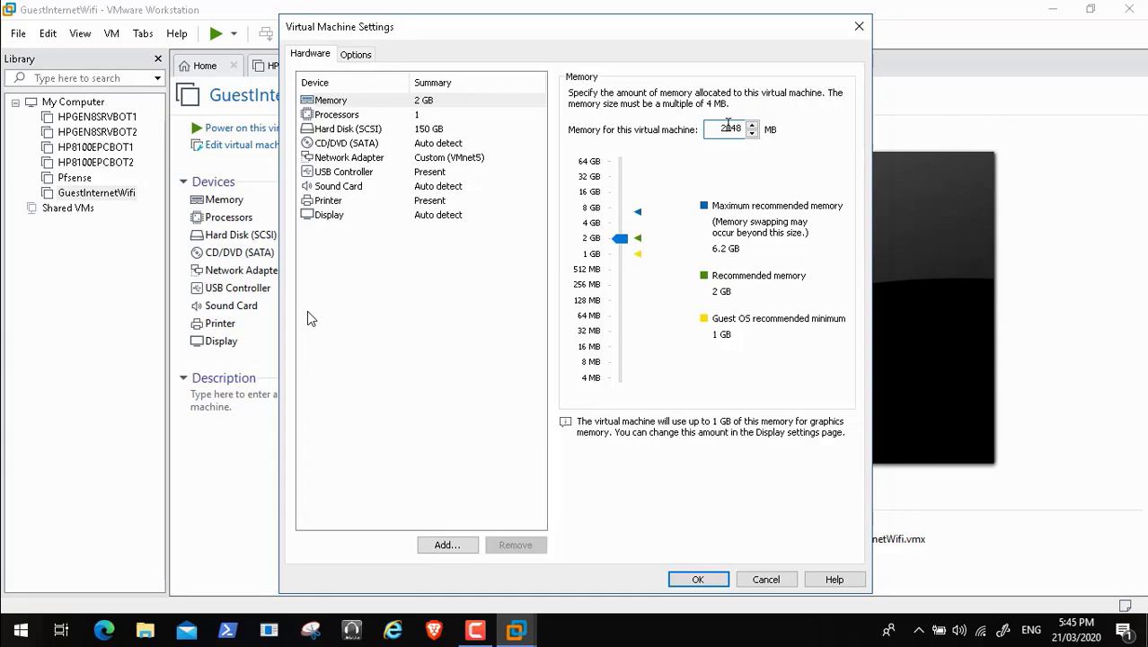
Step: Save GuestInternetWifi's settings with OK and power on the Pfsense virtual machine
click(706, 582)
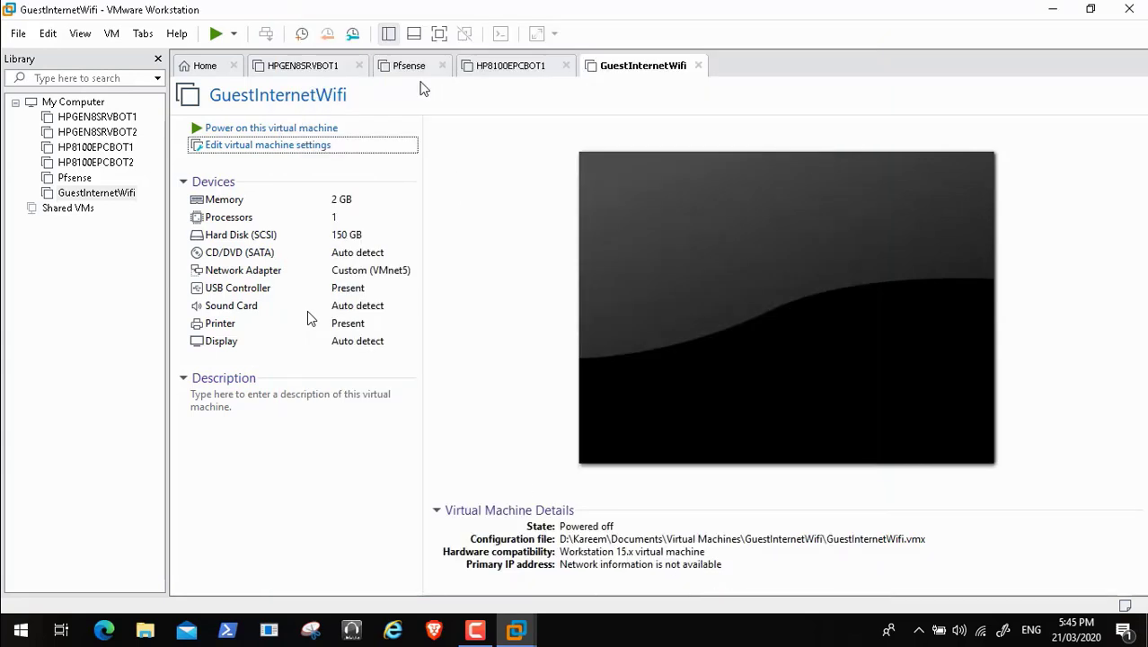
click(407, 69)
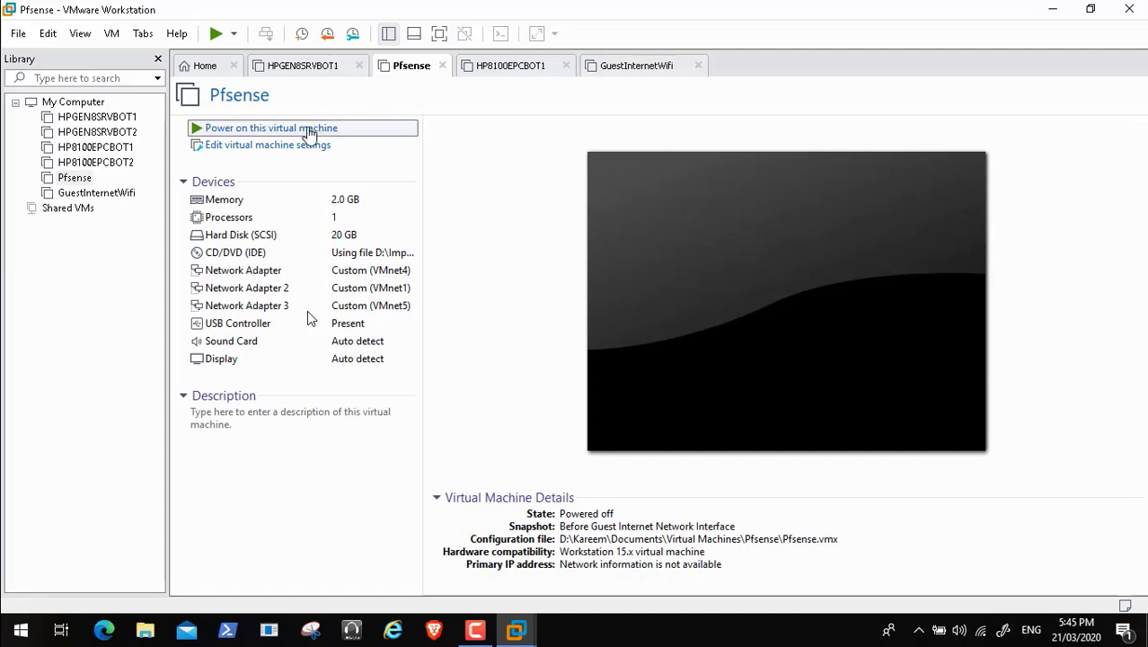
click(308, 130)
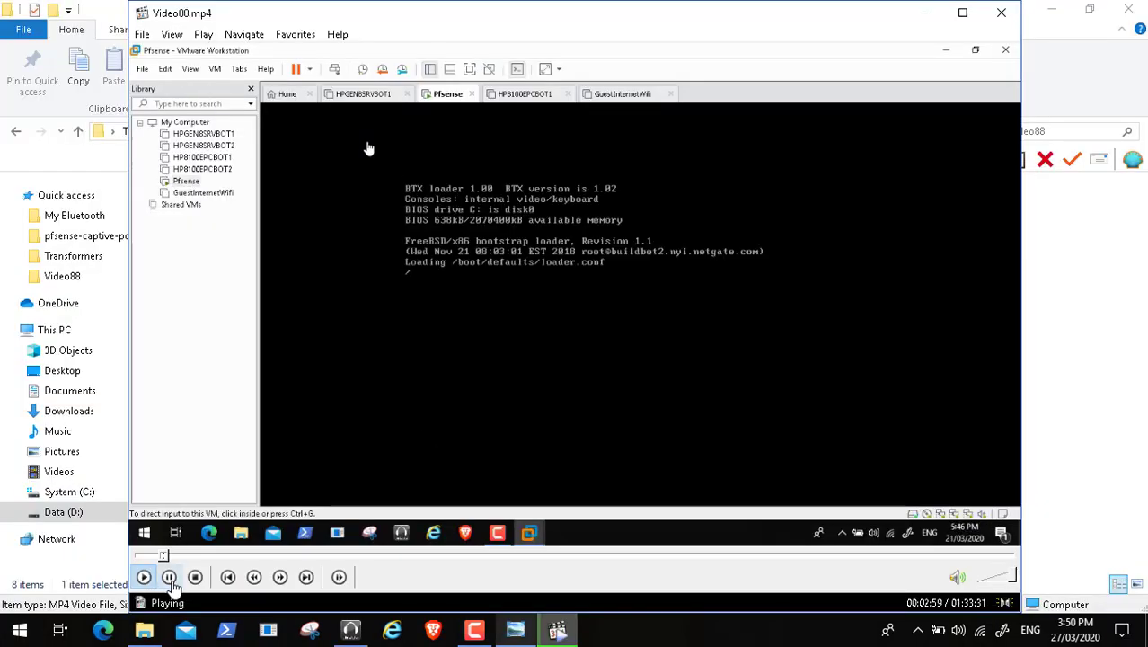
Step: Pause to consult the network diagram, then resume the video full screen
click(169, 577)
click(515, 631)
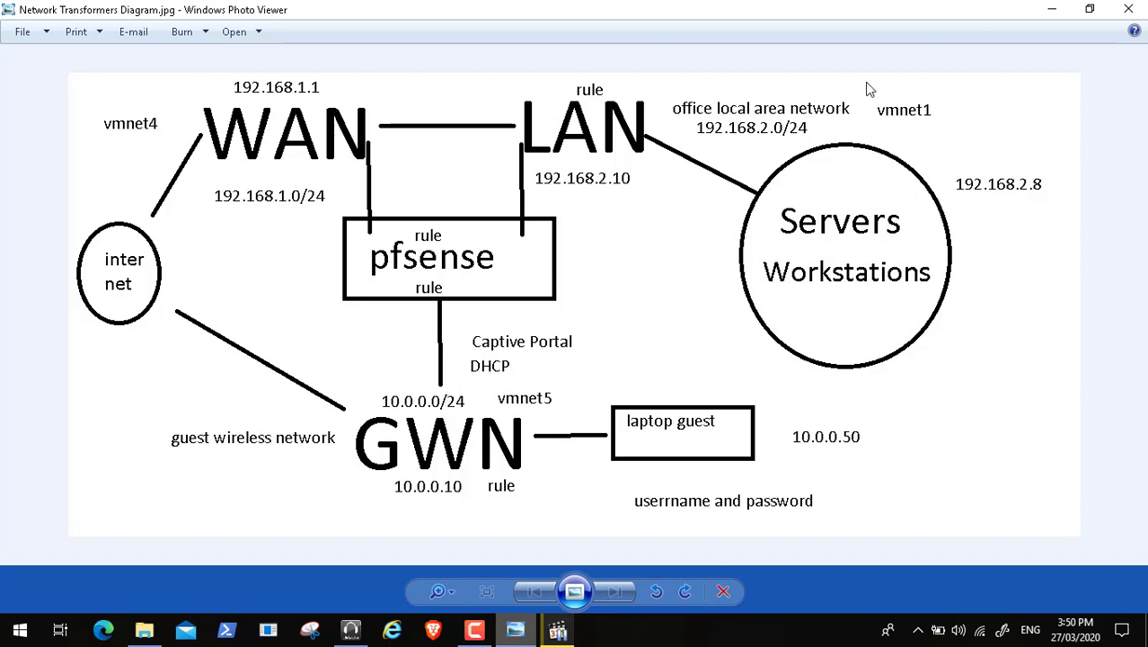
click(1052, 9)
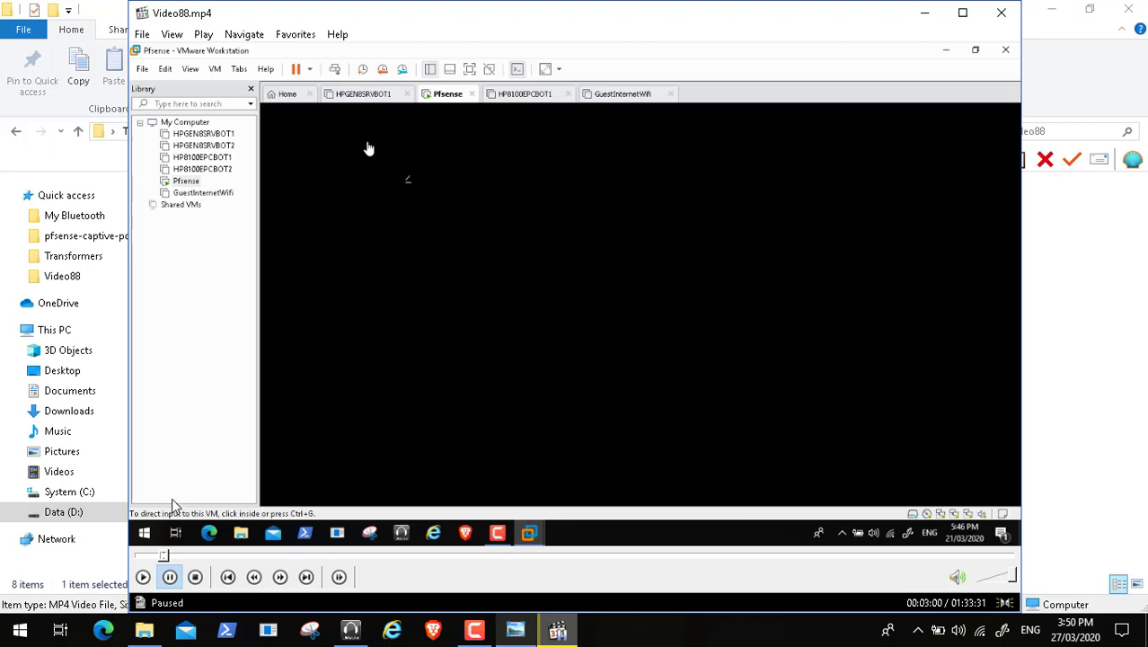
click(144, 577)
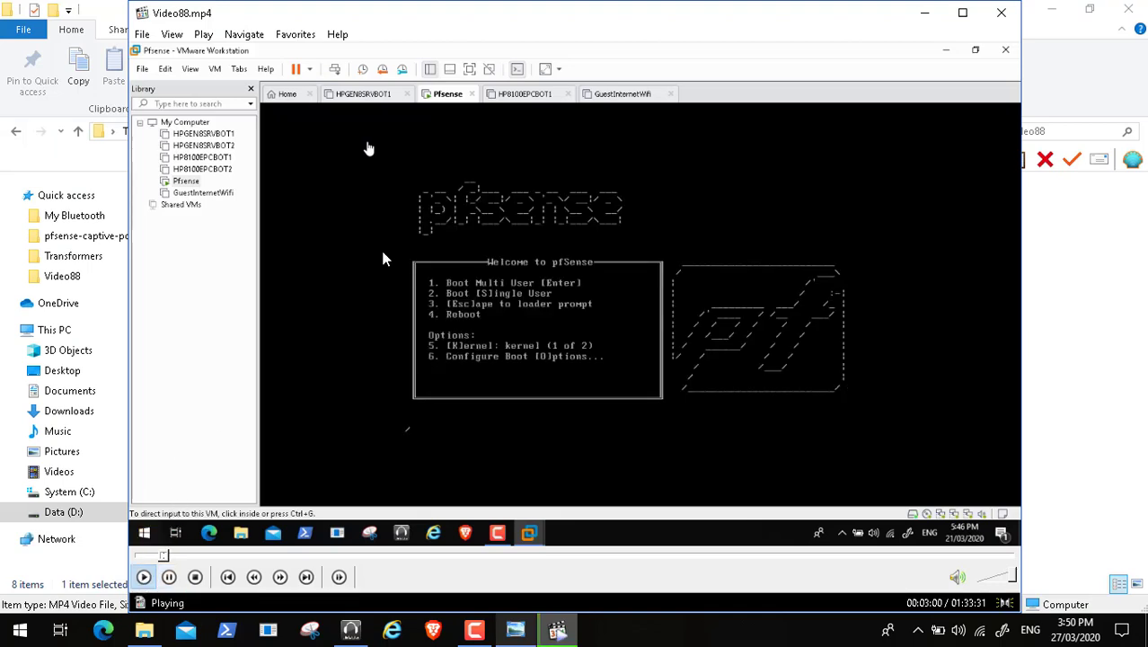
double_click(383, 259)
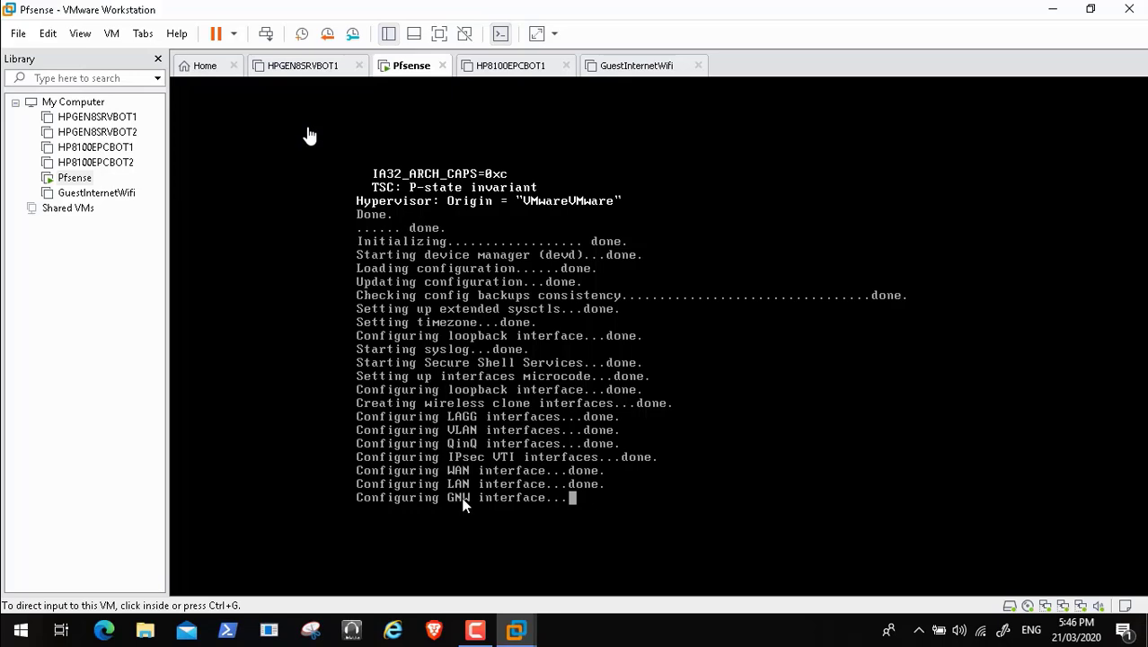
Step: Exit full screen at the GNW configuration to recheck the diagram, then return to full screen
double_click(300, 465)
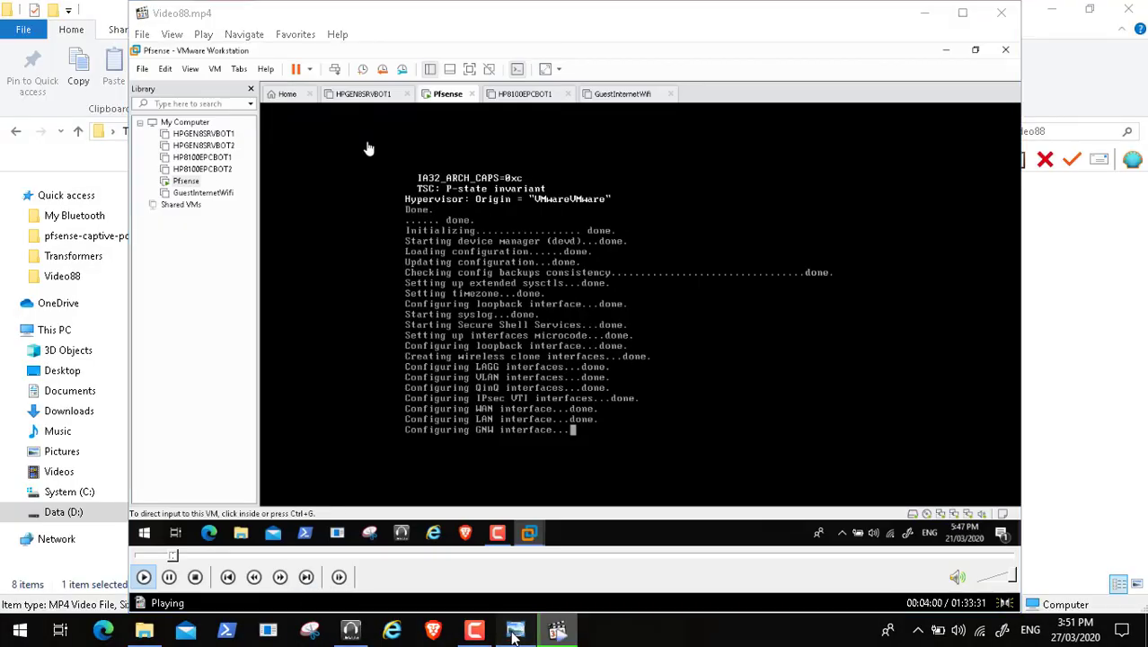
click(515, 629)
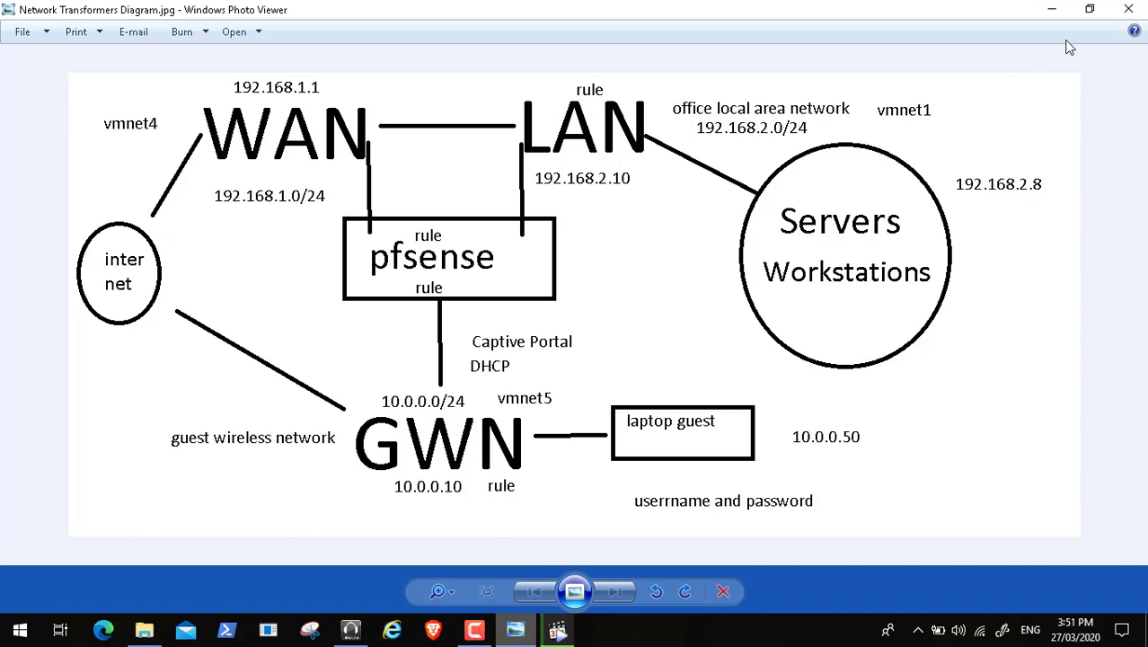
click(1057, 15)
double_click(367, 146)
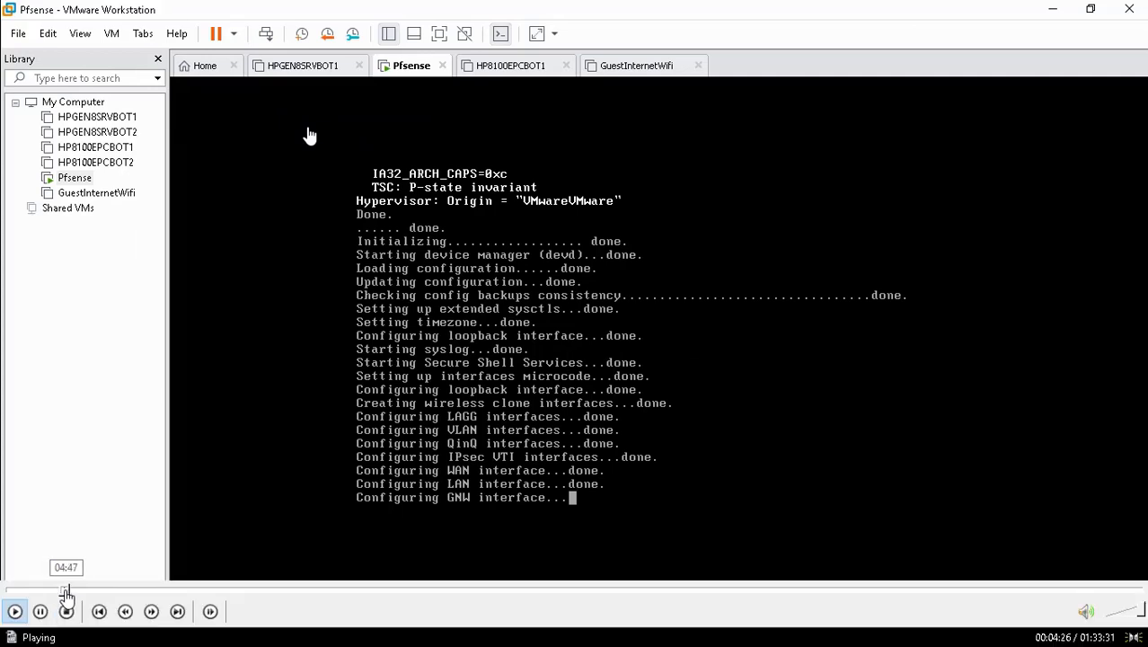
Step: Seek the recording forward past 05:57 until the pfSense console option menu appears
click(66, 591)
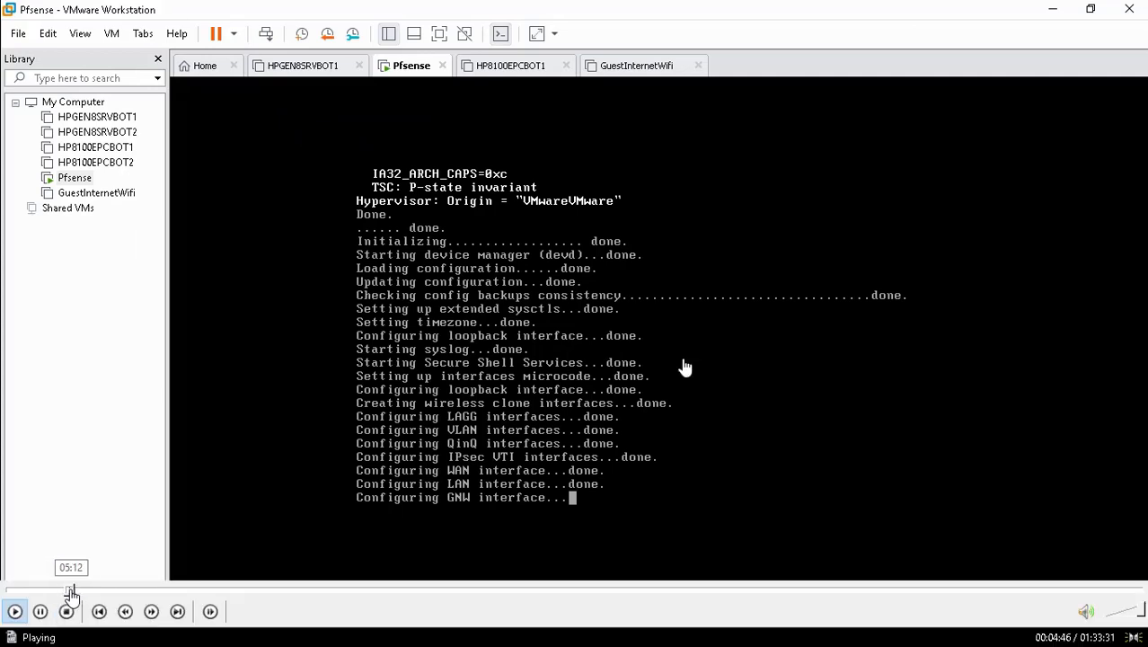
click(70, 591)
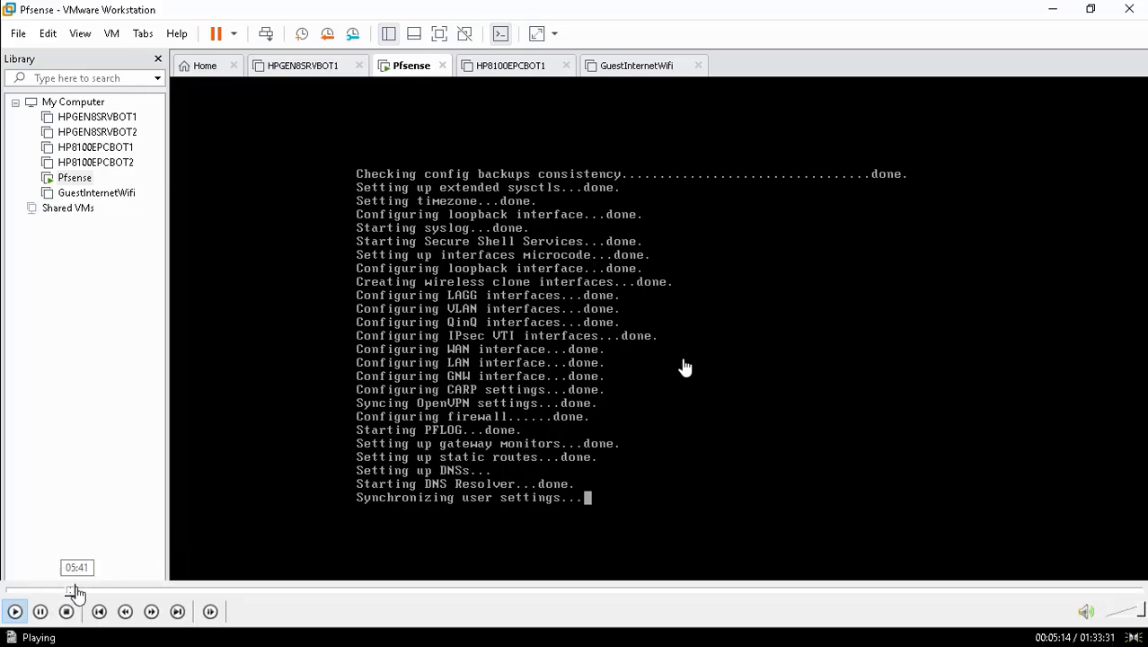
click(78, 593)
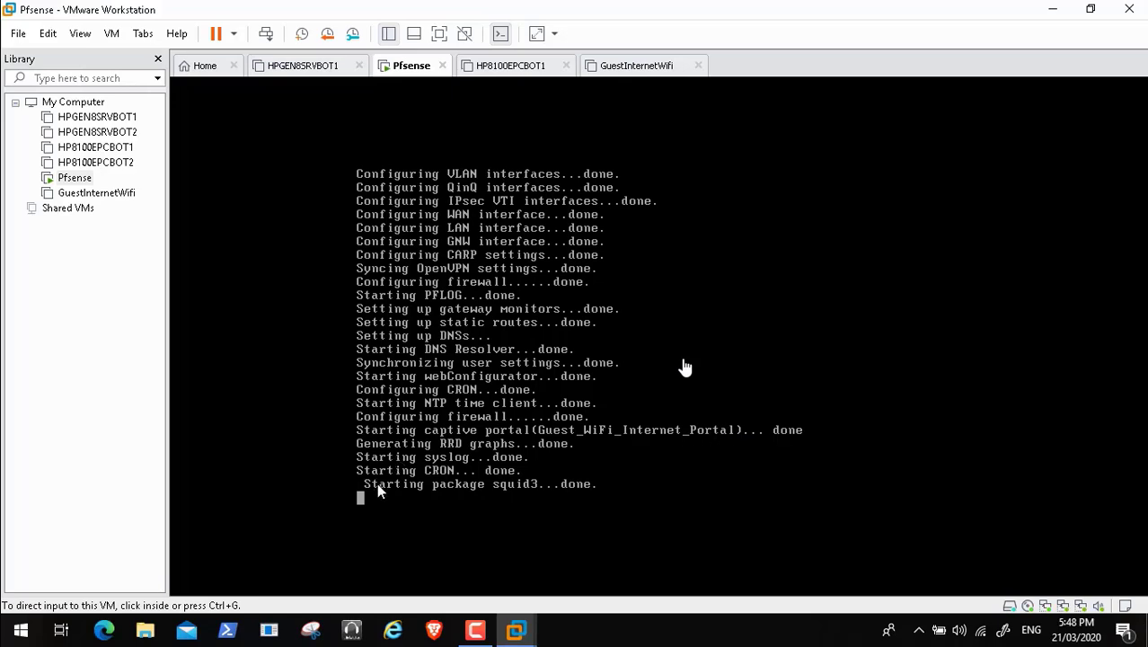
mouse_move(84, 594)
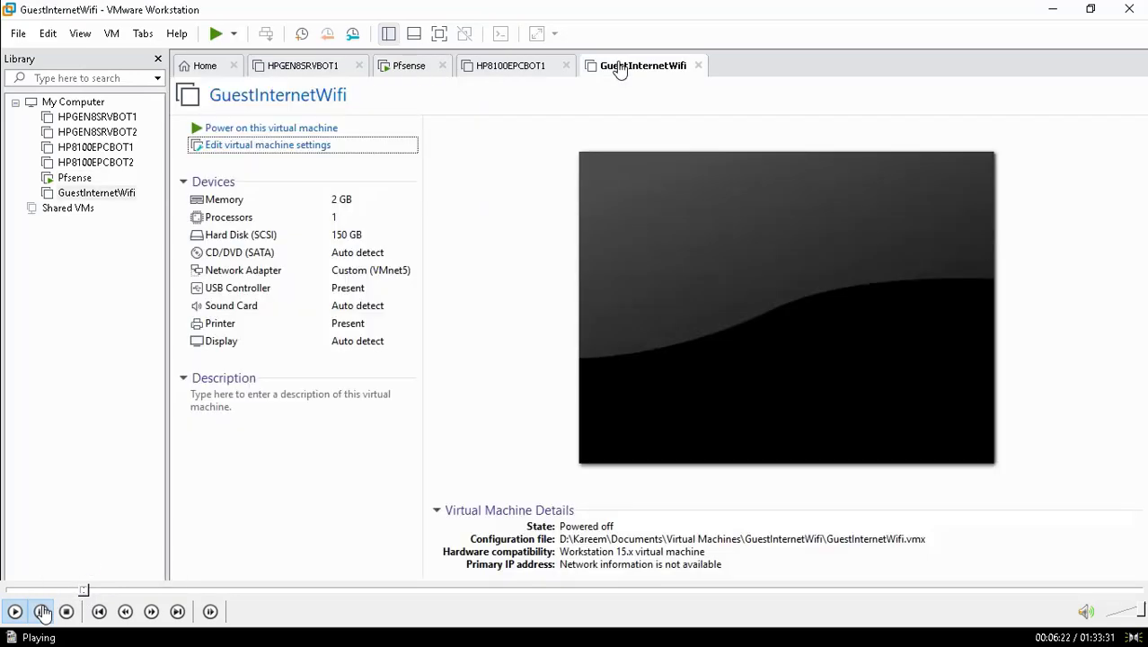
click(42, 611)
click(78, 591)
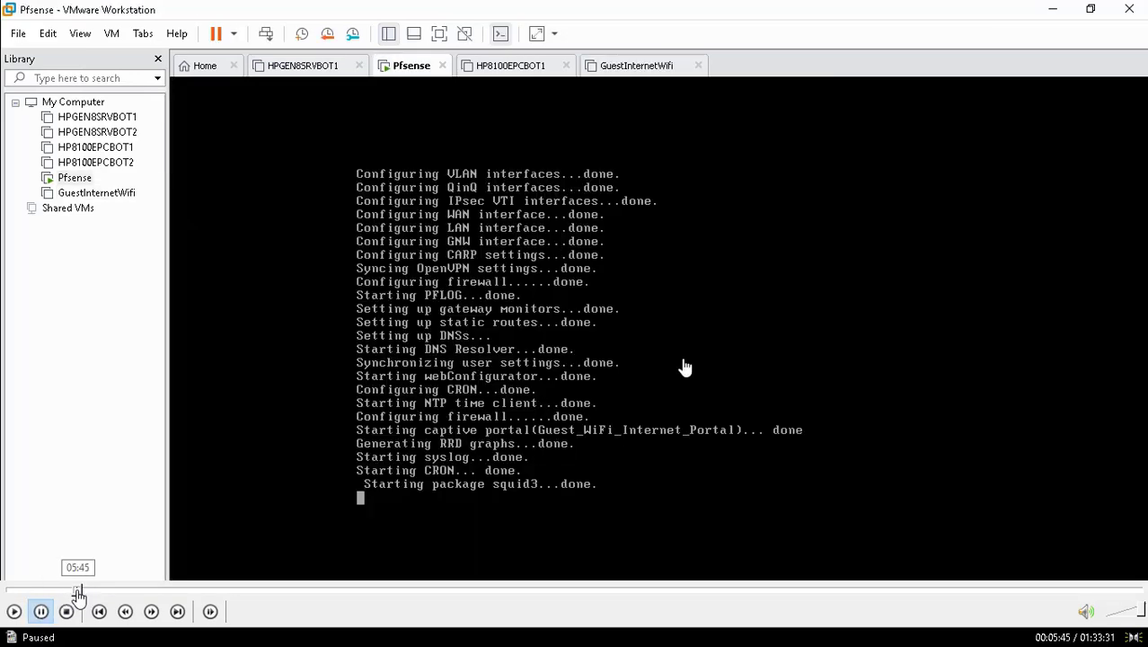
click(13, 611)
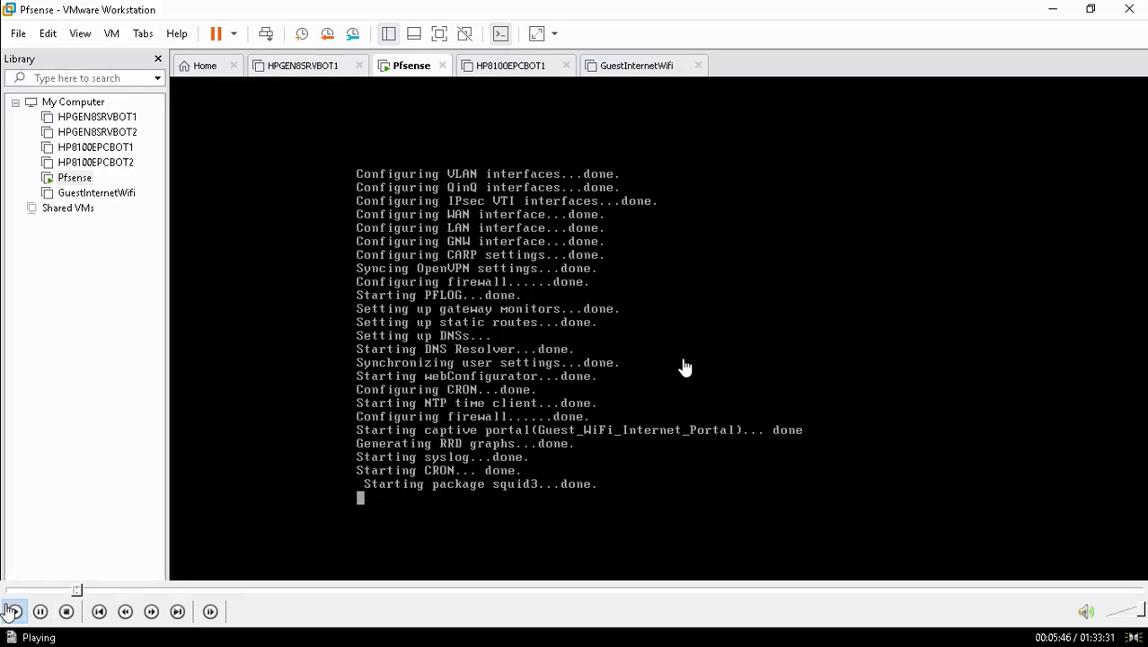
click(80, 591)
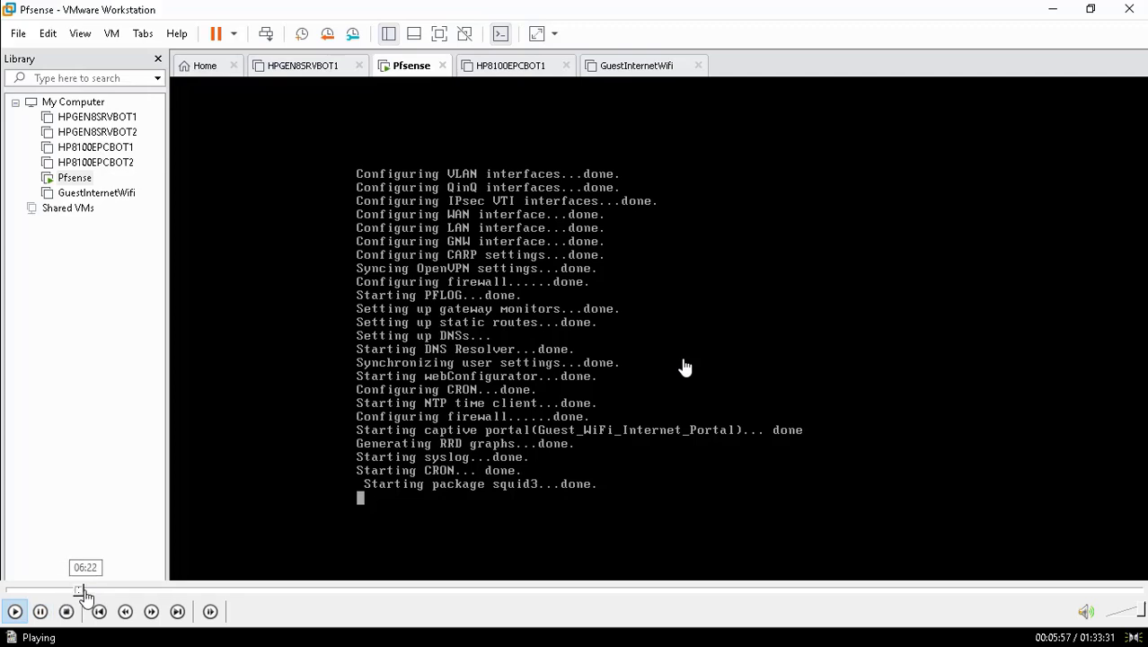
click(82, 591)
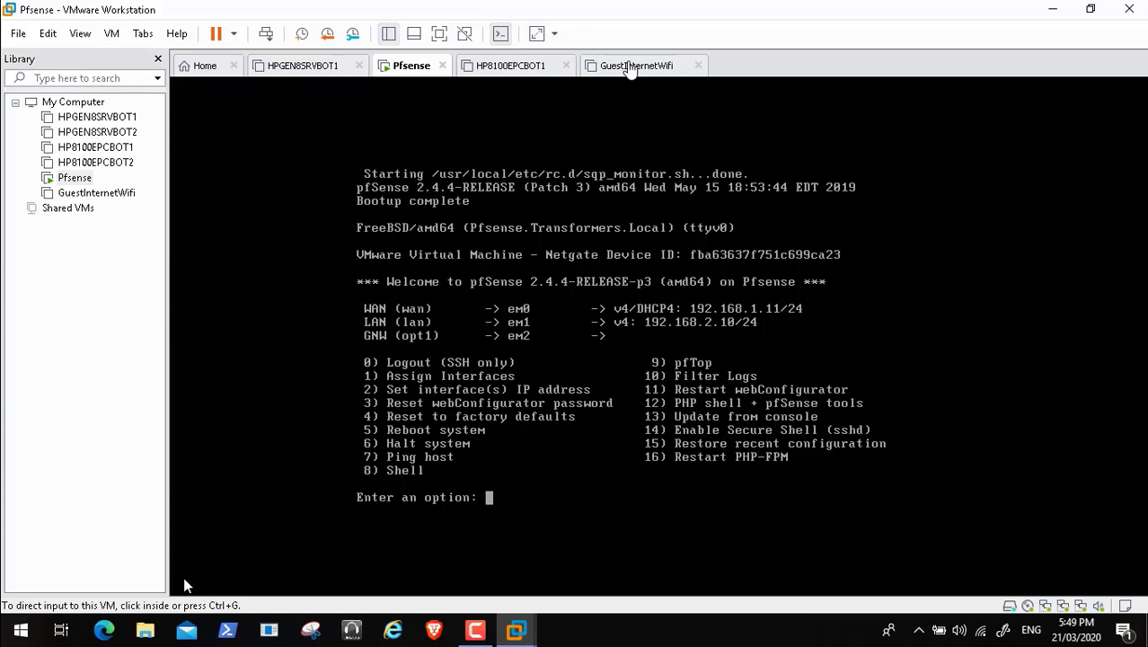
double_click(196, 485)
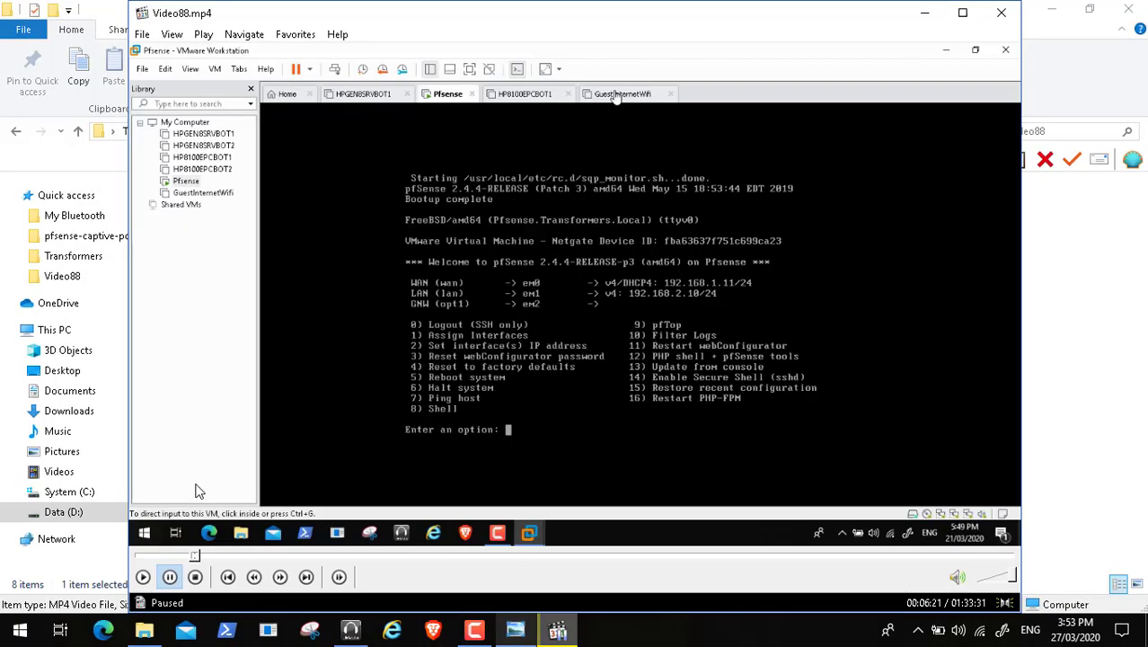
click(474, 632)
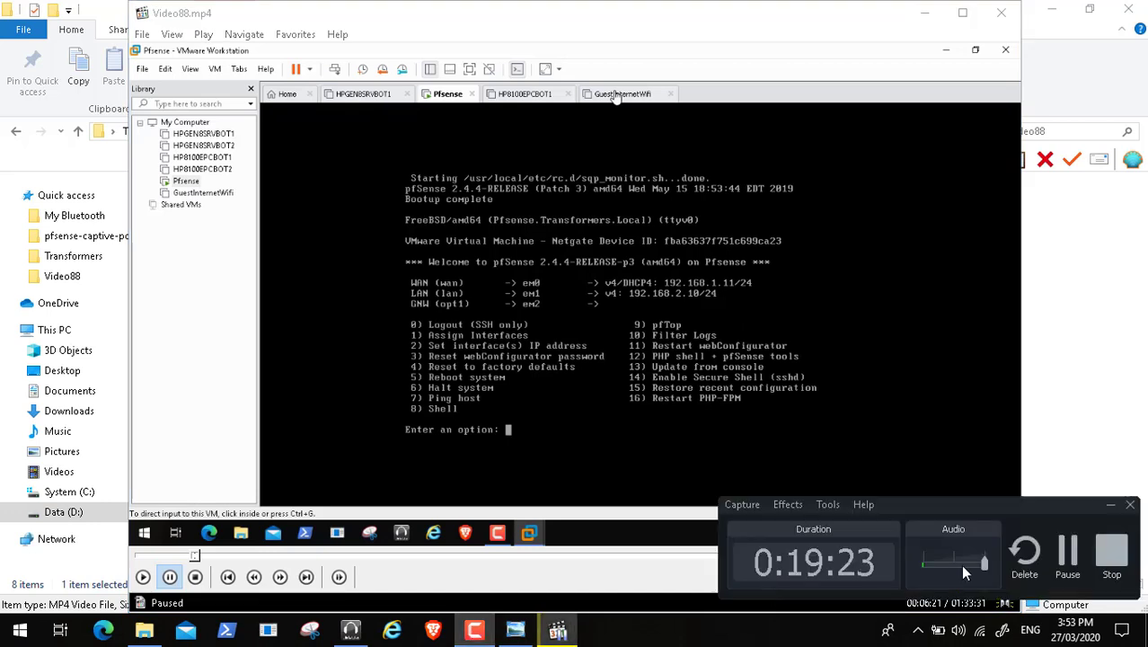
click(1069, 551)
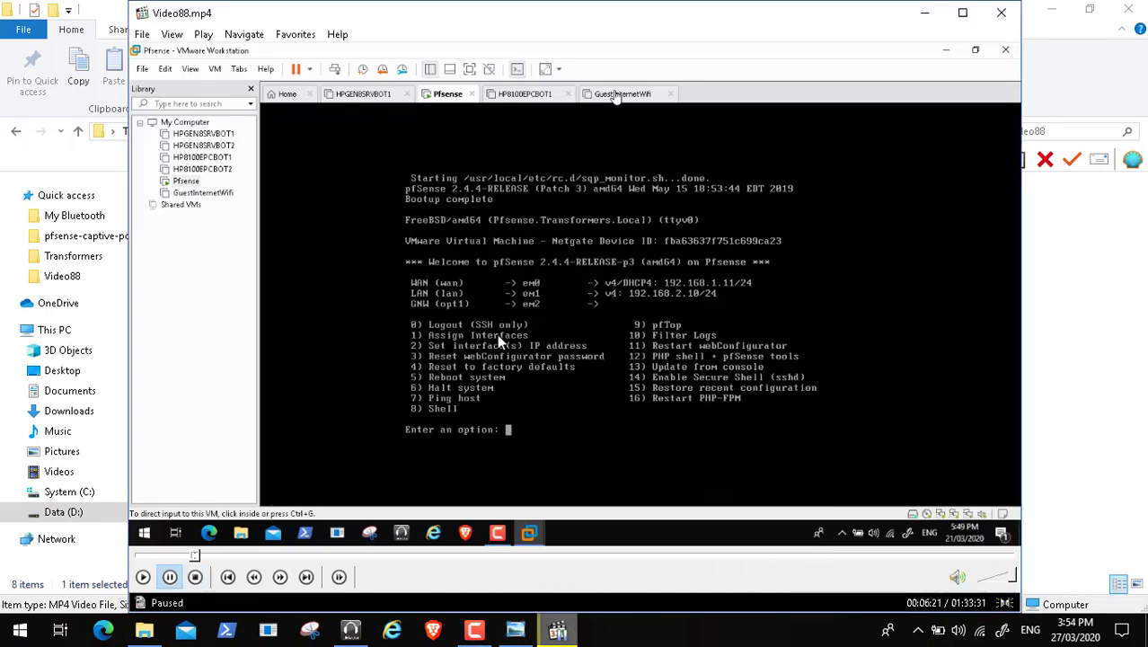
click(143, 576)
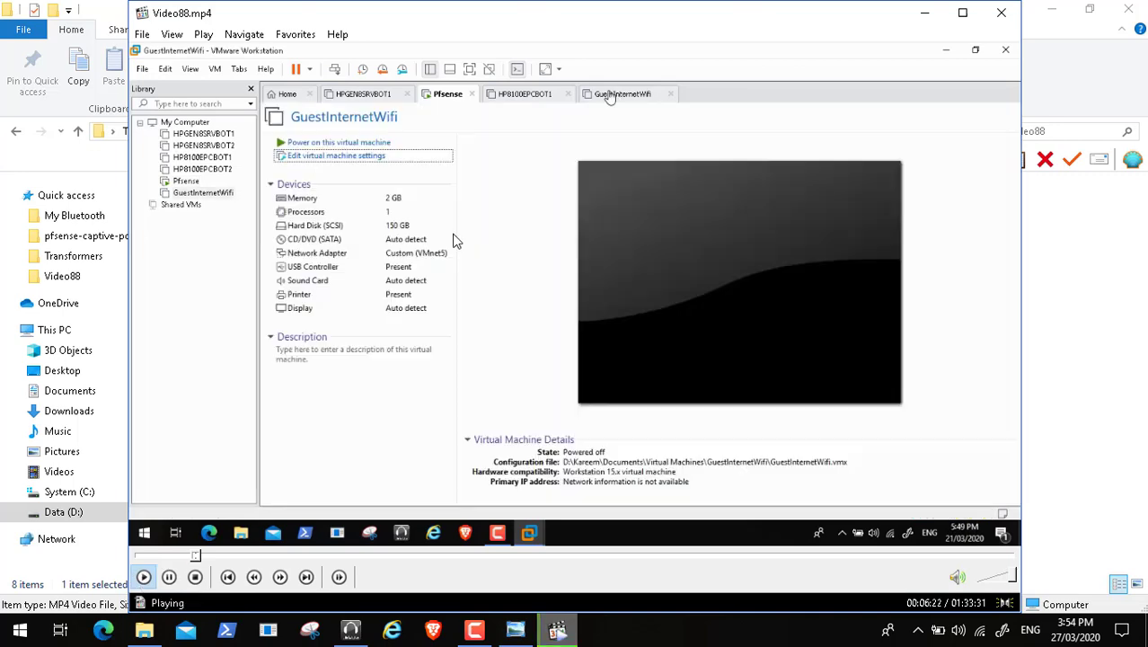
double_click(454, 241)
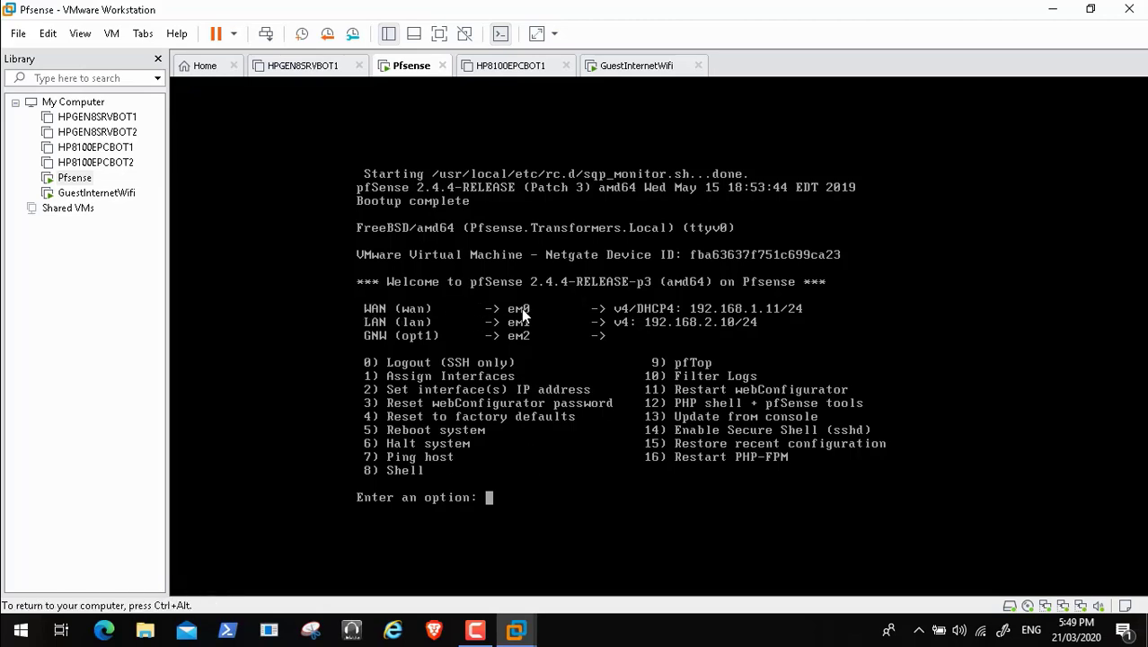
Step: Select option 1 at the pfSense console to begin assigning interfaces
text(1)
key(Return)
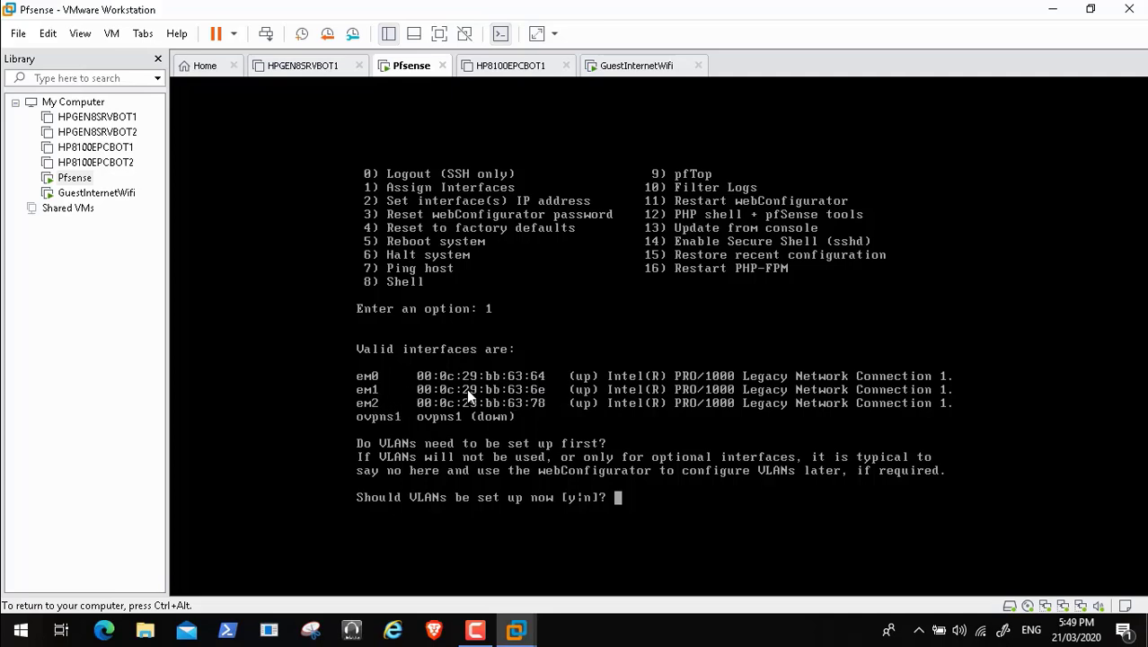
double_click(414, 481)
click(475, 629)
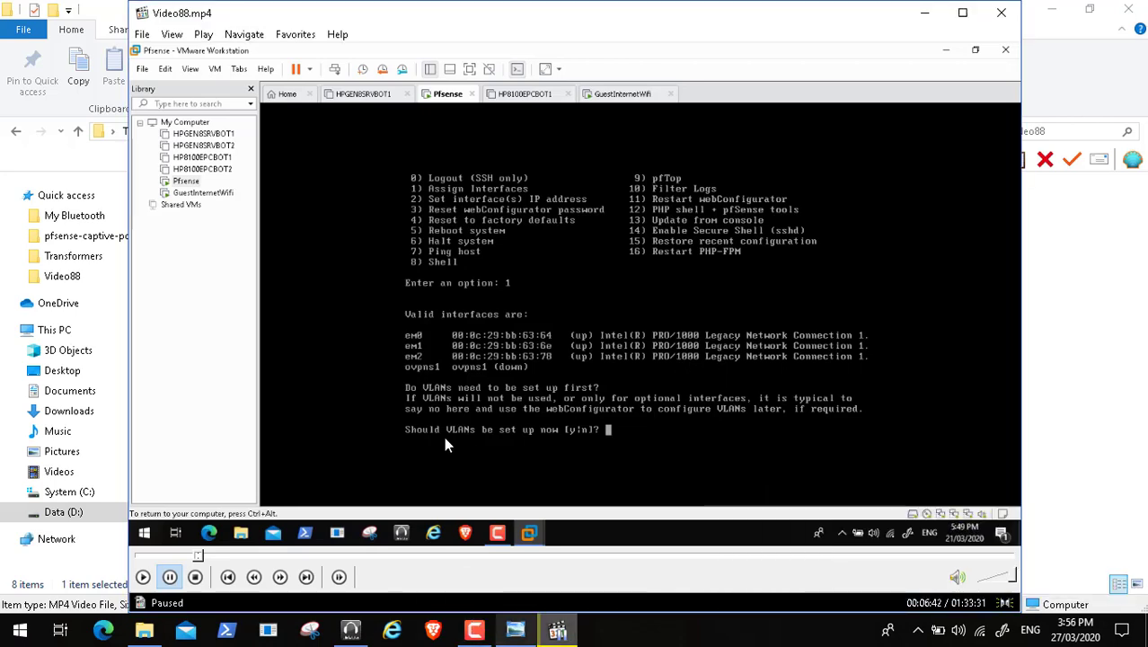
double_click(285, 424)
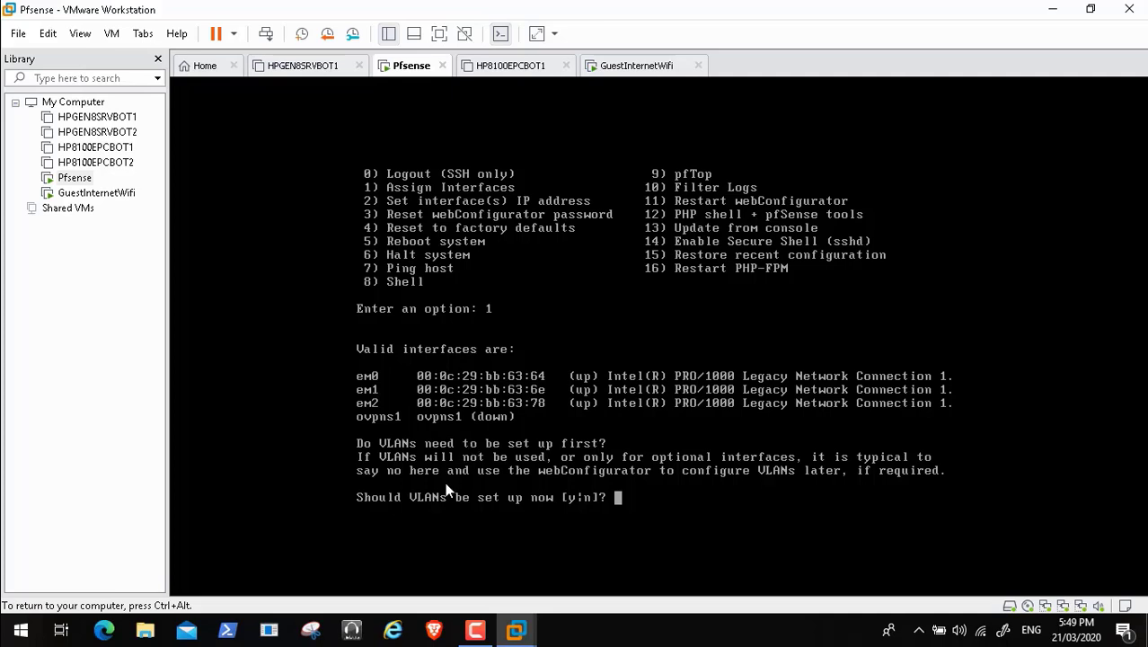
Step: Answer n to decline VLAN setup, reaching the WAN interface prompt
mouse_move(9, 629)
text(n)
key(Return)
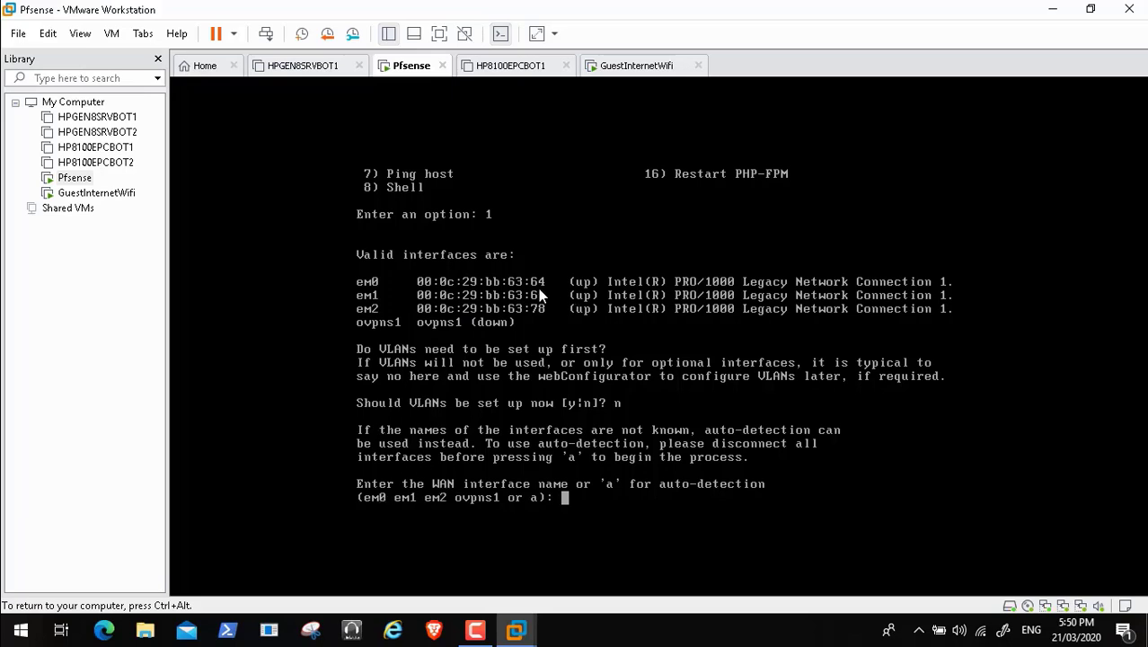
Step: Pause the video and leave full screen to view the network diagram in Photo Viewer
mouse_move(341, 611)
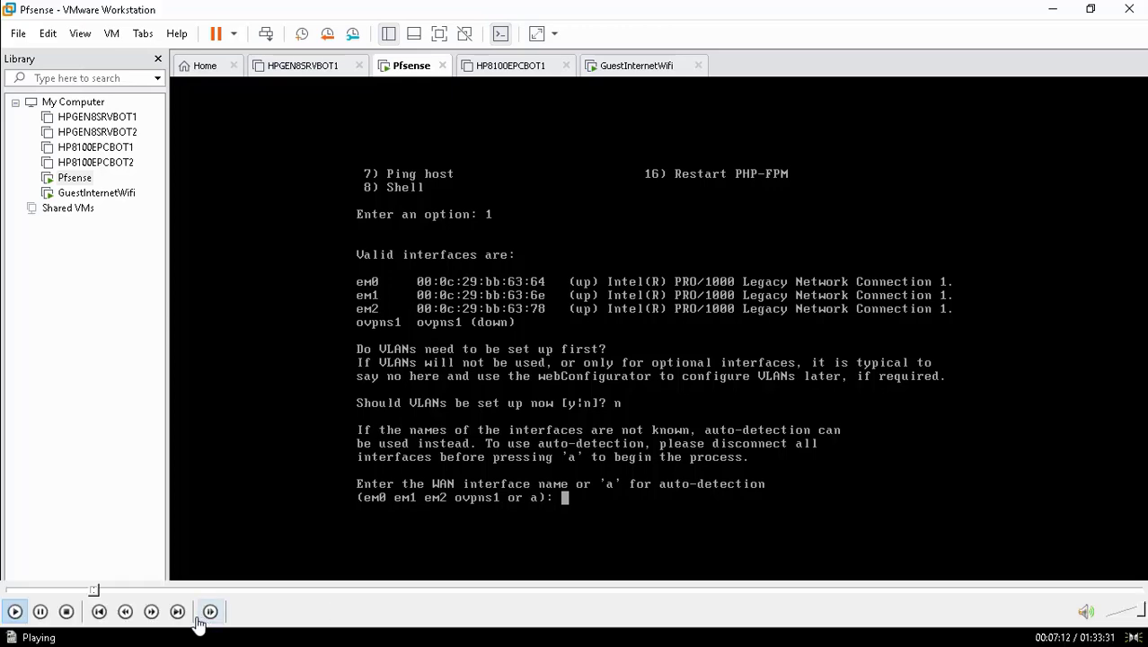
click(40, 612)
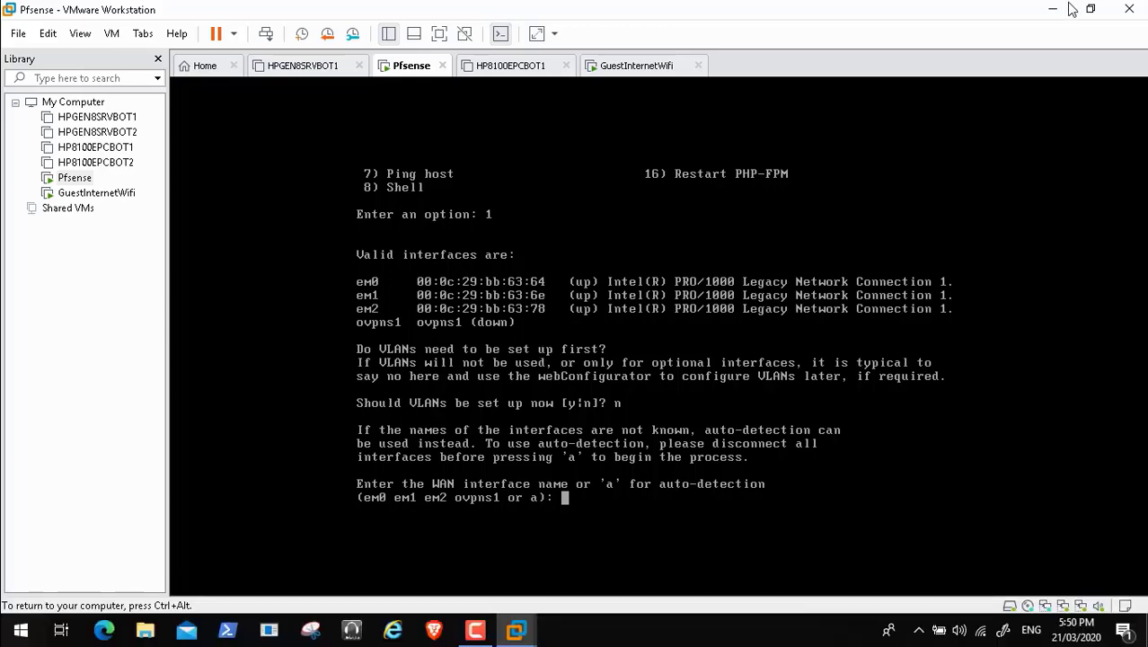
double_click(601, 360)
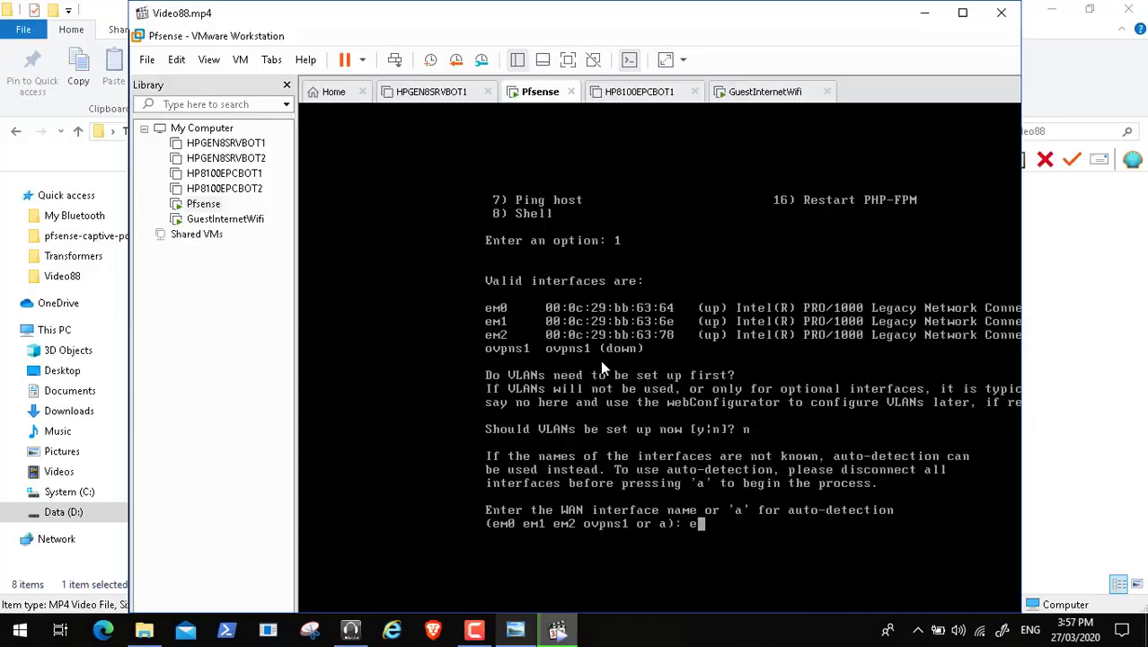
click(171, 578)
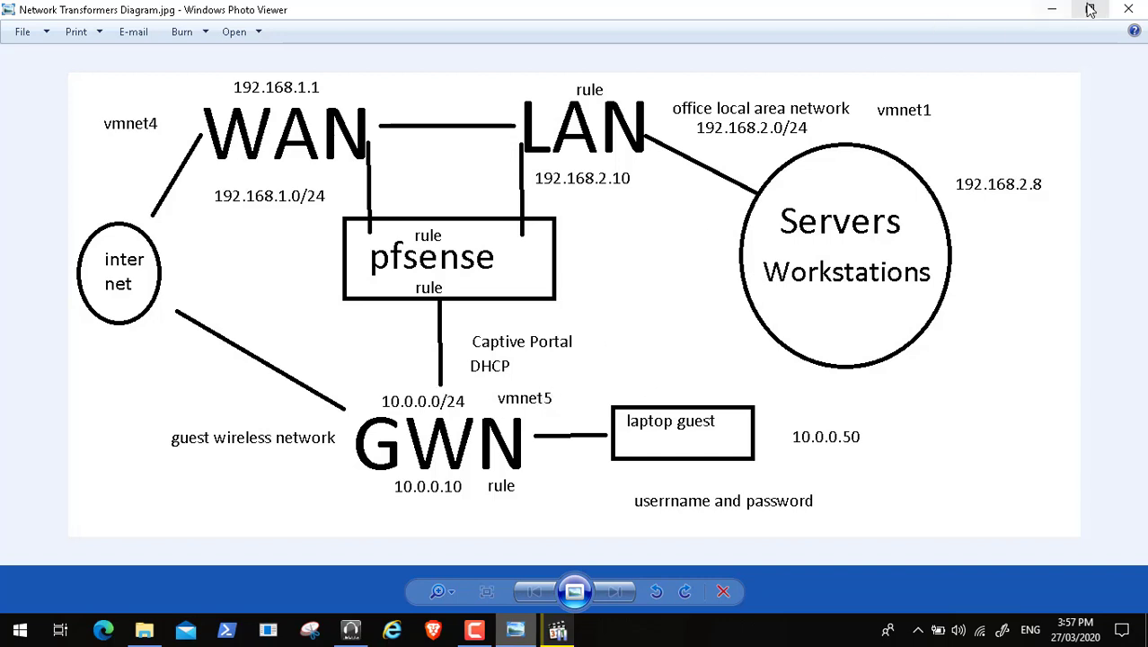
Step: Minimize the diagram, video player and File Explorer, then launch VMware Workstation Pro
click(1052, 9)
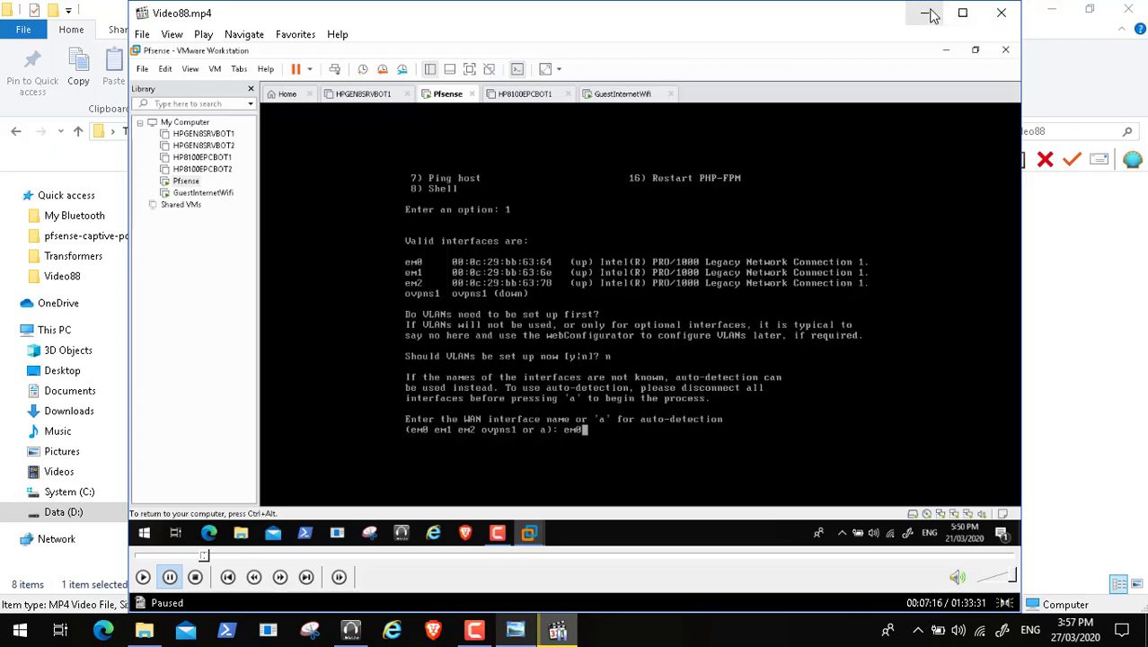
click(924, 13)
click(1051, 8)
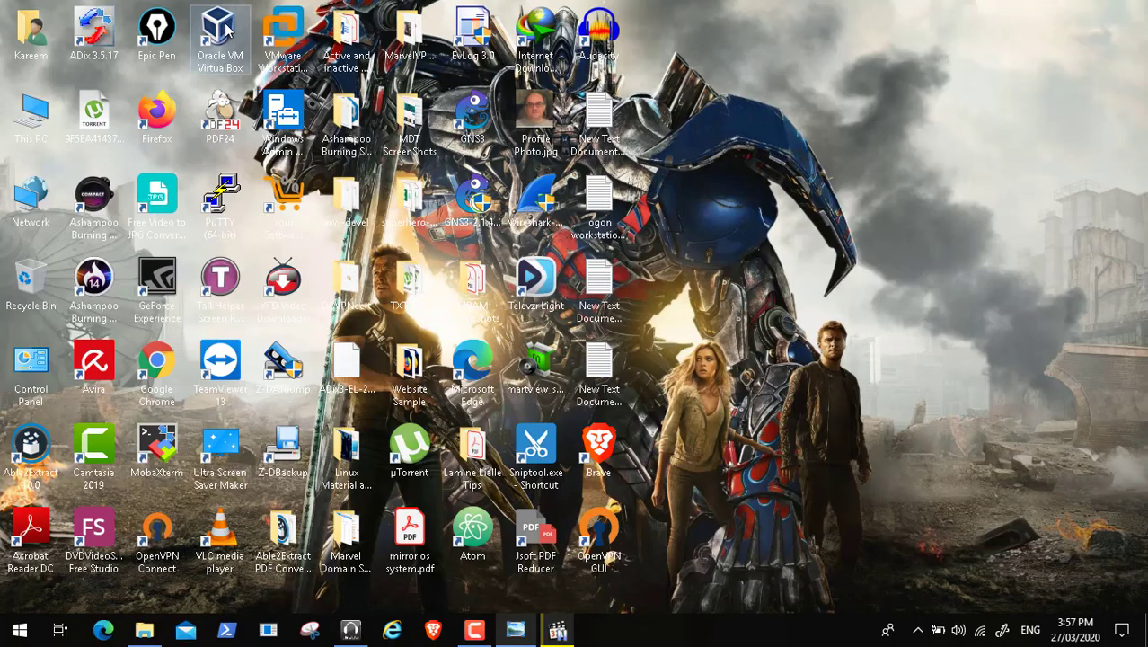
click(312, 45)
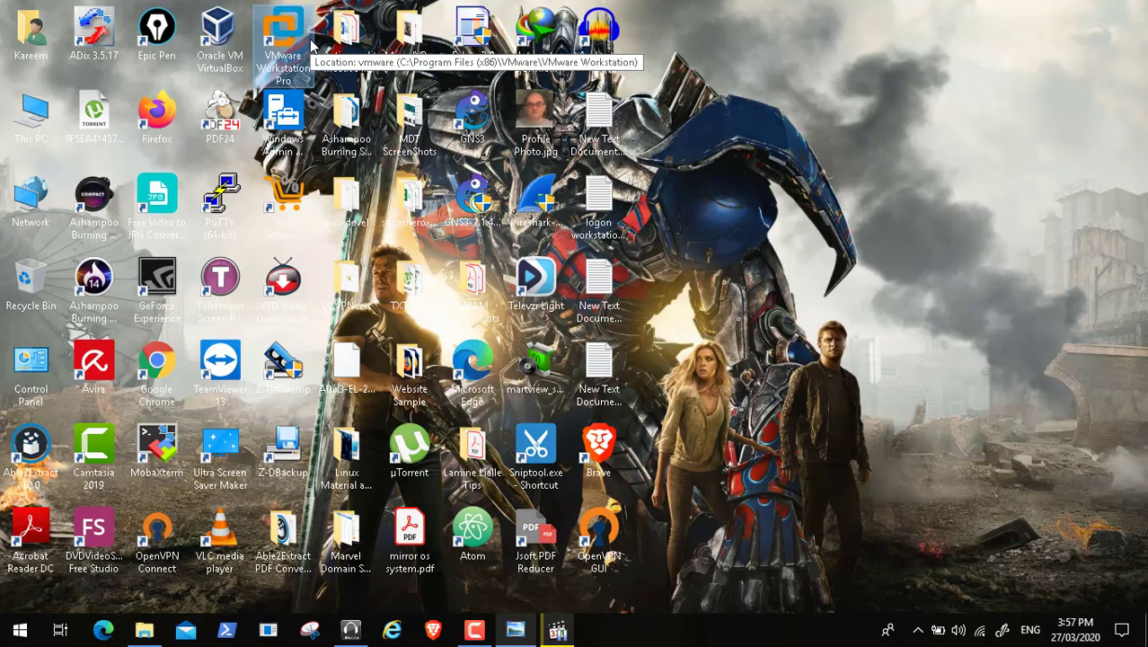
double_click(312, 43)
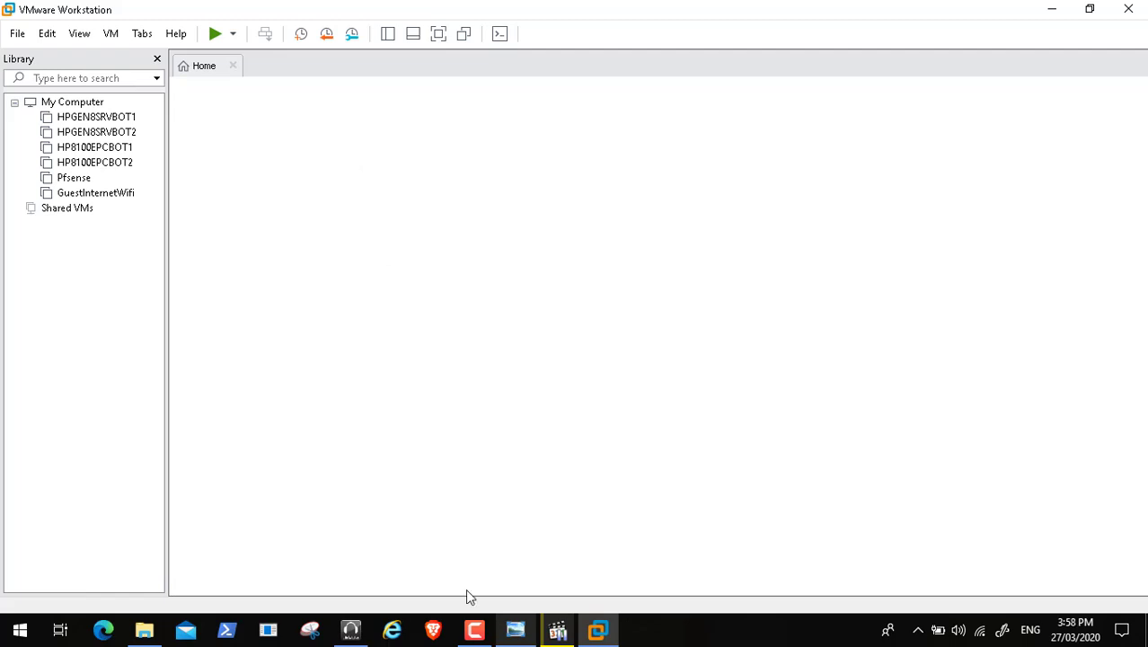
Step: Pause the screen recording, bring VMware Workstation forward and switch to the Pfsense tab
click(475, 628)
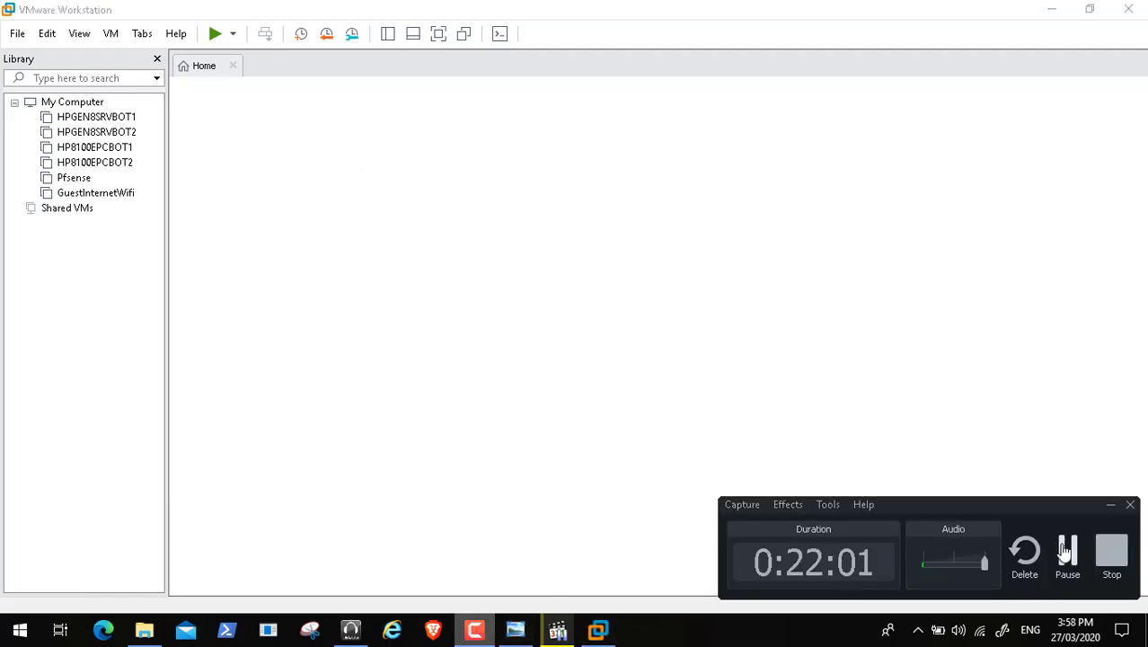
click(1067, 552)
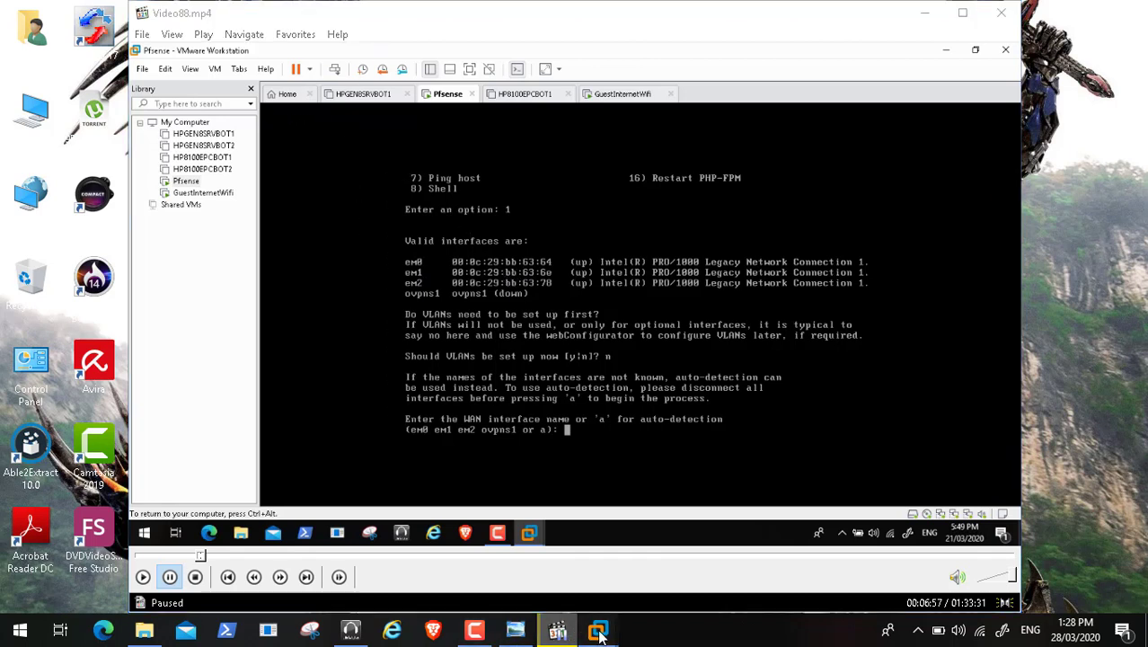
mouse_move(597, 631)
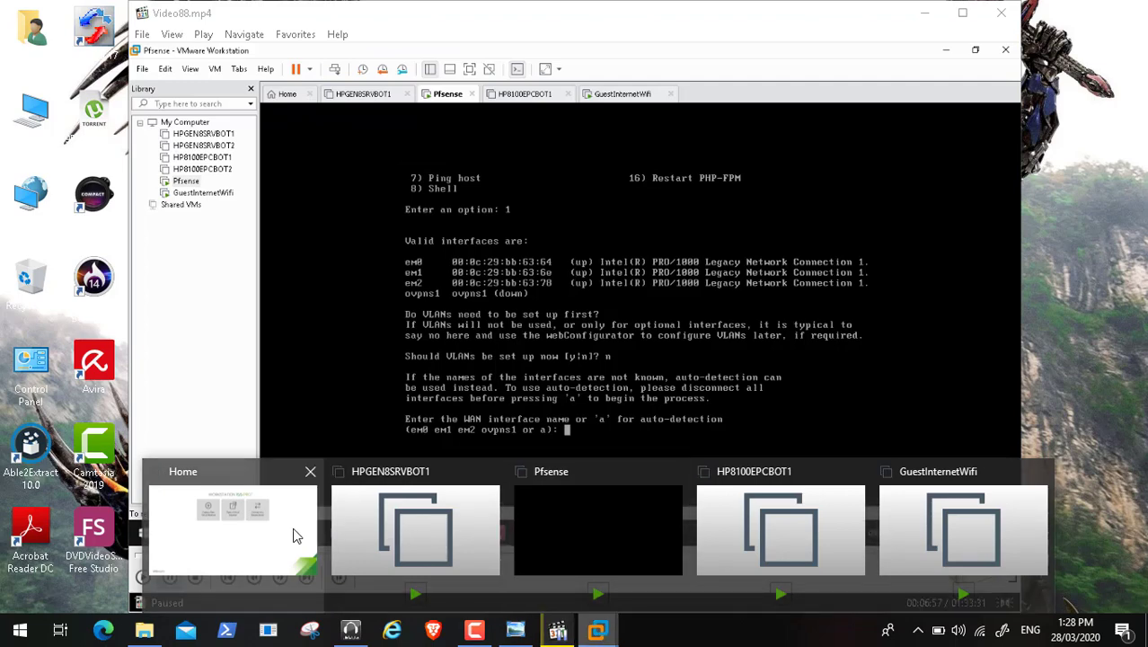
click(295, 536)
click(410, 65)
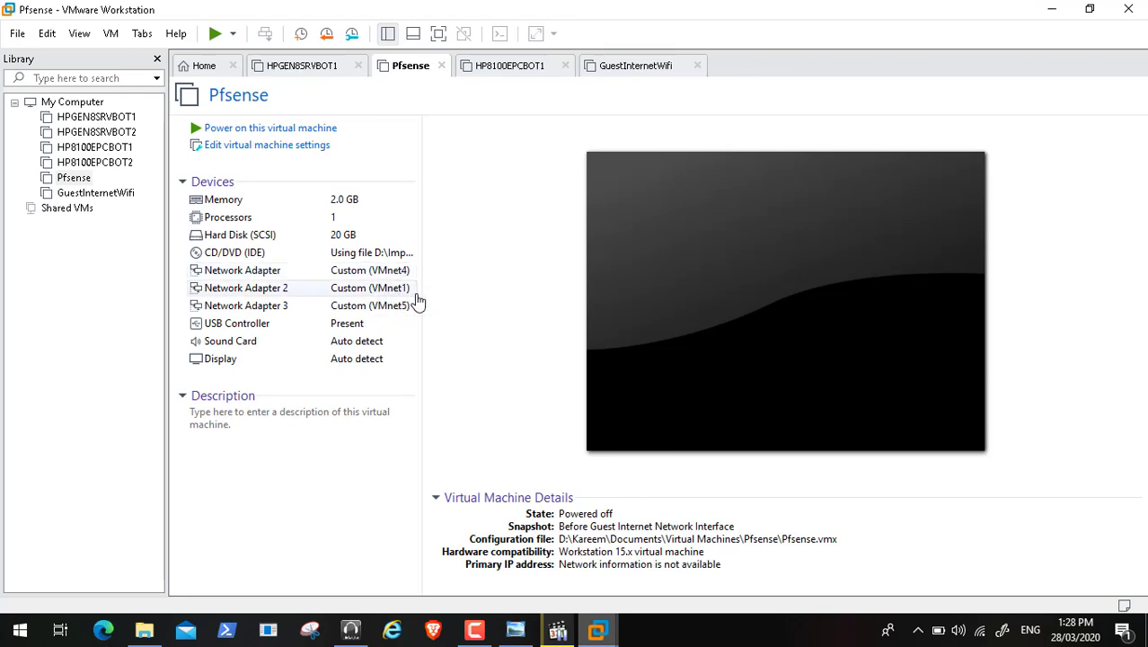
Step: Review the network diagram, then open the Pfsense VM's settings showing 2024 MB memory
mouse_move(516, 640)
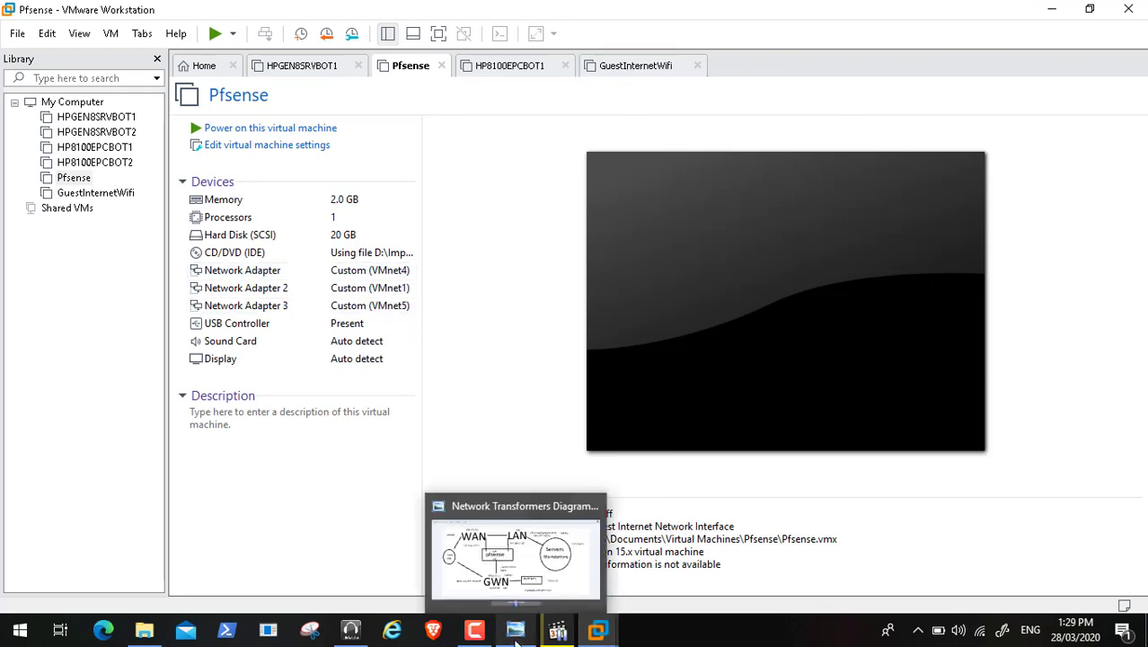
click(516, 552)
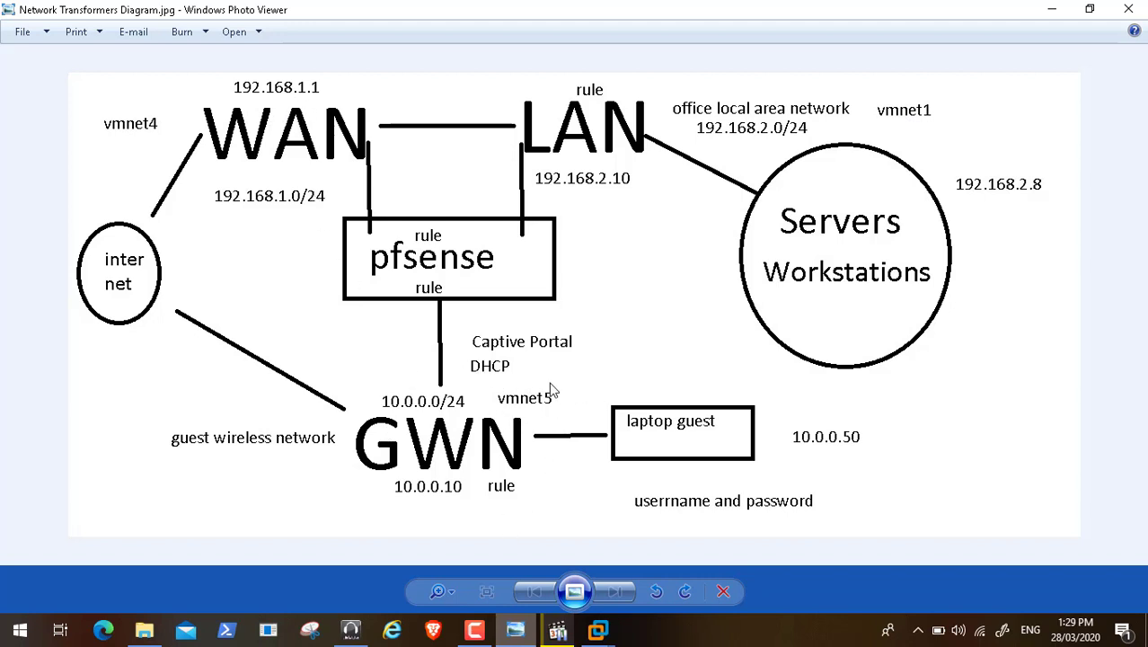
click(1052, 9)
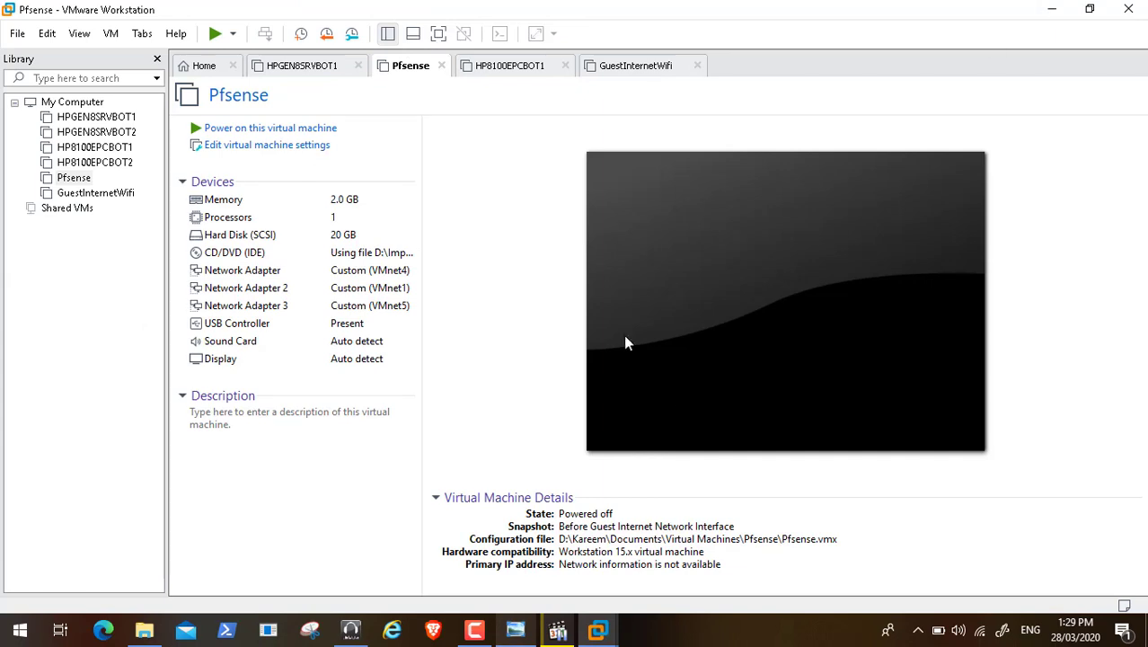
click(295, 151)
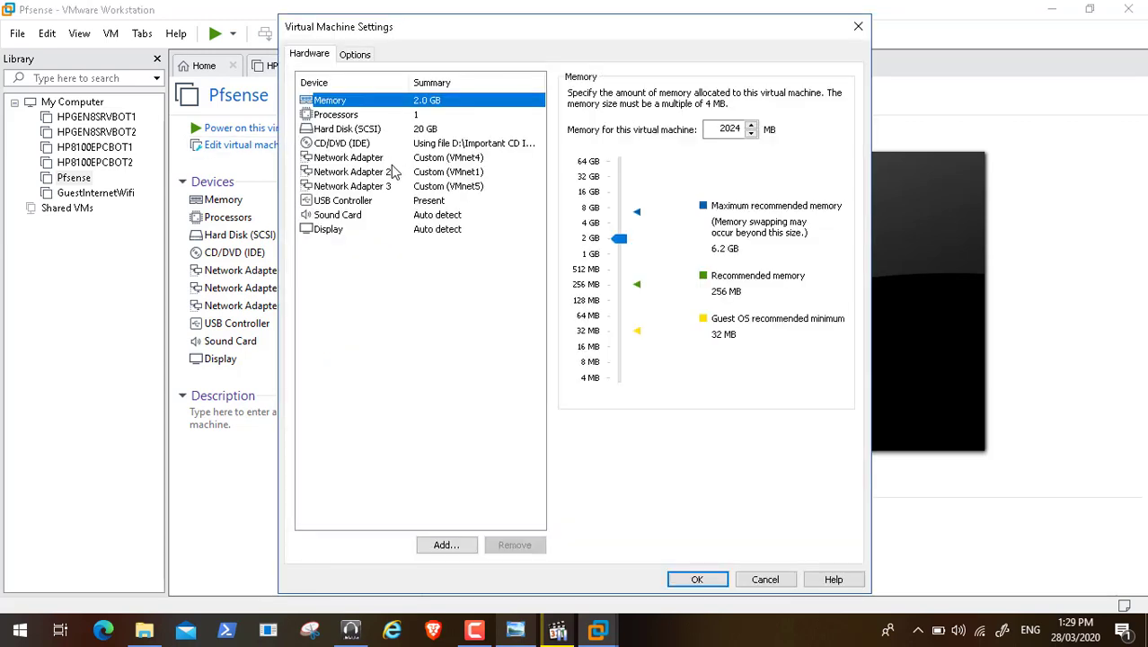
Step: Inspect Network Adapter 3's MAC address in its Advanced settings without changes
click(392, 187)
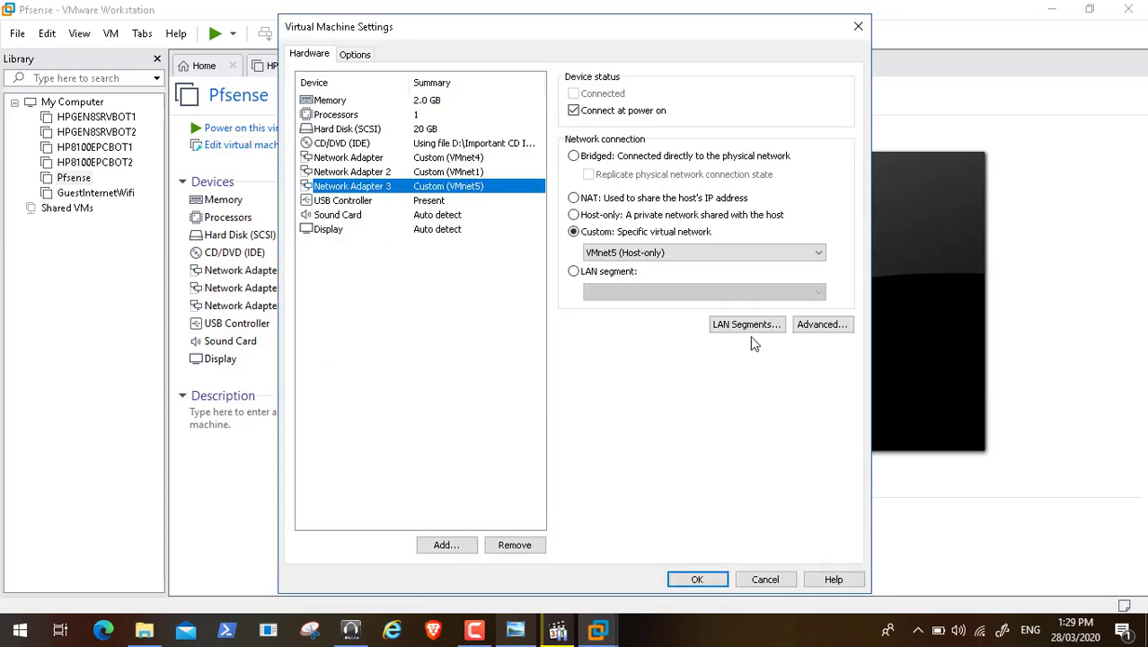
click(819, 328)
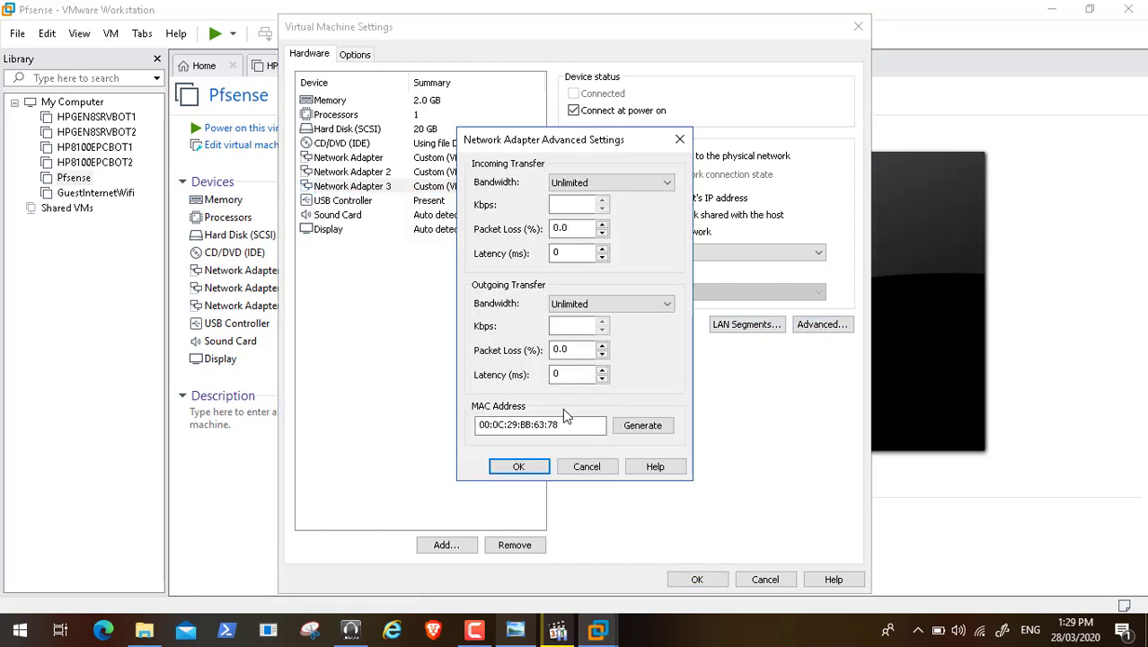
click(543, 425)
click(595, 467)
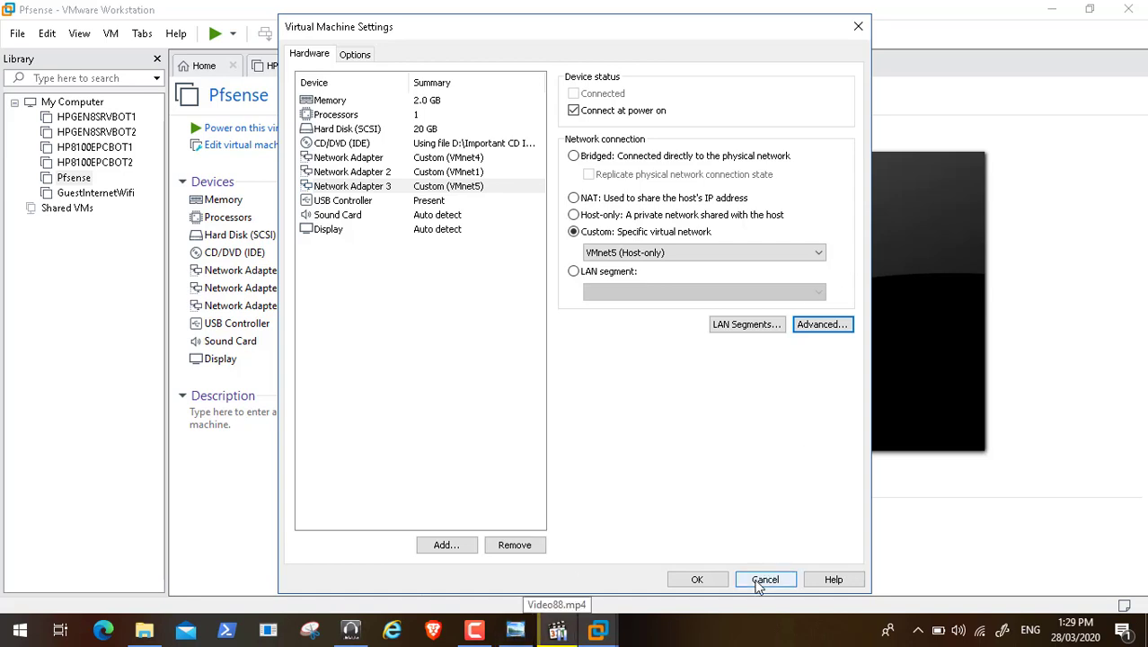
Step: Check the MAC addresses of Network Adapters 1 and 2, then cancel the settings unchanged
click(479, 159)
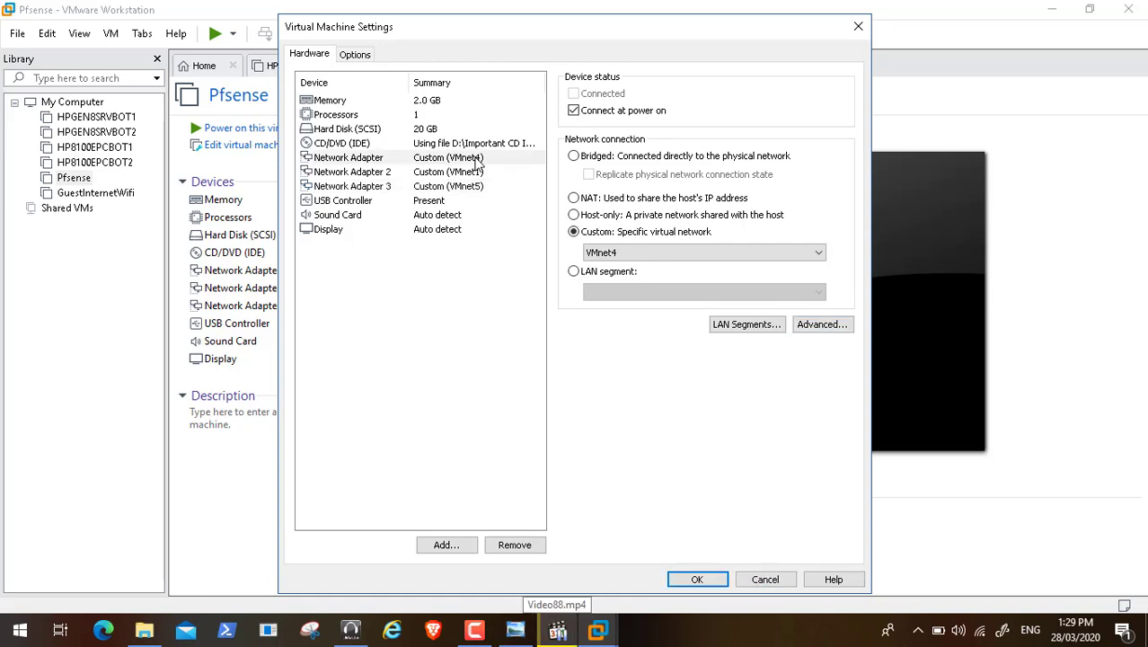
click(823, 324)
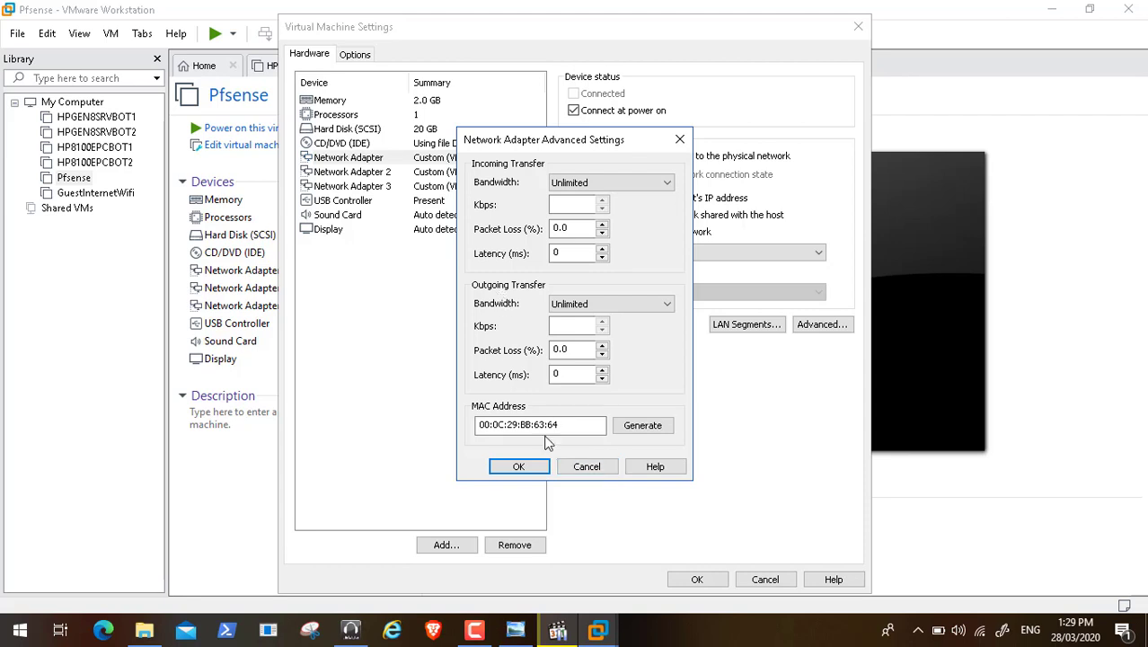
click(586, 466)
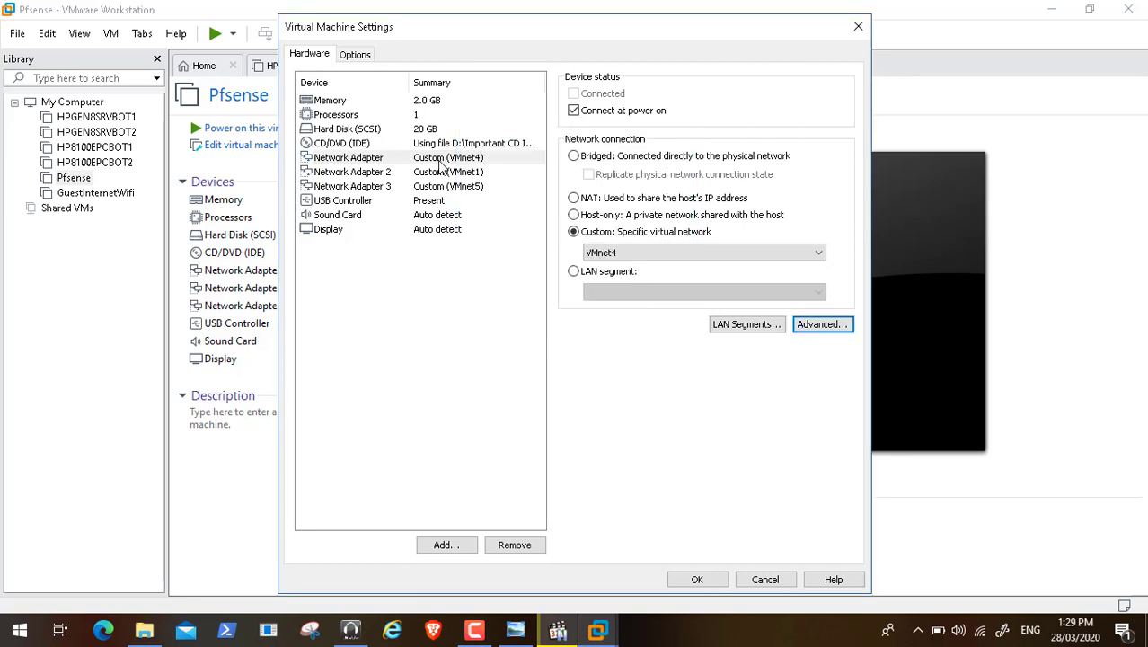
click(447, 174)
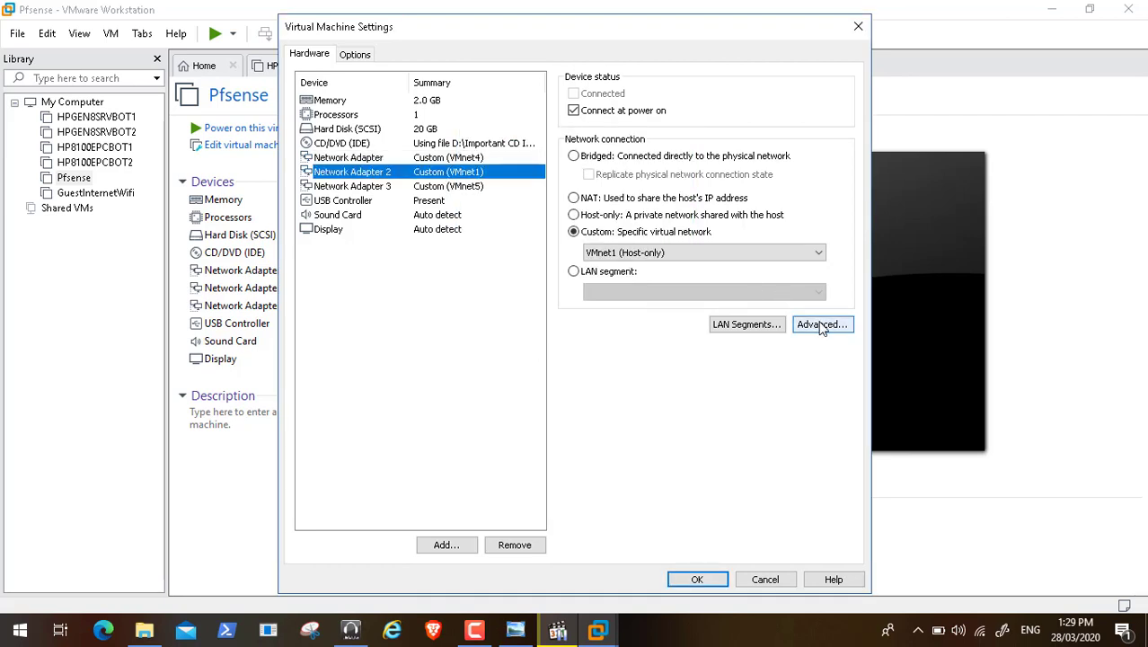
click(822, 325)
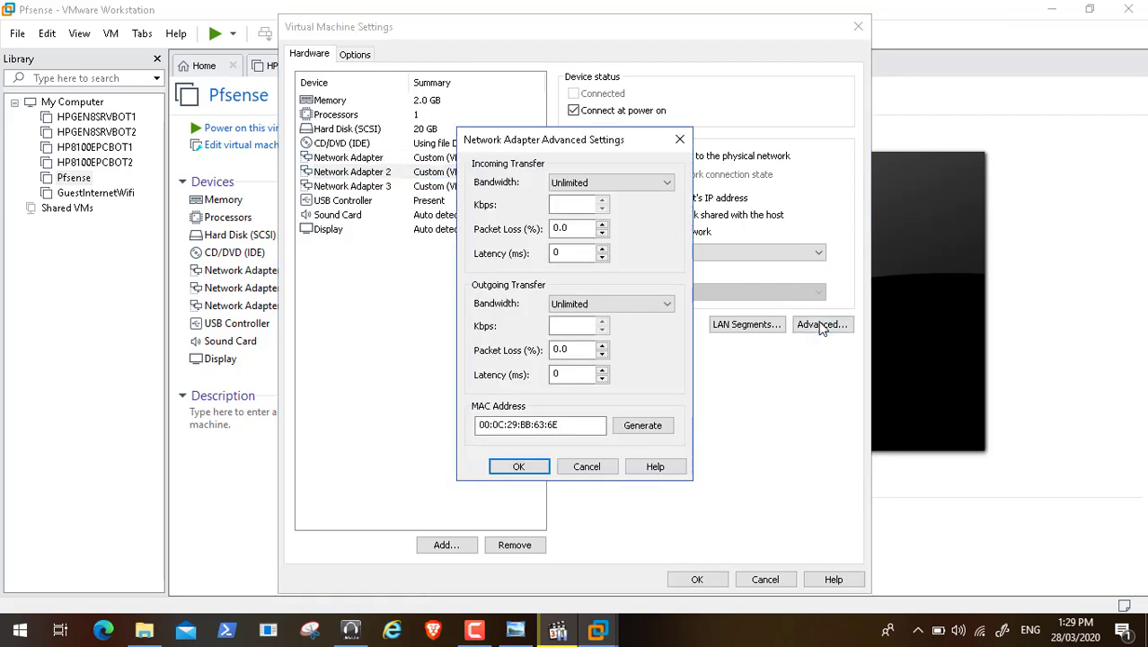
click(587, 467)
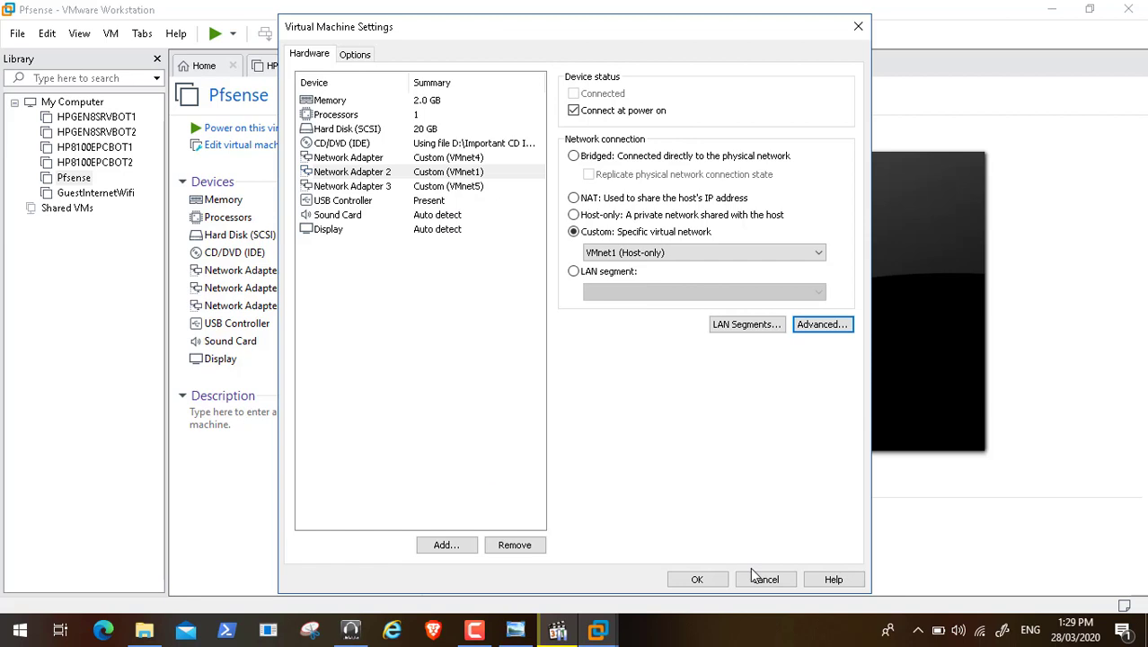
click(760, 576)
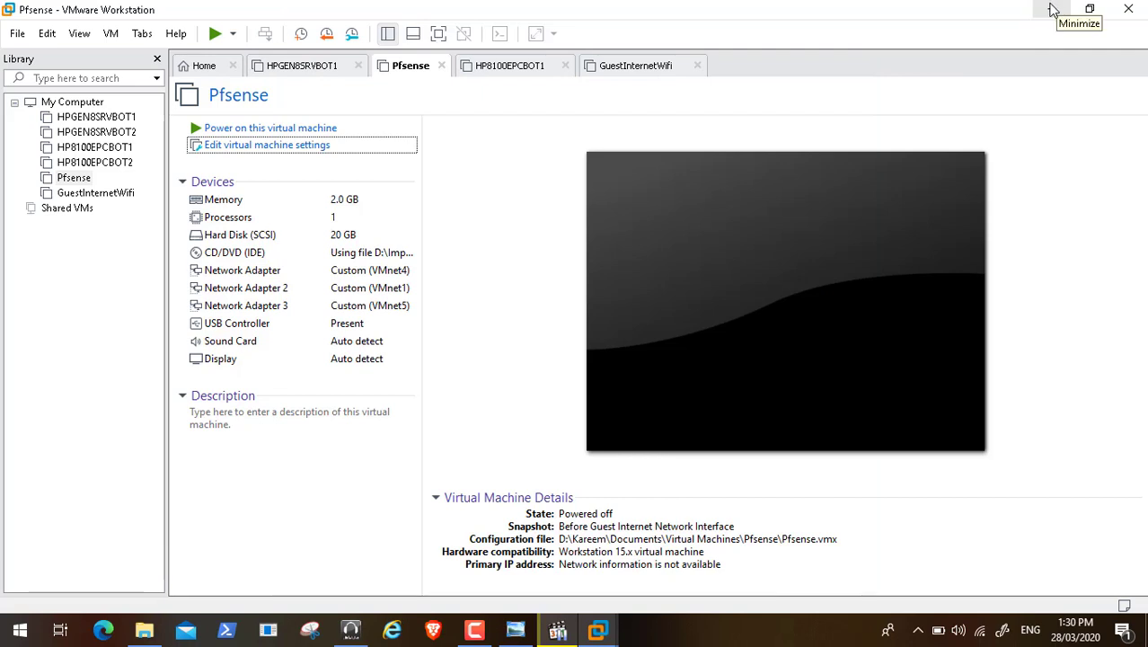
Step: Minimize VMware and resume Video88.mp4 full screen in Windows Media Player
click(1053, 9)
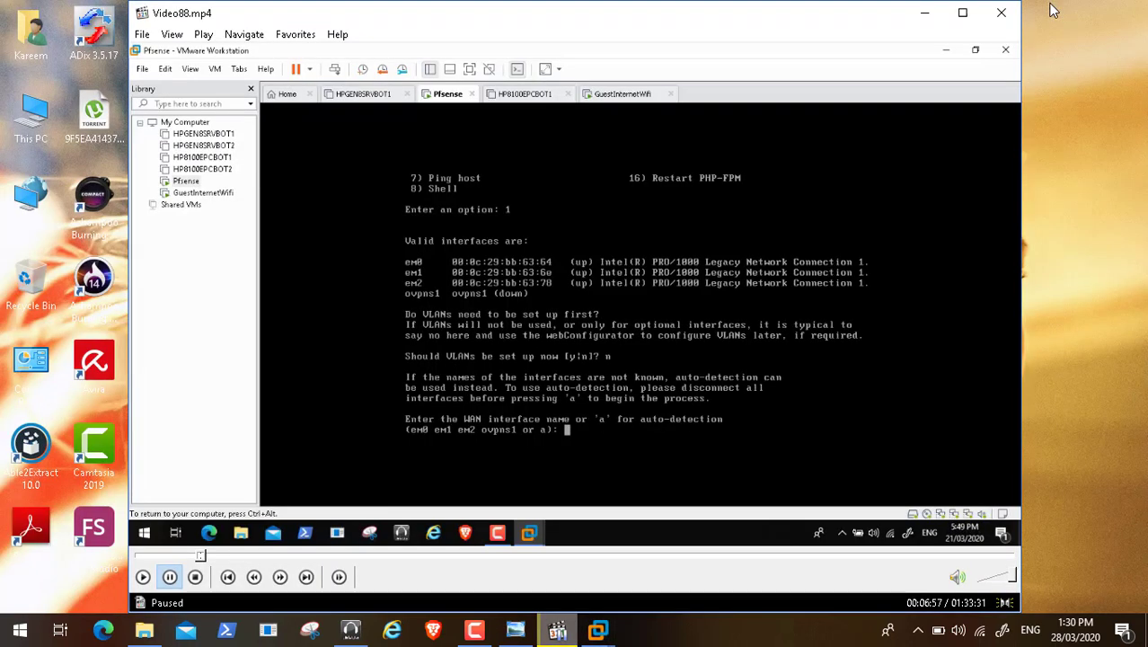
click(143, 576)
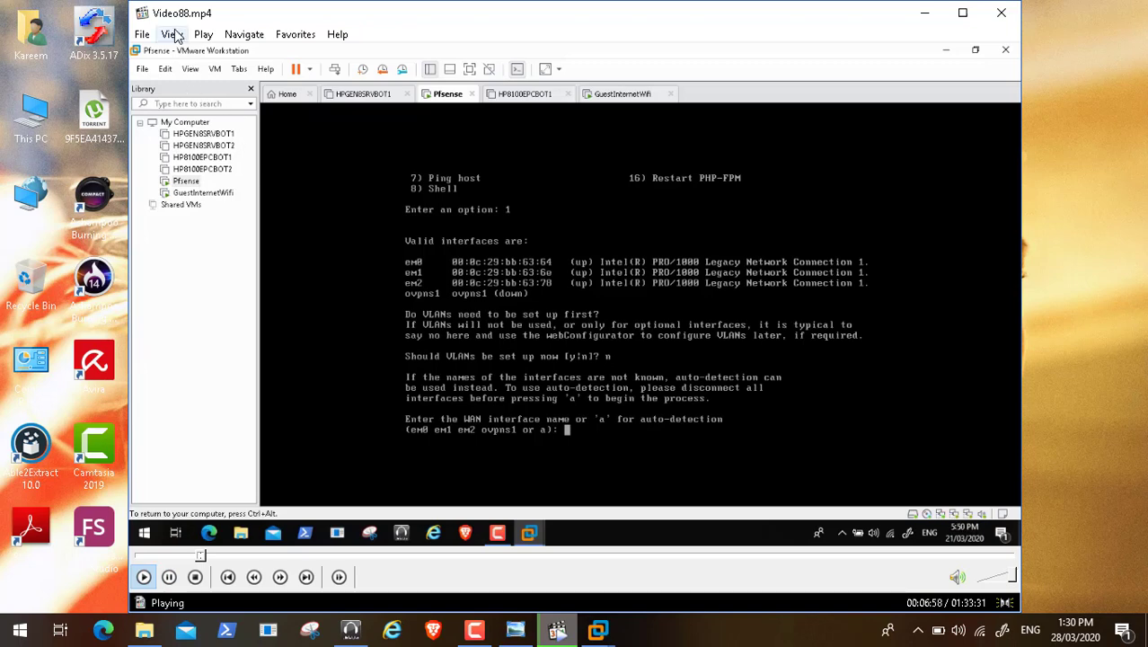
click(172, 34)
click(209, 282)
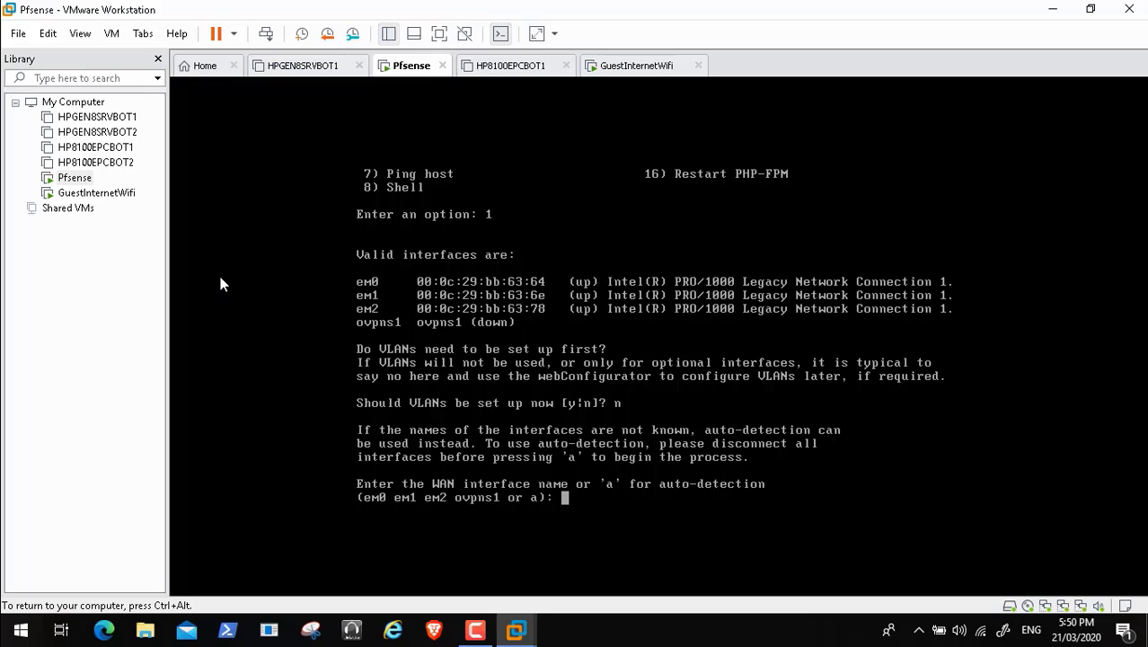
Step: Assign em0 as WAN, em1 as LAN, em2 as OPT1, skip Optional 2, and confirm with y
text(em0)
key(Return)
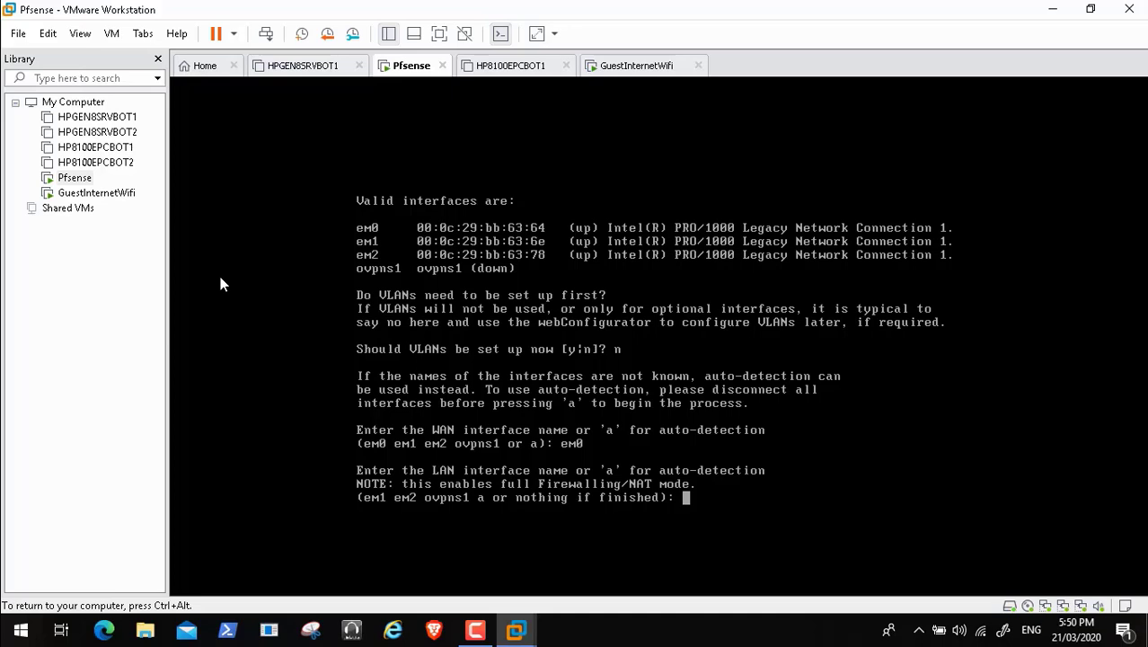
text(em1)
key(Return)
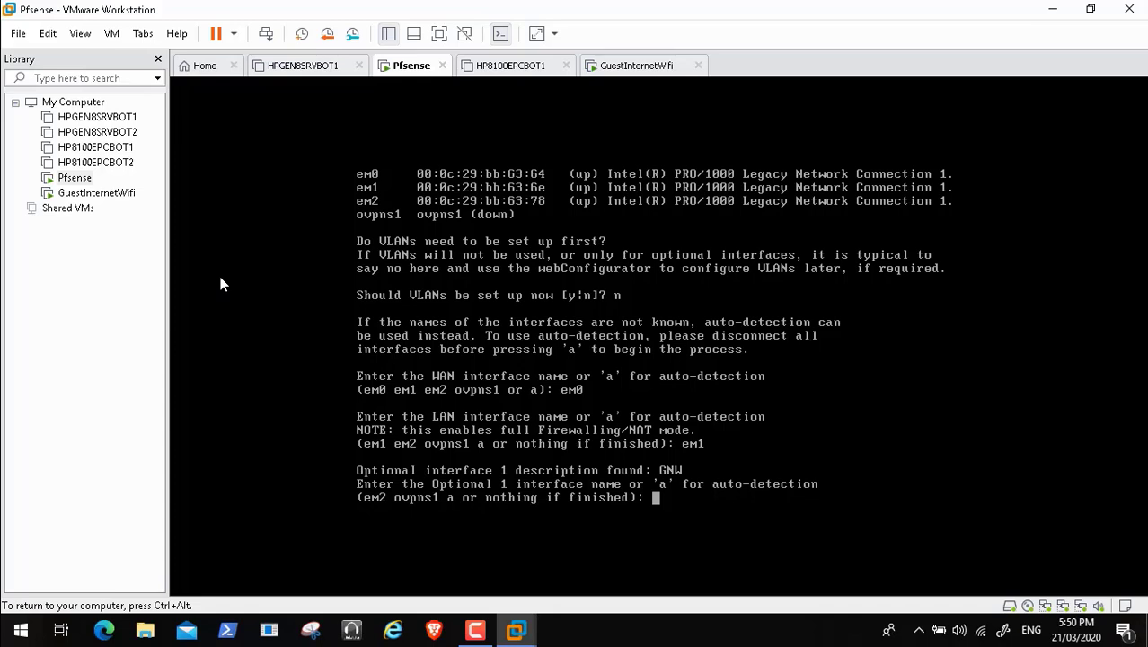
text(em2)
key(Return)
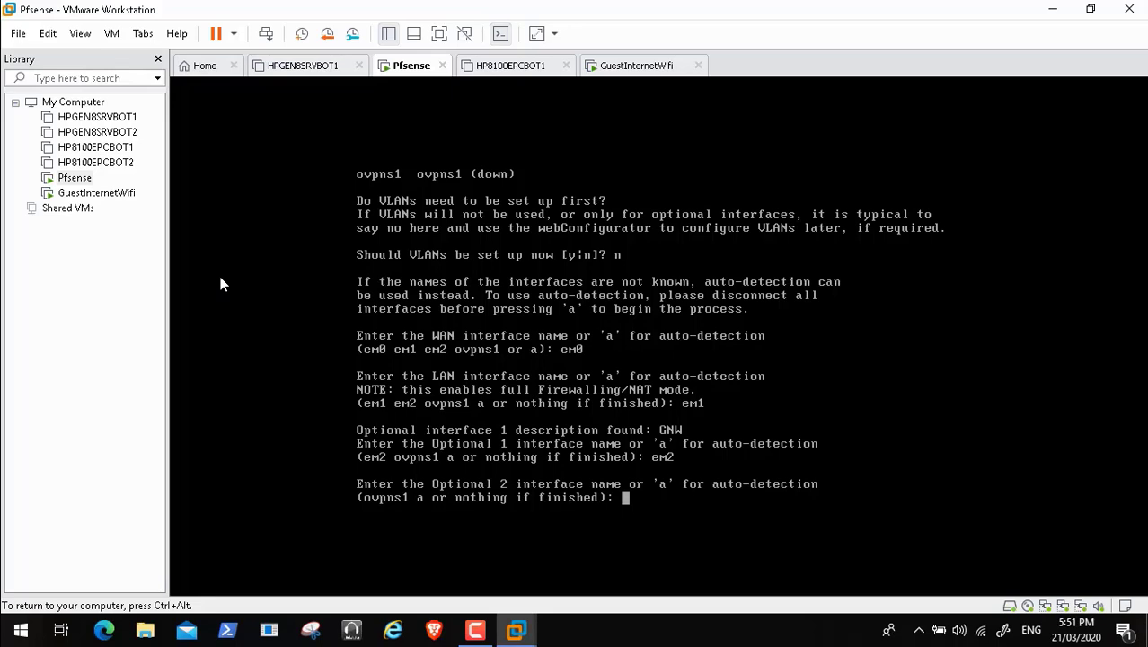
key(Return)
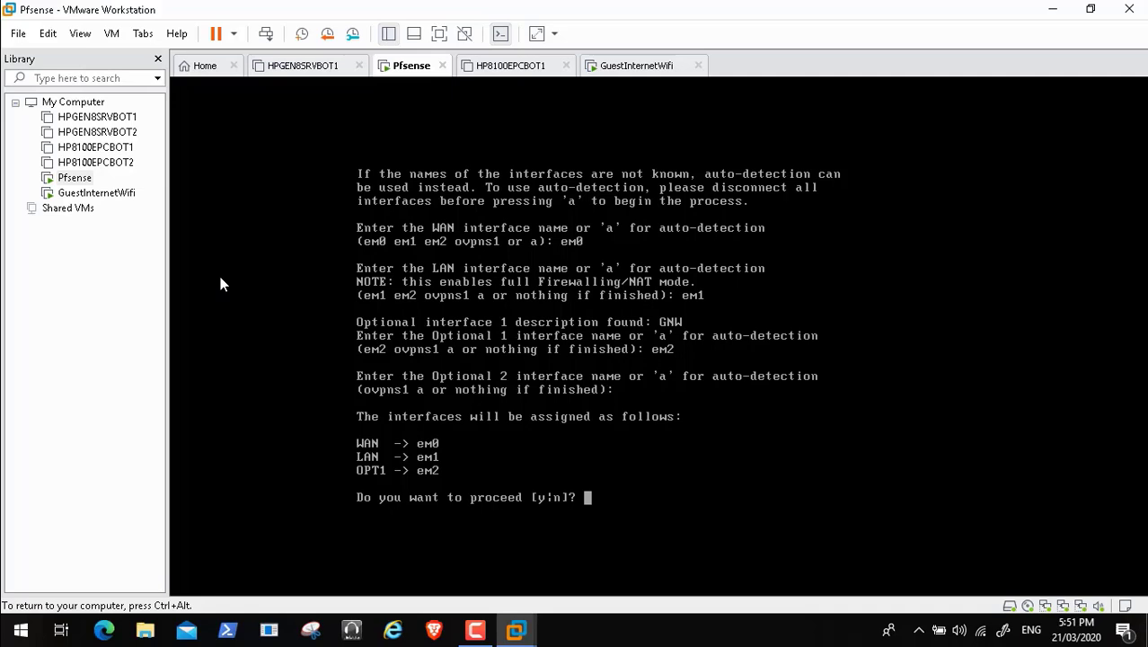
text(y)
key(Return)
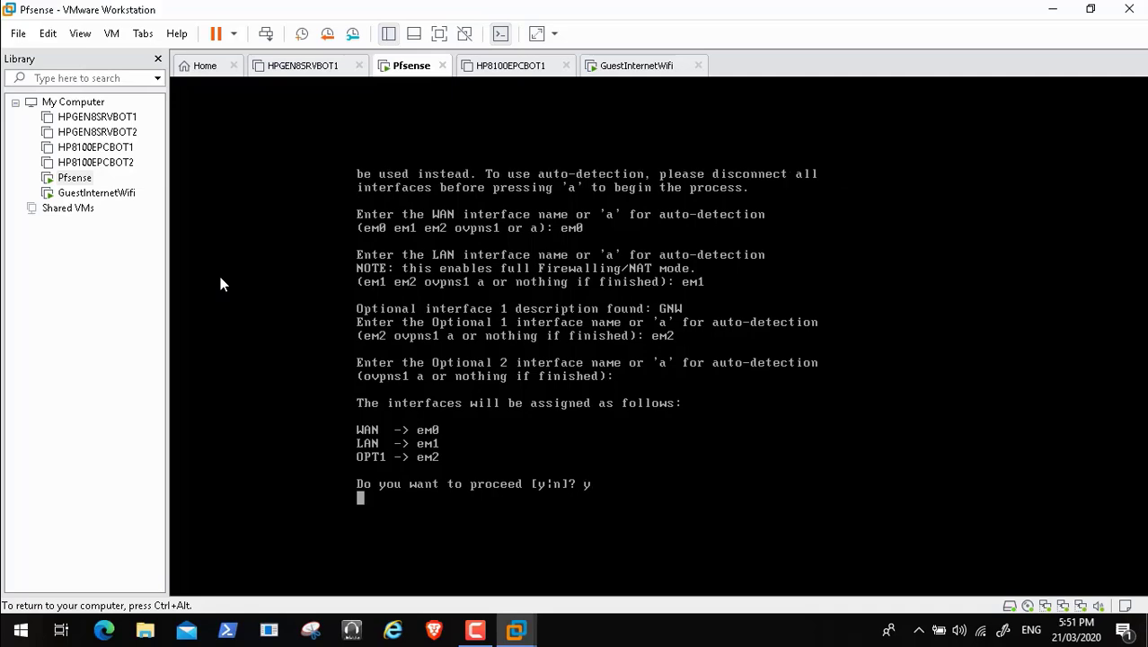
Step: Play on until pfSense shows 'Writing configuration...done' and settings reloaded, then release input with Ctrl+Alt
click(40, 612)
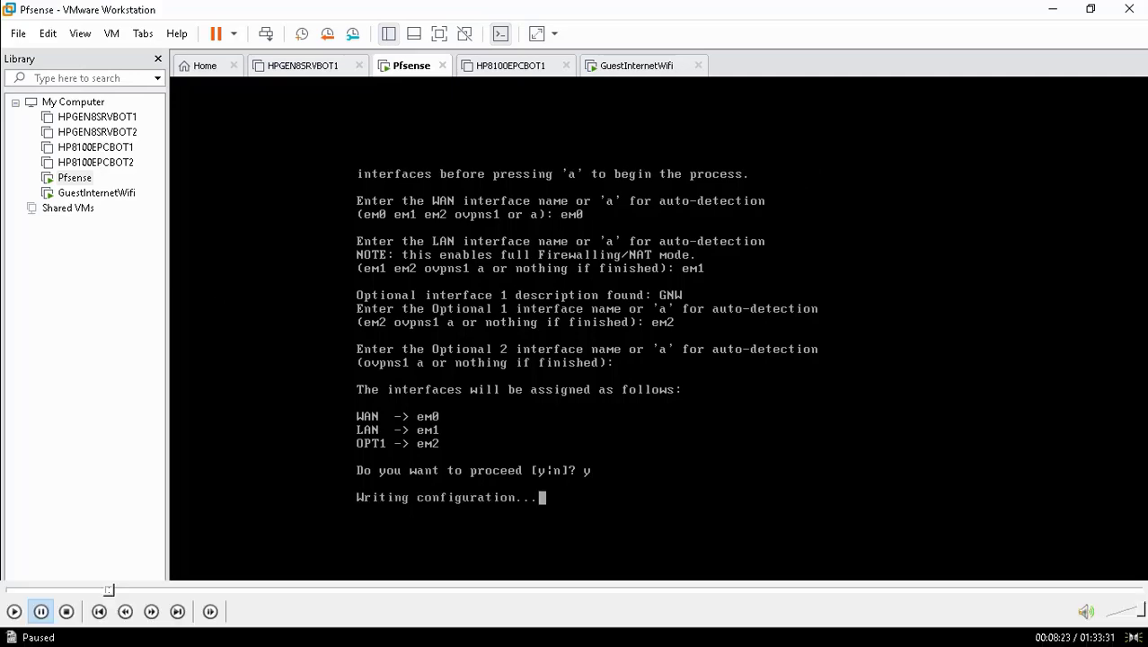
click(13, 612)
key(space)
key(space)
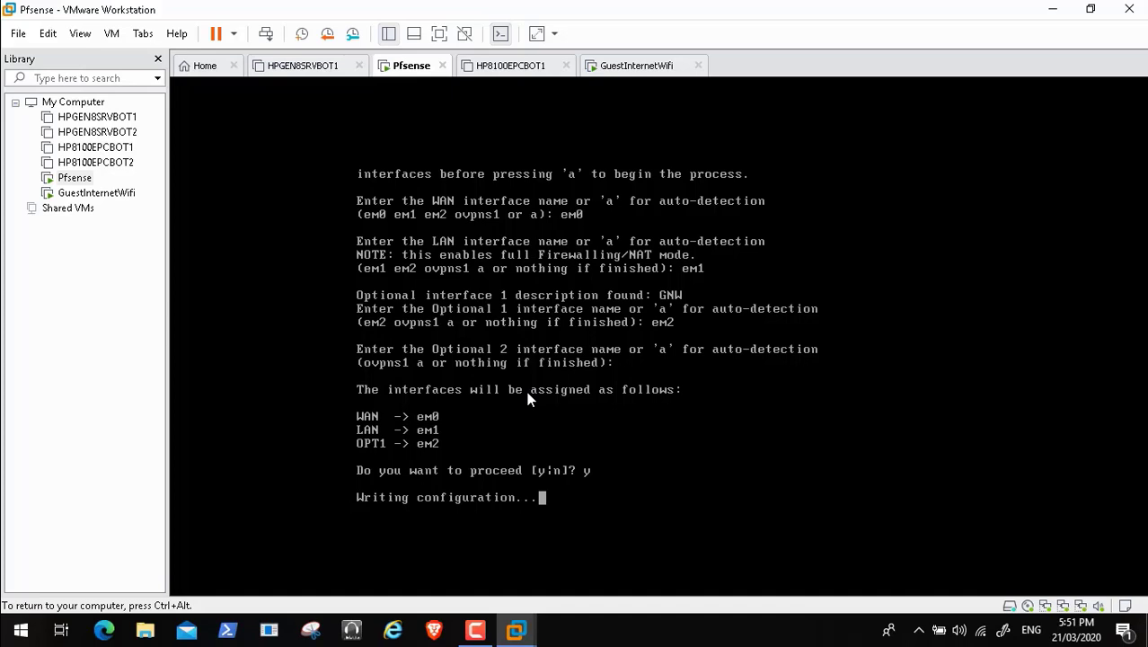
key(space)
key(space)
mouse_move(113, 590)
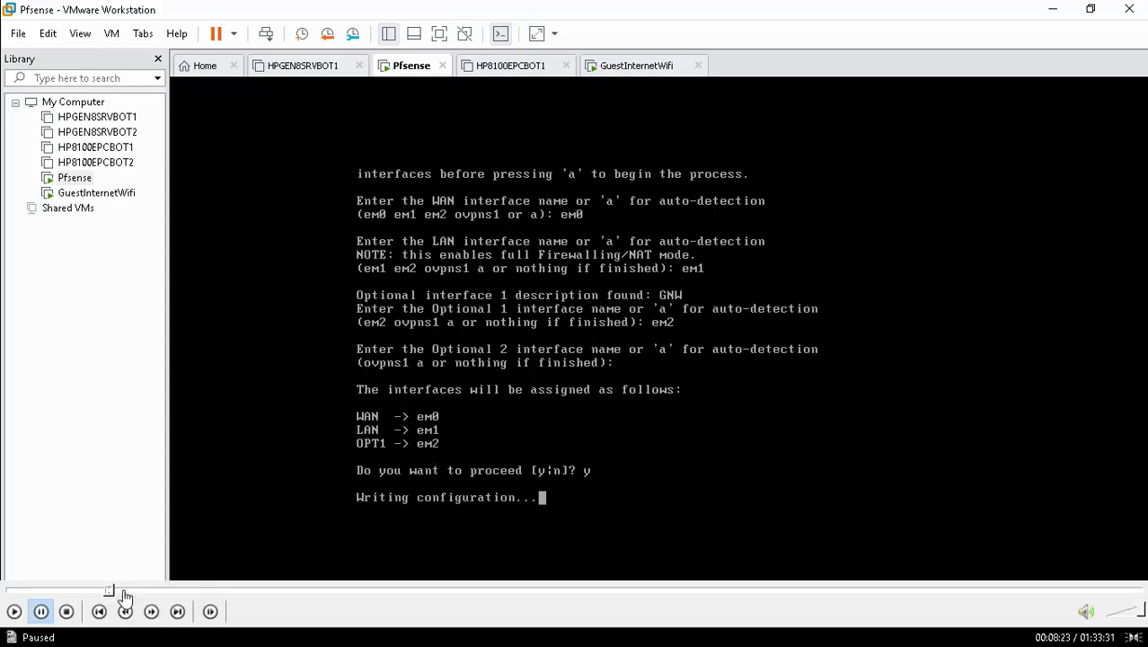
click(14, 612)
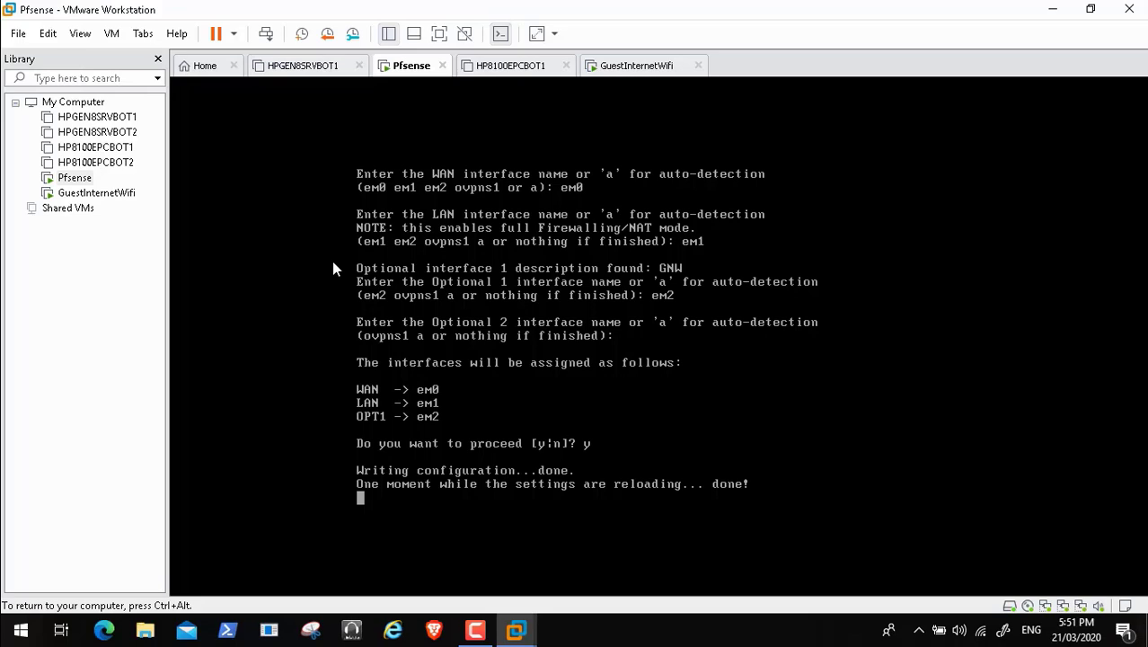
key(ctrl+alt)
click(635, 72)
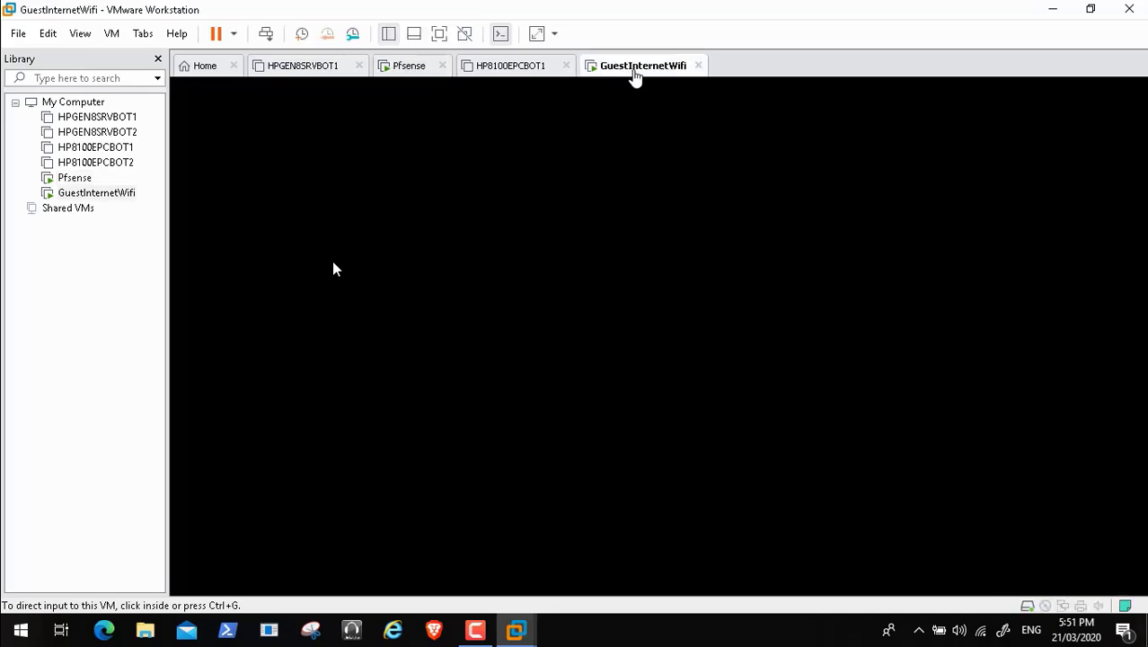
click(495, 208)
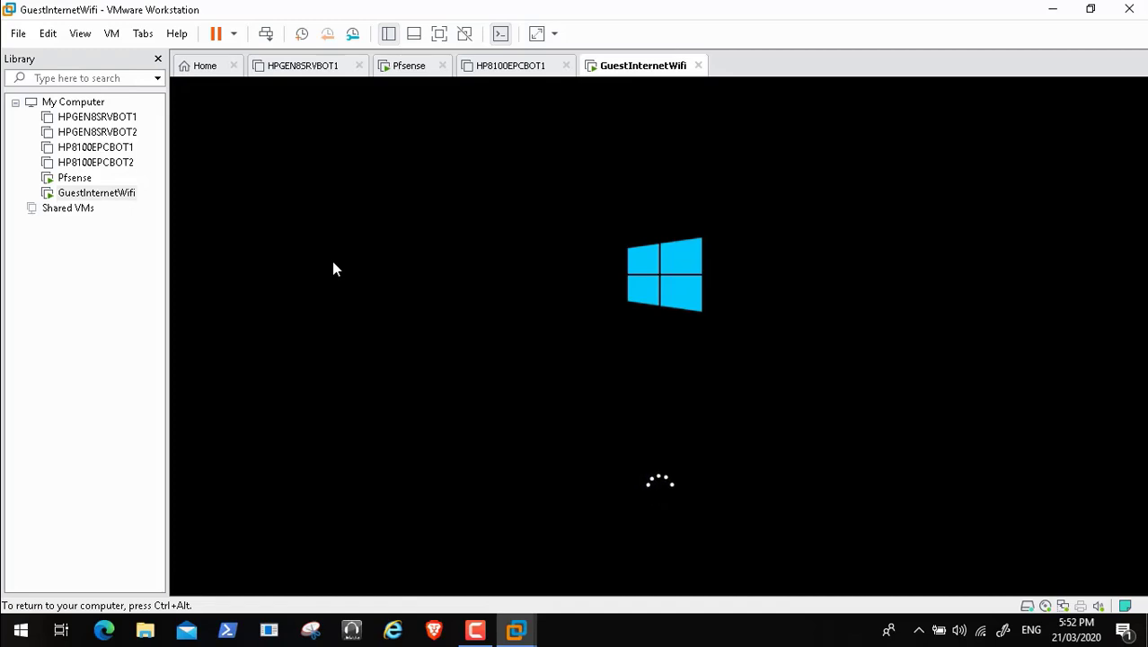
key(ctrl+alt)
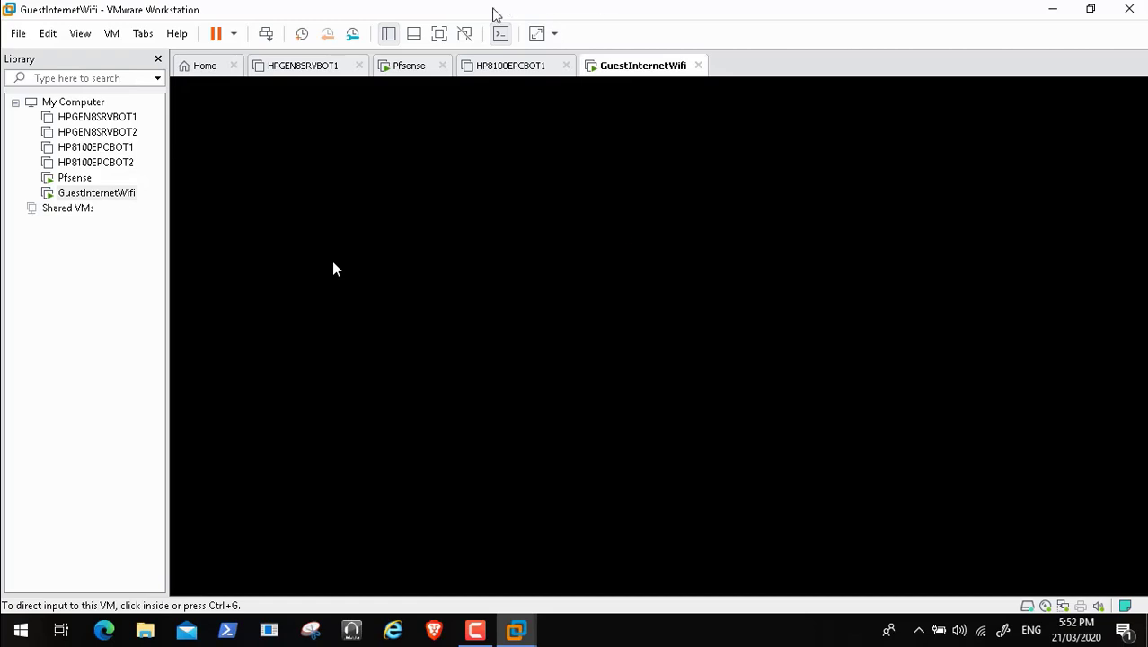
click(404, 75)
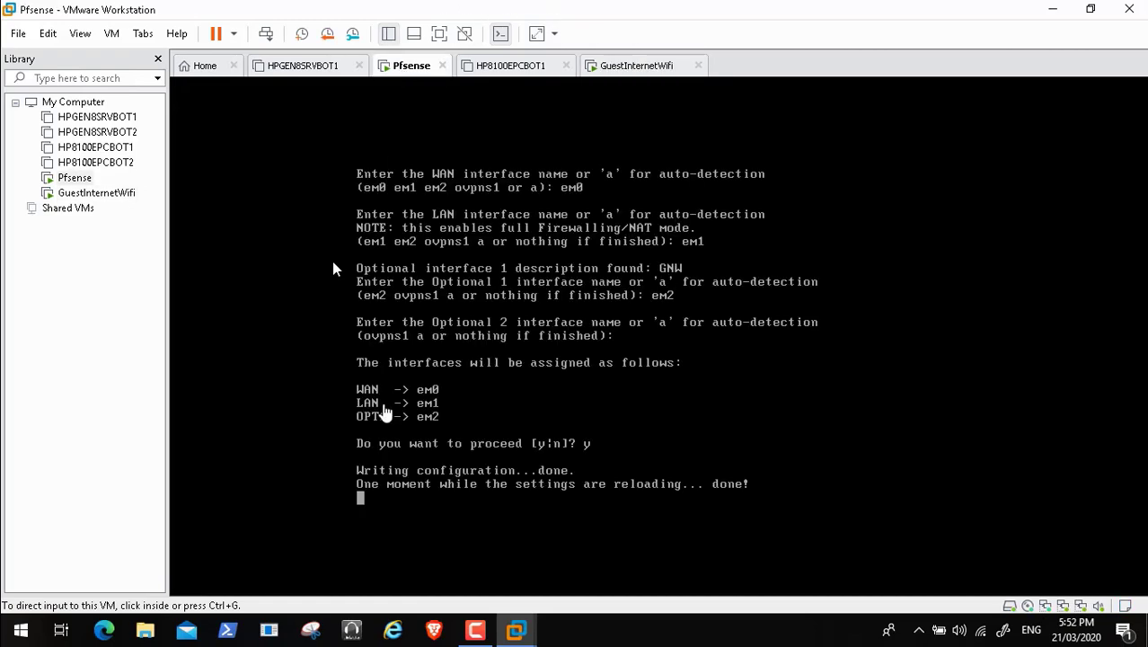
click(431, 485)
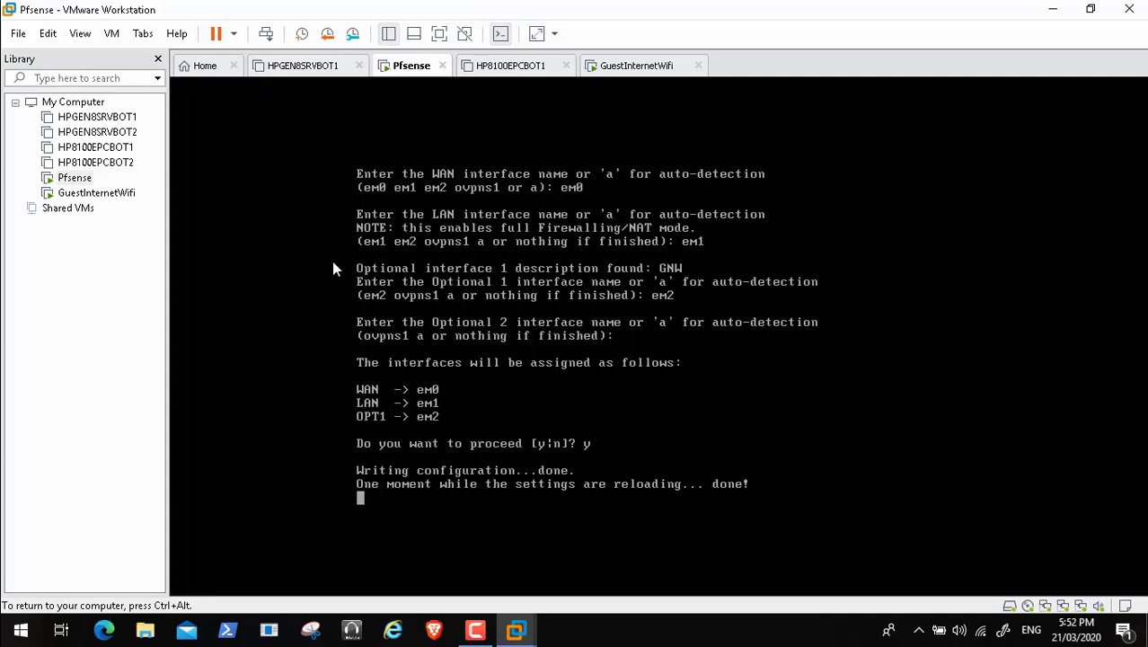
key(ctrl+alt)
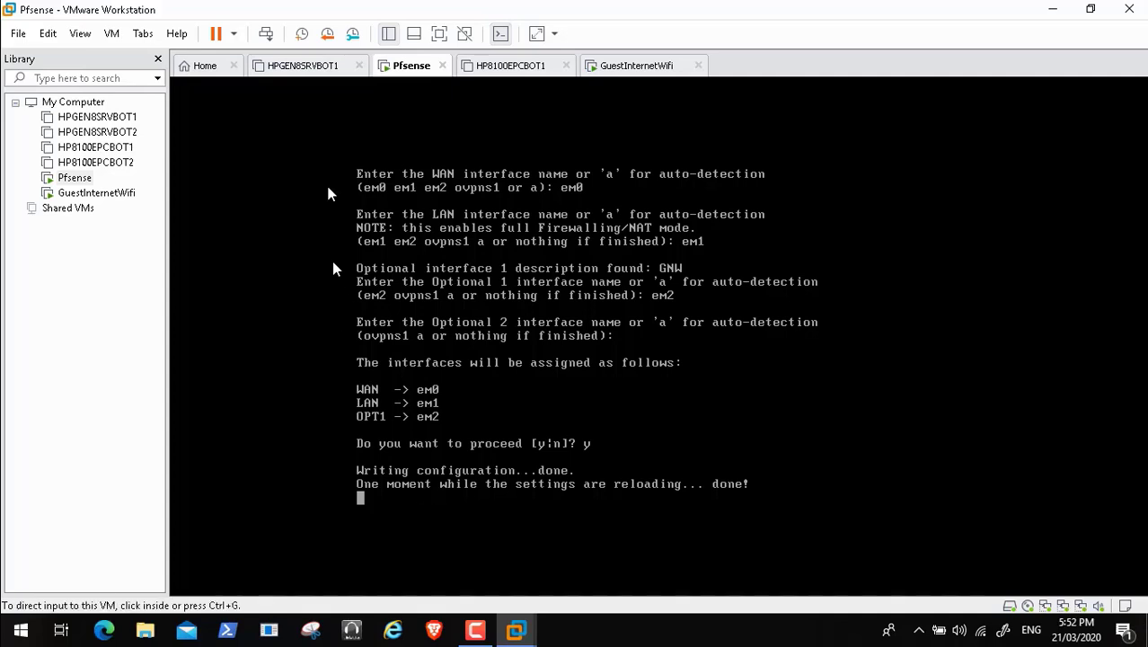
Step: Restart the pfSense guest from the Power menu and confirm the restart
click(233, 34)
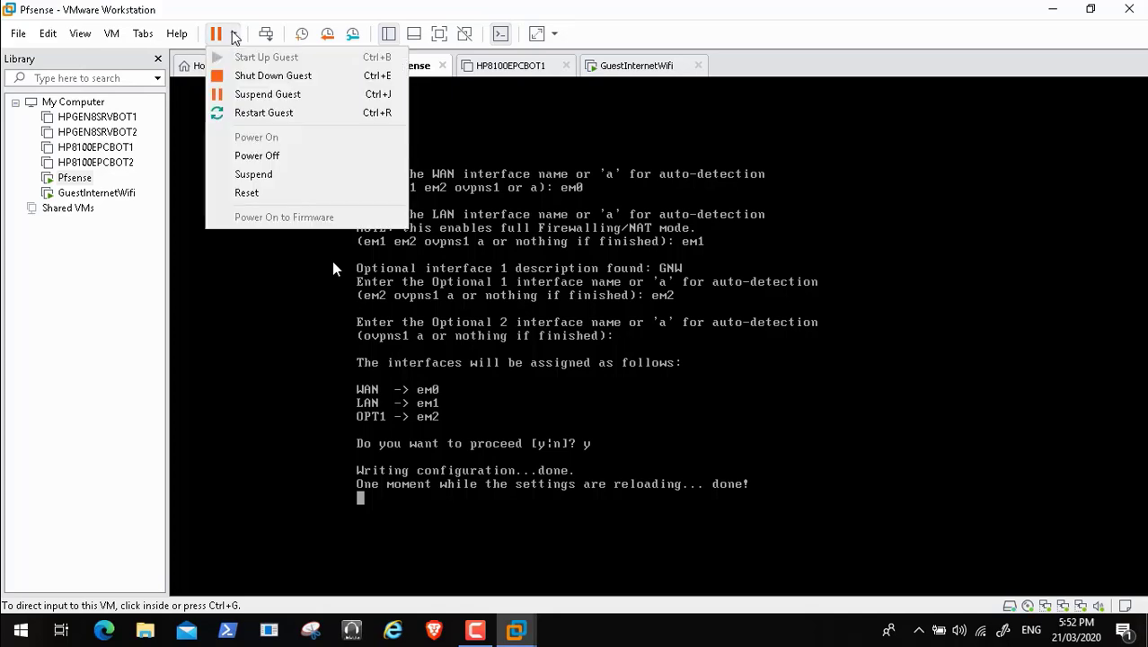
click(256, 114)
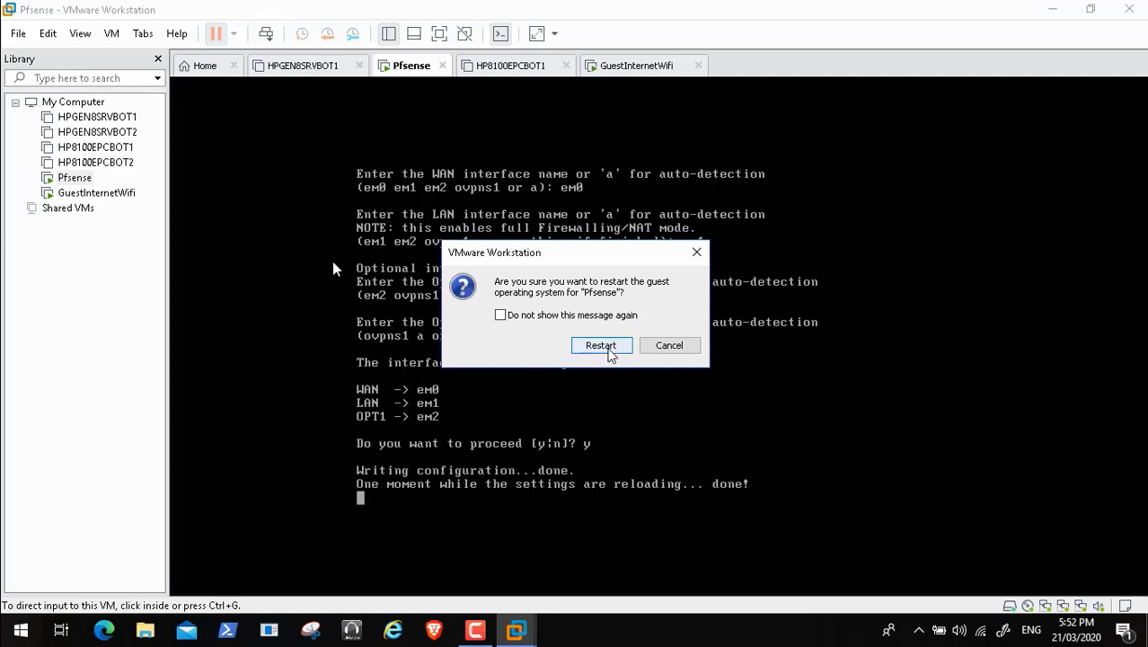
click(601, 346)
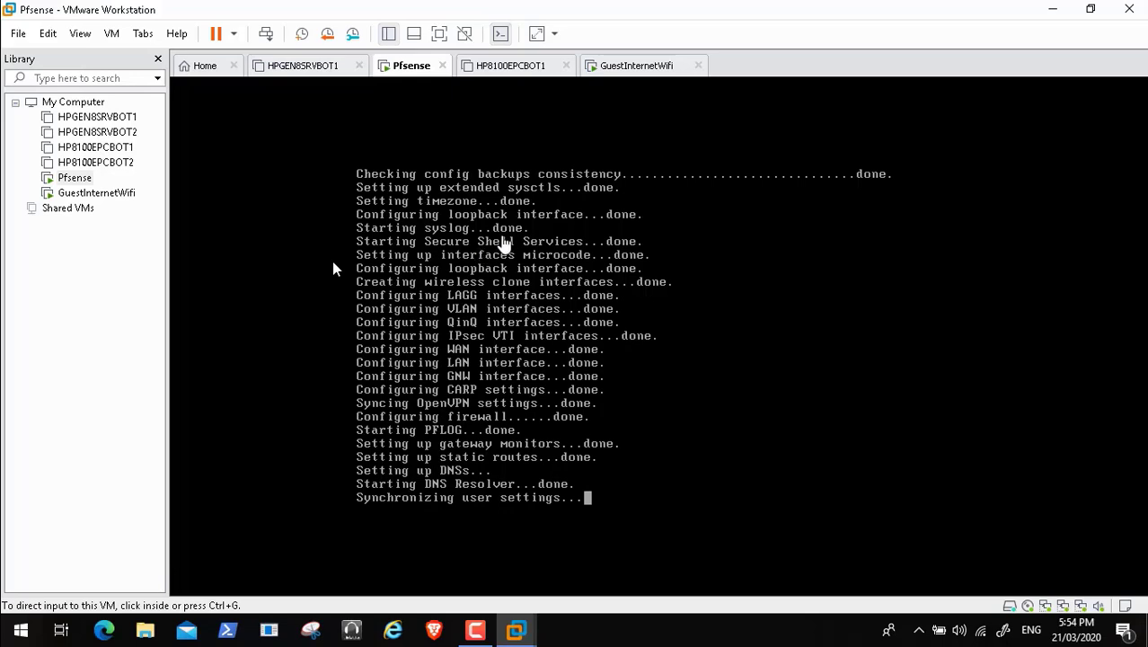
Step: Sign in to the GuestInternetWifi VM's Windows account with its current password
click(654, 65)
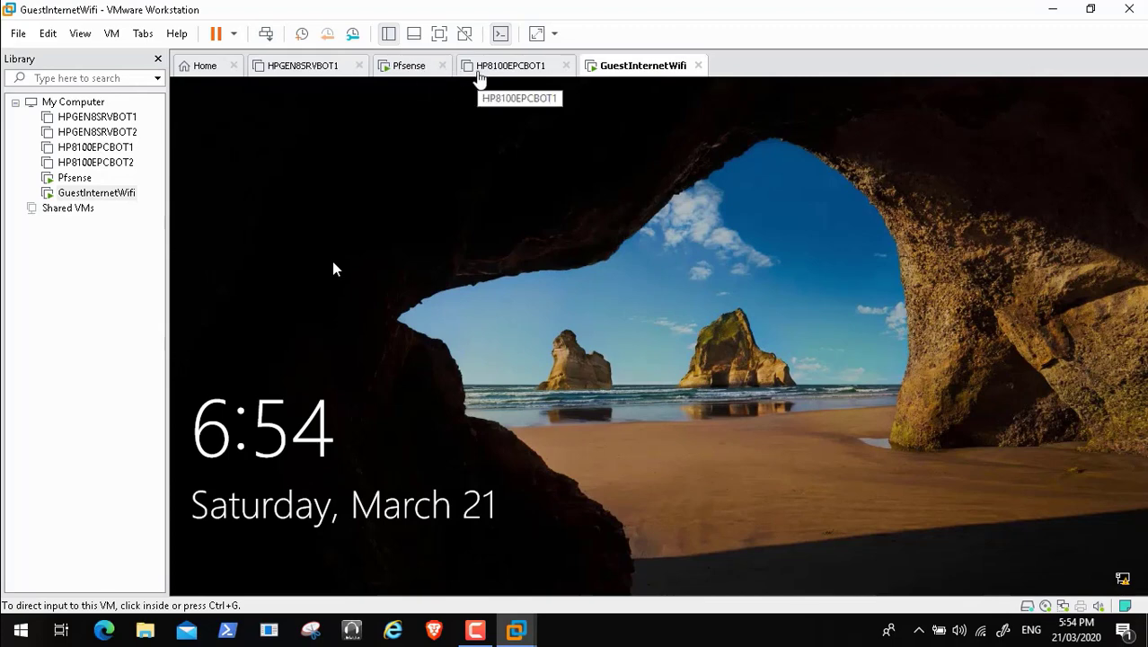
click(352, 398)
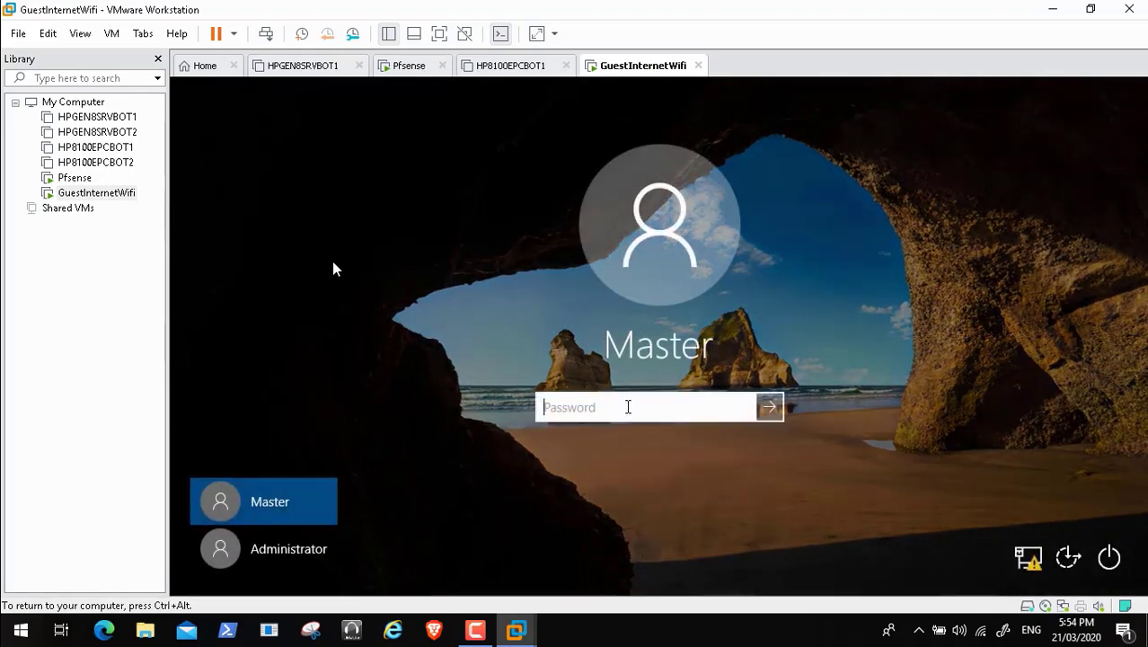
text(***********)
key(Return)
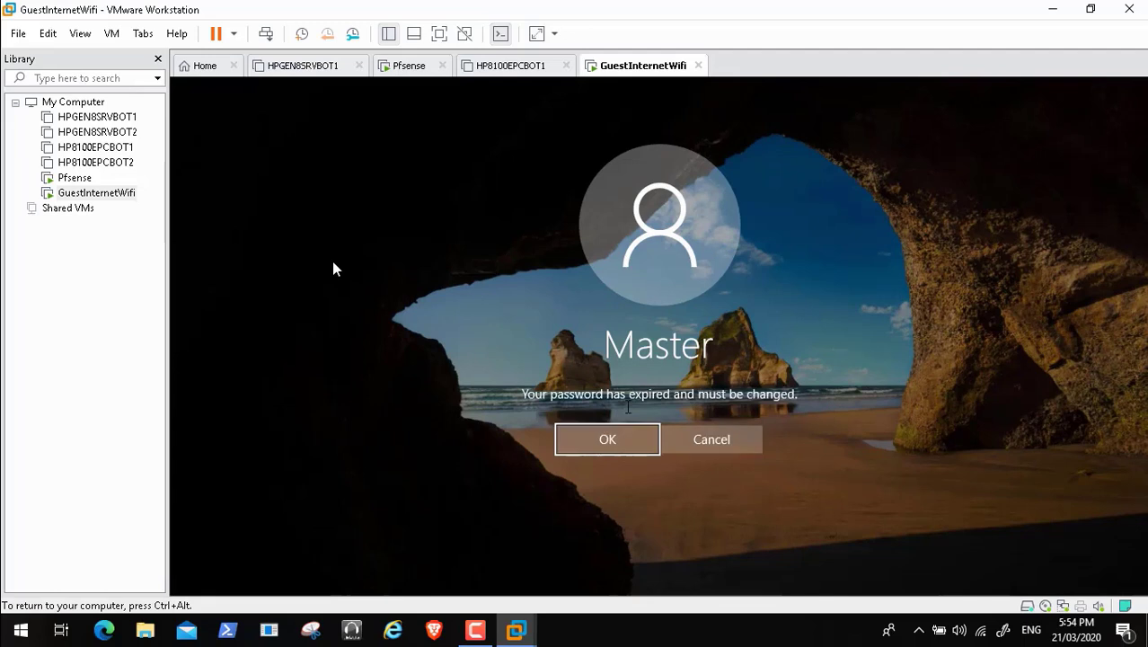
Step: Accept the required password change; the first attempt fails with mismatched passwords
click(615, 439)
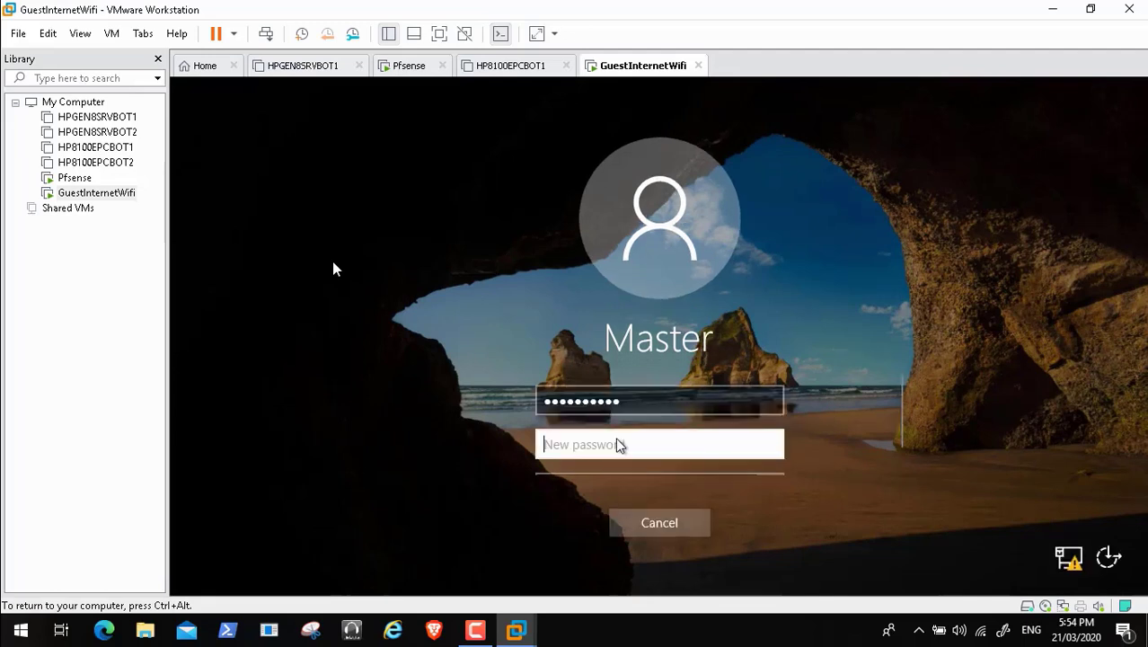
text(*****)
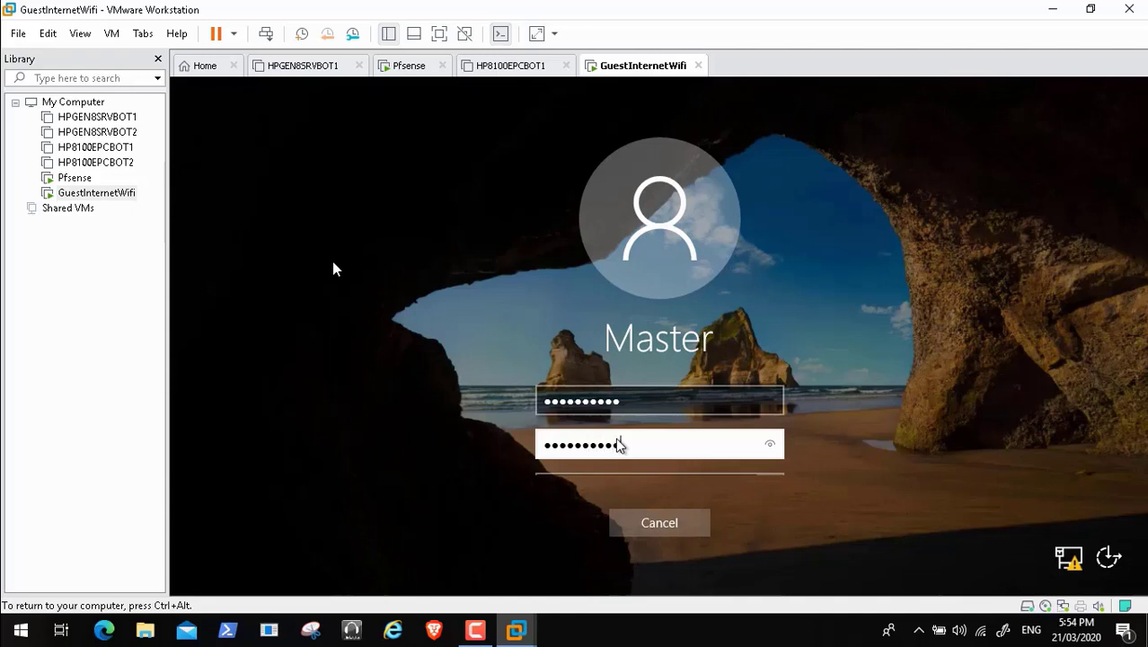
key(Return)
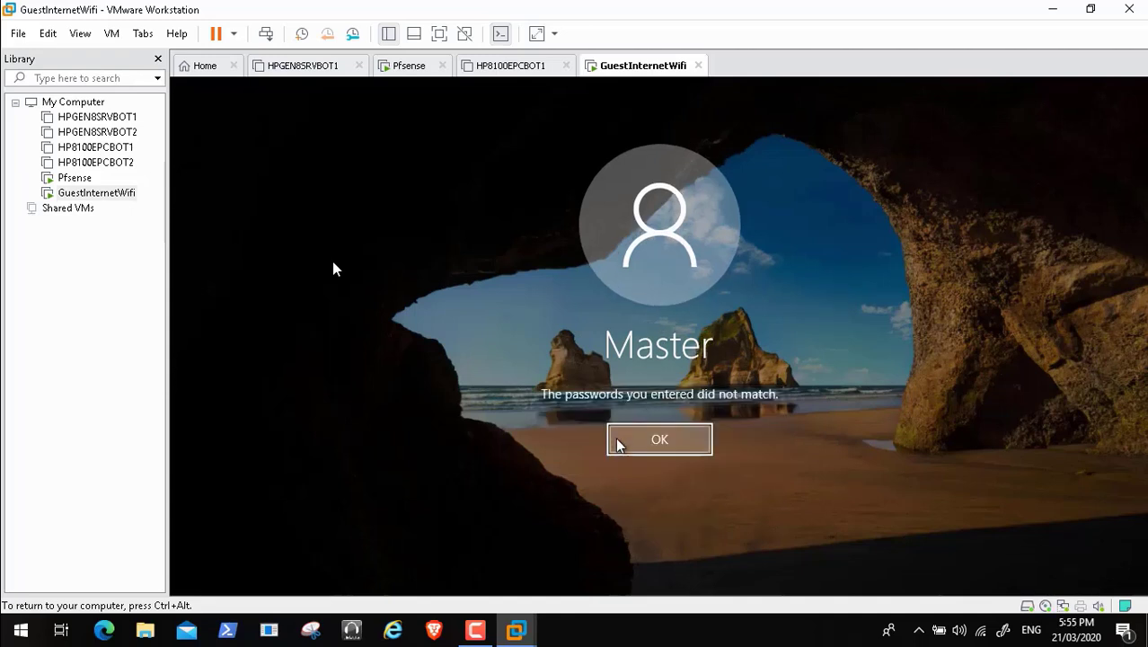
click(642, 449)
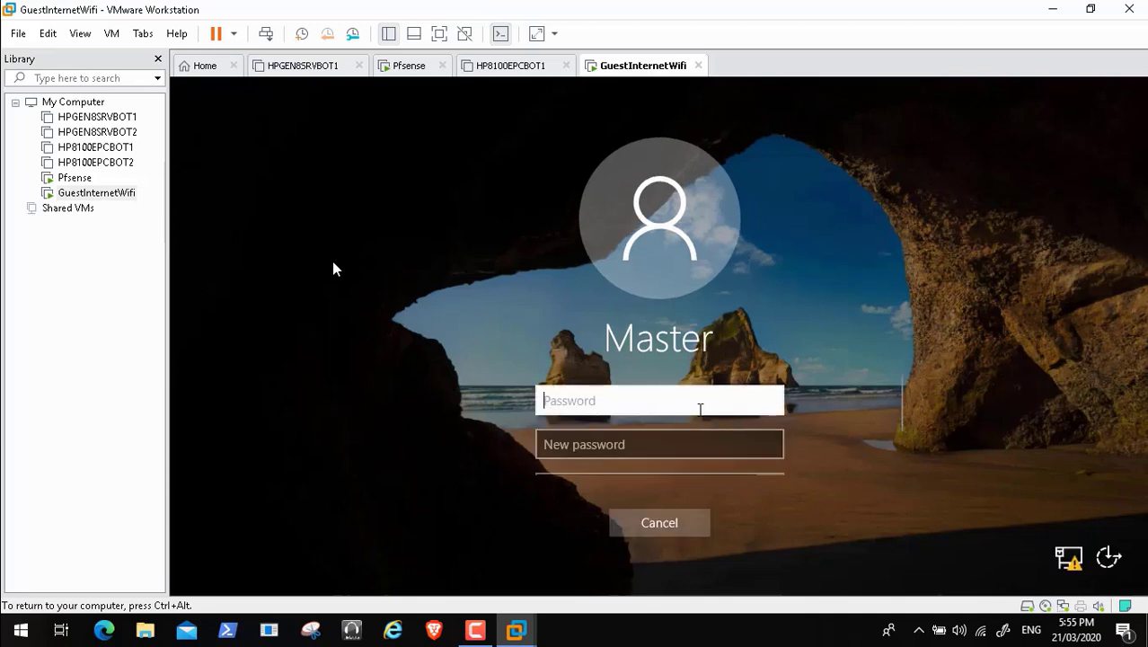
Step: Enter the old password and the new password twice, then switch to the Pfsense console
text(**********)
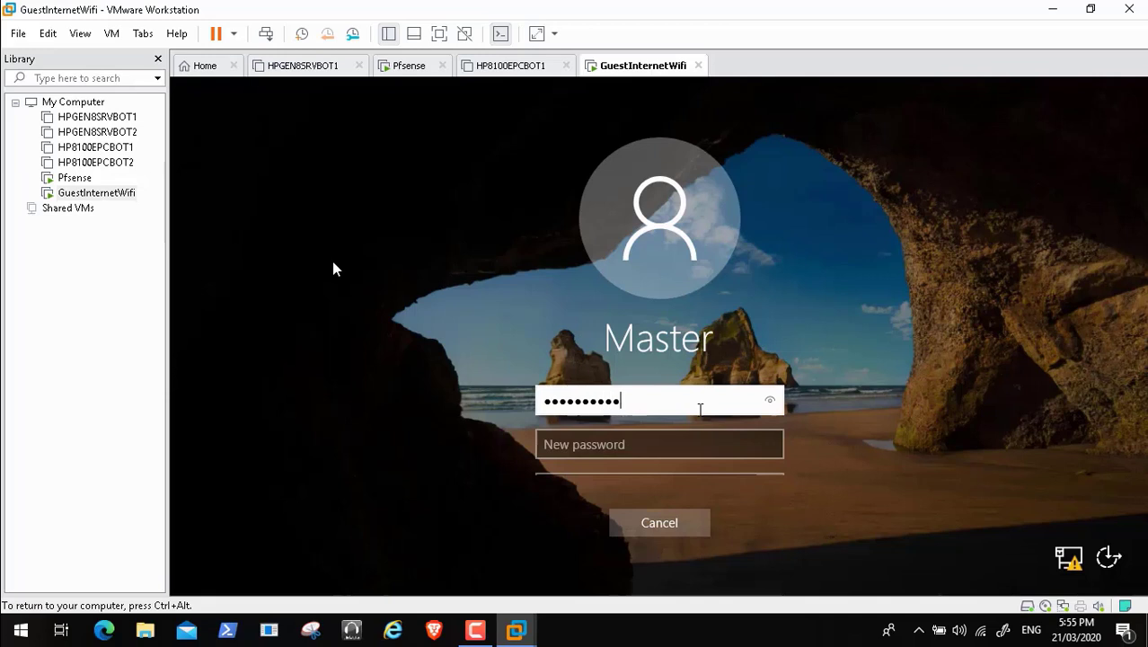
key(Tab)
text(*****)
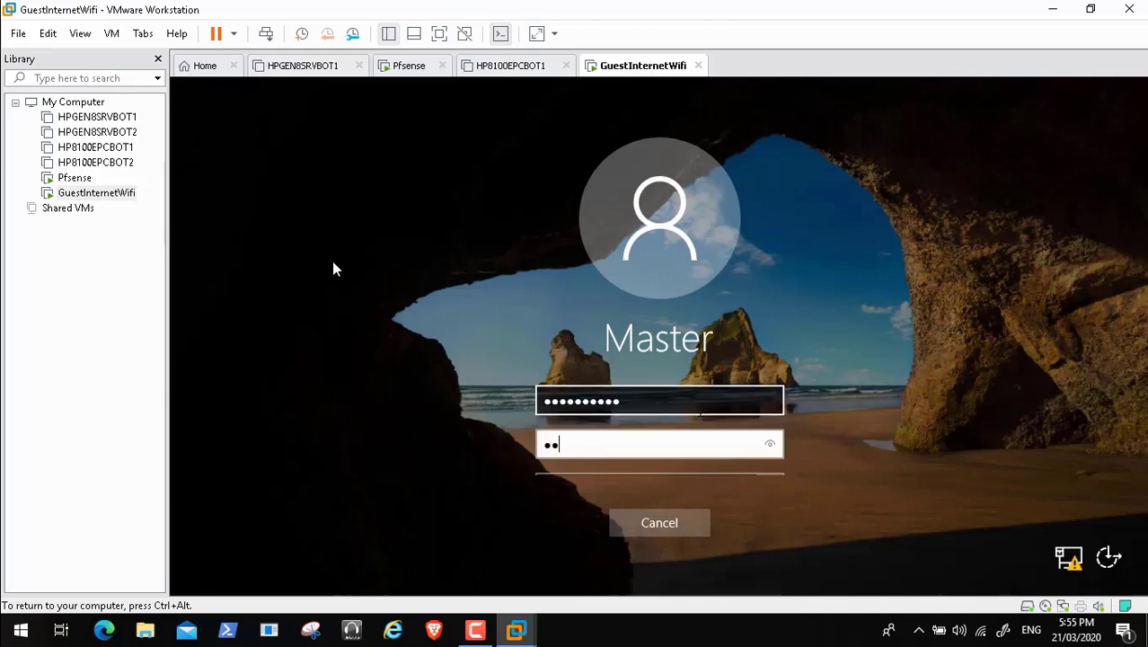
text(******)
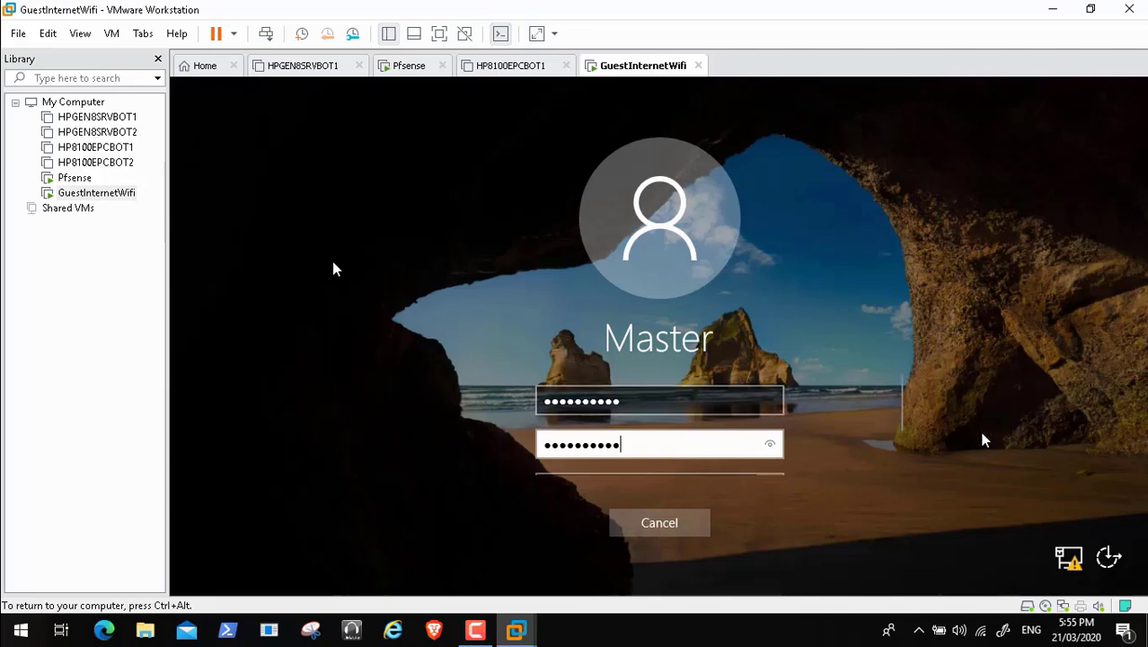
scroll(898, 441, down, 2)
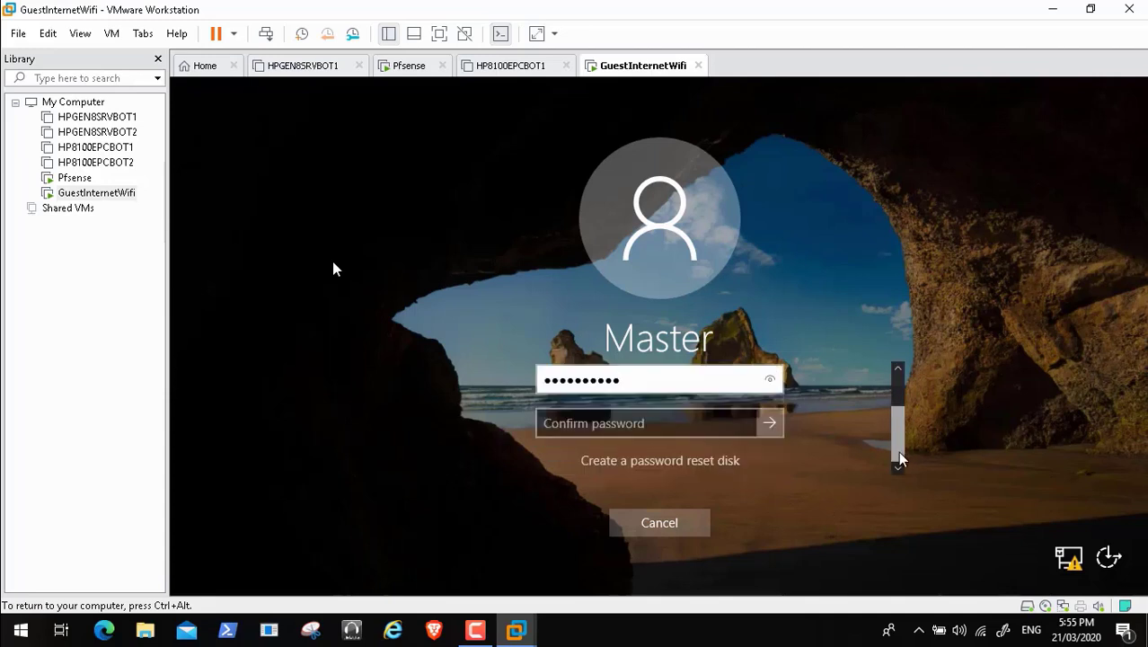
click(569, 427)
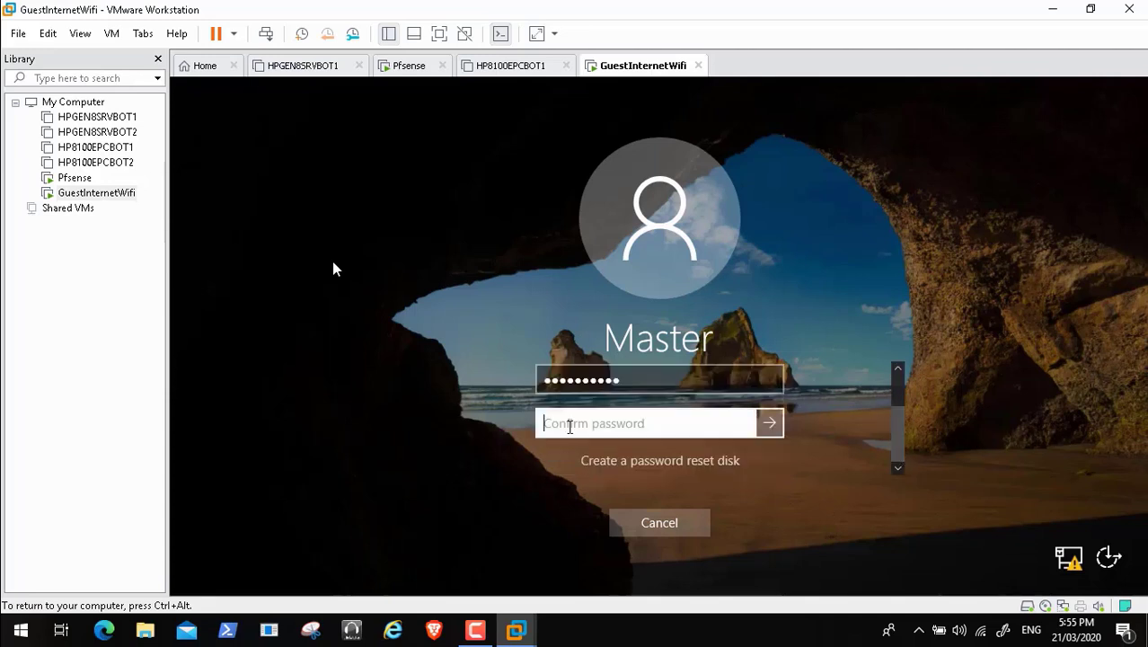
text(******)
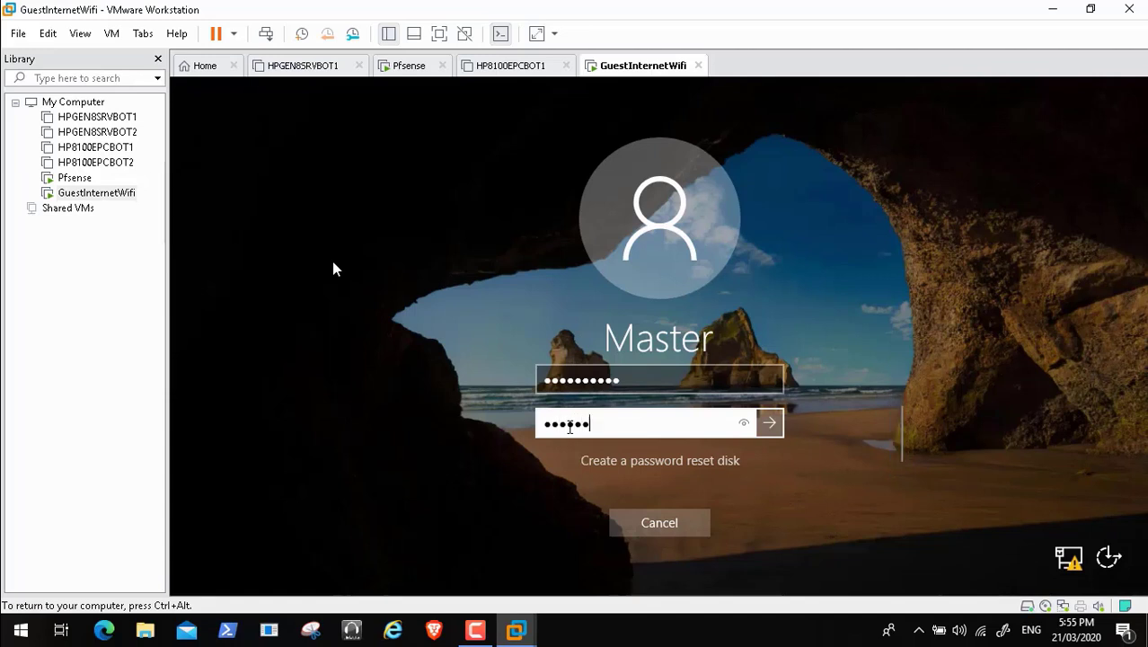
text(****)
key(Return)
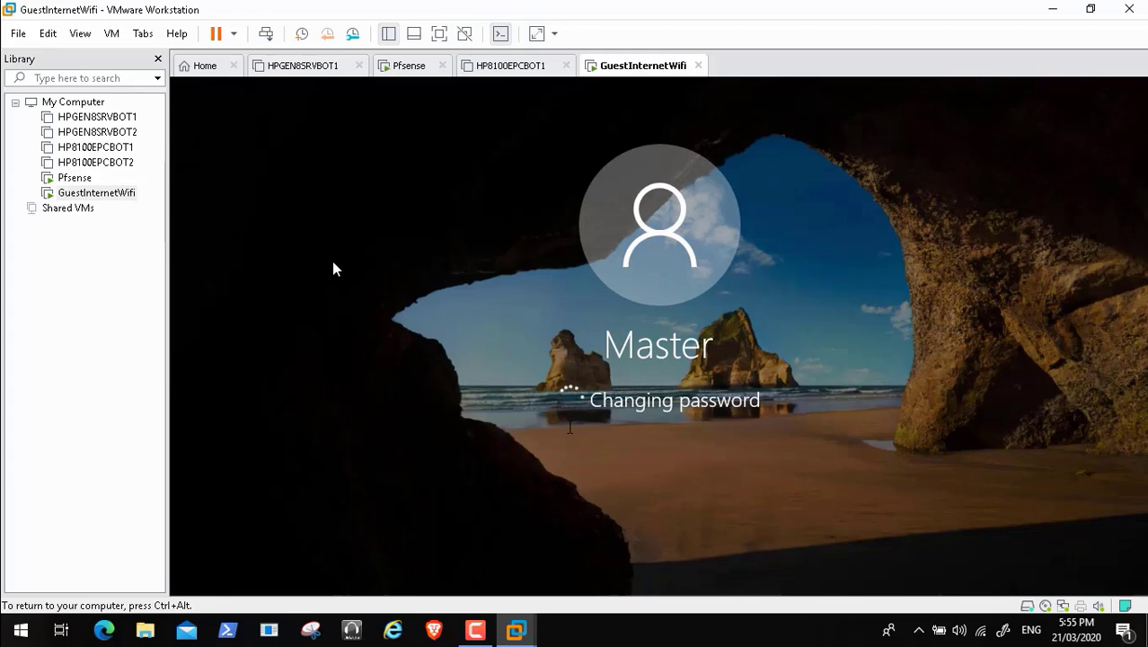
key(ctrl+alt)
click(410, 70)
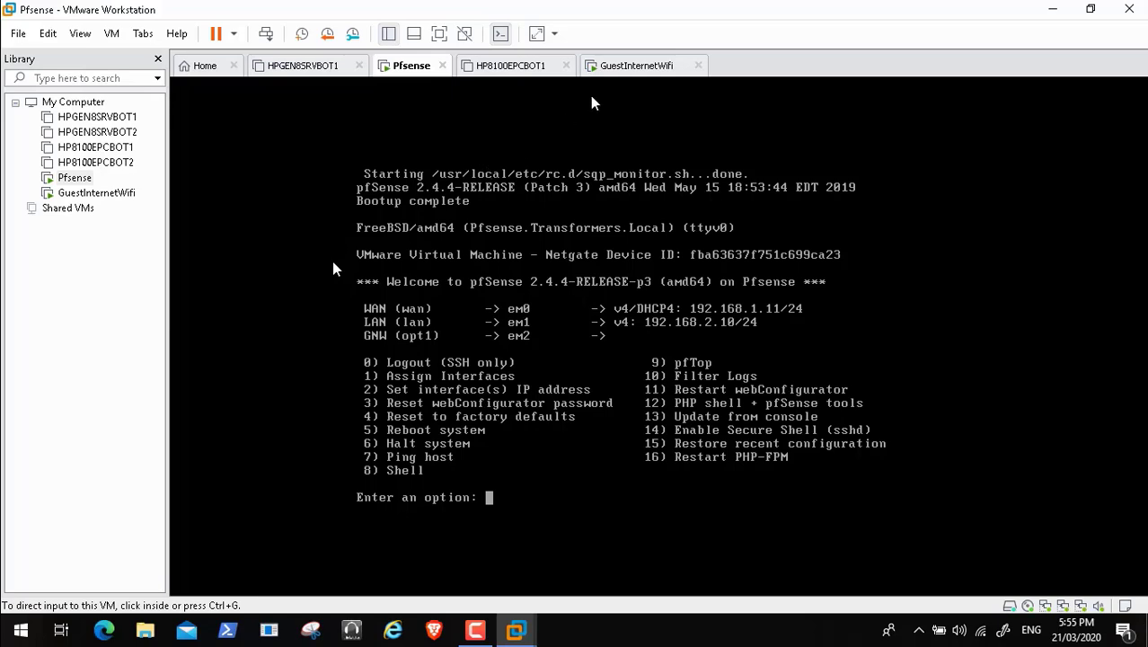
Step: Acknowledge the guest's password-changed message, let its desktop load, then return to the Pfsense console
click(611, 72)
click(581, 339)
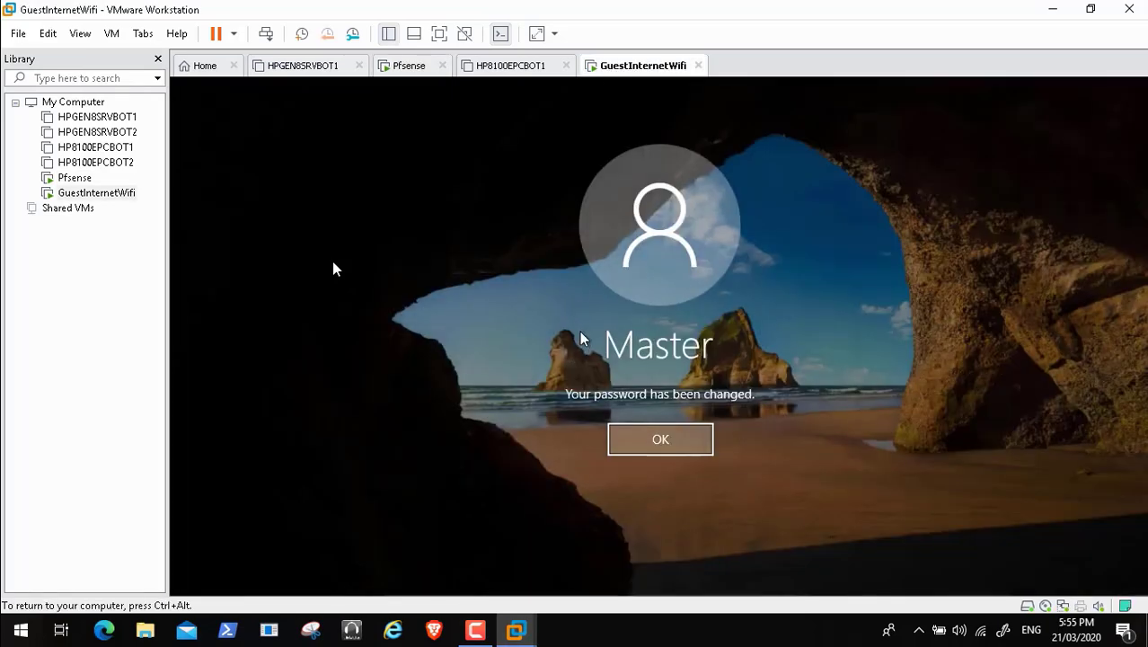
click(650, 436)
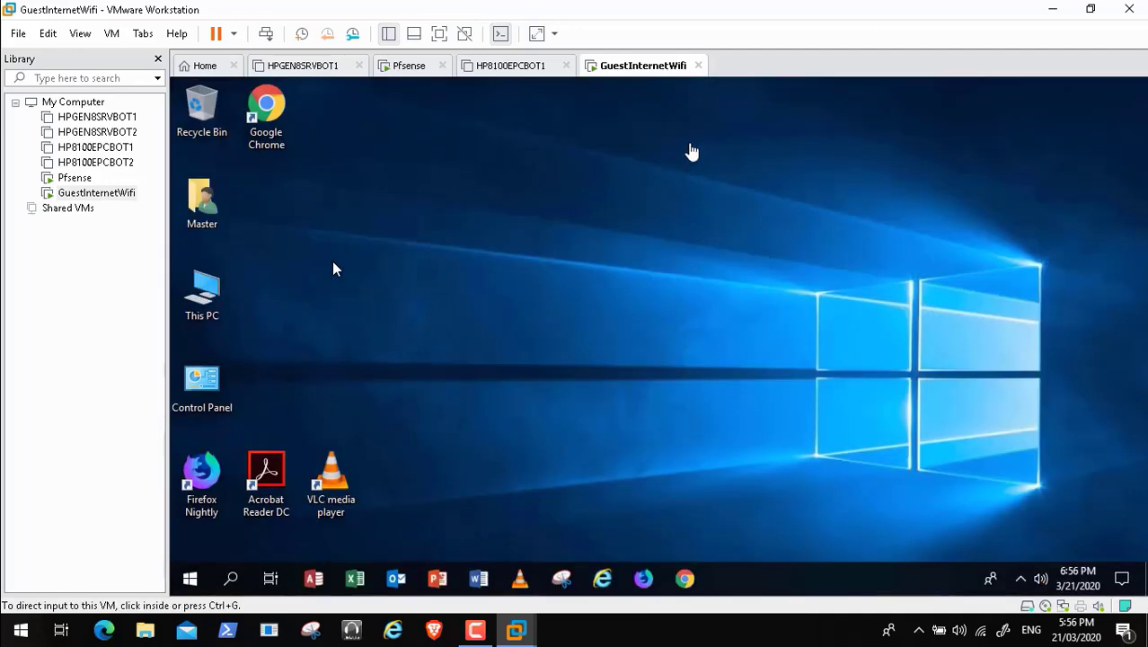
click(789, 383)
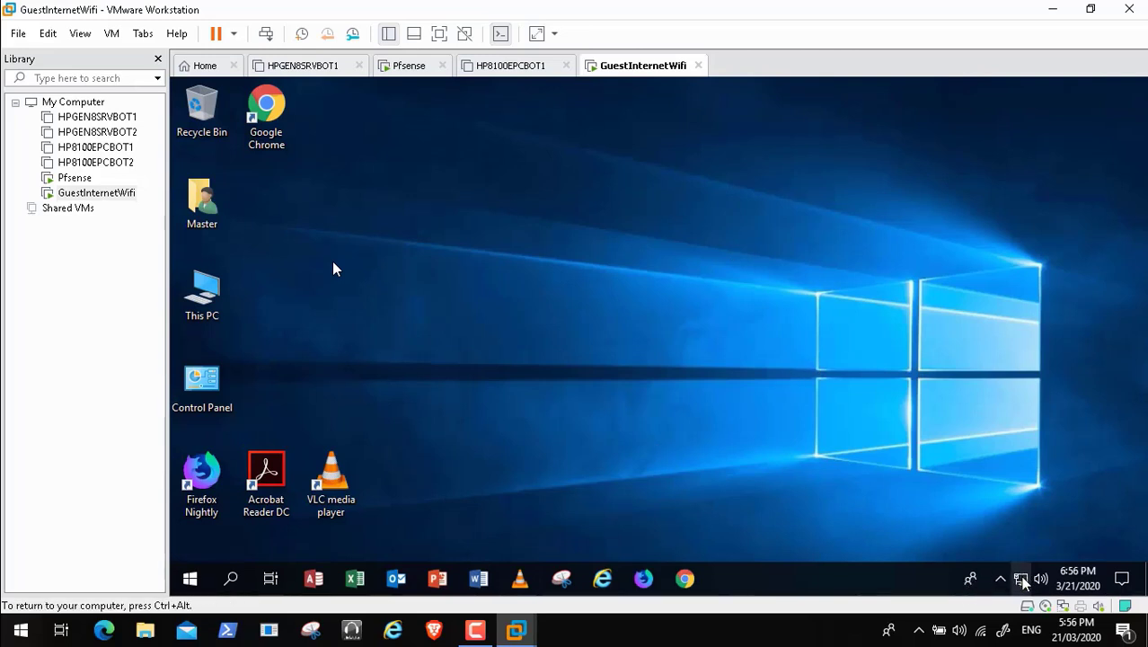
mouse_move(1023, 582)
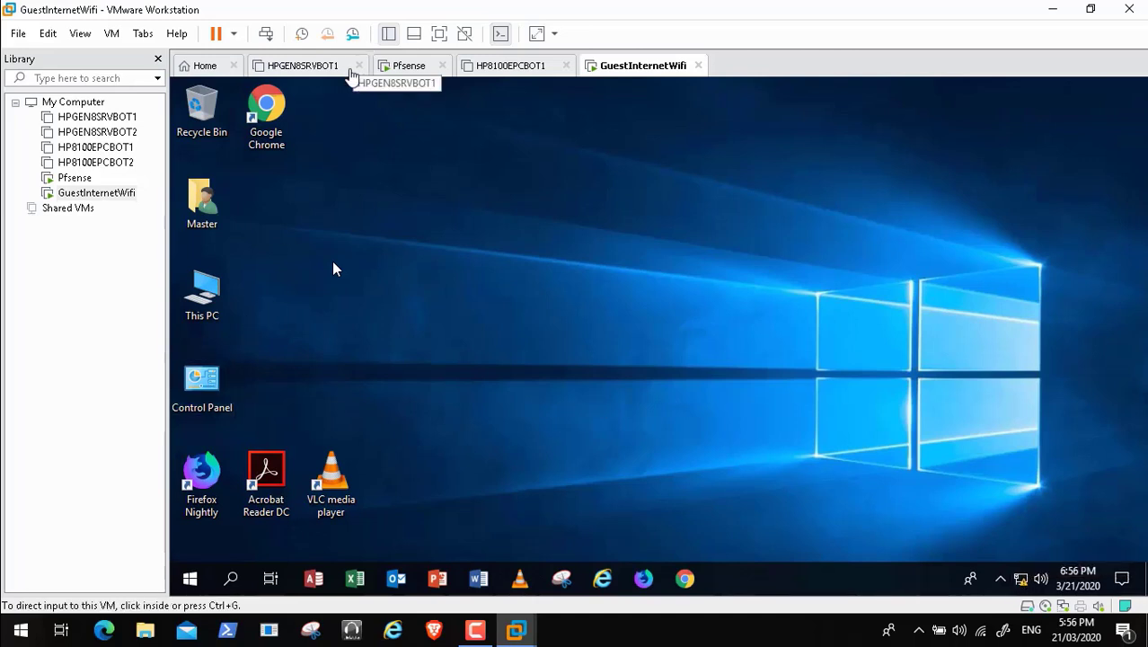
click(399, 72)
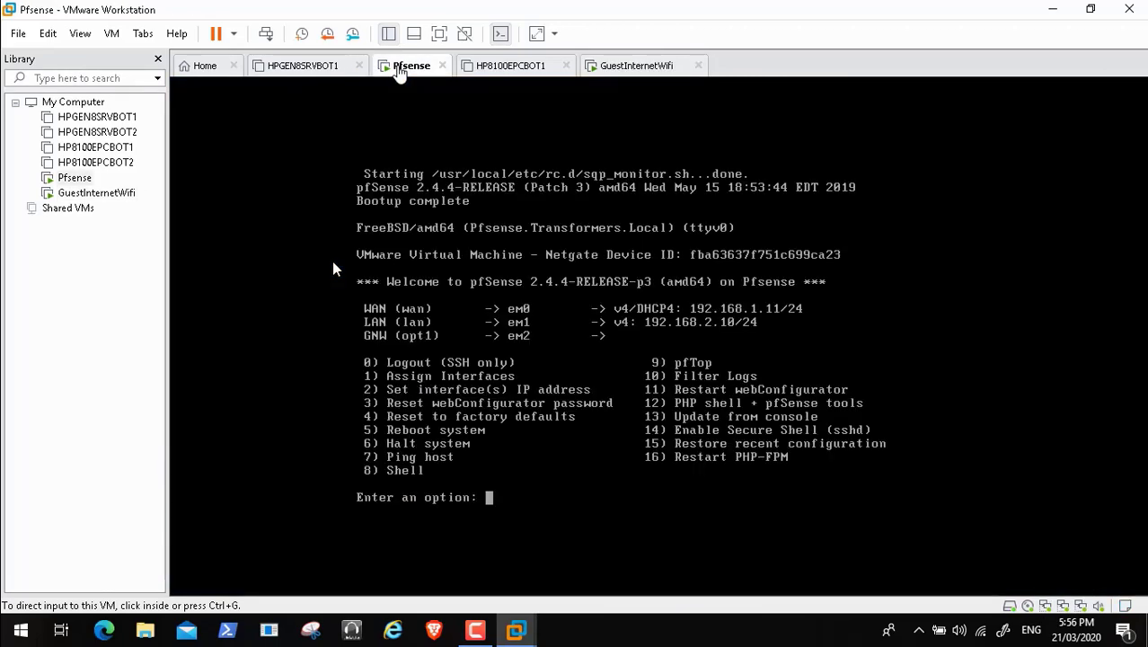
Step: Inspect the guest's Ethernet0 details, which show only 169.254.24.128, then close both windows
click(494, 70)
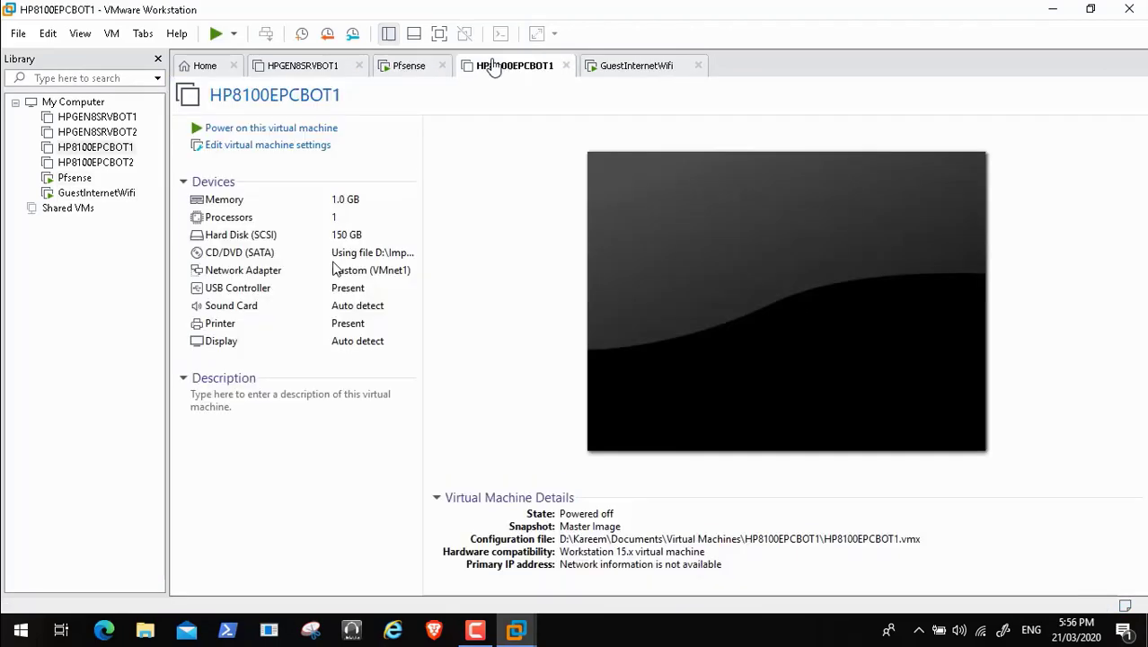
click(634, 70)
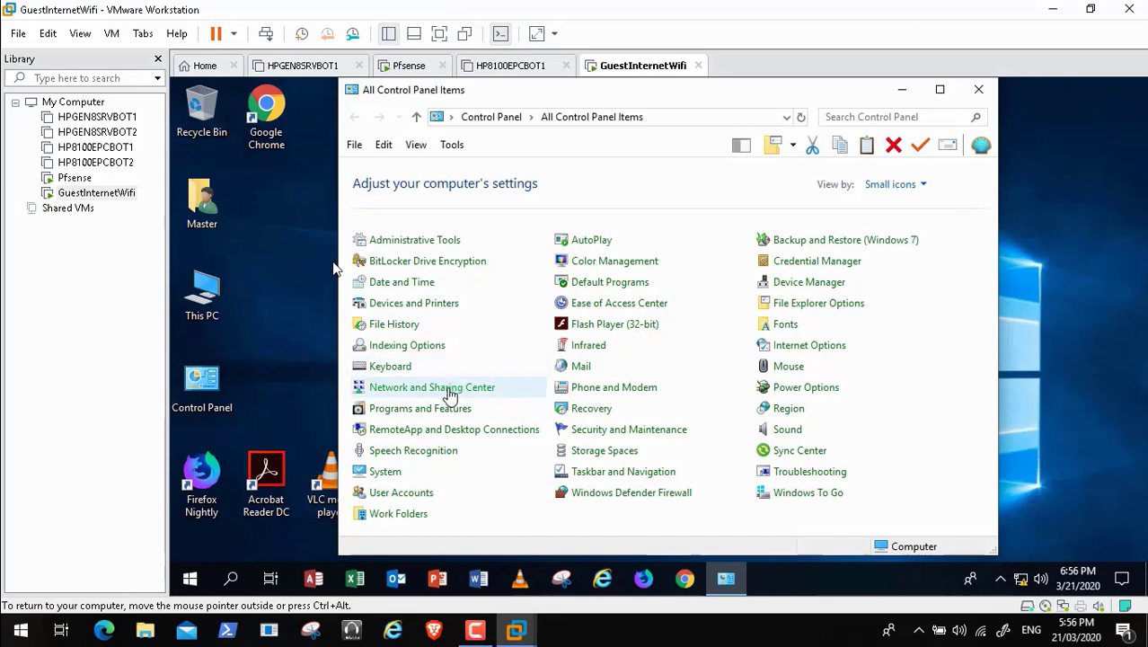
click(449, 393)
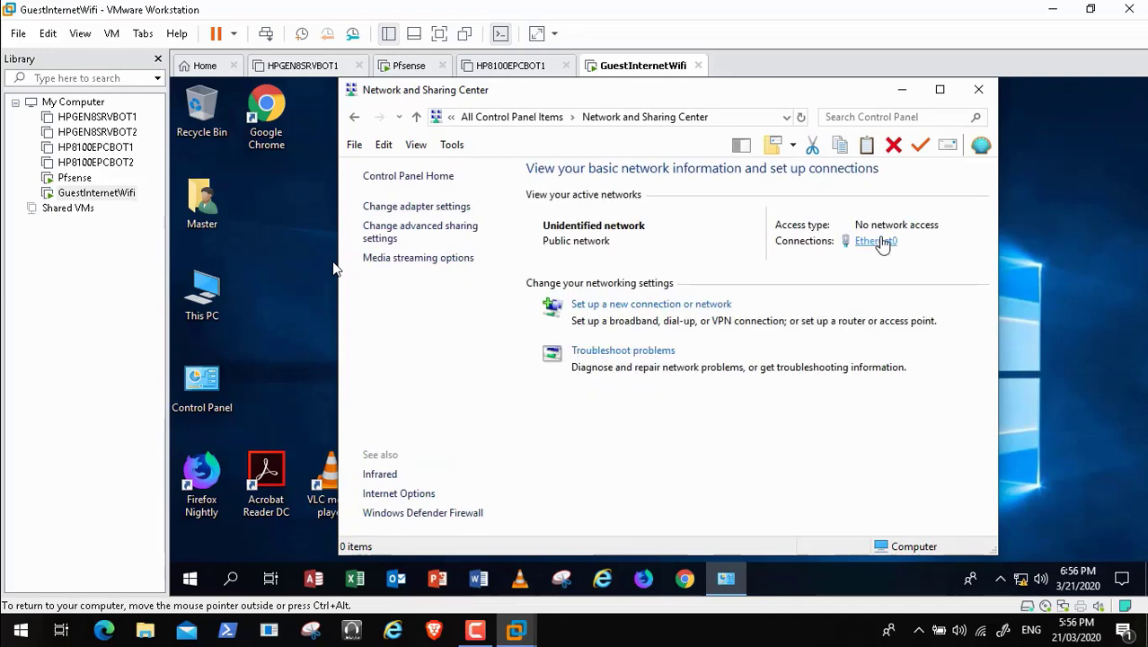
click(883, 242)
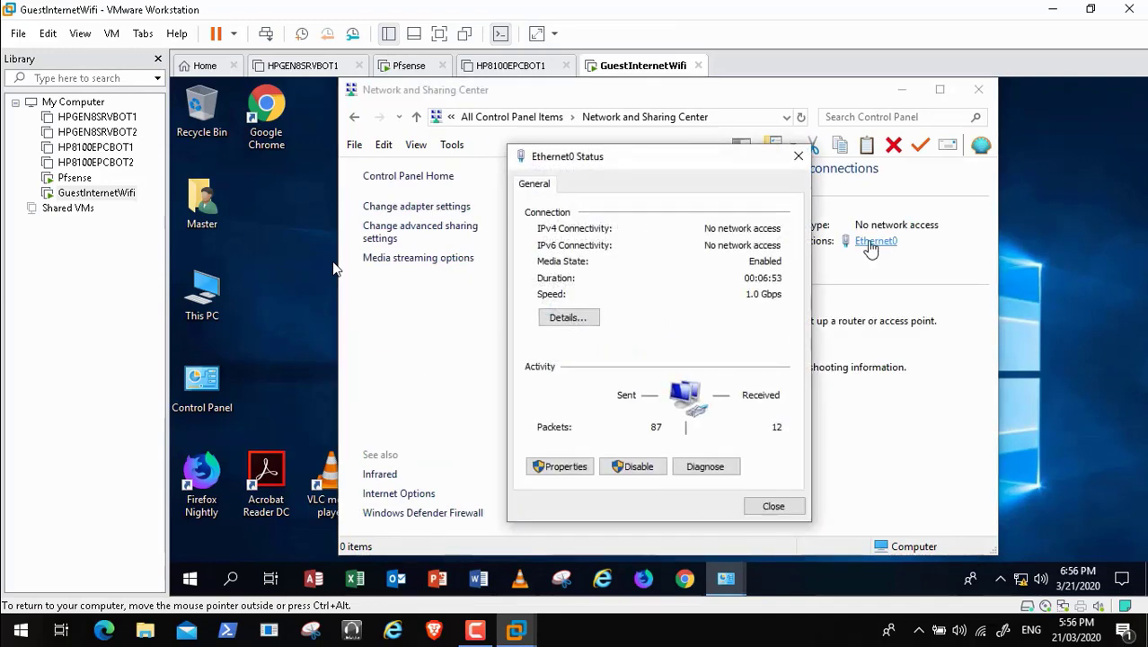
click(569, 318)
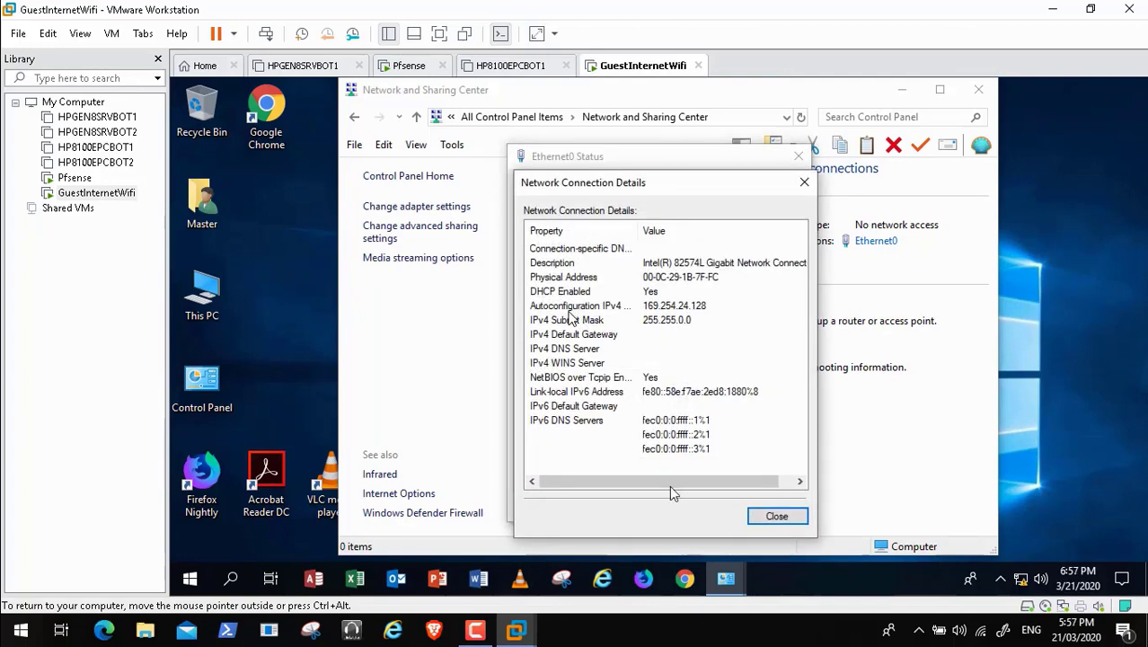
click(776, 516)
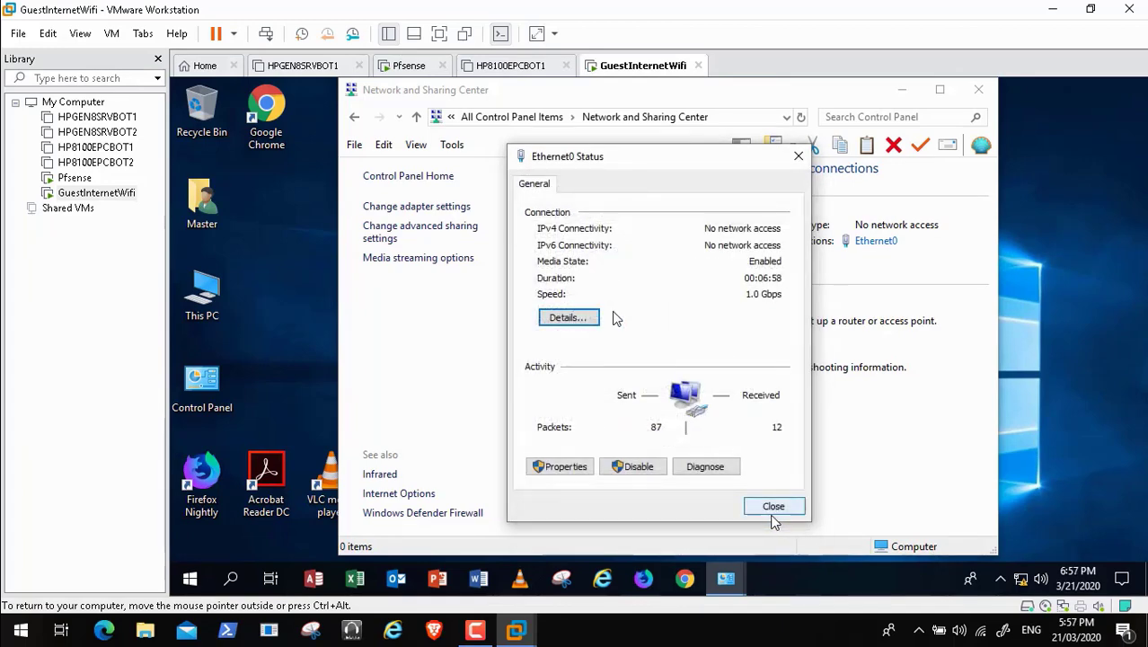
click(774, 507)
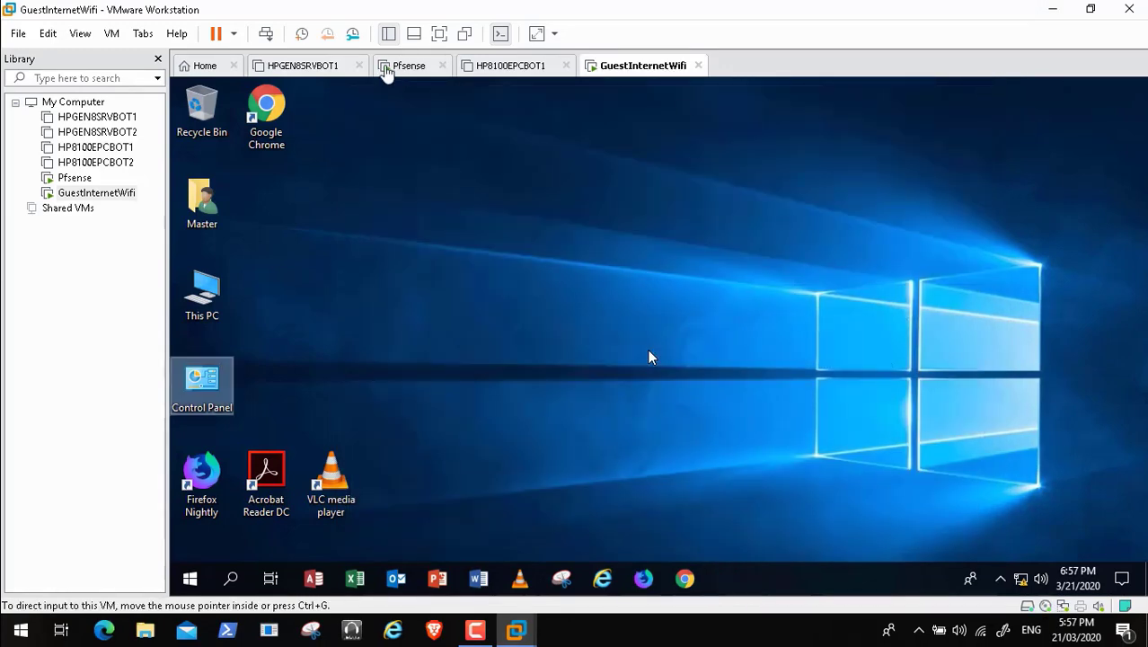
click(403, 68)
Step: Assign OPT1 (interface 3) the IPv4 address 10.0.0.10/24, leaving gateway and IPv6 empty
click(388, 407)
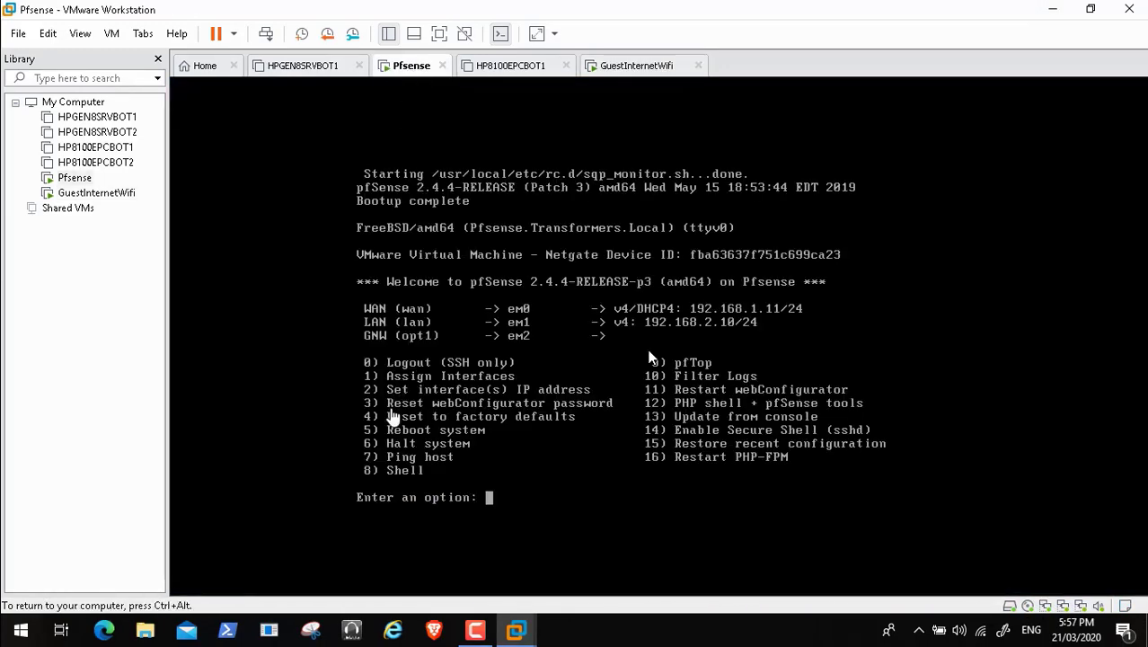
text(2)
key(Return)
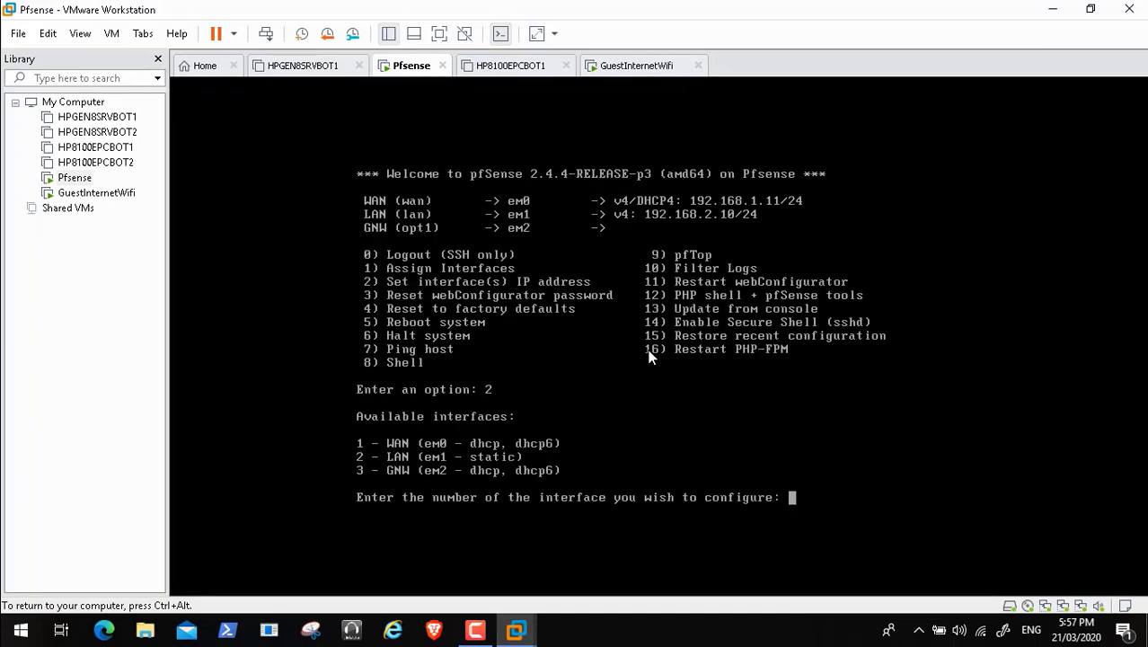
text(3)
key(Return)
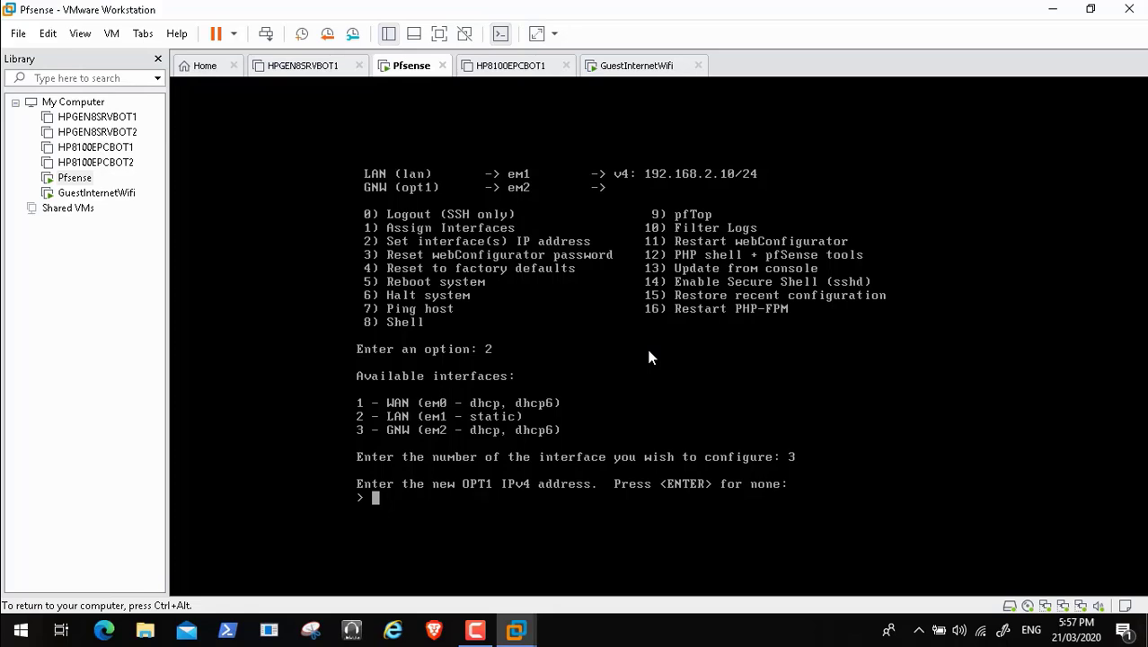
text(10.0.0.10)
key(Return)
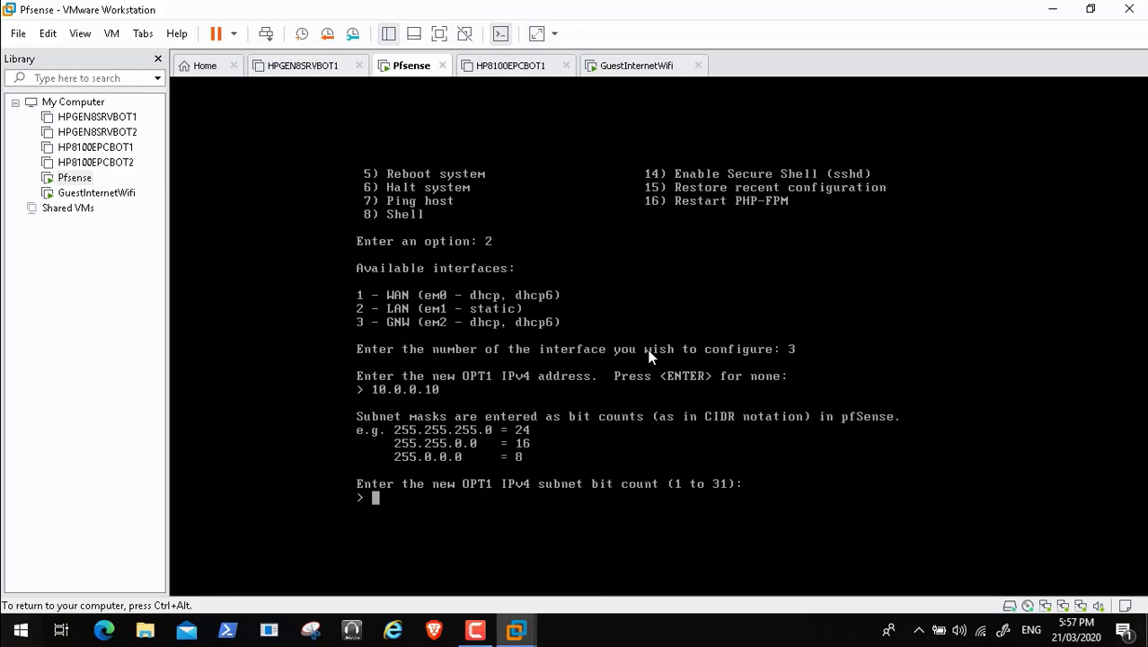
text(24)
key(Return)
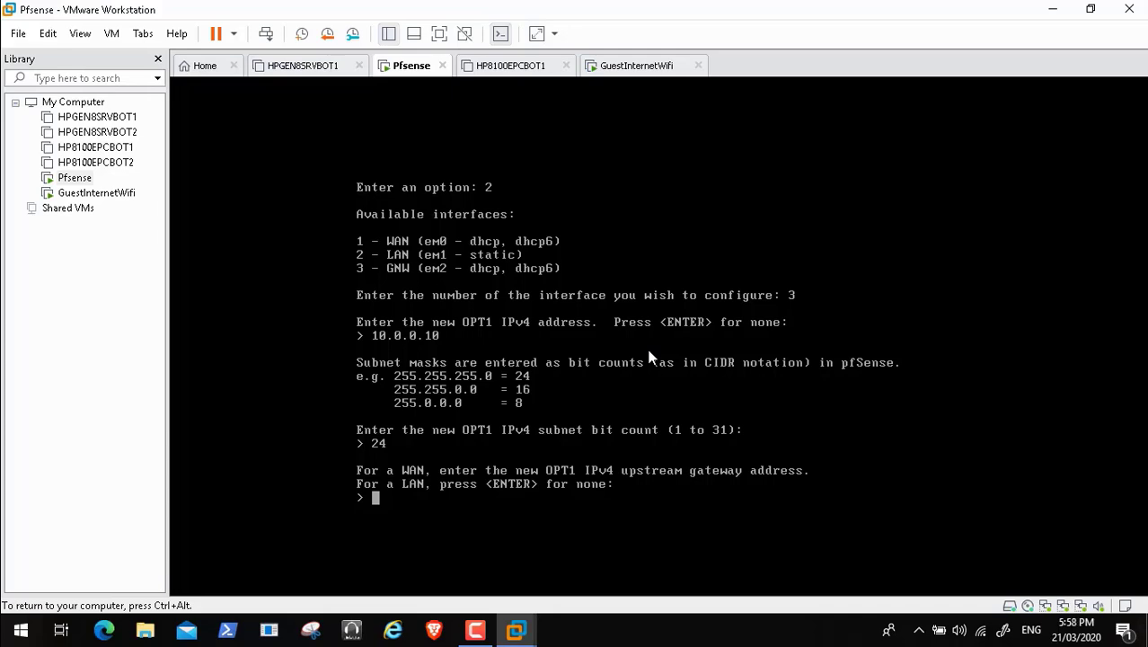
key(Return)
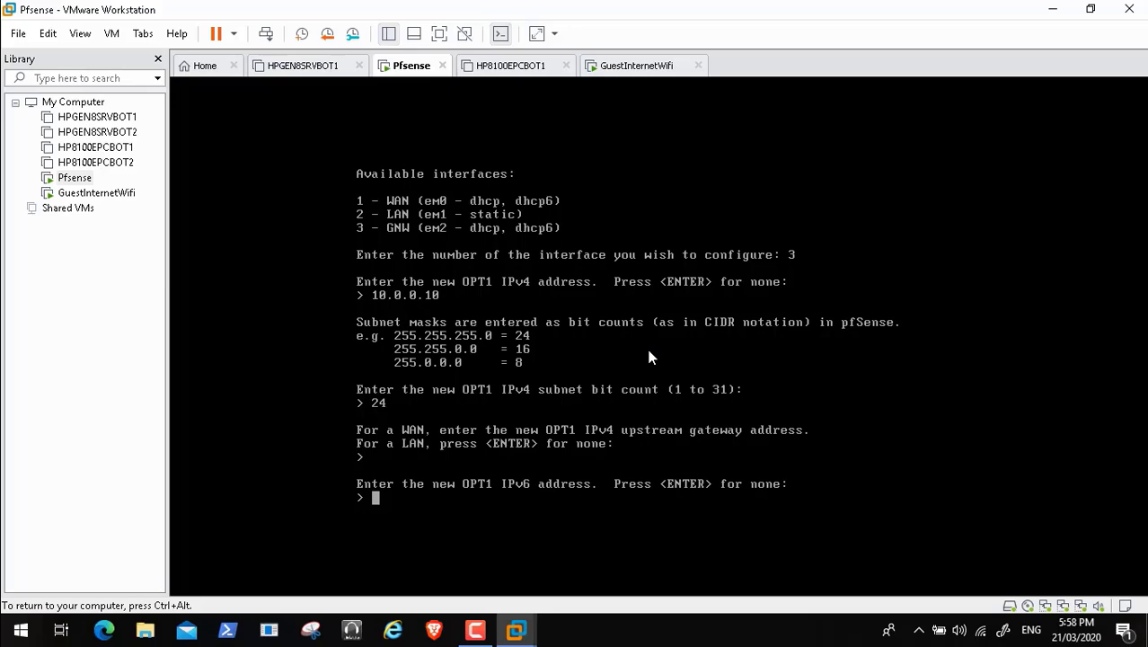
key(Return)
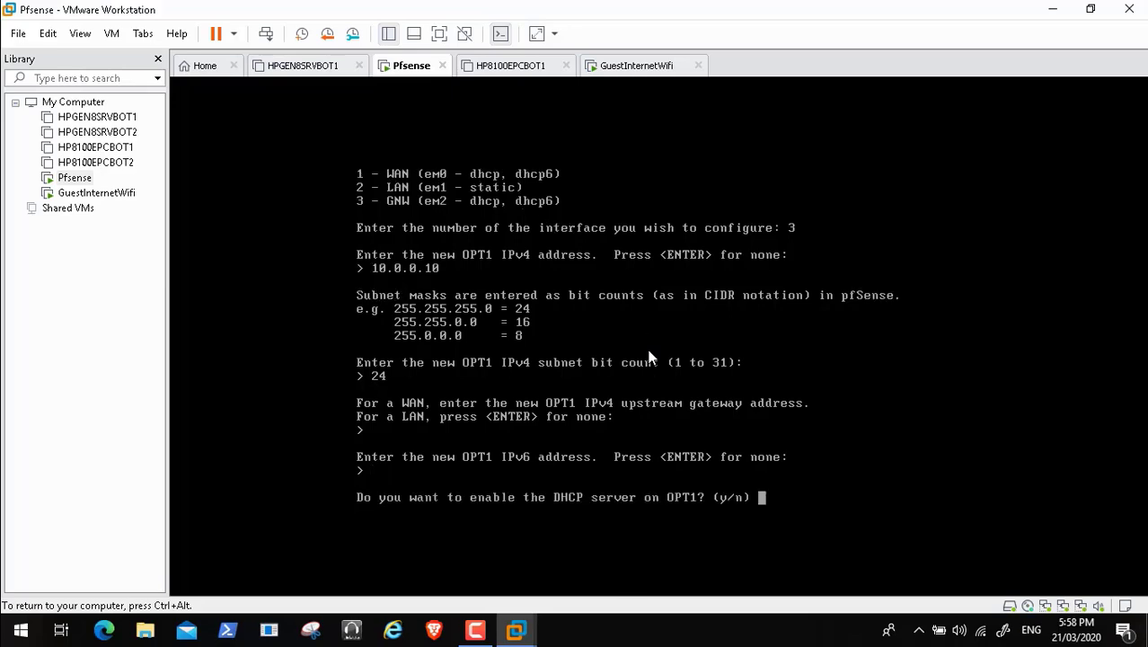
Step: Enable DHCP on OPT1 with range 10.0.0.50 to 10.0.0.250, correcting a mistyped start address
text(y)
key(Return)
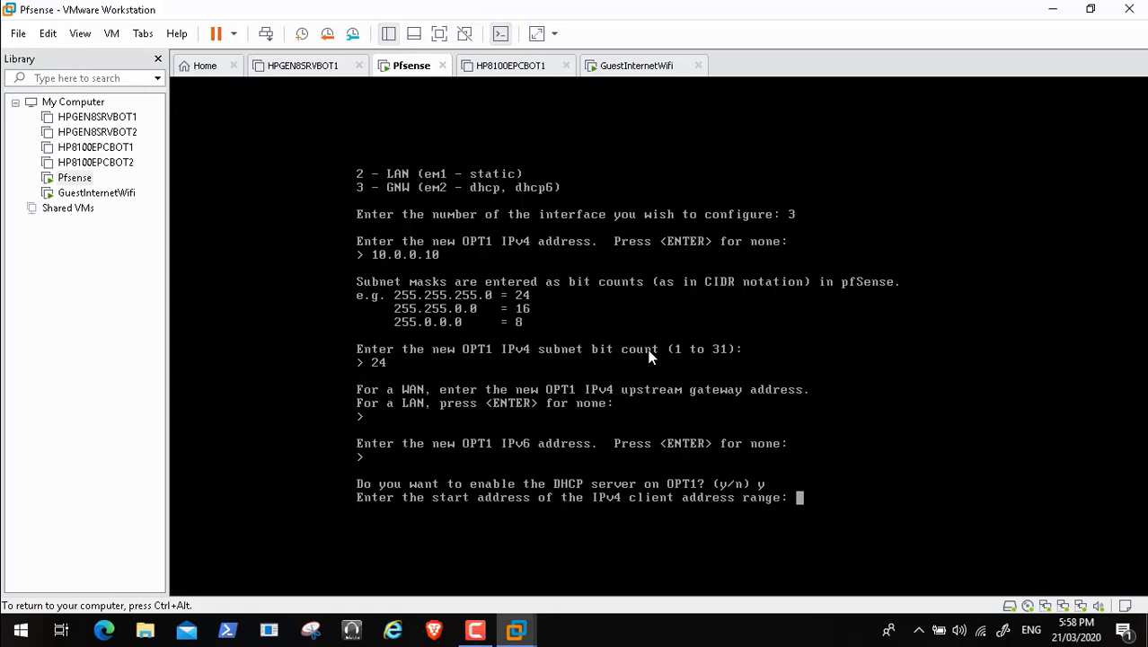
text(10)
text(.0.0)
text(.)
text(70)
key(BackSpace)
key(BackSpace)
text(50)
key(Return)
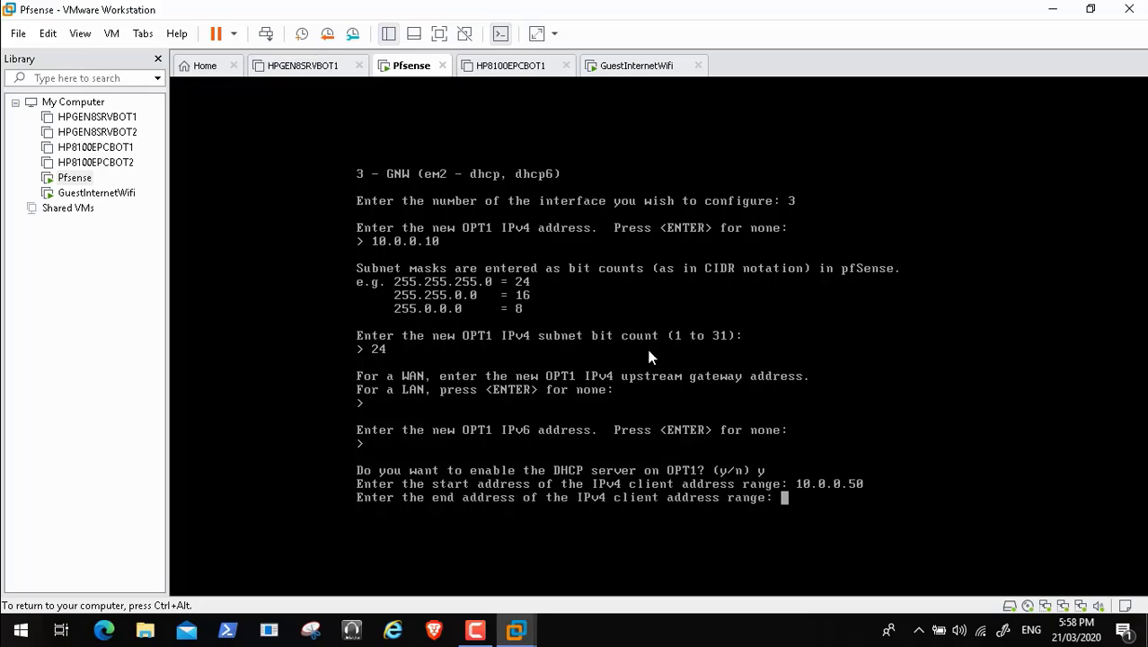
text(10.0.0.250)
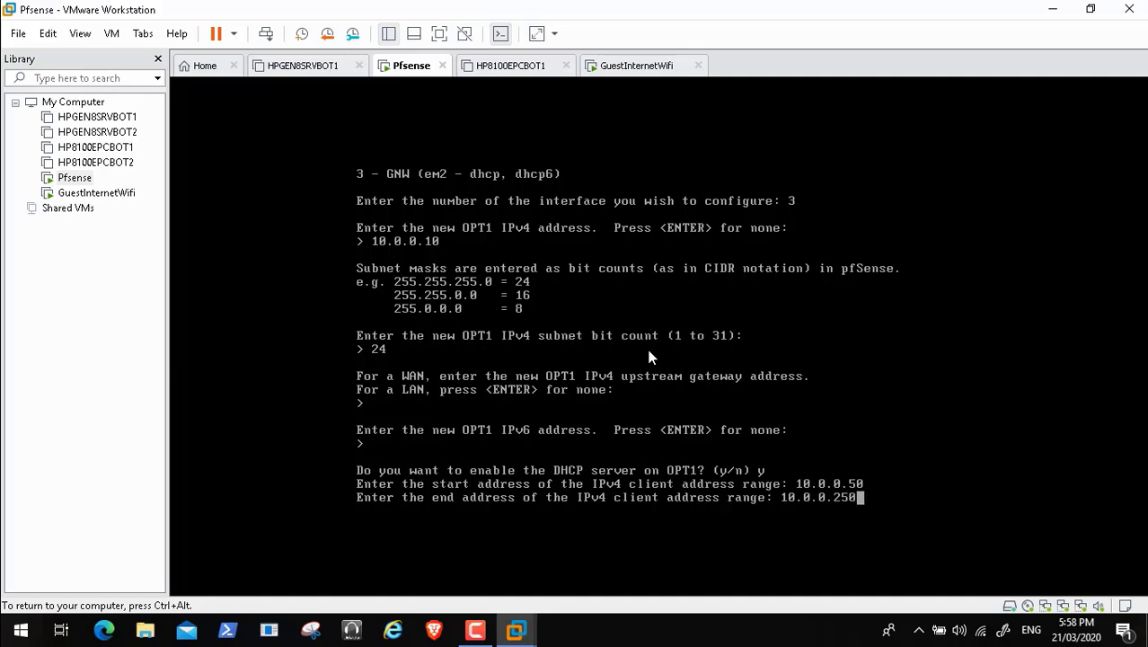
key(Return)
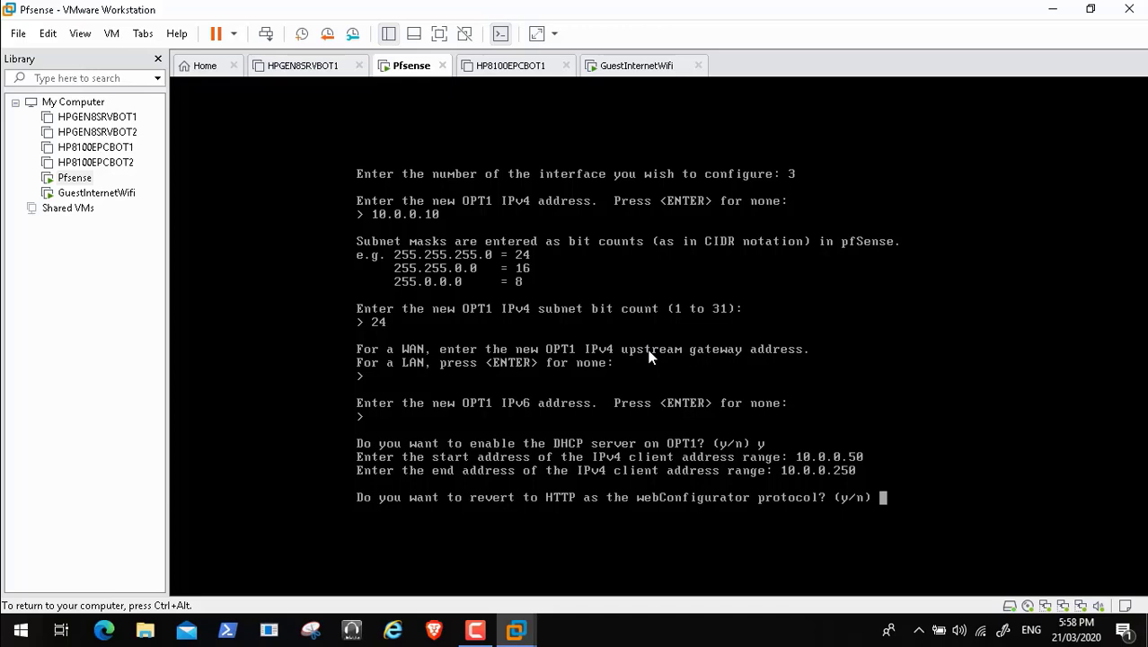
click(40, 613)
double_click(449, 356)
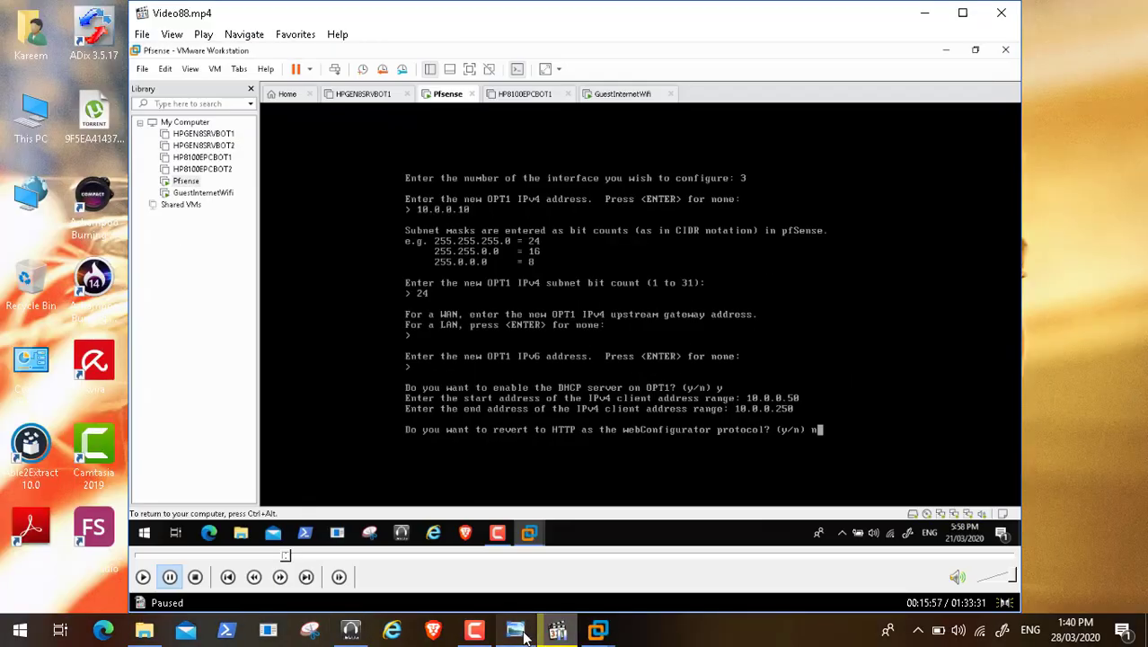
click(514, 629)
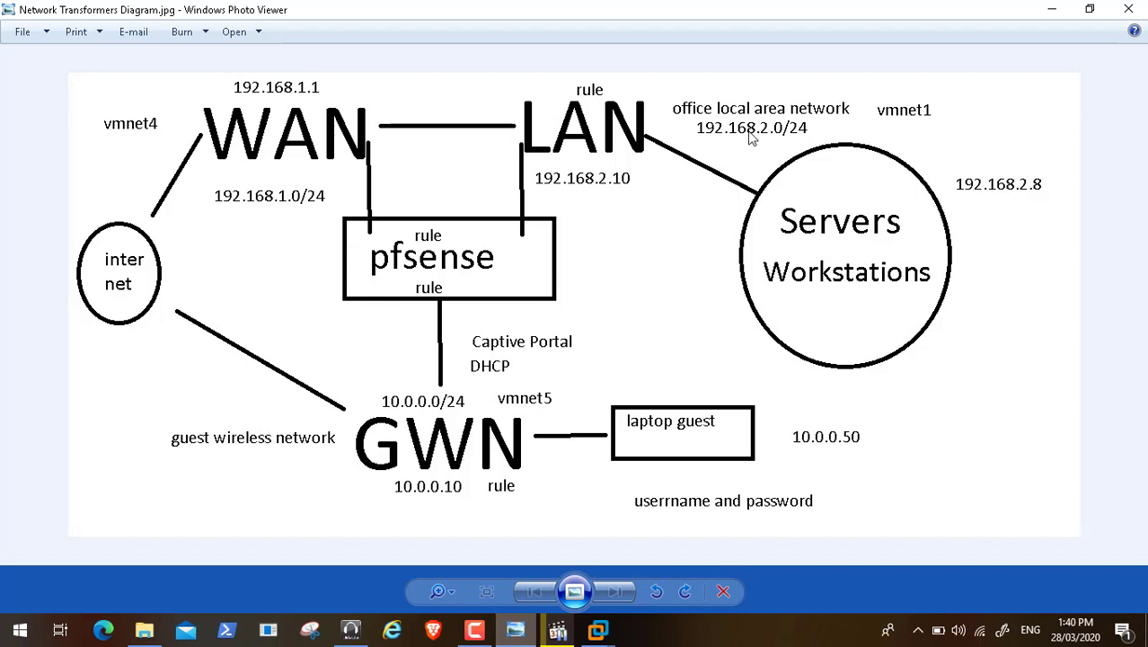
click(1051, 9)
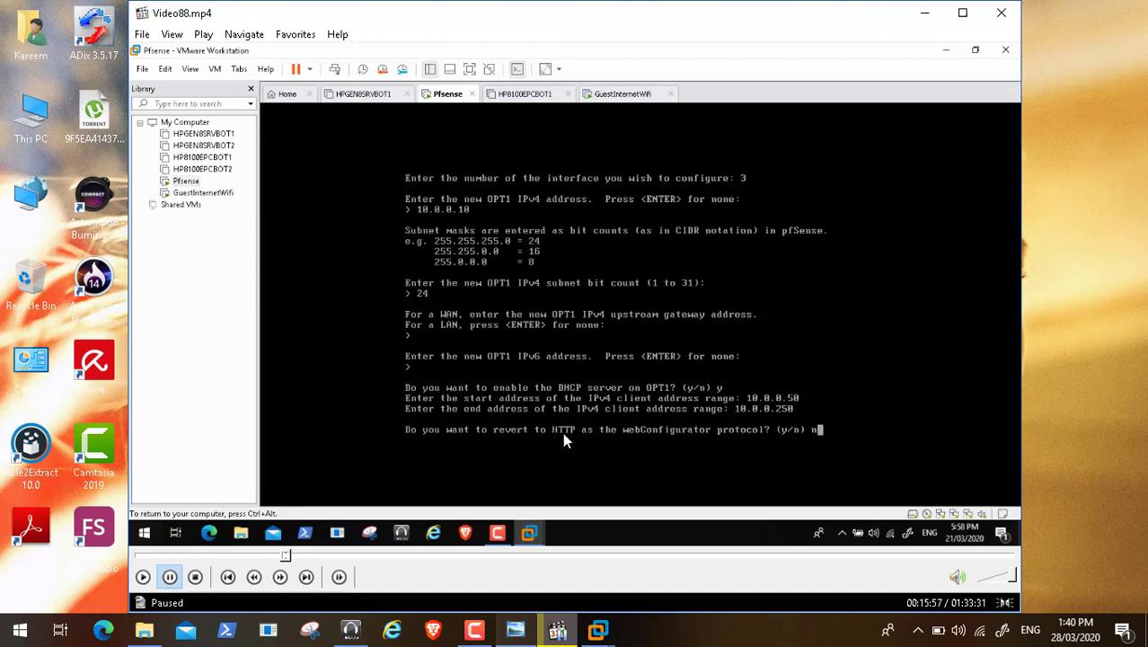
double_click(191, 509)
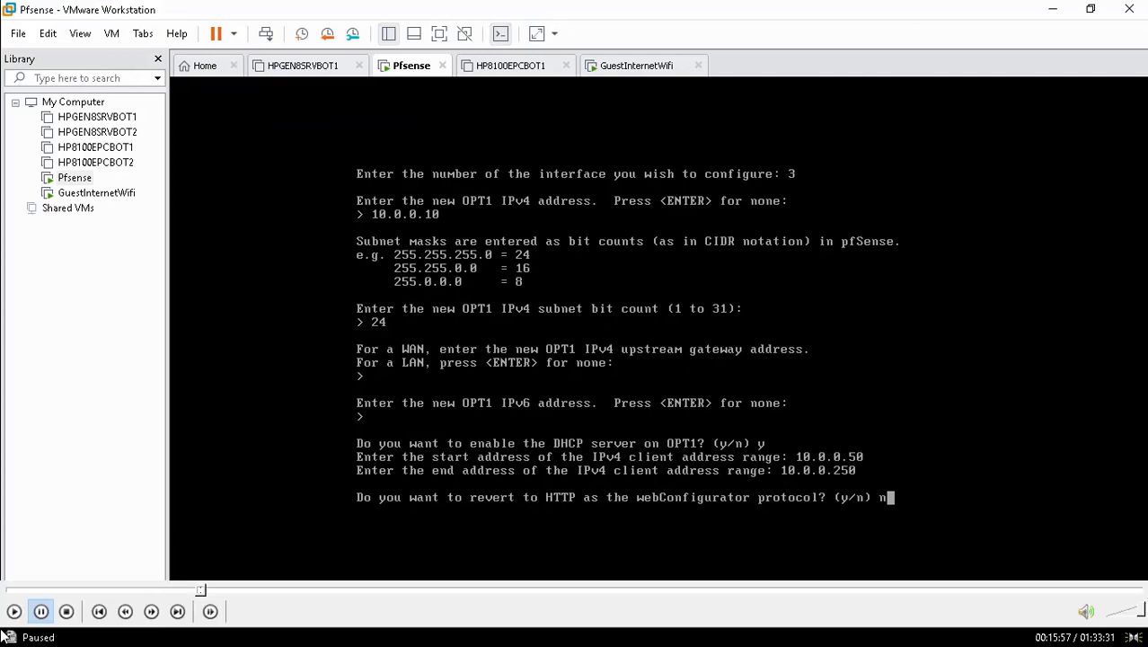
Step: Continue to the pfSense main menu, release input, and switch to the GuestInternetWifi VM
click(14, 611)
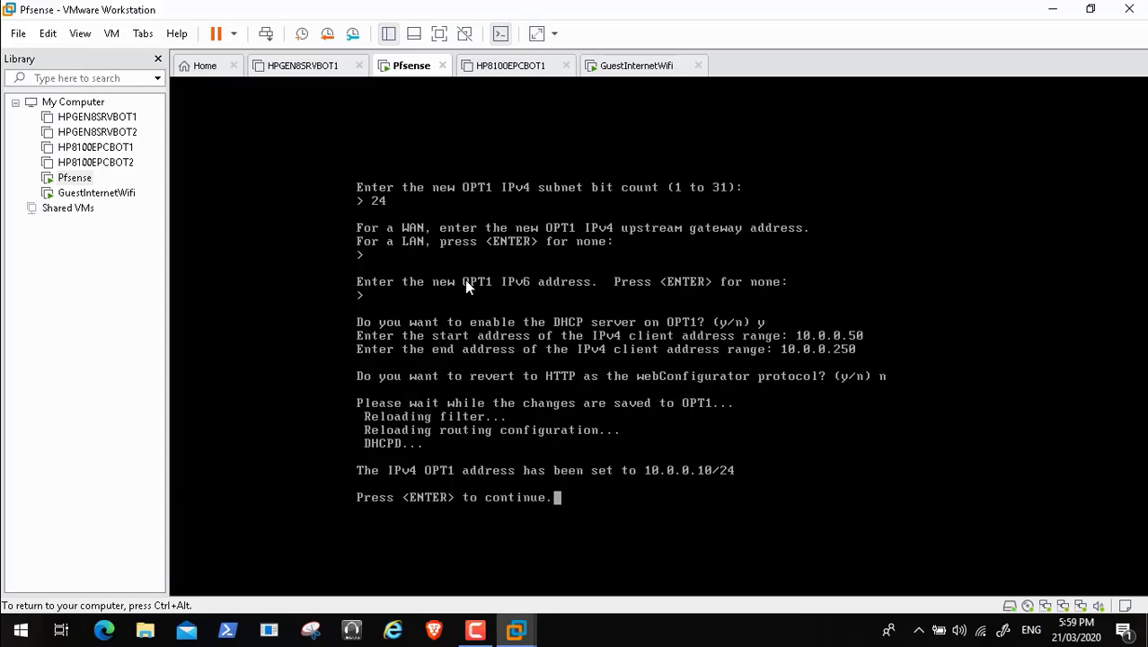
key(Return)
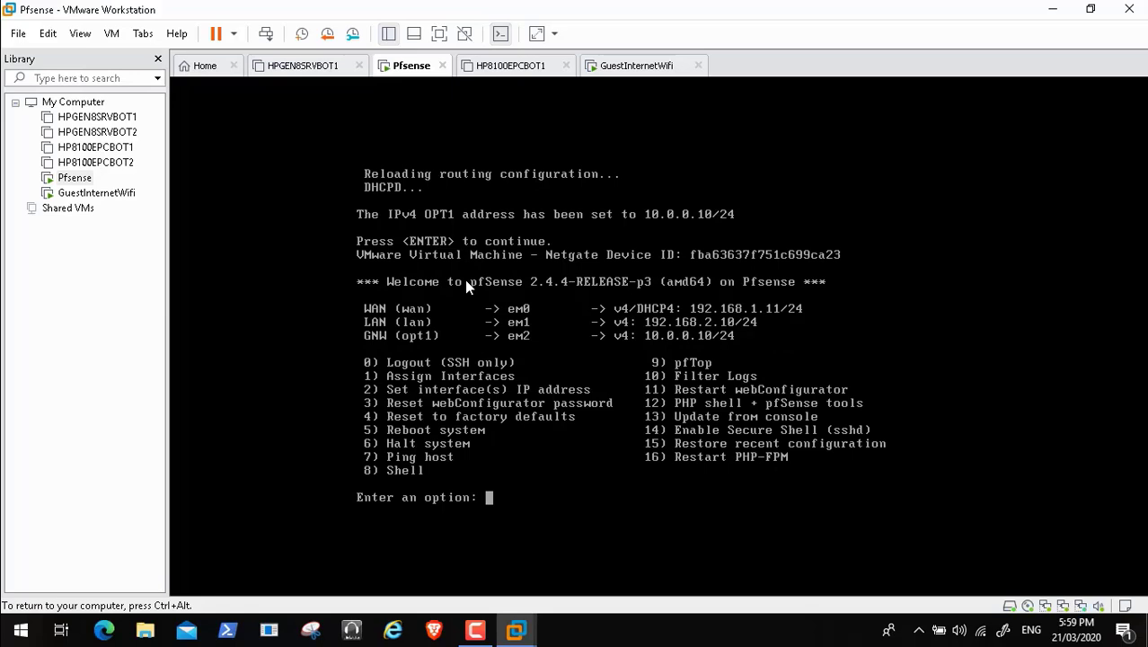
key(ctrl+alt)
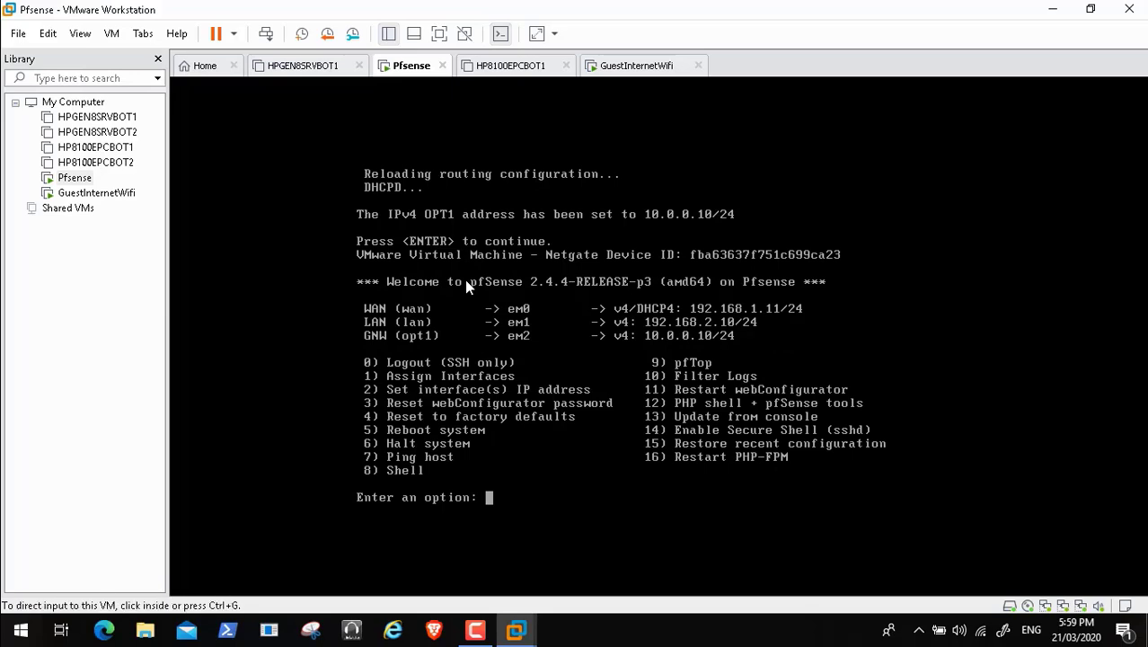
click(643, 67)
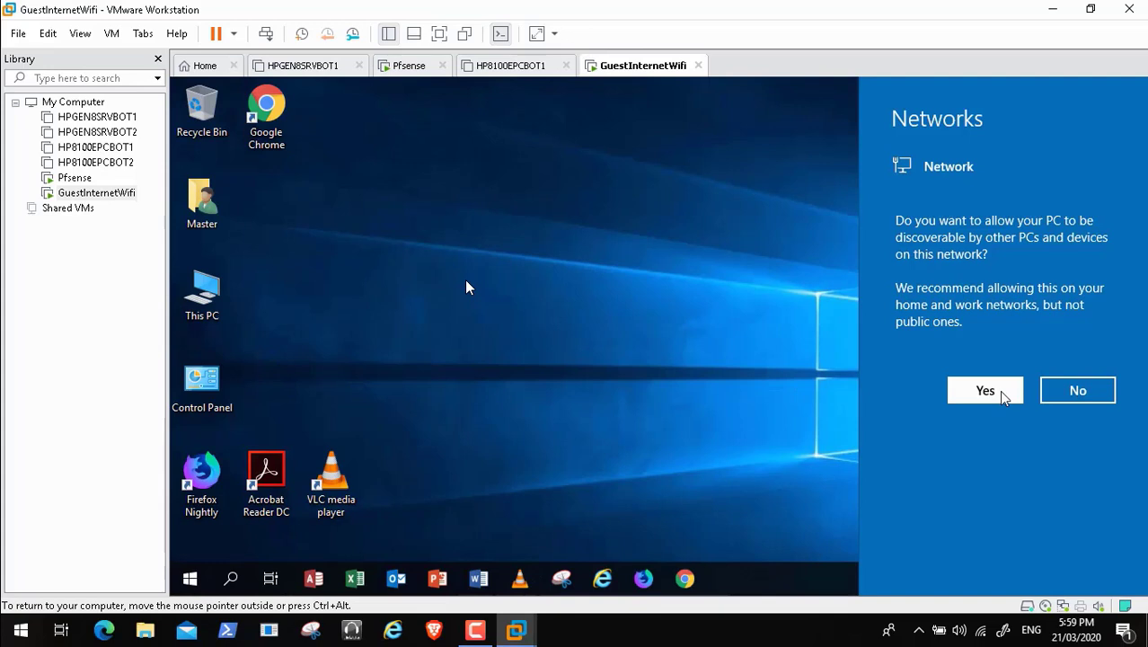
Step: Allow network discovery, then verify Ethernet0 got 10.0.0.50 from DHCP server 10.0.0.10
click(985, 391)
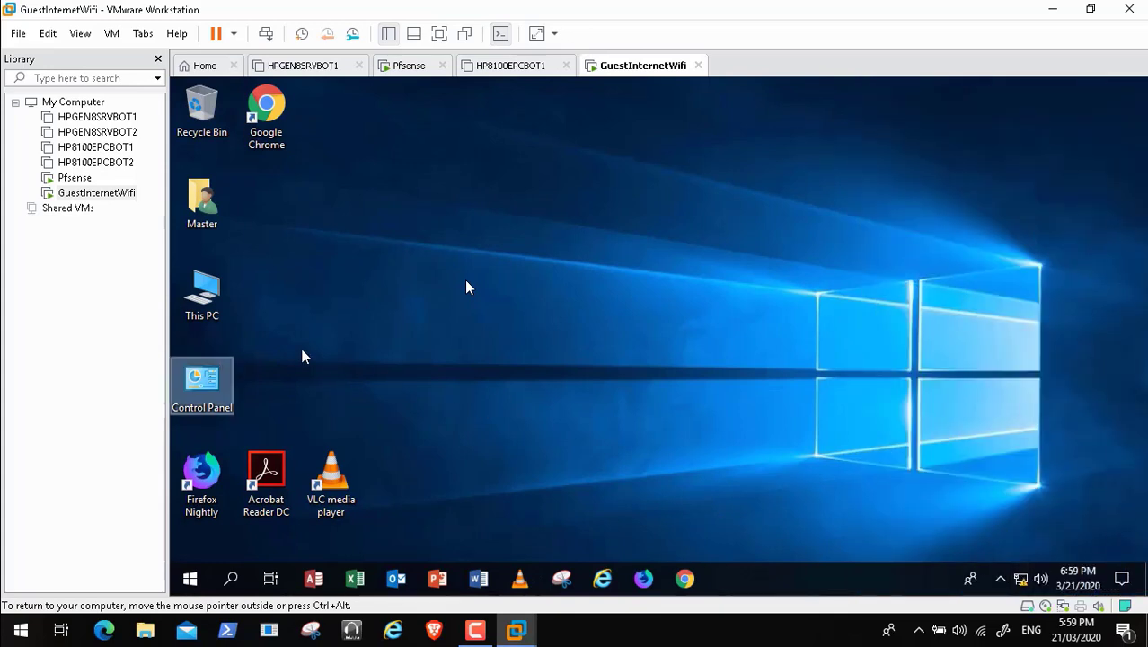
double_click(205, 384)
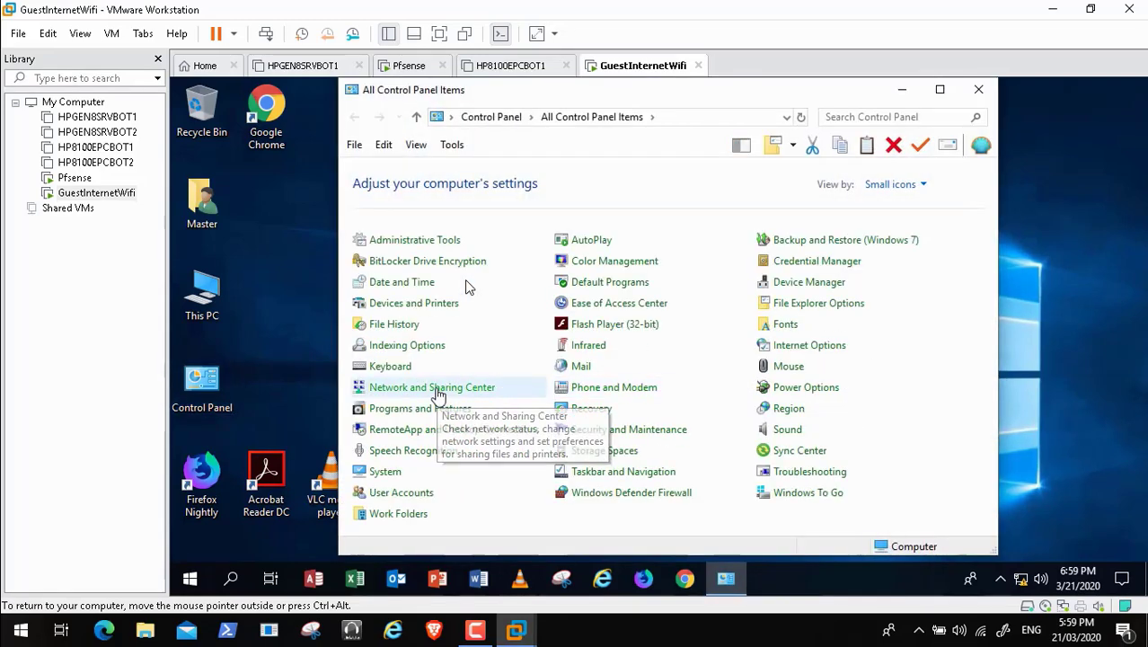
click(438, 395)
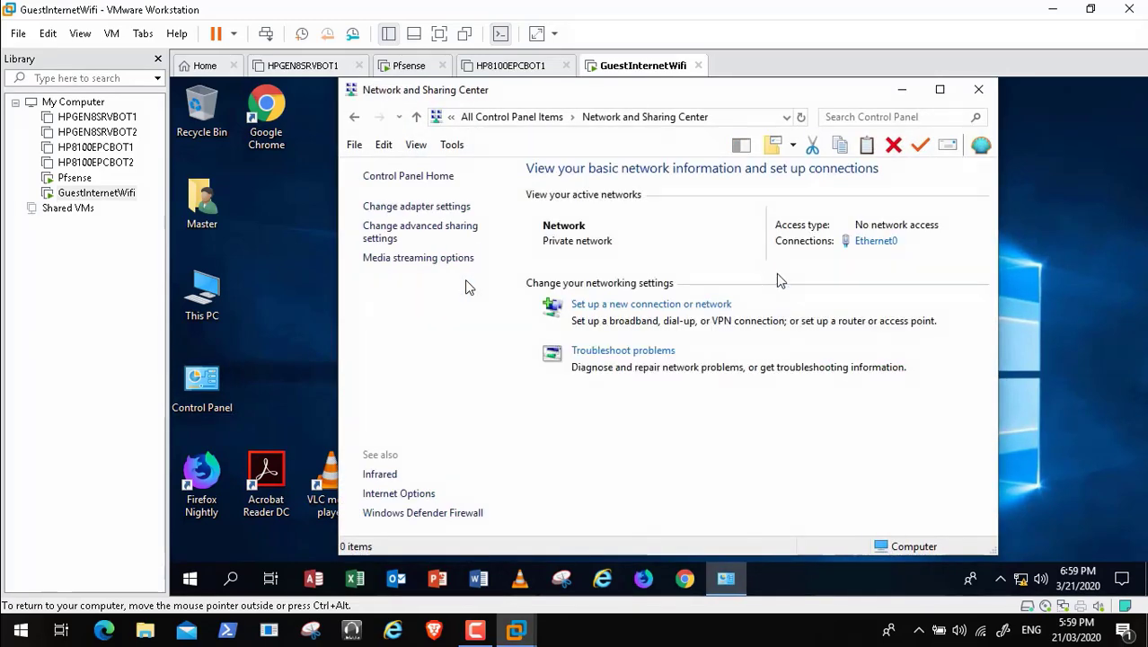
click(875, 242)
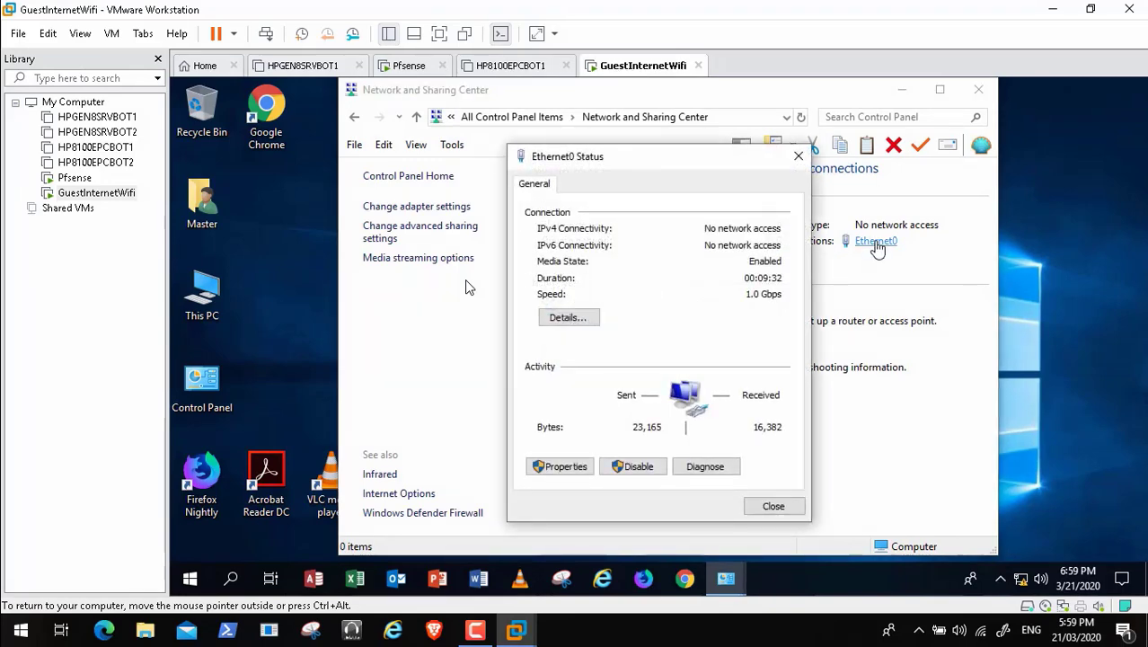
click(577, 321)
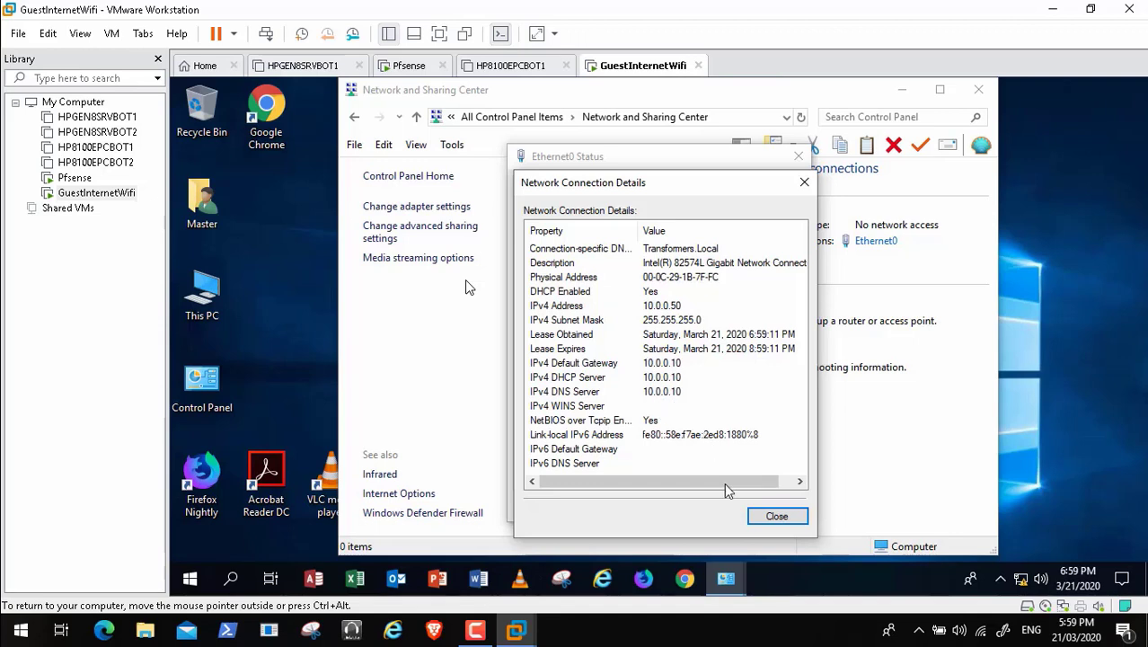
click(771, 519)
mouse_move(538, 628)
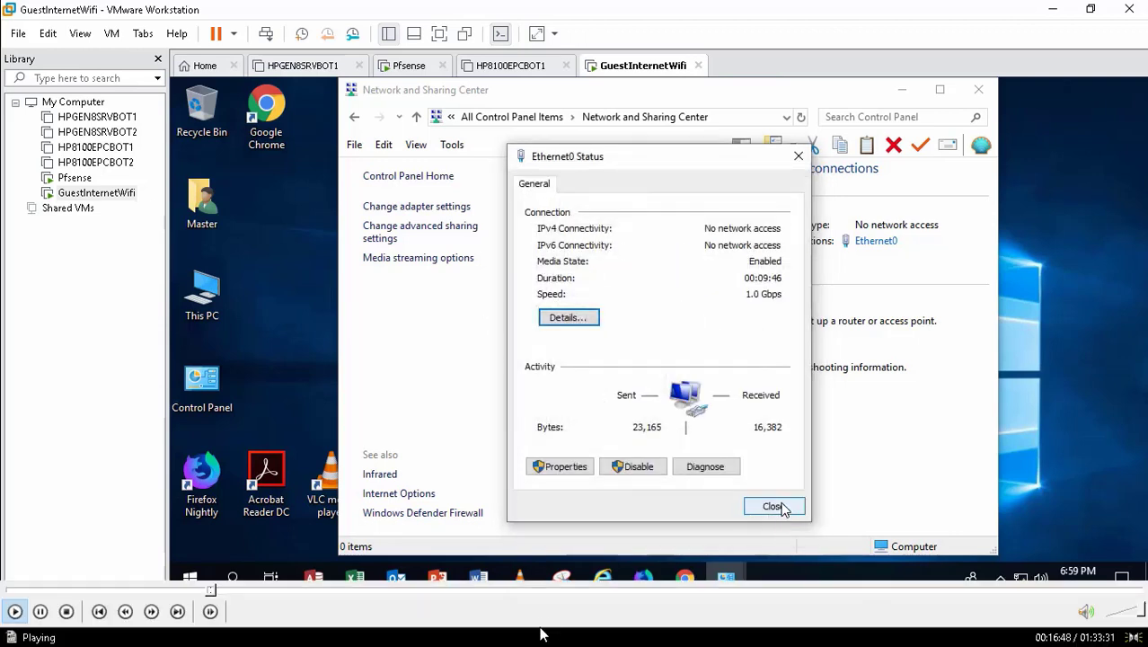
click(214, 593)
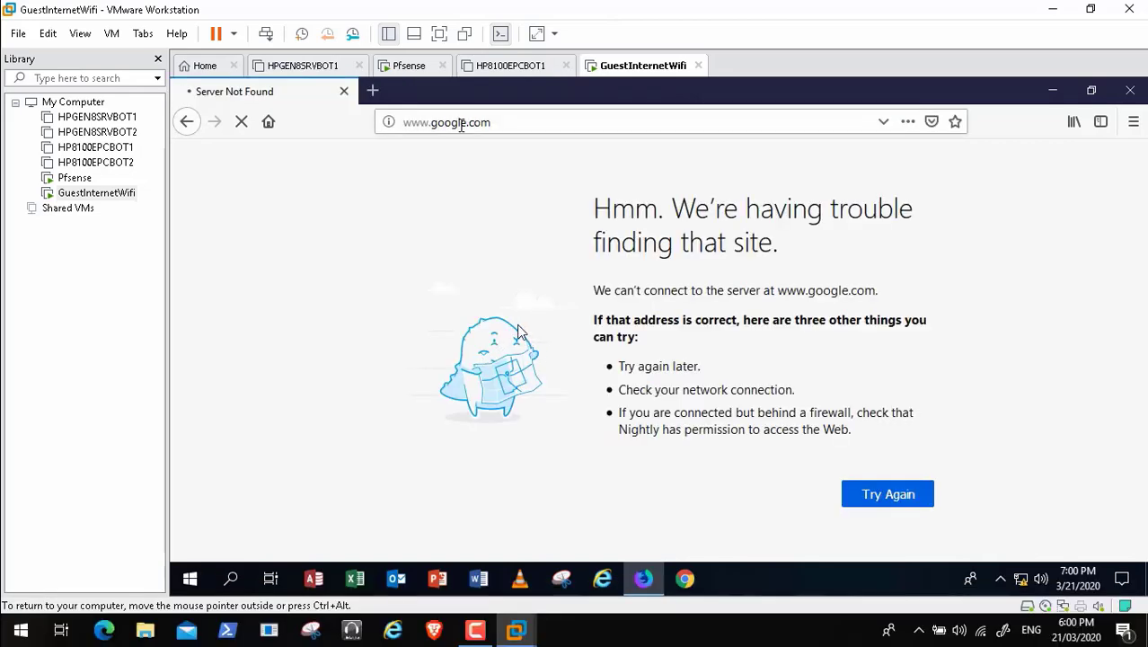
Step: Exit the full-screen video player and bring the host's VMware Workstation to the front
double_click(820, 283)
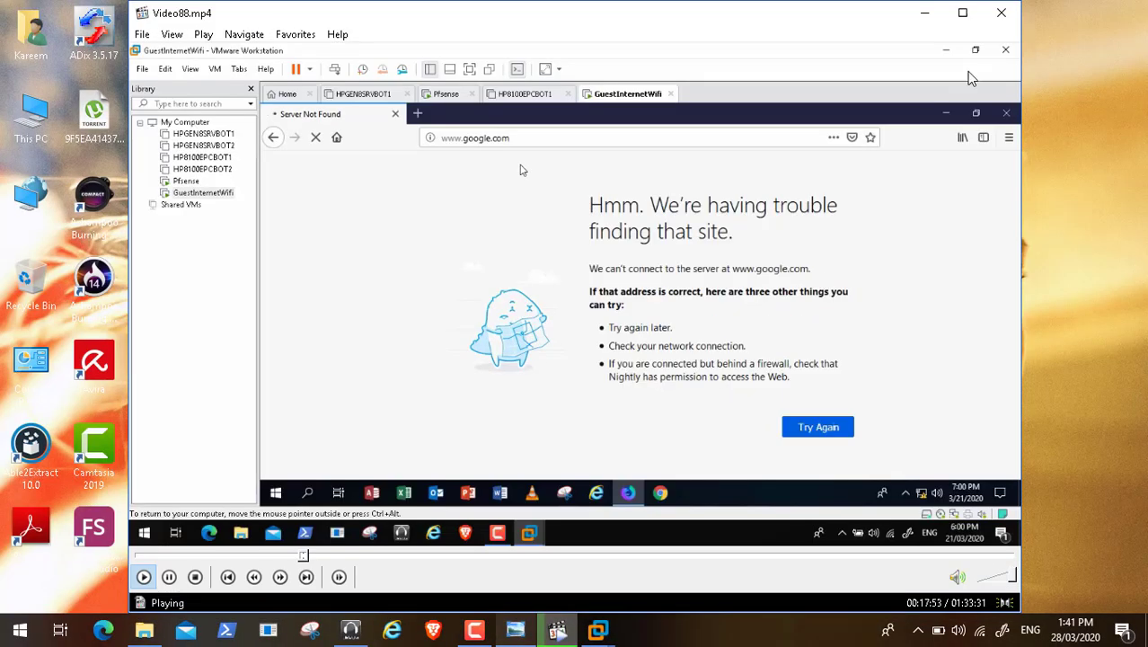
click(1001, 12)
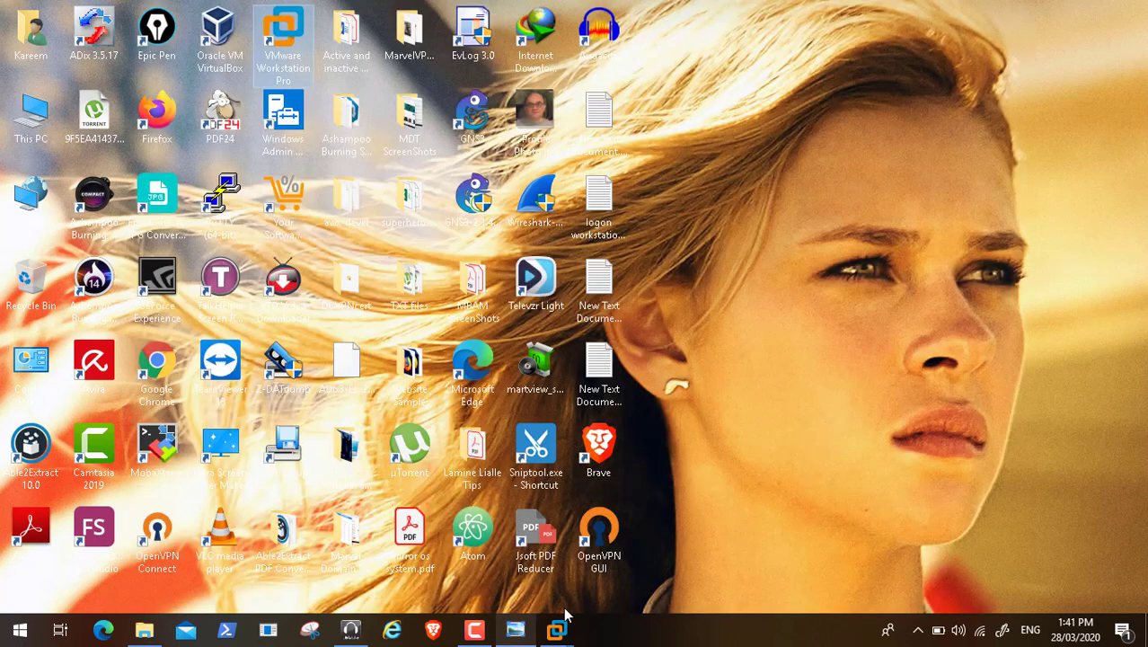
mouse_move(557, 628)
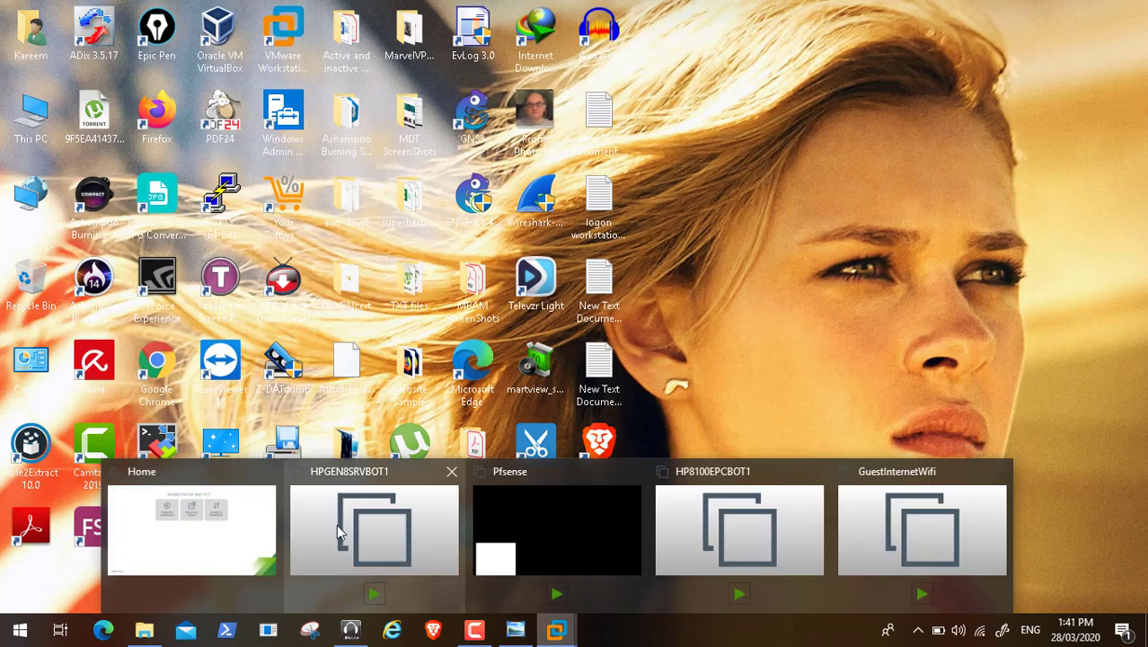
click(203, 532)
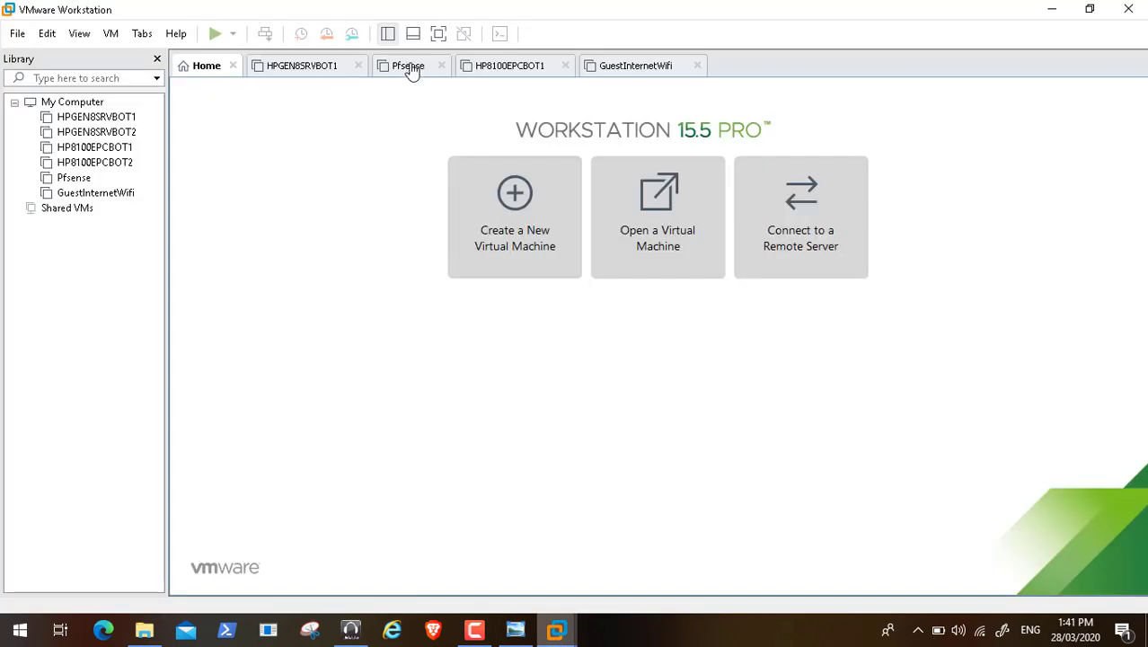
Step: Open the Pfsense VM's tab and power it on
click(410, 70)
click(302, 129)
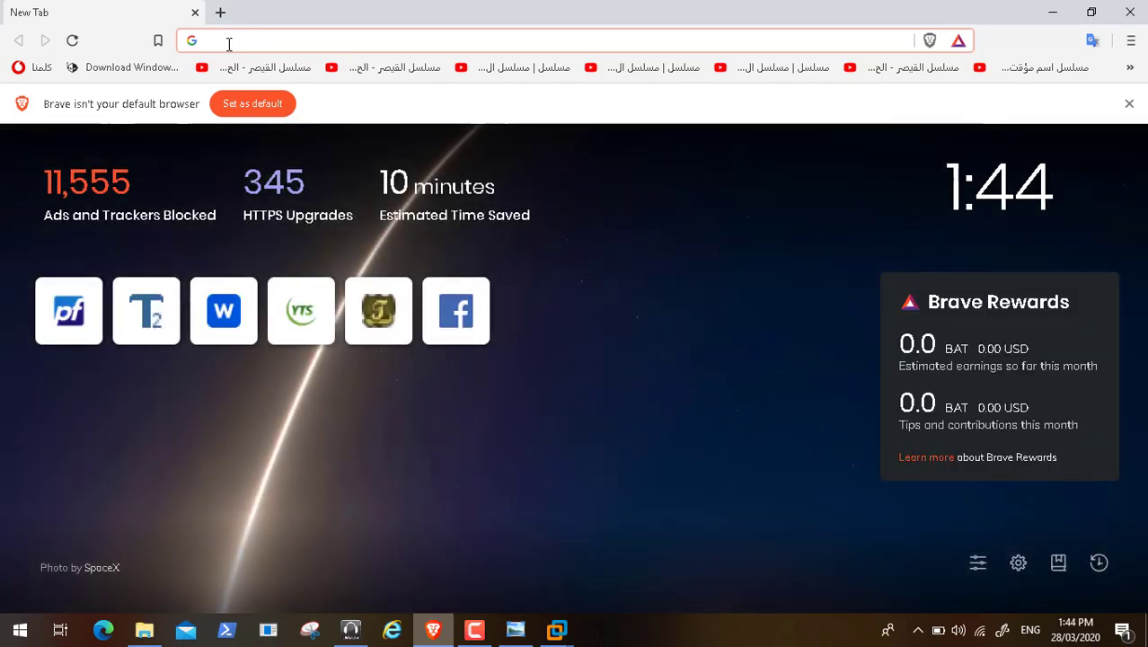
Step: Log in to the pfSense webConfigurator at 192.168.2.10 as admin with the account password
click(65, 330)
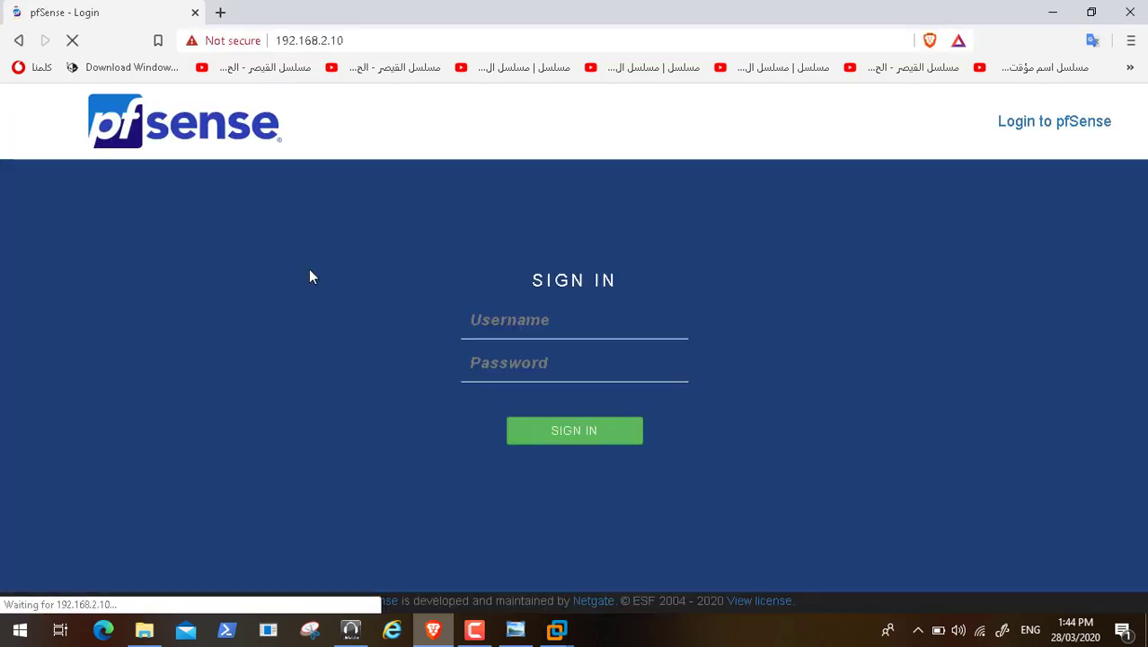
click(493, 325)
text(a)
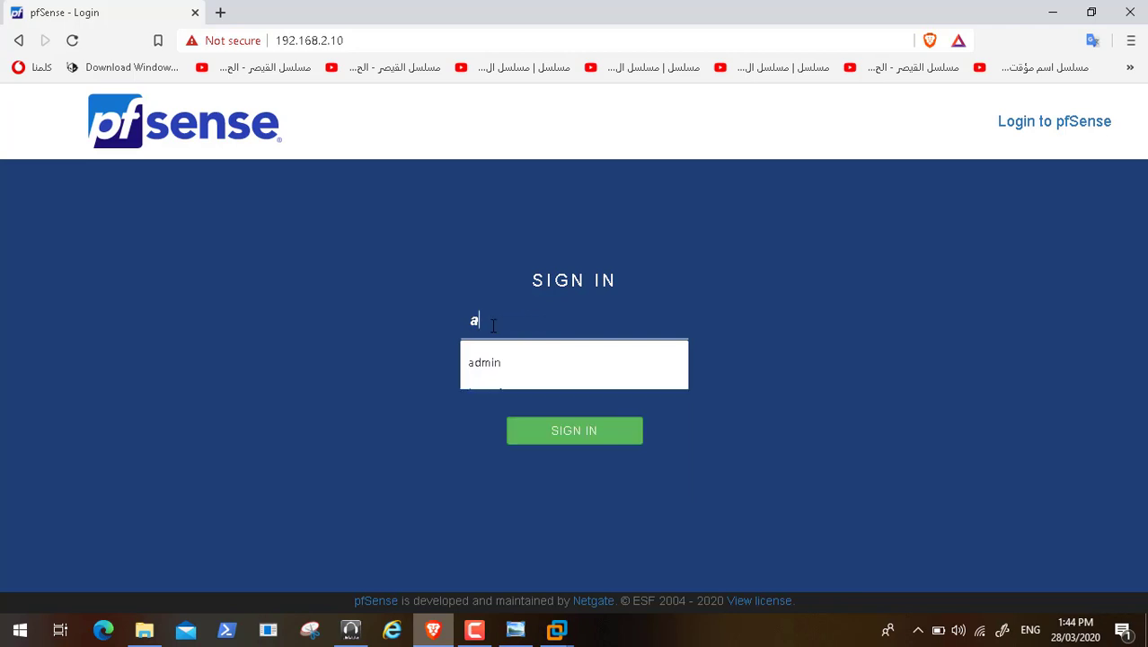
text(dmin)
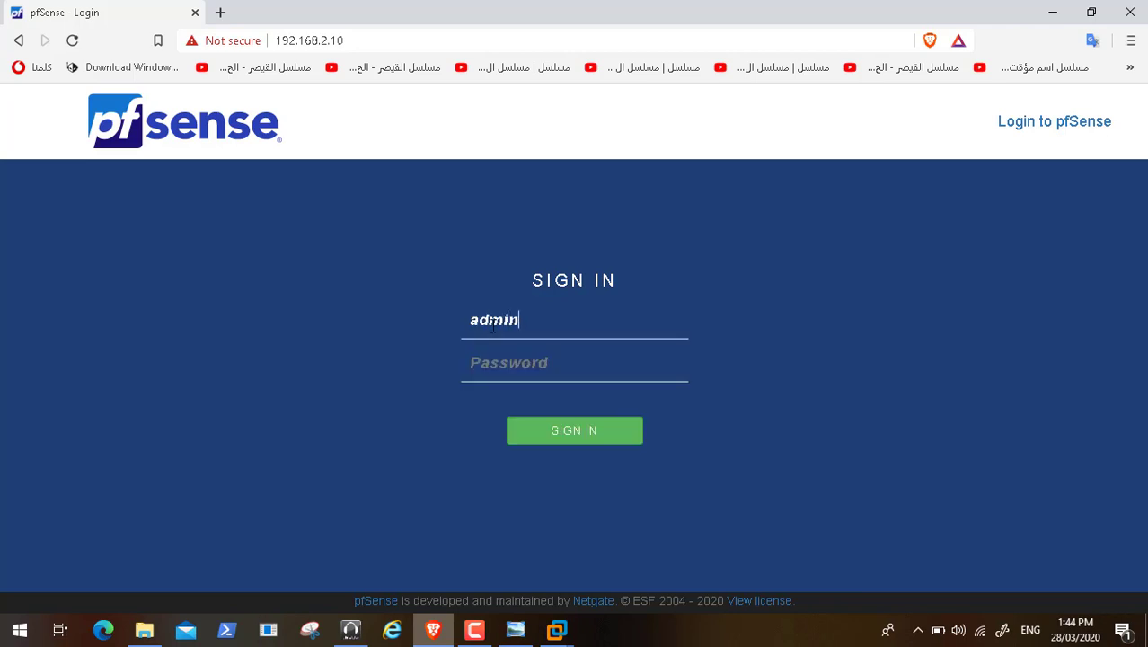
key(Tab)
text(pfsen)
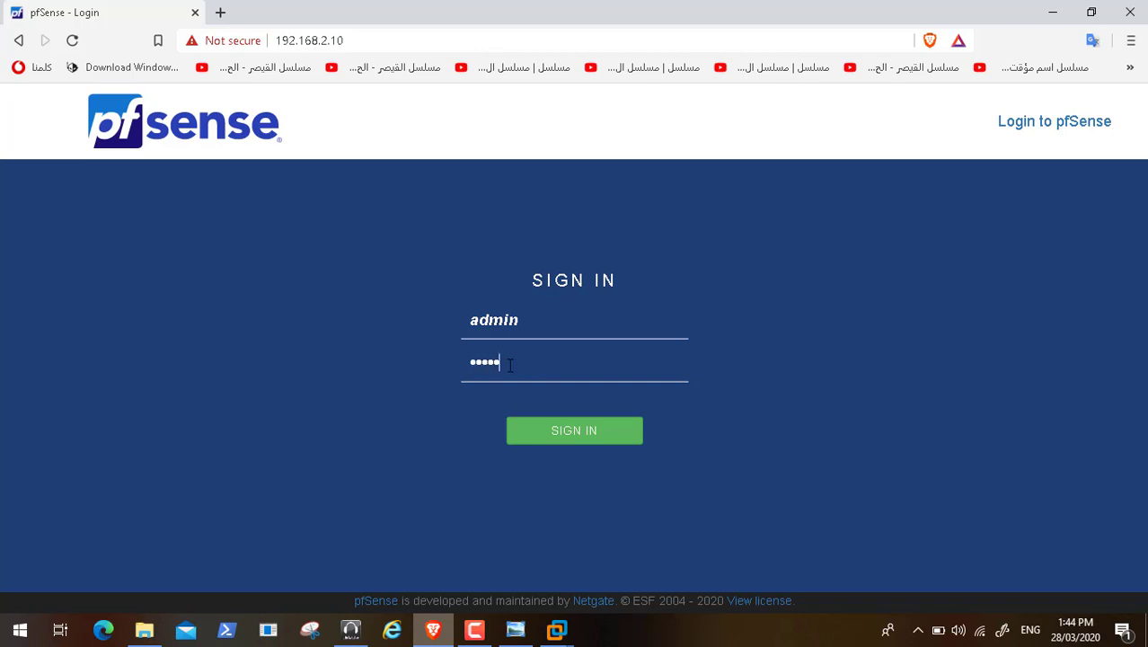
text(se123)
key(Return)
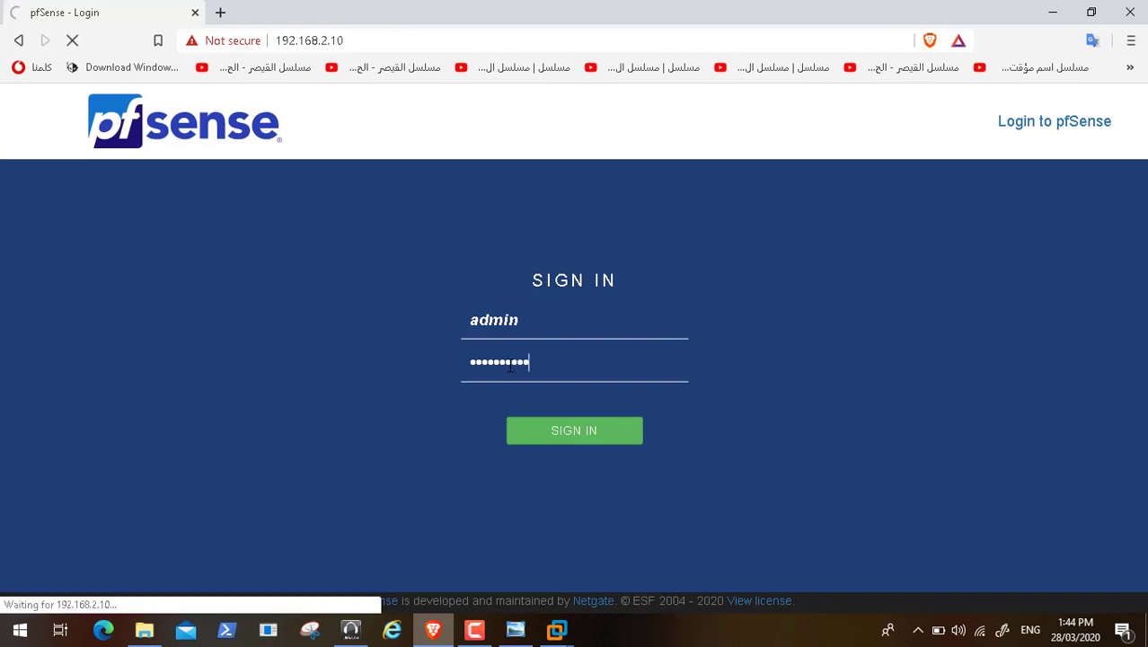
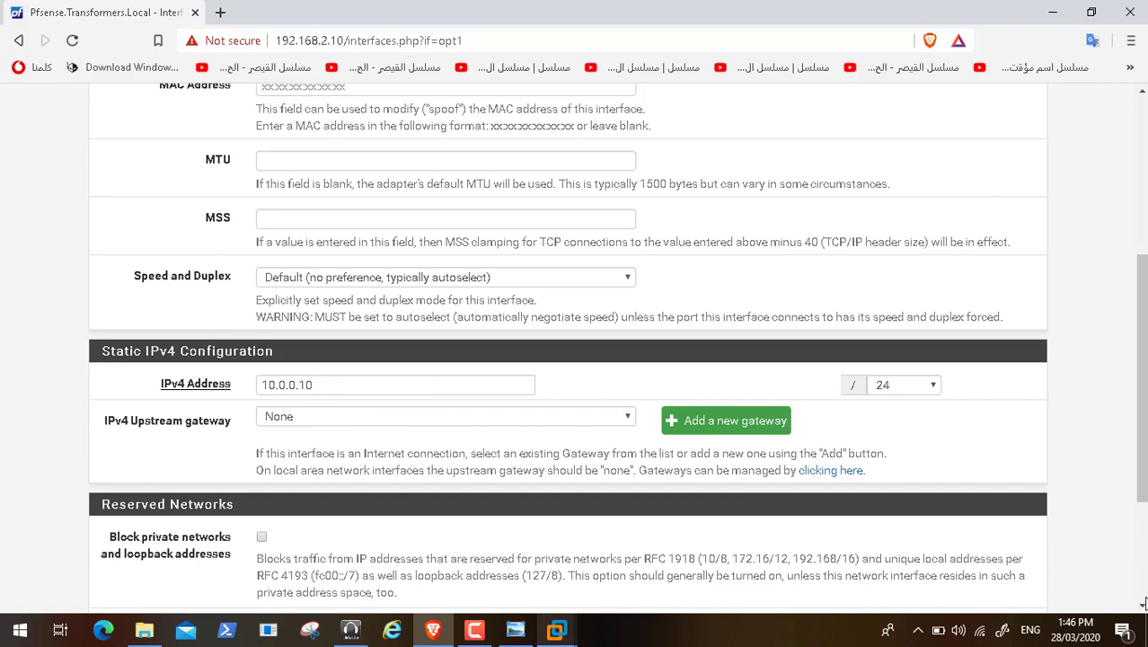
Step: Check the GNW (em2) static IPv4 settings: 10.0.0.10/24, no upstream gateway, then return to the top
scroll(1143, 604, down, 3)
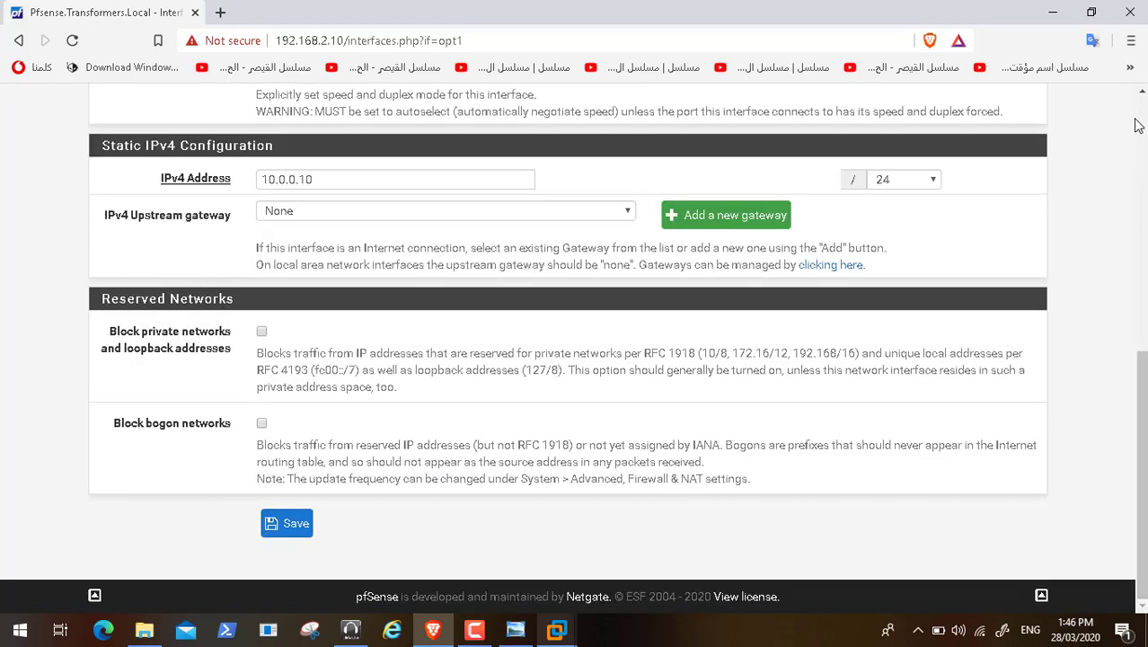
drag(1138, 124, 261, 114)
key(Home)
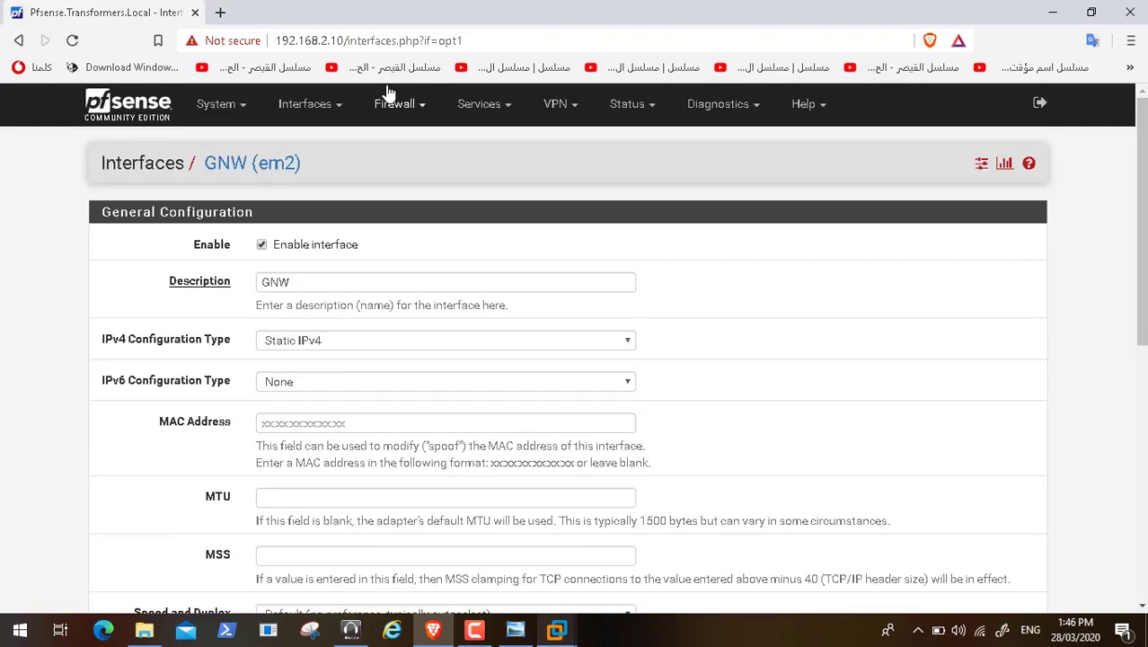
Step: View System > Routing gateways, where WAN_DHCP is the default IPv4 gateway
click(238, 108)
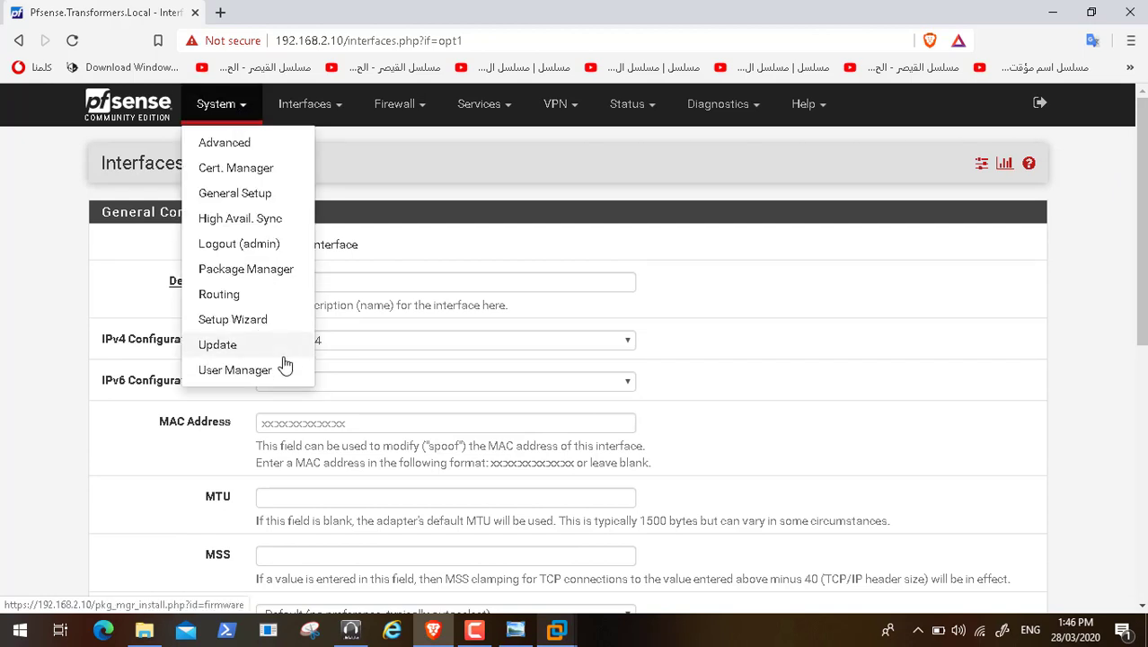
click(245, 298)
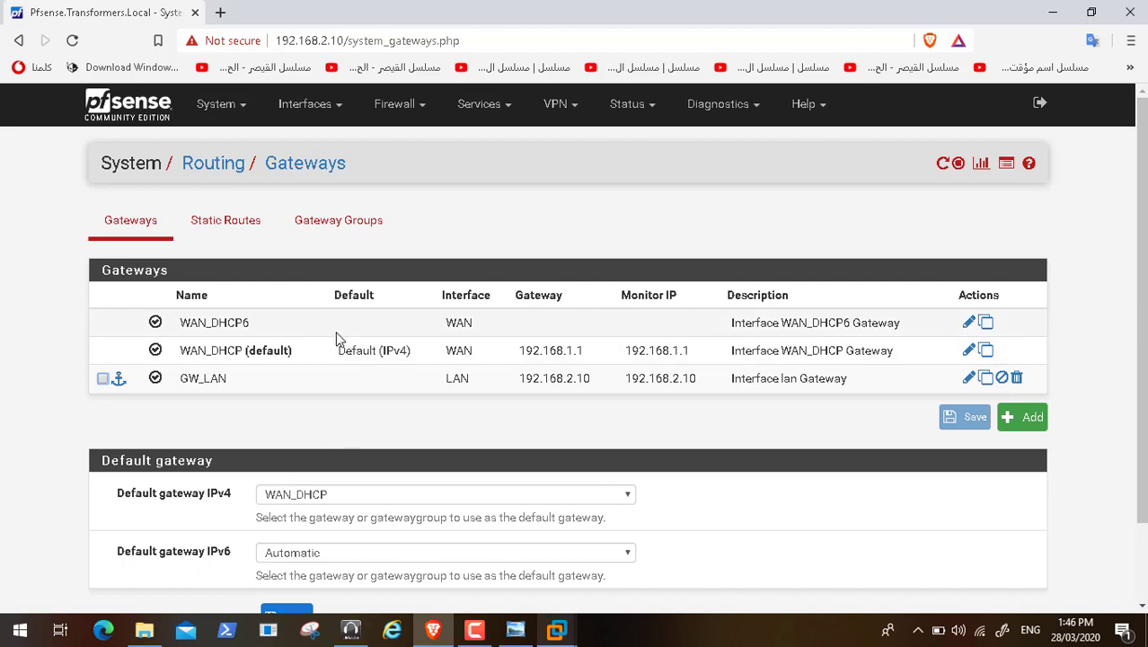
click(334, 108)
Step: Recheck the GNW interface page, then view its DHCP Server settings on subnet 10.0.0.0/255.255.255.0
click(316, 234)
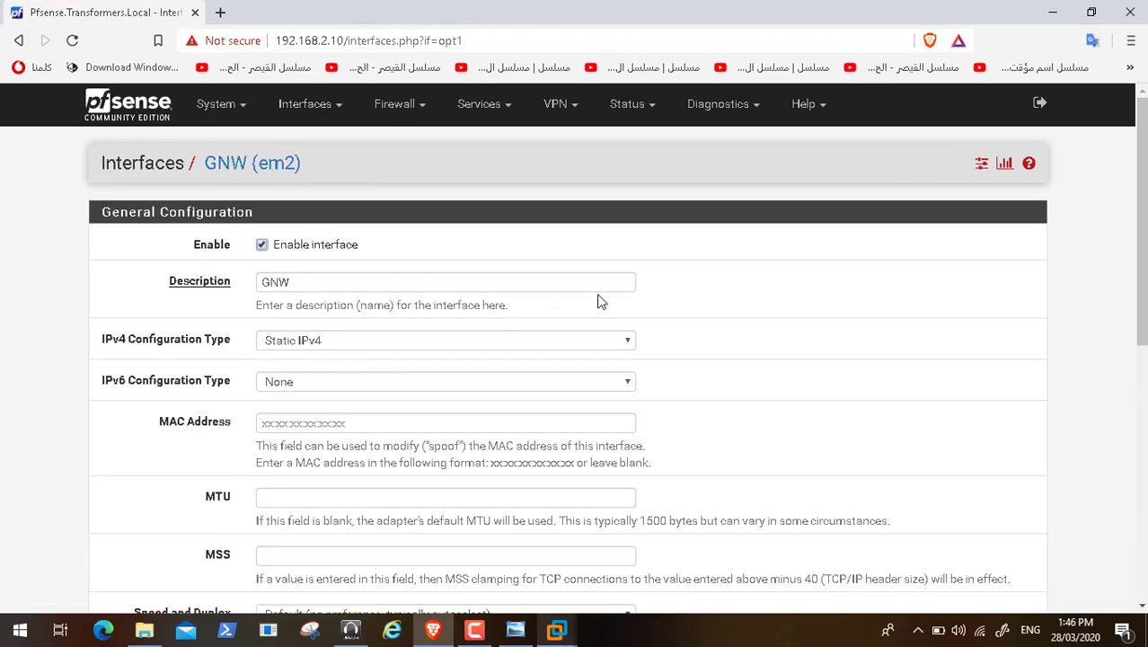
scroll(568, 360, down, 5)
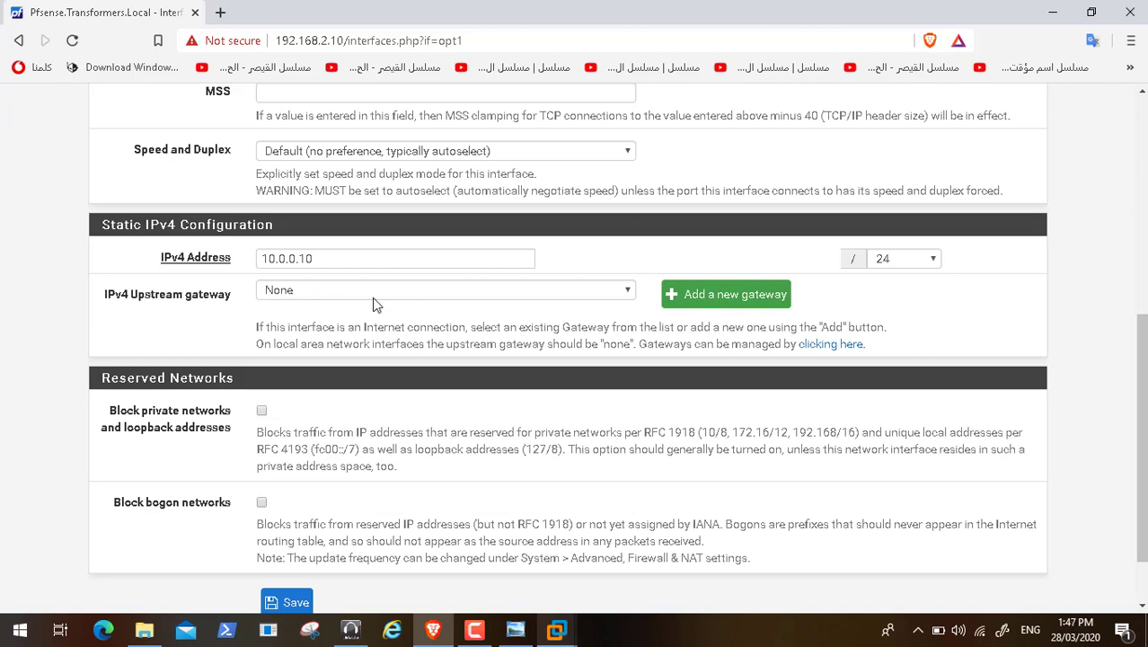
click(1141, 117)
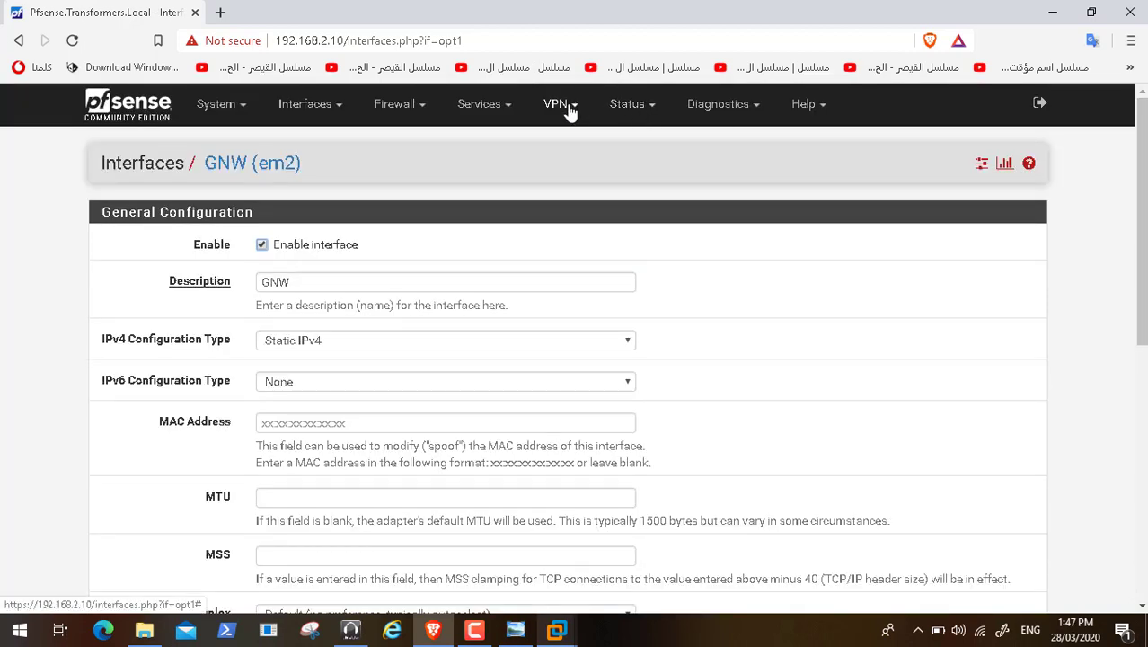
click(510, 108)
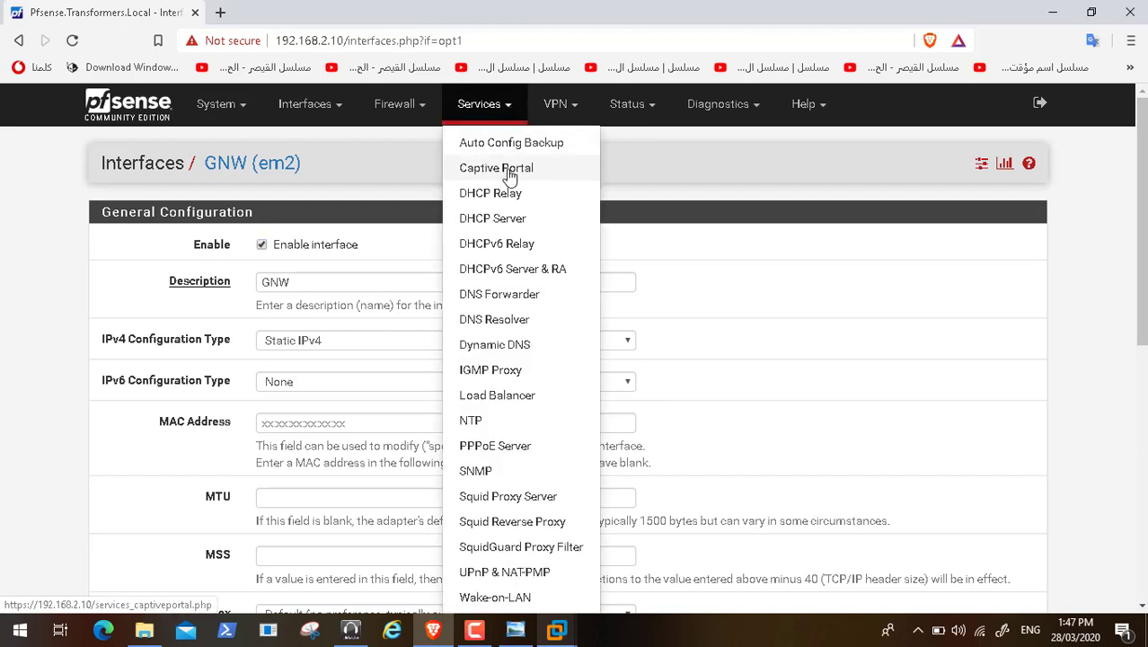
click(512, 222)
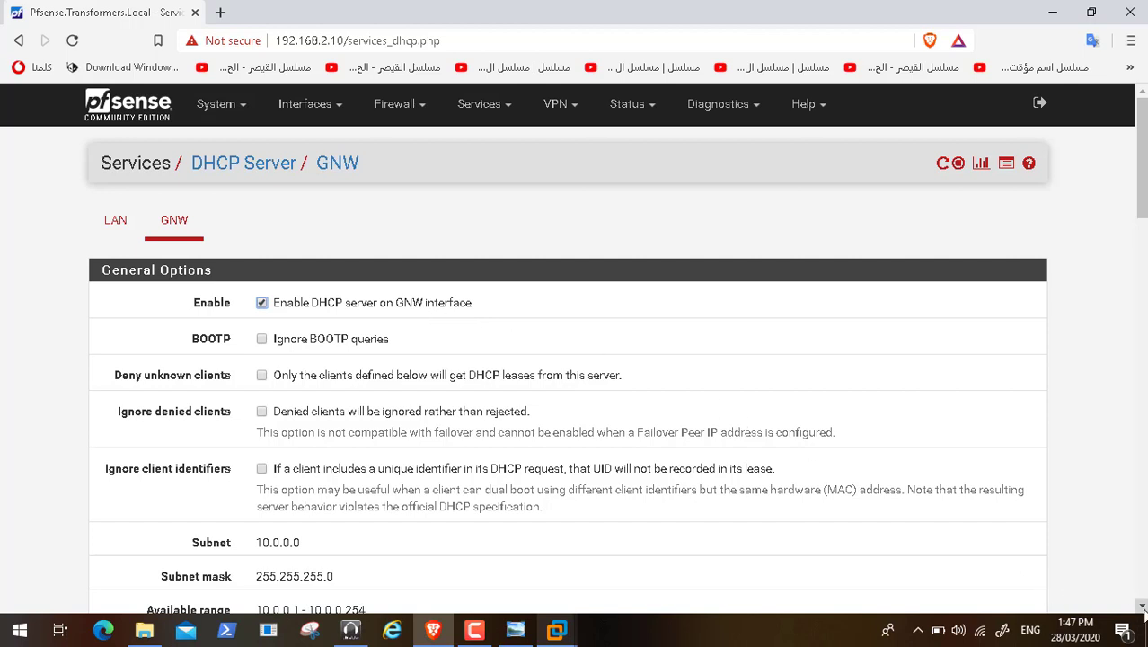
click(1142, 609)
click(1143, 609)
click(1143, 610)
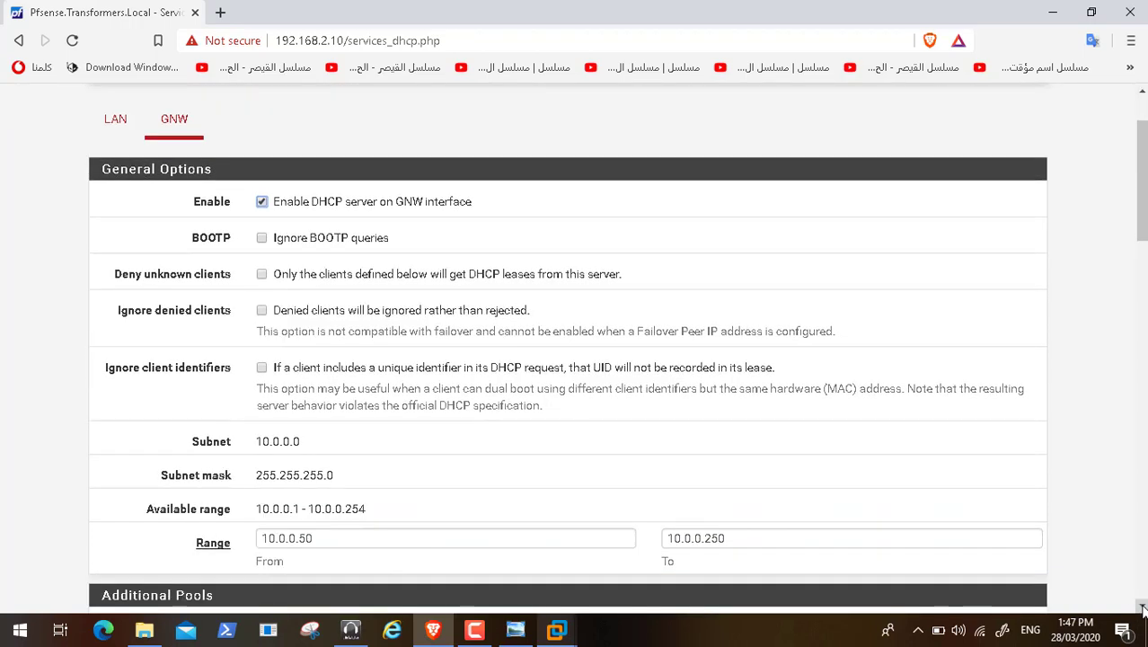
click(1143, 609)
click(1142, 609)
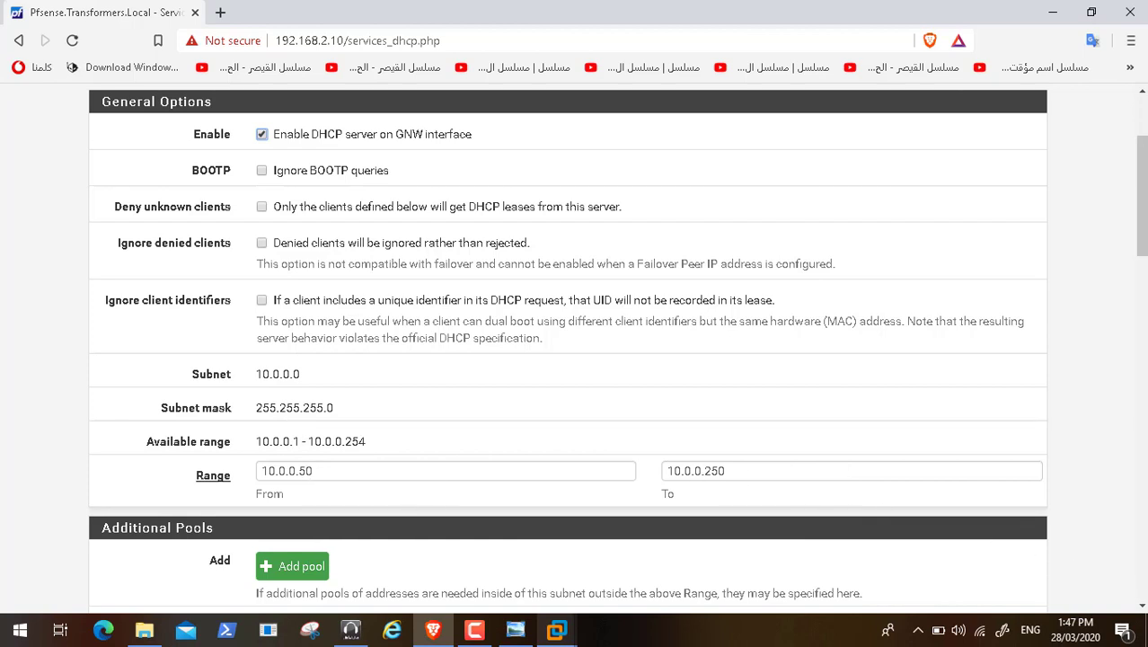
drag(1143, 606, 1143, 608)
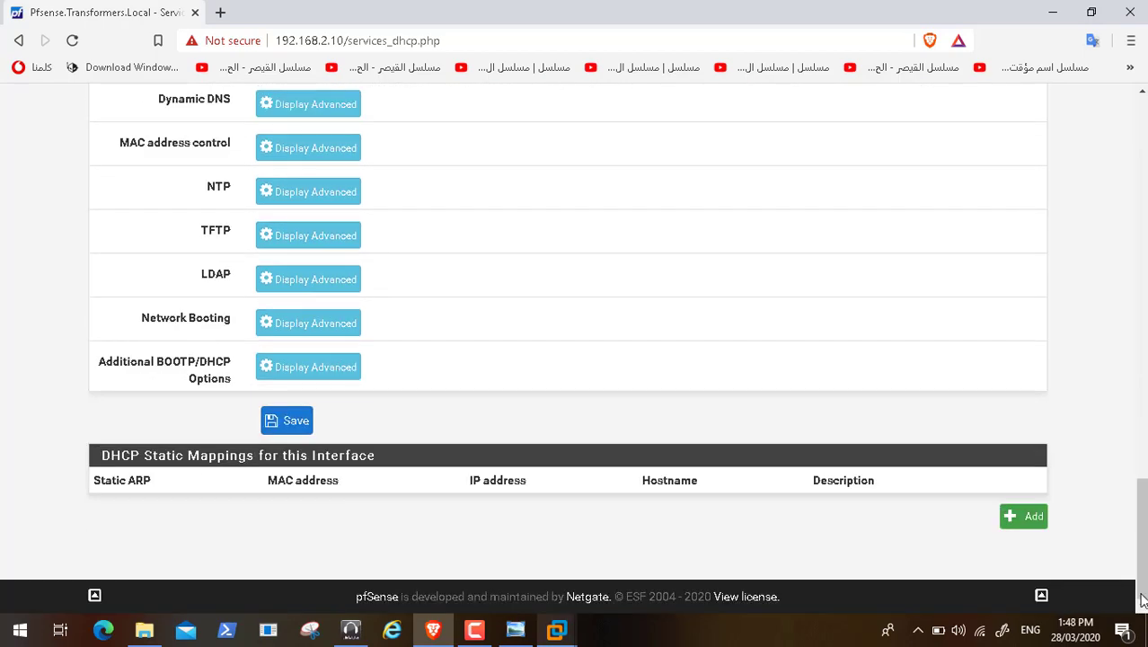
drag(1144, 123, 1144, 123)
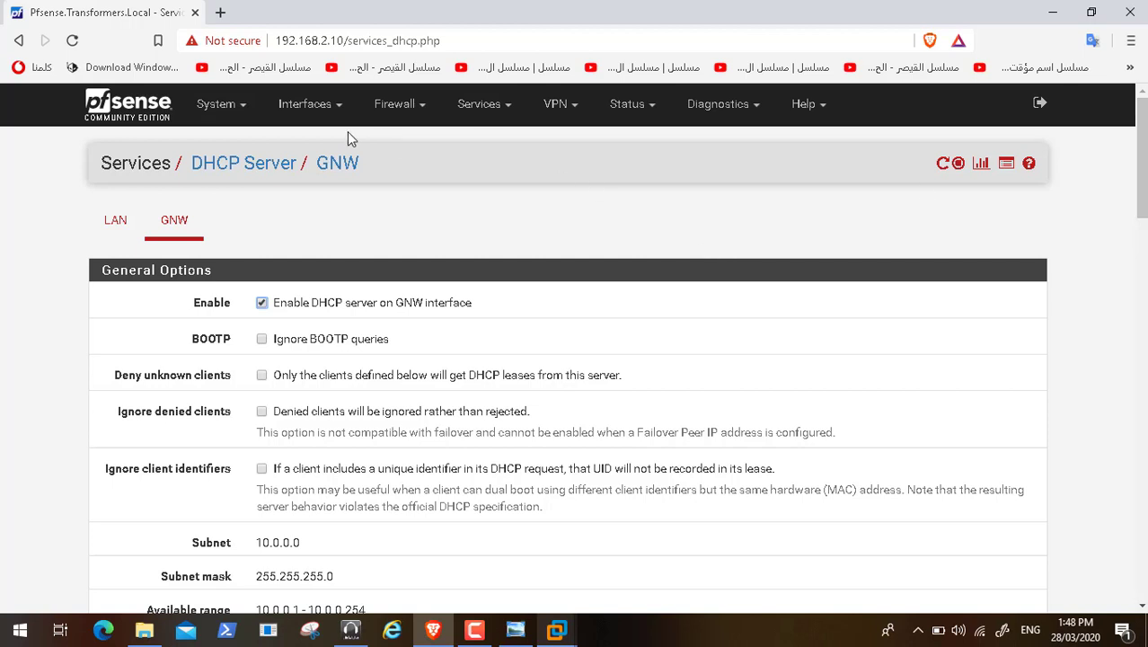
Step: Review the firewall rules on the GNW, WAN and OpenVPN tabs, glancing at the network diagram
click(420, 112)
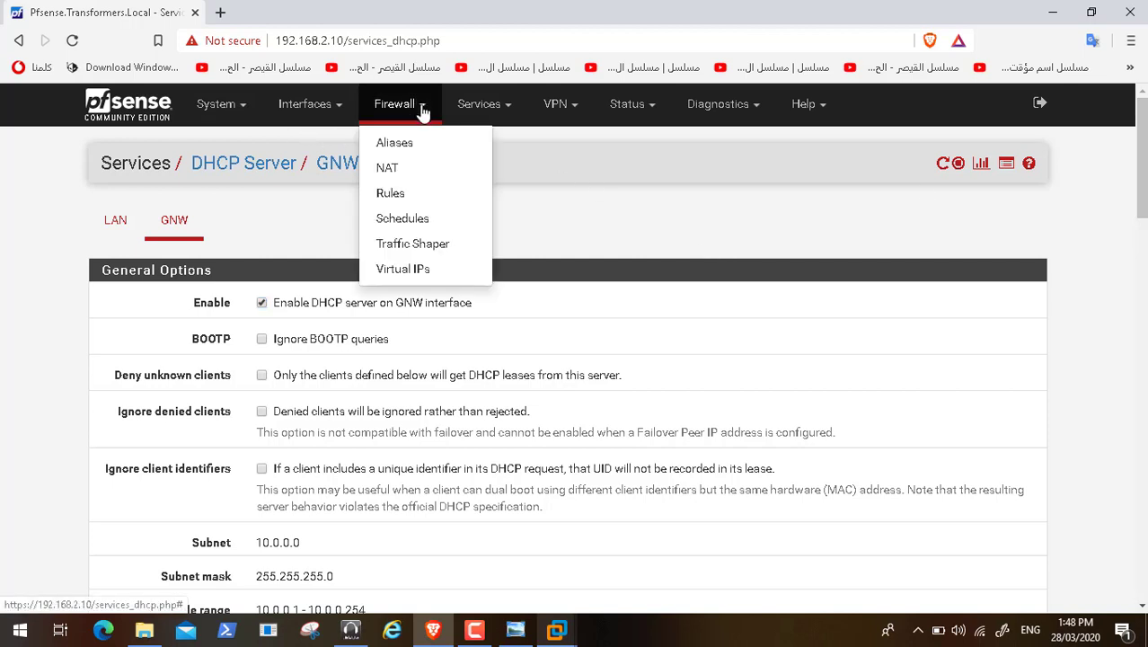
click(388, 193)
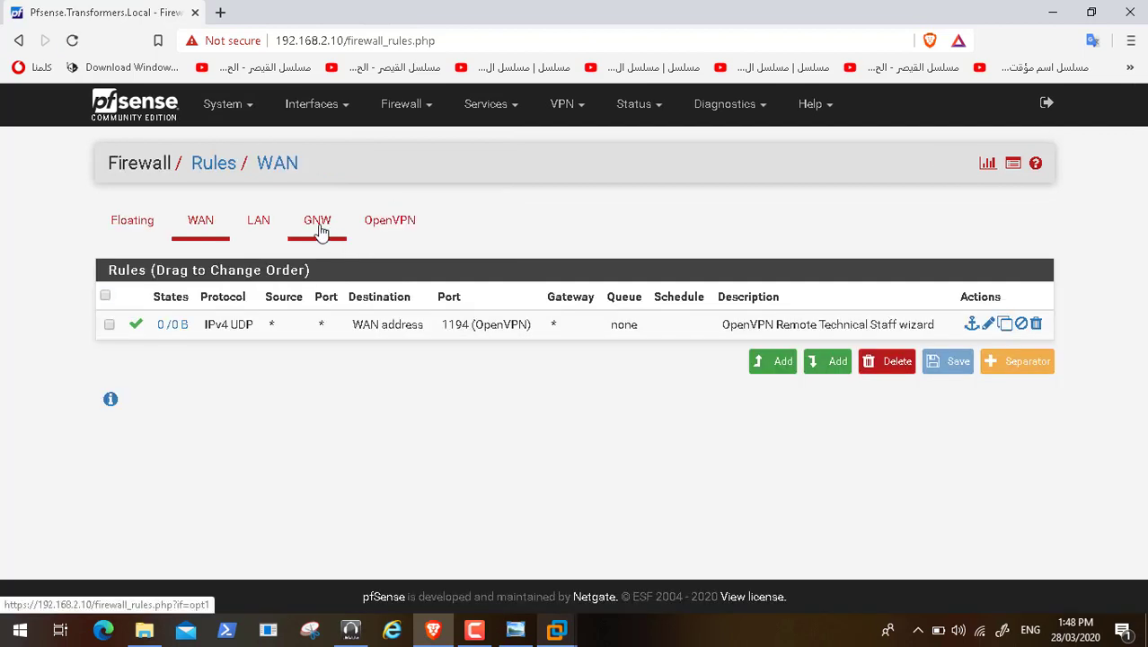
click(320, 227)
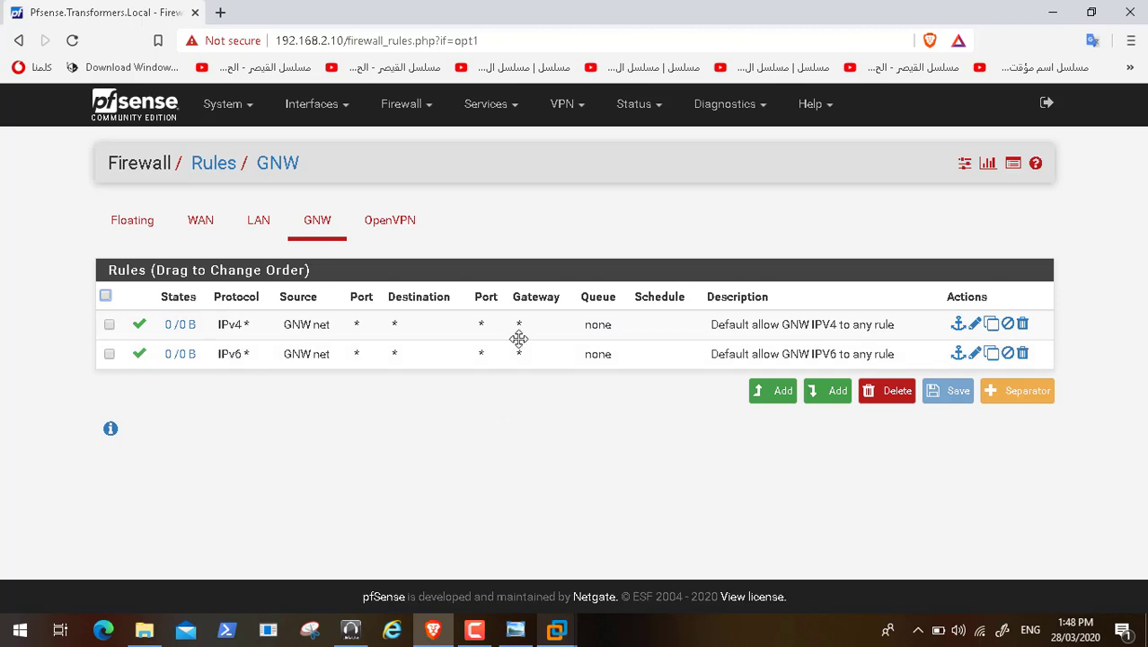
click(517, 631)
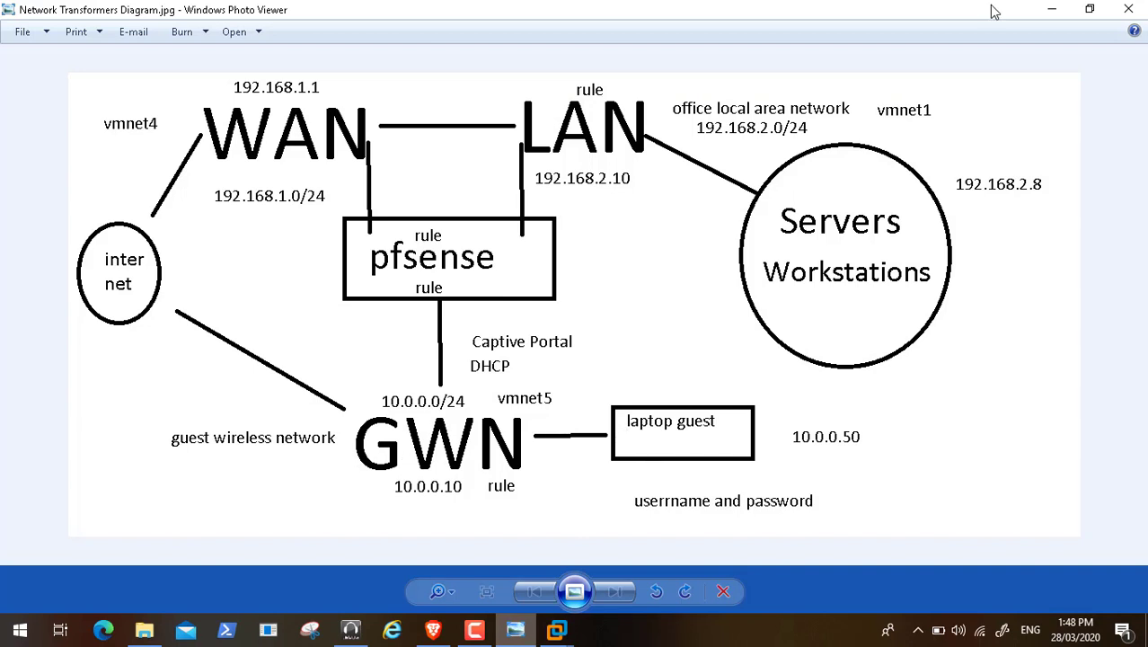
click(1049, 12)
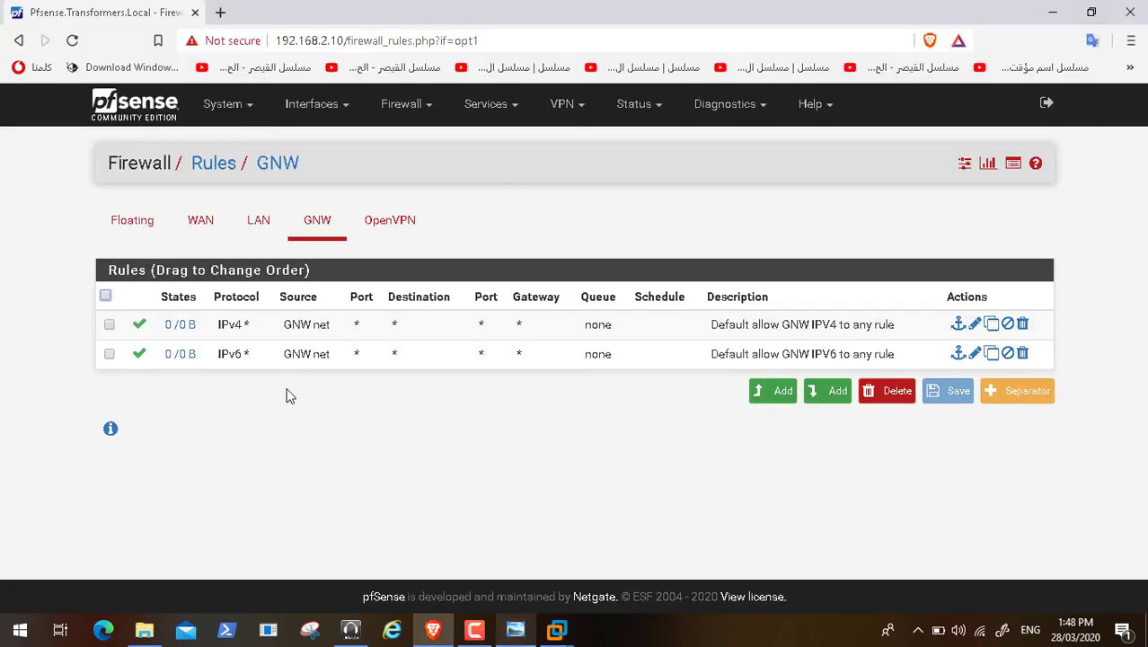
click(201, 227)
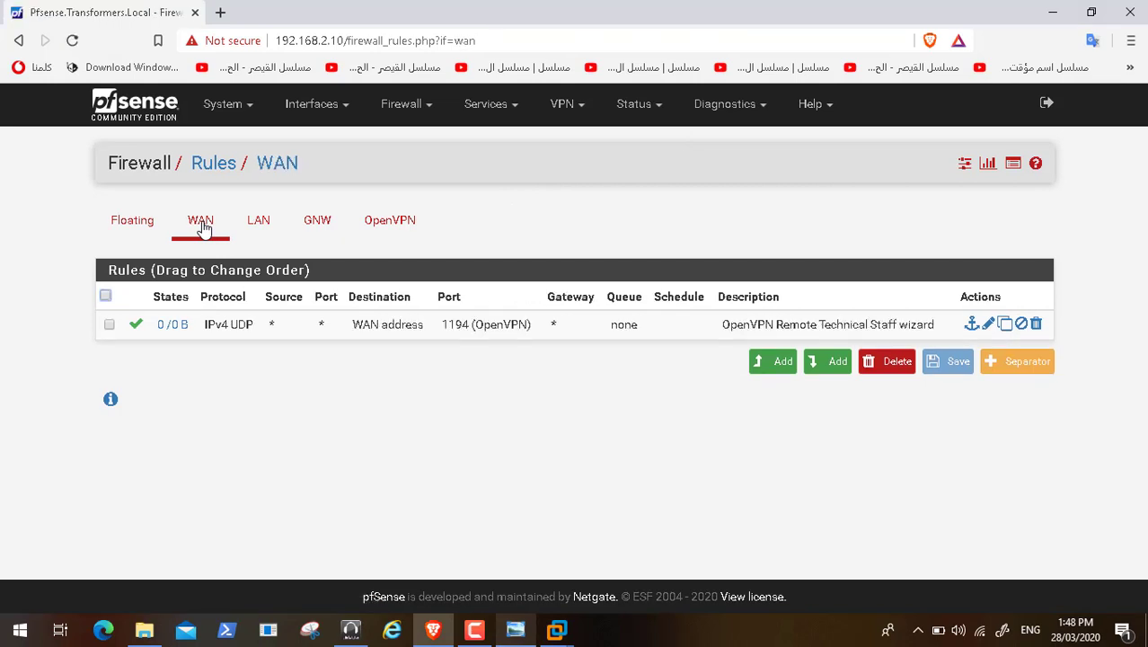
click(359, 227)
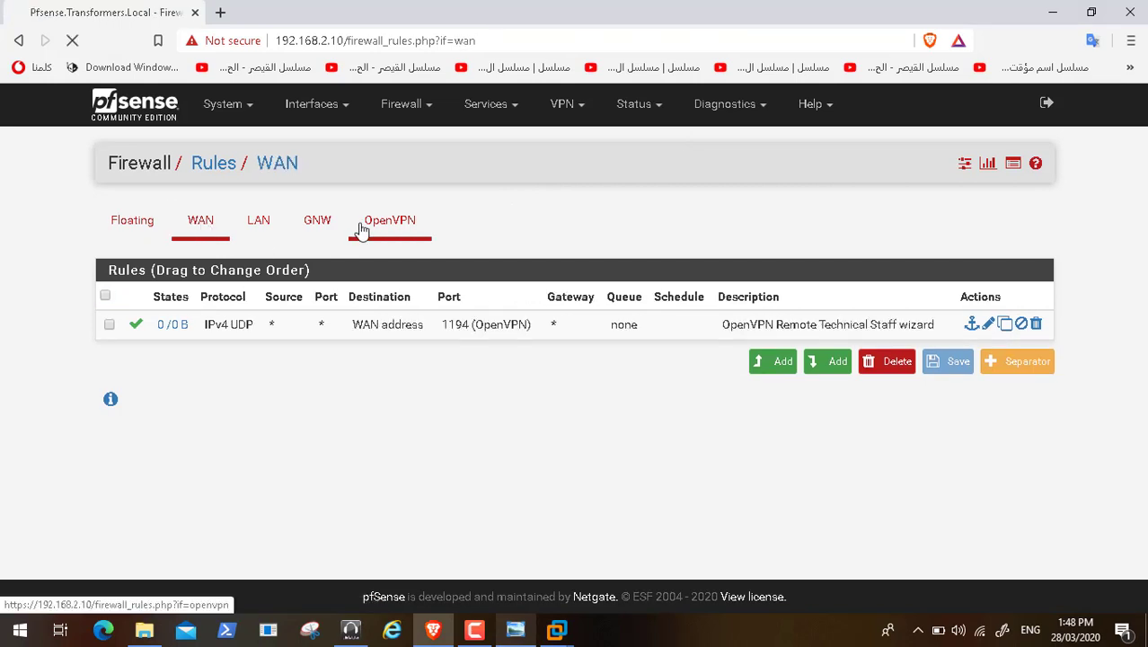
Step: Go to Firewall > NAT, whose Port Forward list is empty
click(429, 107)
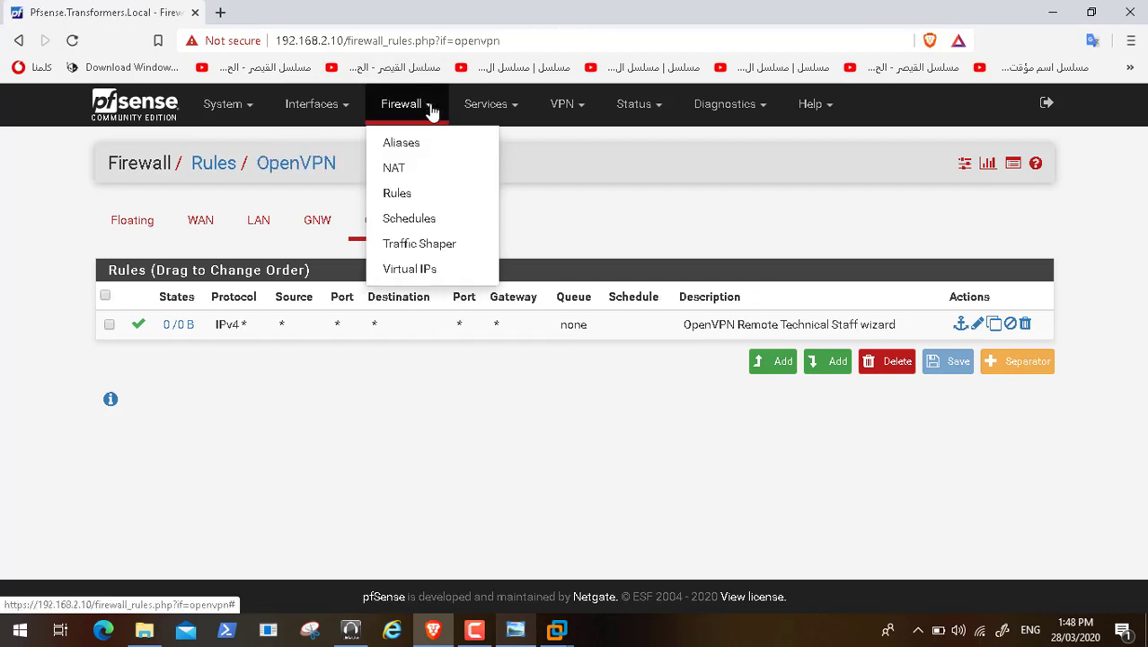
click(357, 244)
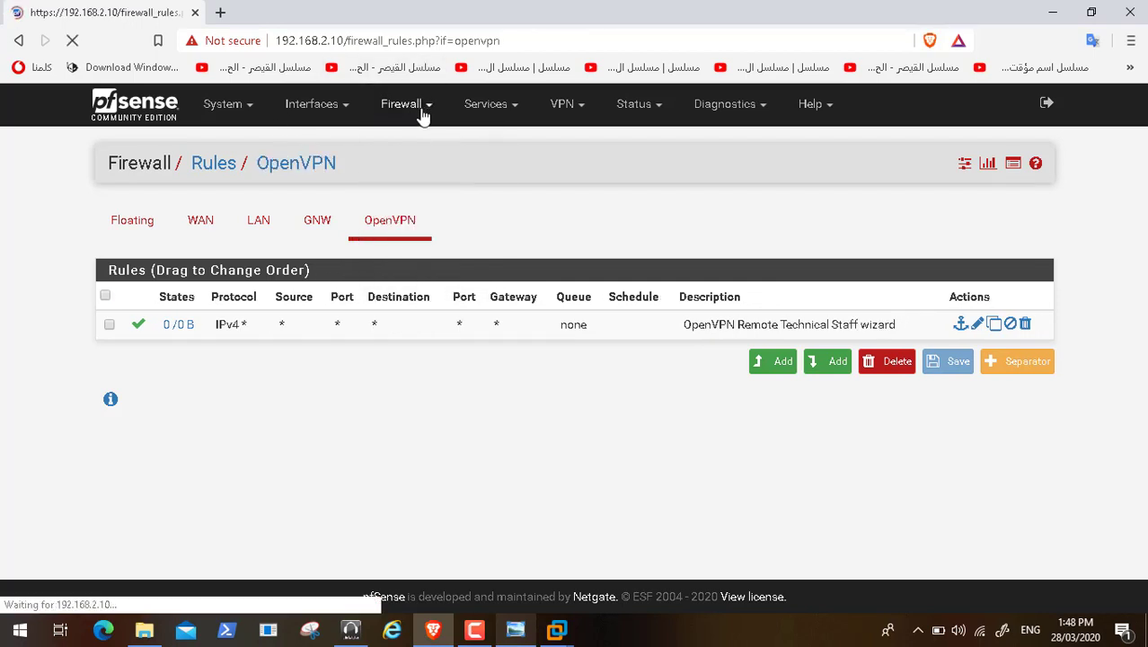
click(413, 117)
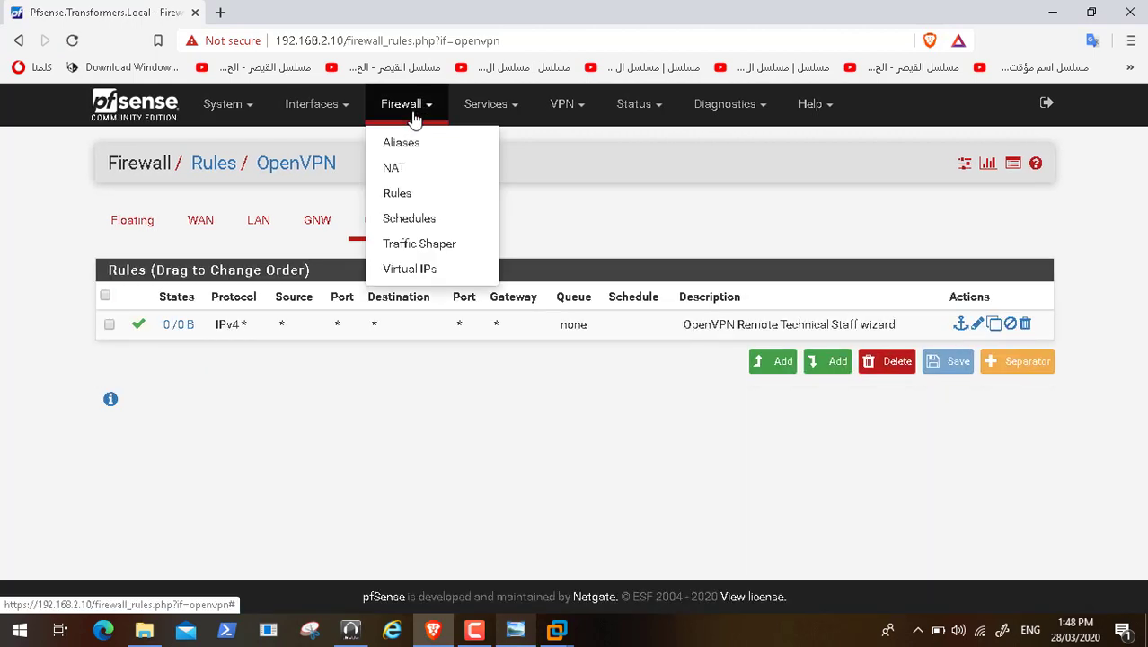
click(416, 173)
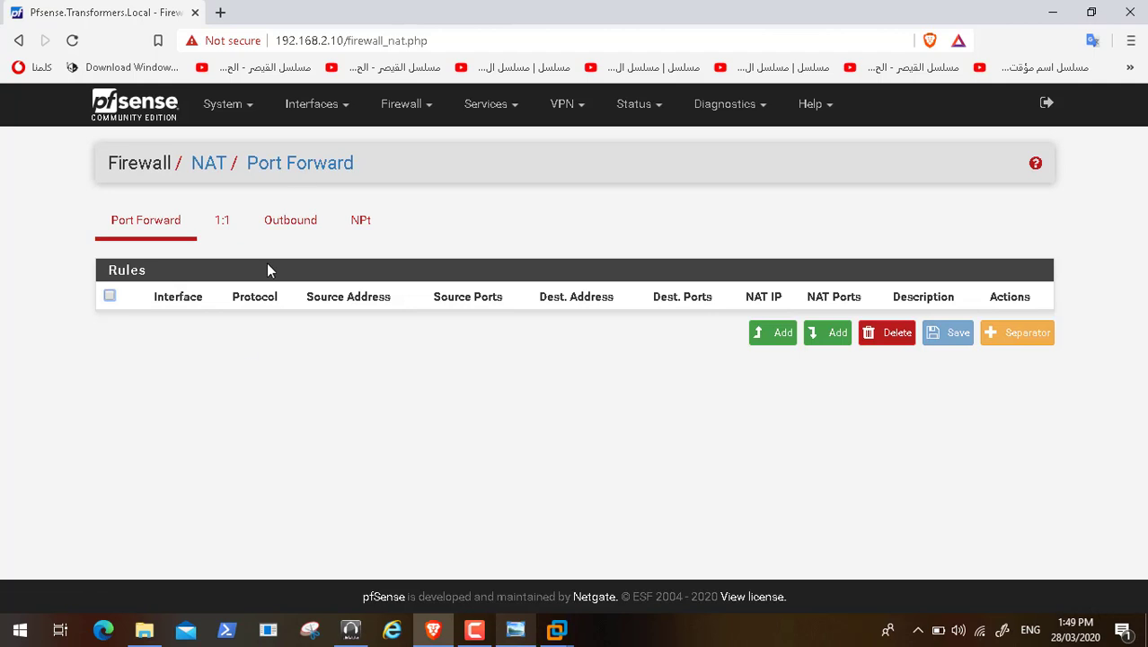
click(296, 223)
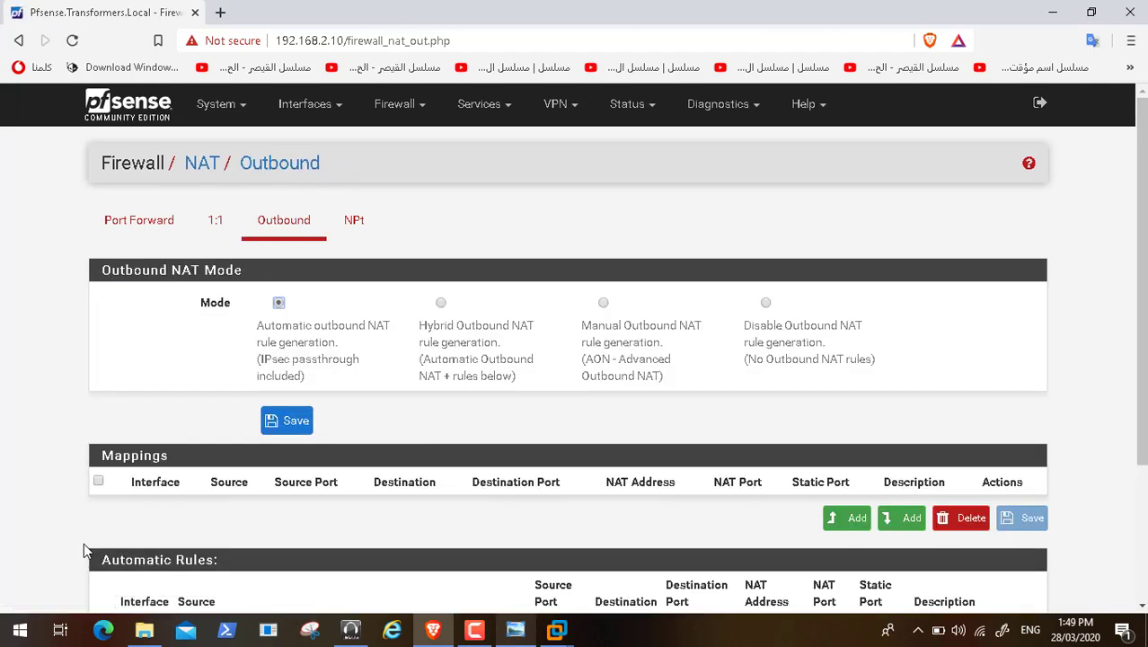
key(Right)
key(Right)
key(Right)
key(Right)
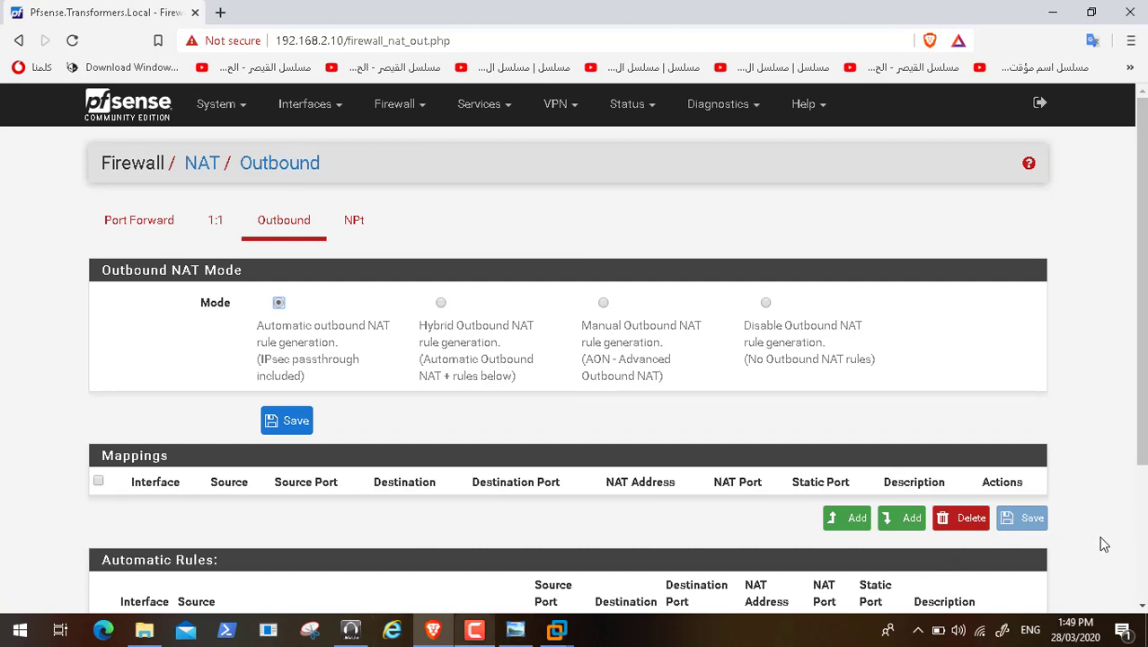
scroll(1139, 597, down, 3)
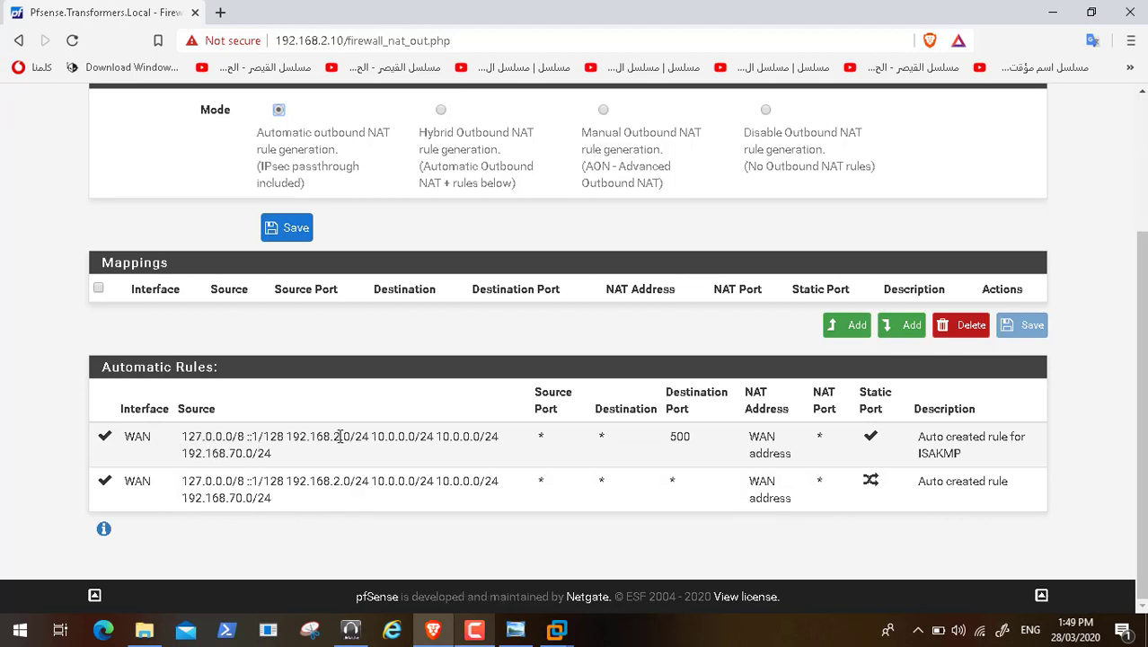
double_click(412, 438)
double_click(426, 438)
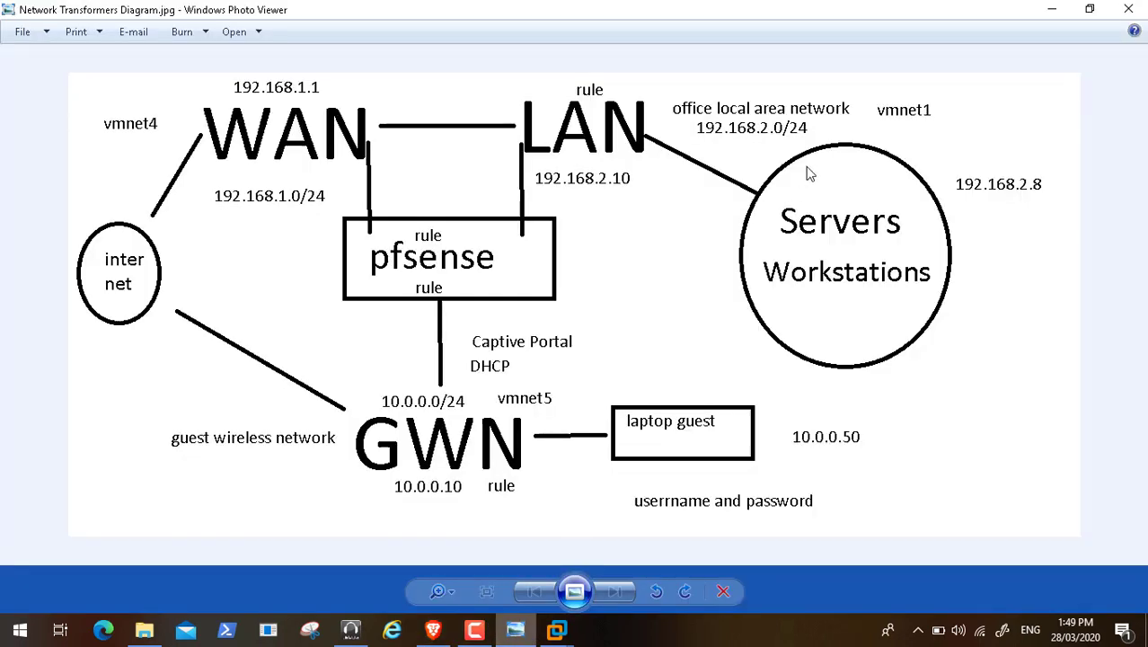
click(515, 630)
click(1052, 9)
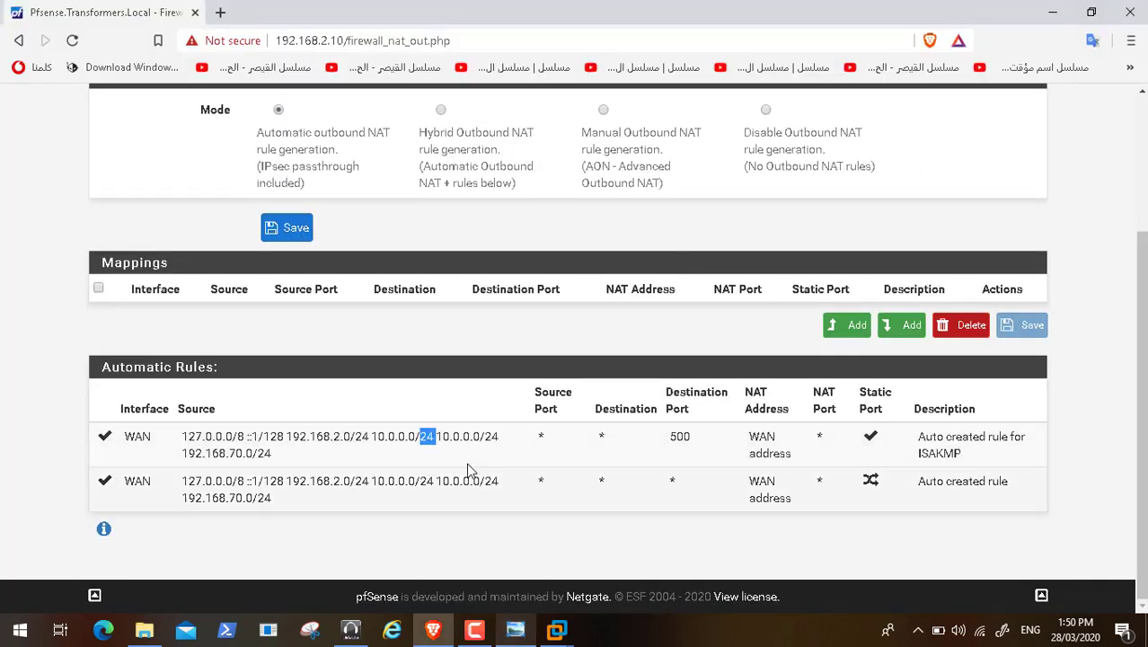
click(517, 631)
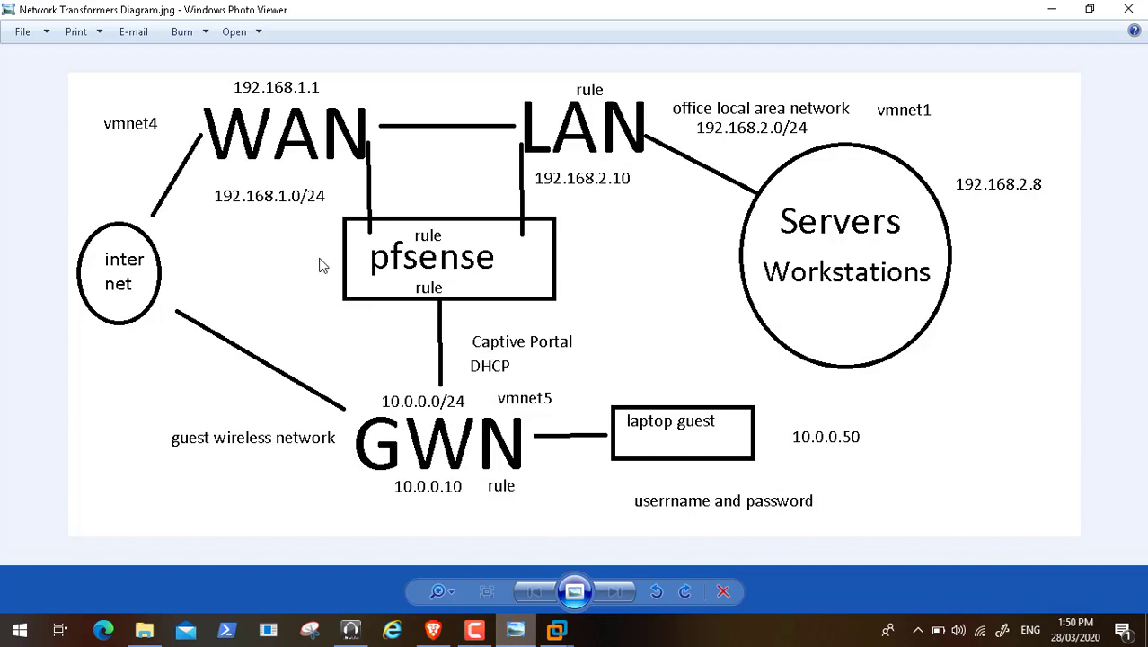
click(1052, 11)
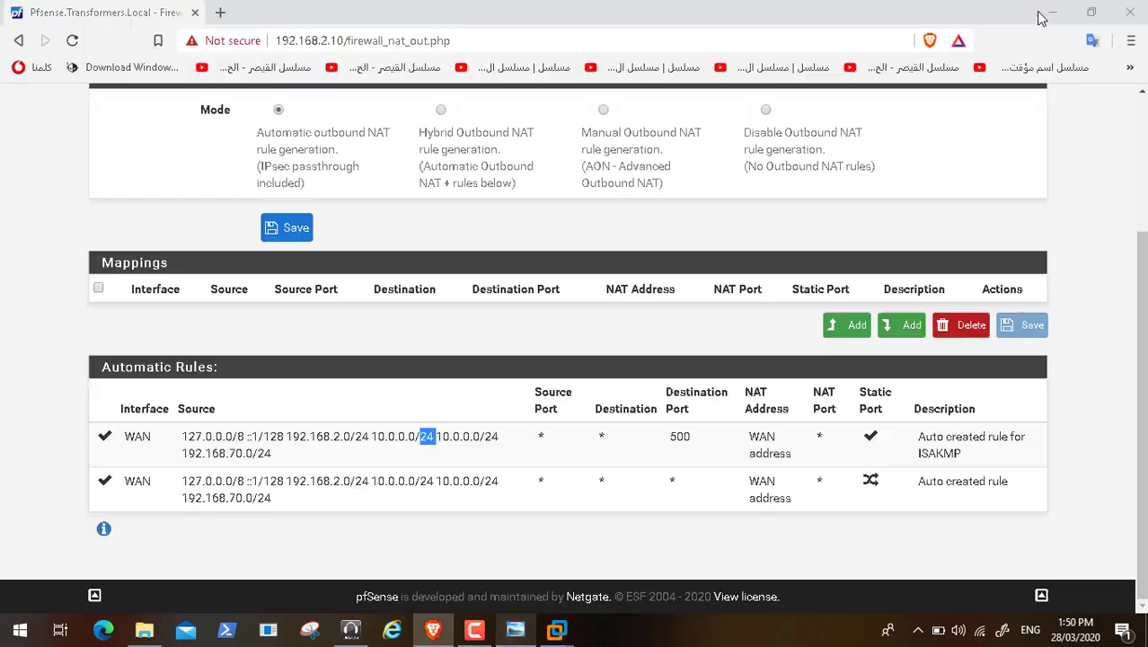
click(1141, 117)
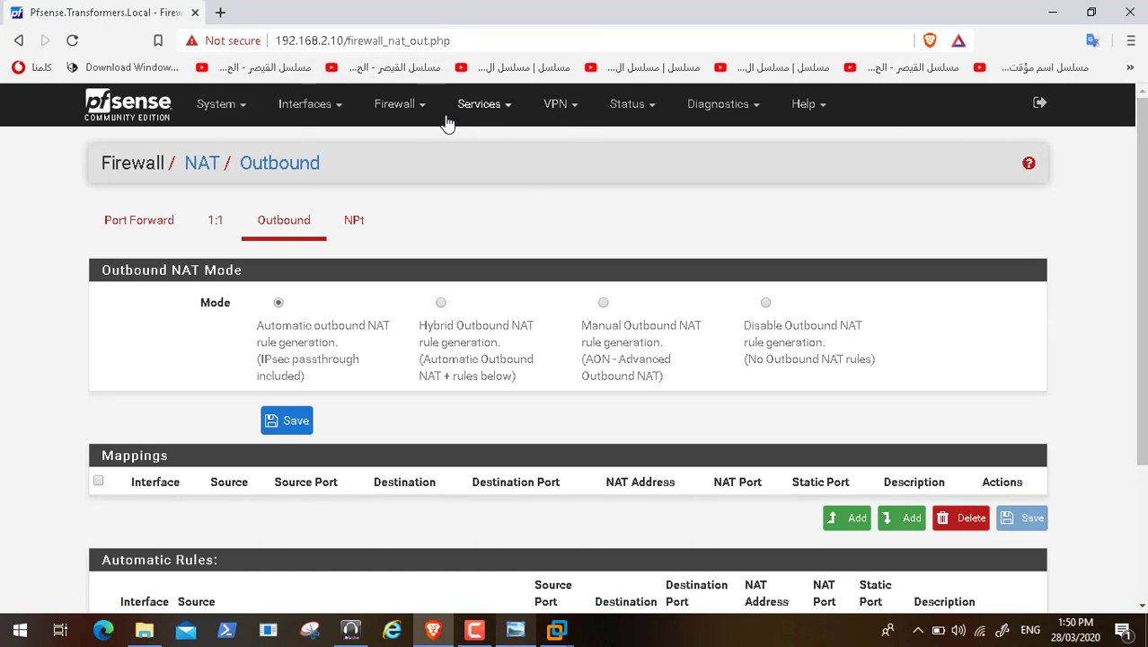
Step: In Services > DNS Resolver, review the host override mapping Pfsense.Transformers.Local to 10.0.0.10
click(514, 111)
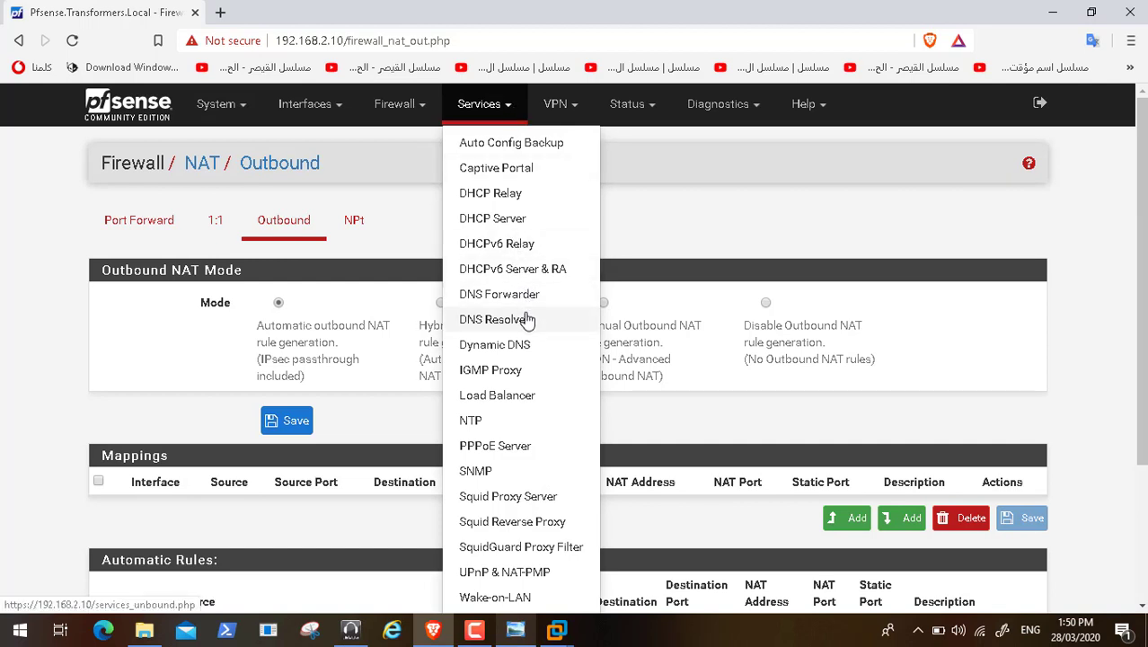
click(524, 320)
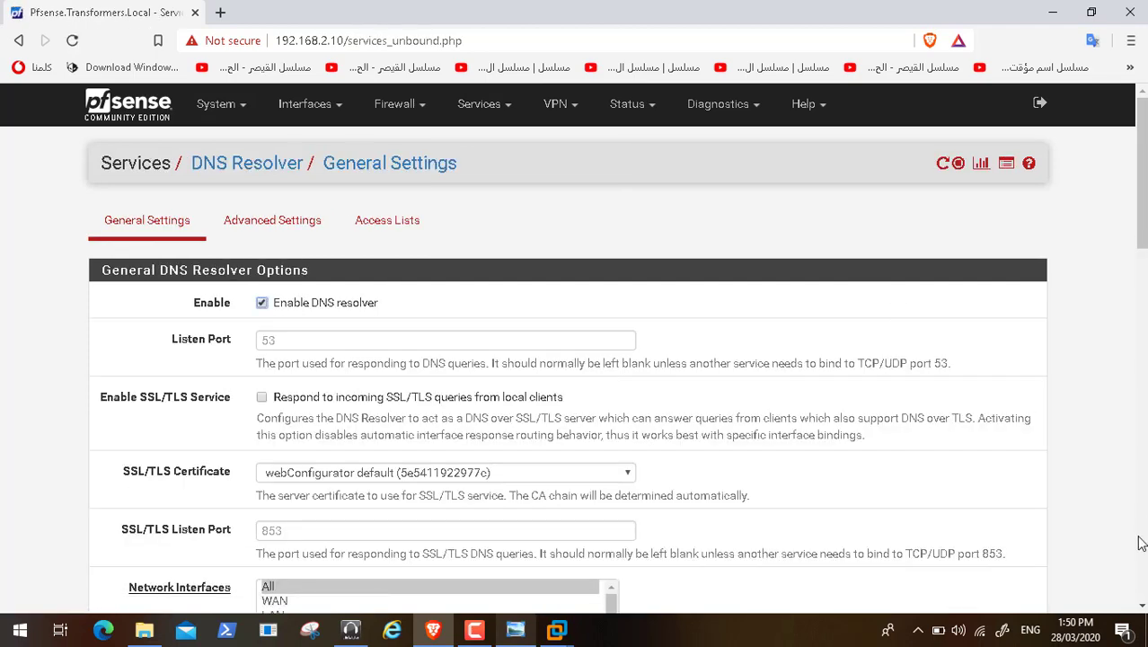
scroll(1141, 544, down, 10)
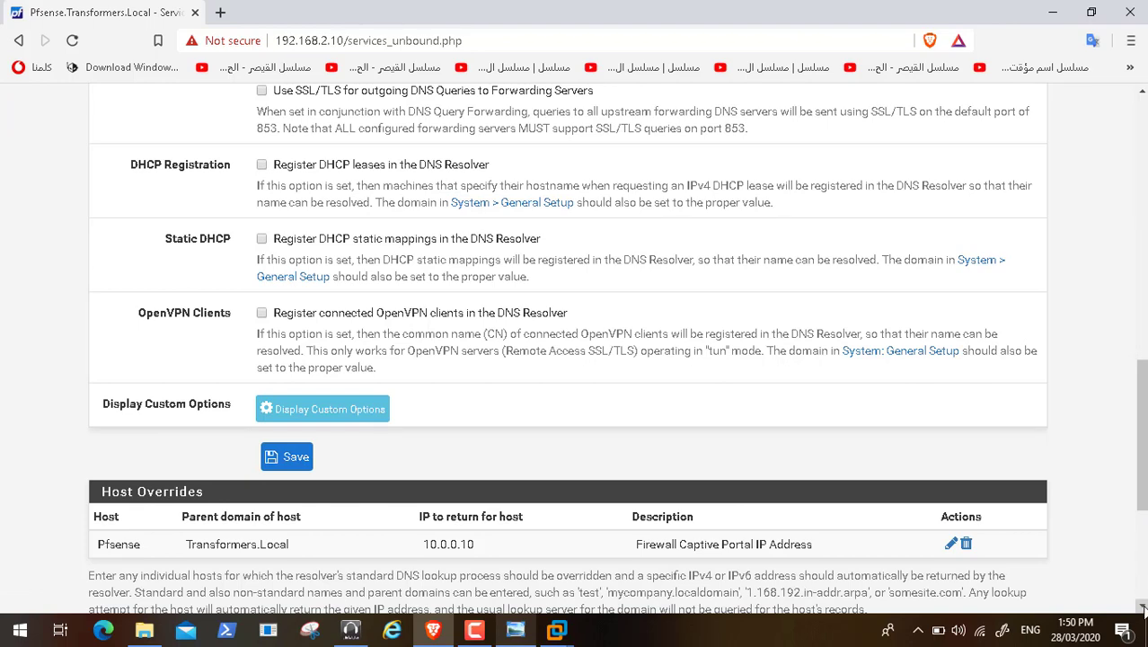
scroll(1139, 600, down, 3)
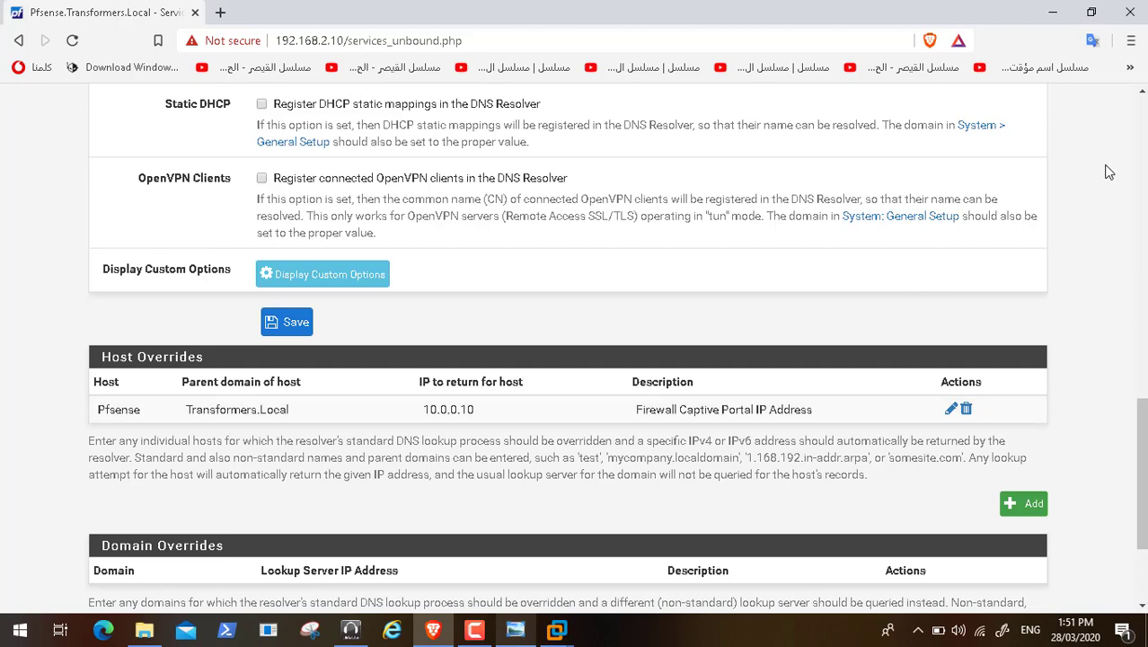
scroll(1109, 172, up, 15)
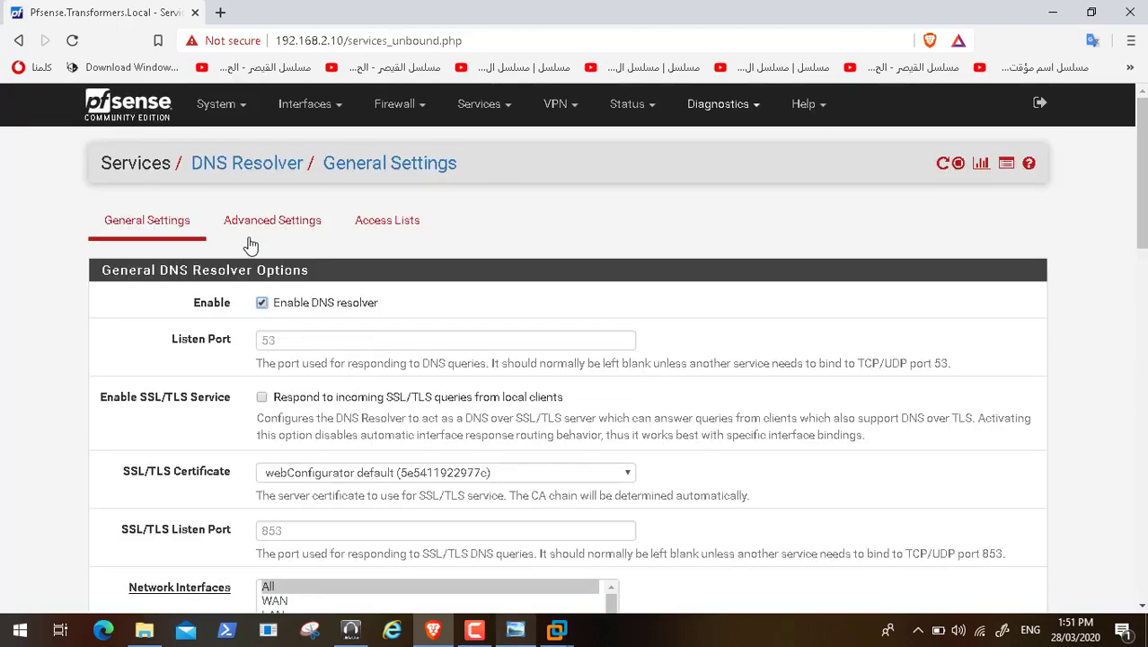
Step: Open the dashboard in a new tab and check the Pfsense.Transformers.Local hostname
right_click(142, 98)
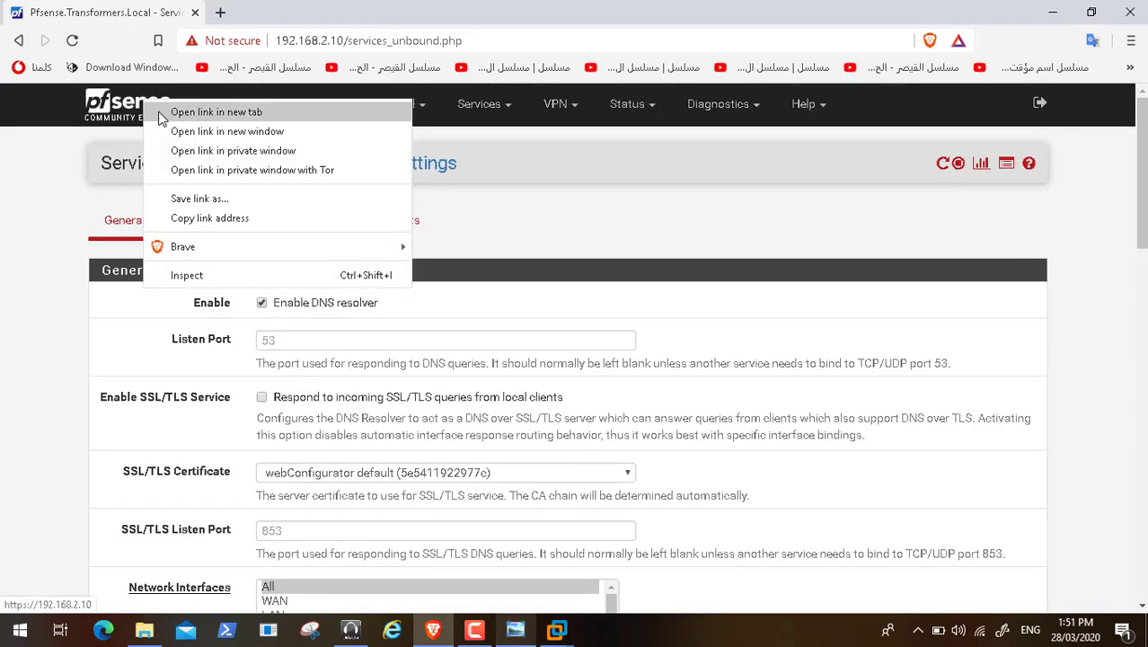
click(161, 118)
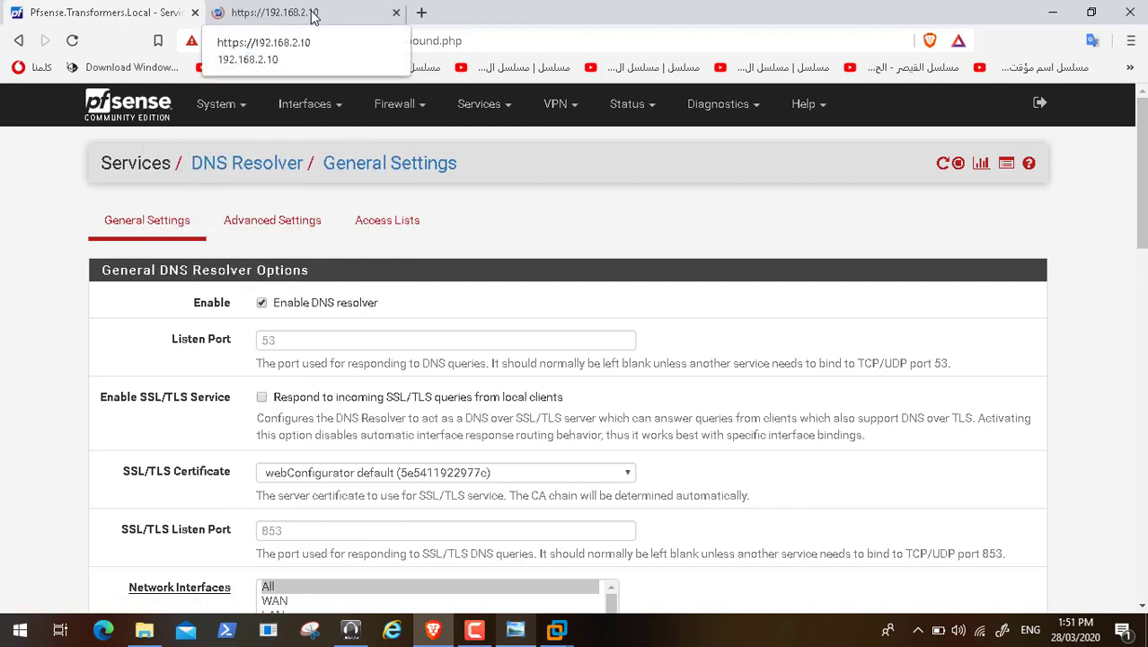
click(314, 15)
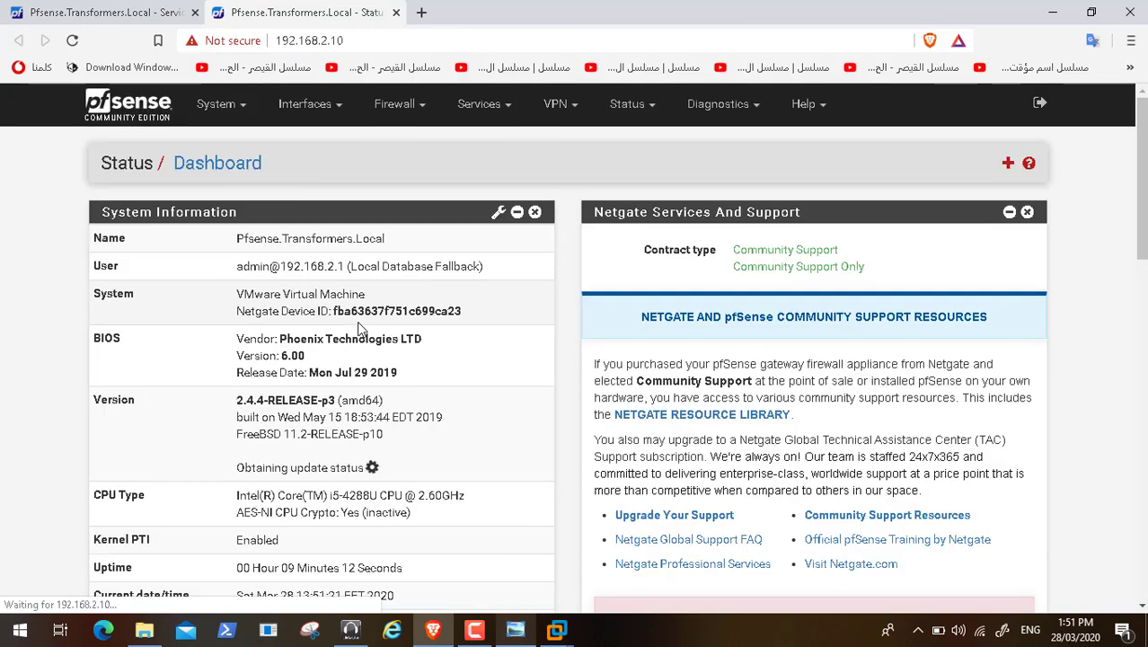
double_click(229, 238)
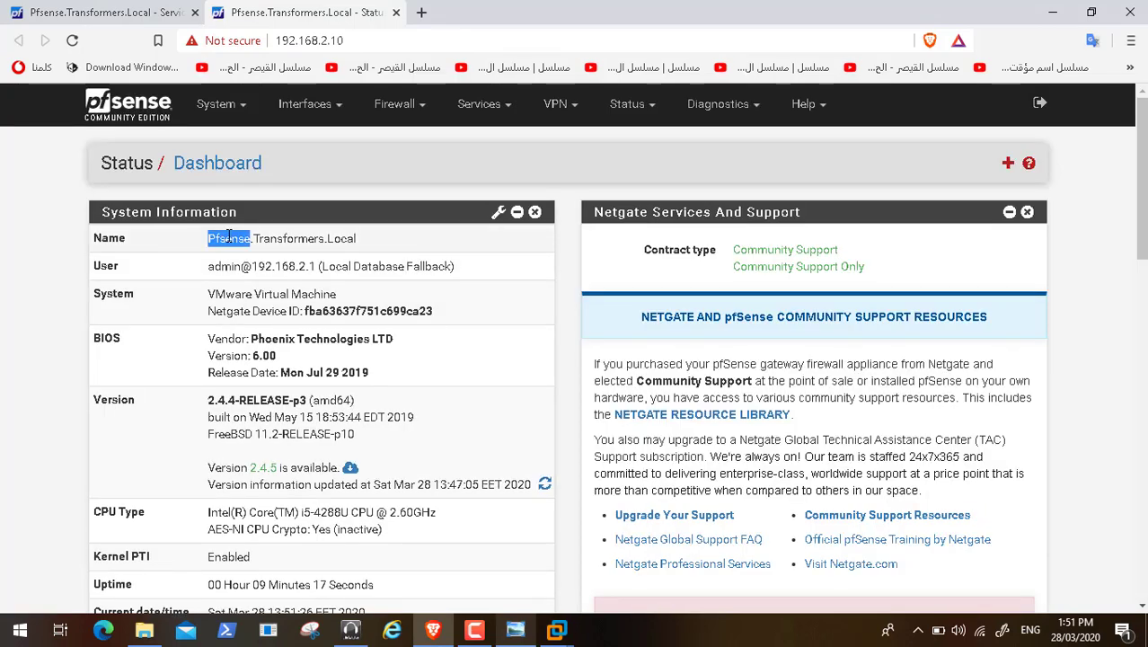
double_click(314, 238)
double_click(341, 238)
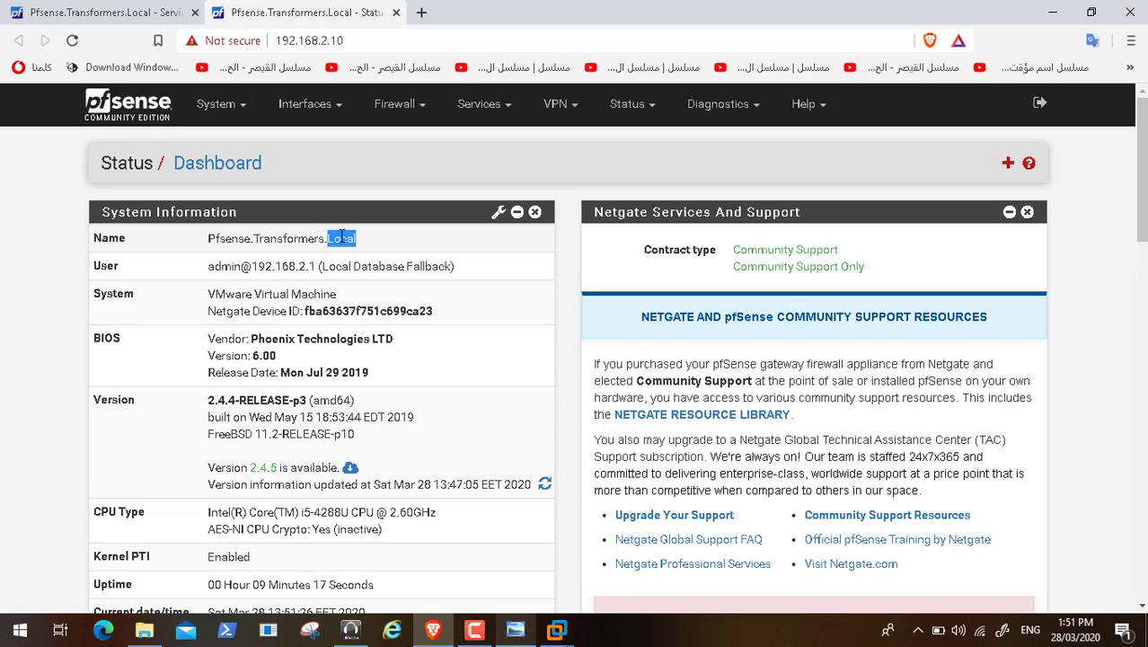
Step: Inspect the Pfsense host override edit form without changes and return to General Settings
click(109, 11)
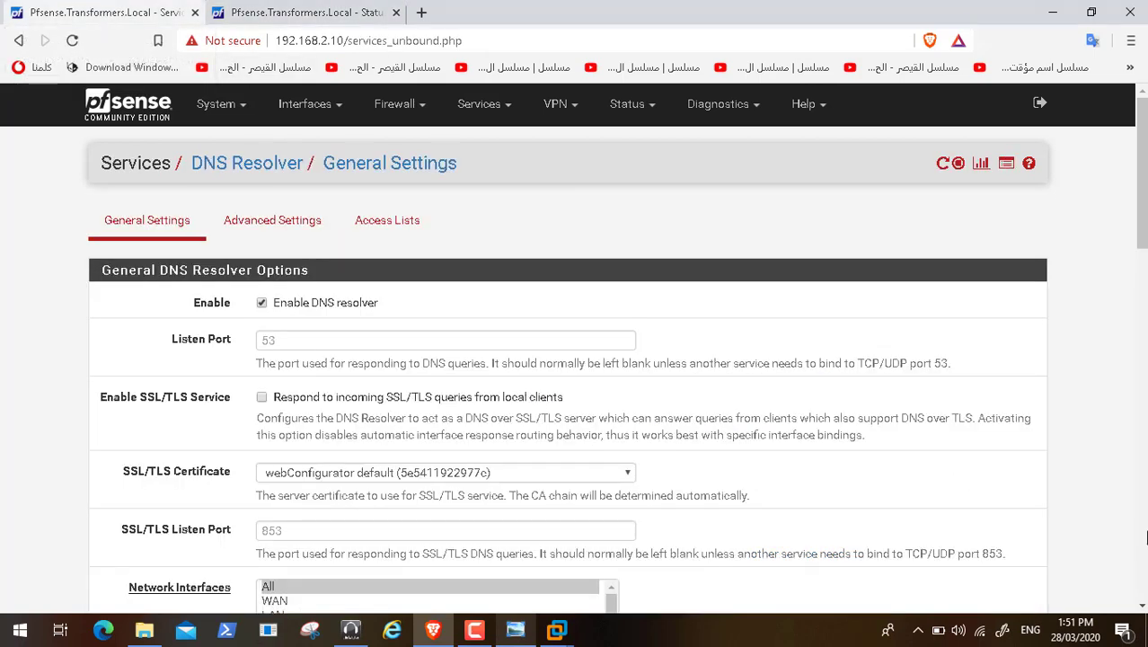
scroll(1146, 537, down, 15)
scroll(1145, 545, down, 3)
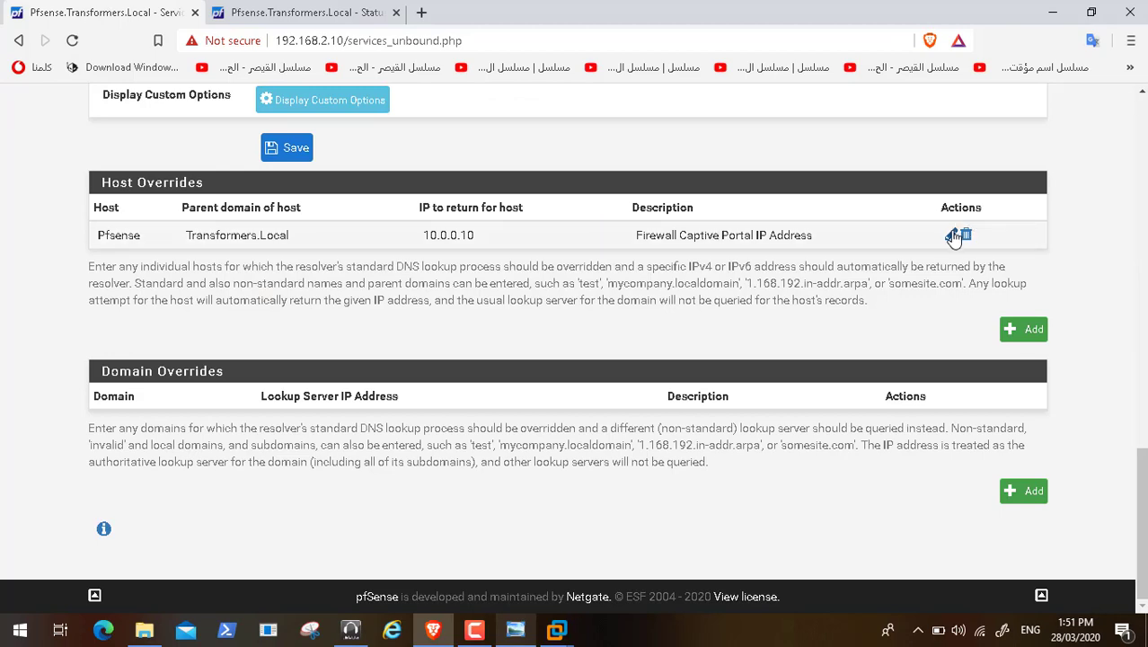
click(951, 235)
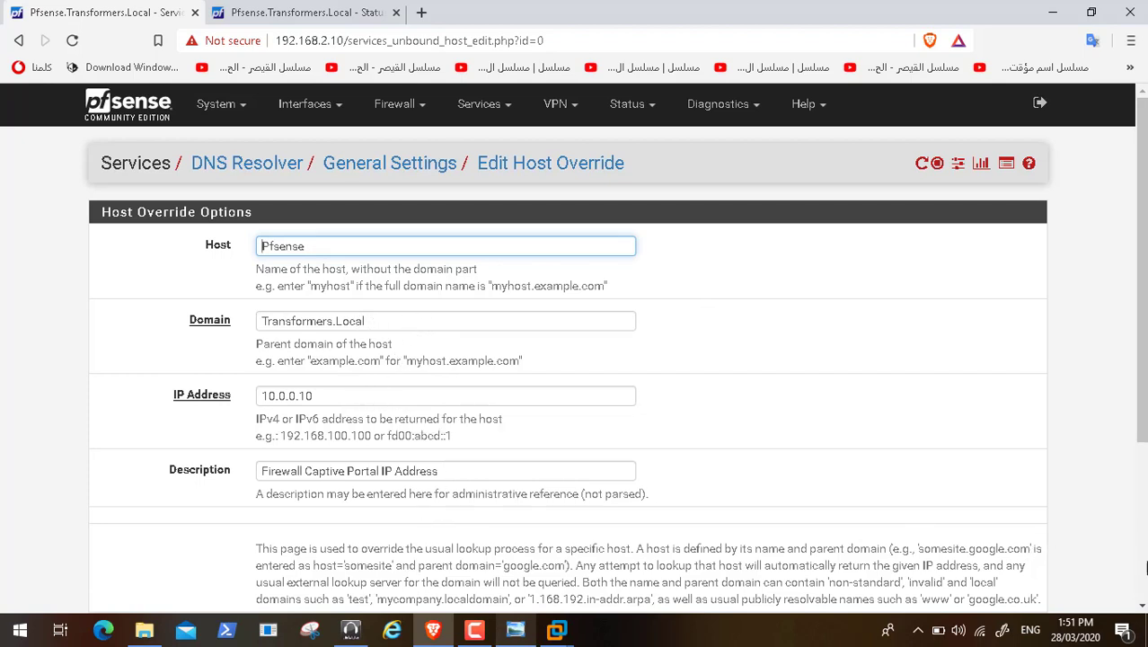
click(1141, 573)
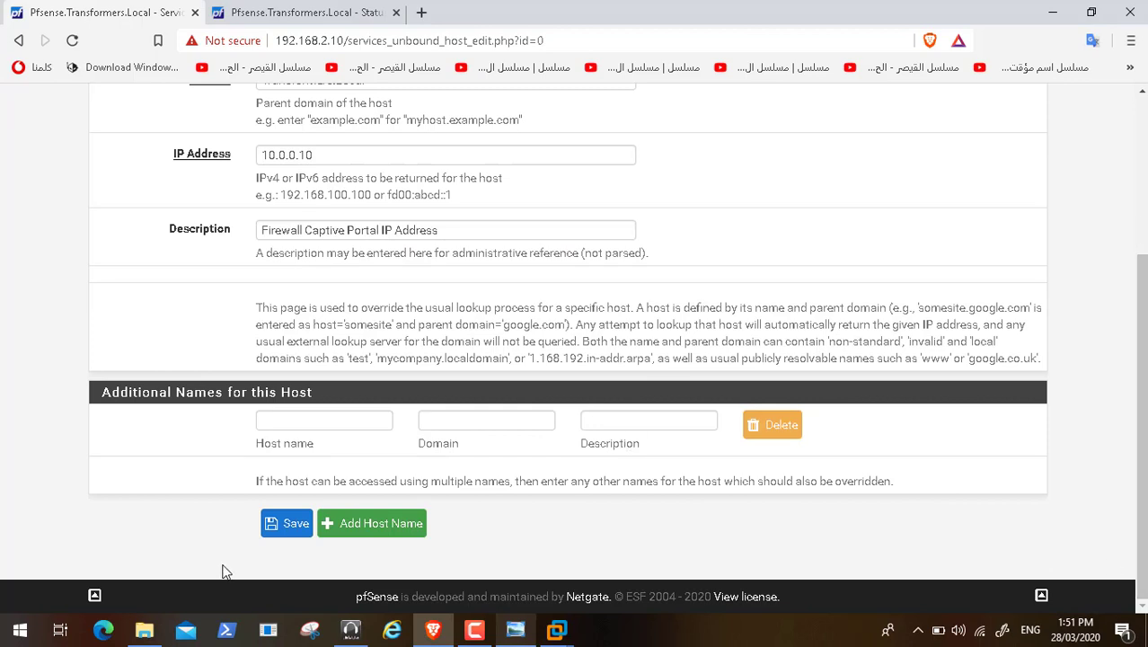
click(1141, 148)
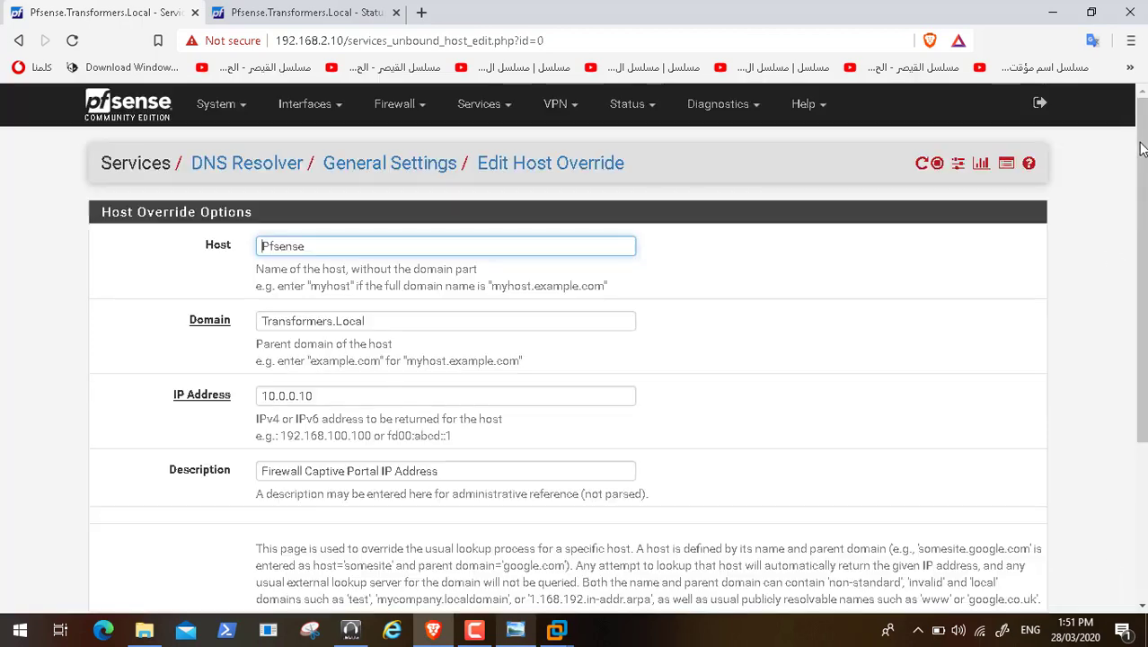
click(334, 170)
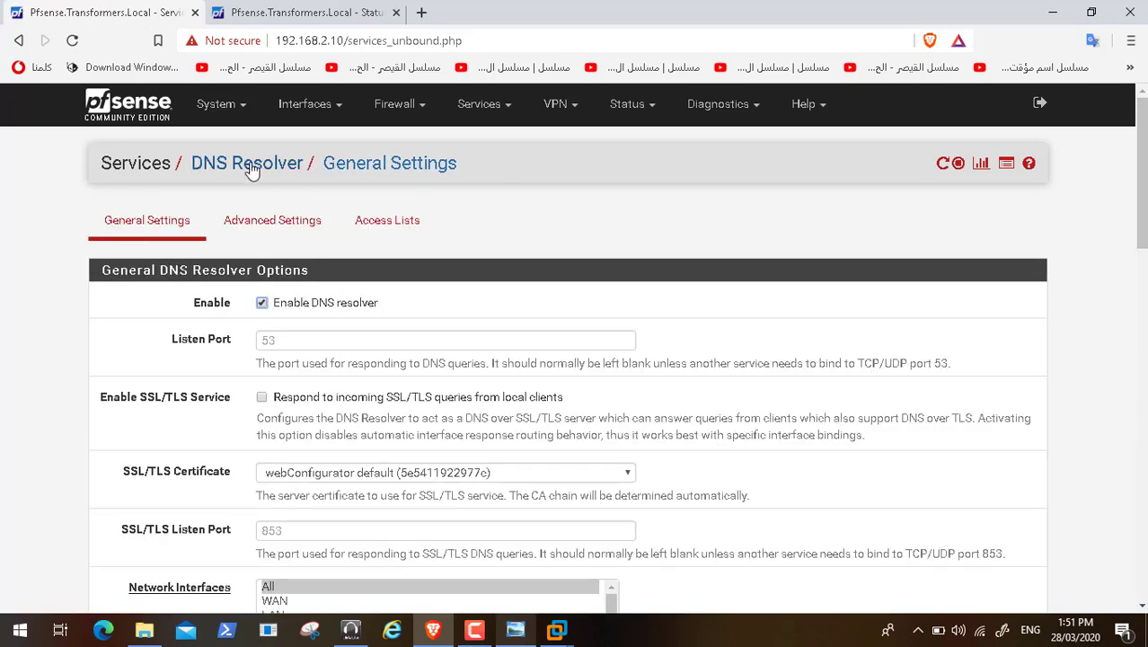
Step: Review the Guest_WiFi_Internet_Portal captive portal zone settings, including timeouts, then close that tab
click(335, 13)
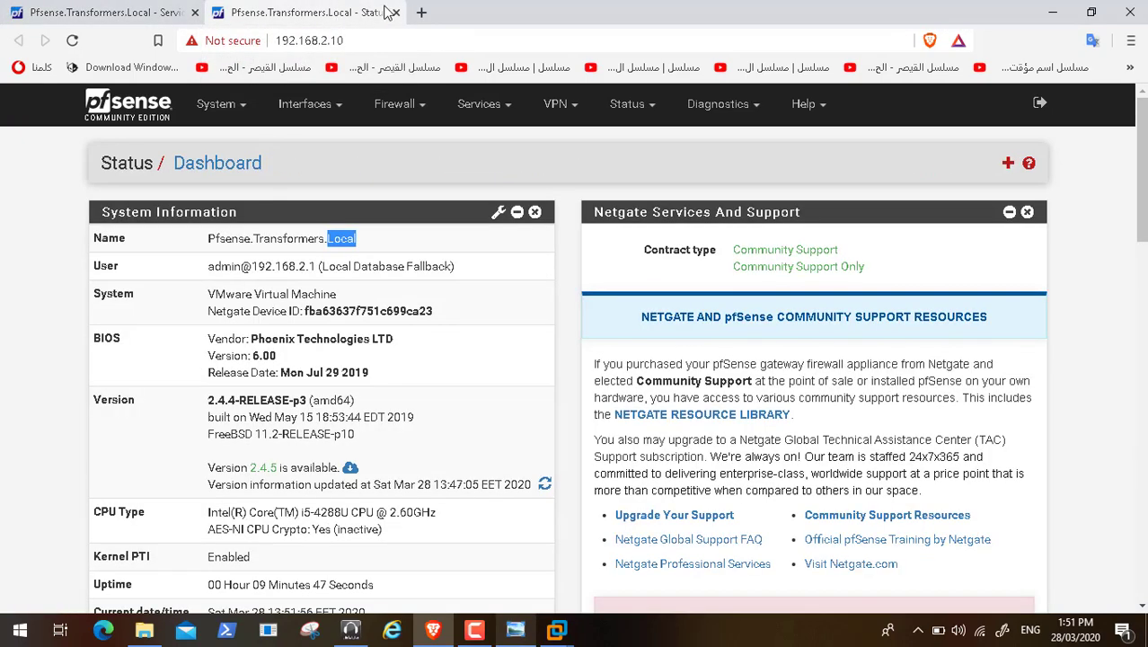
click(505, 109)
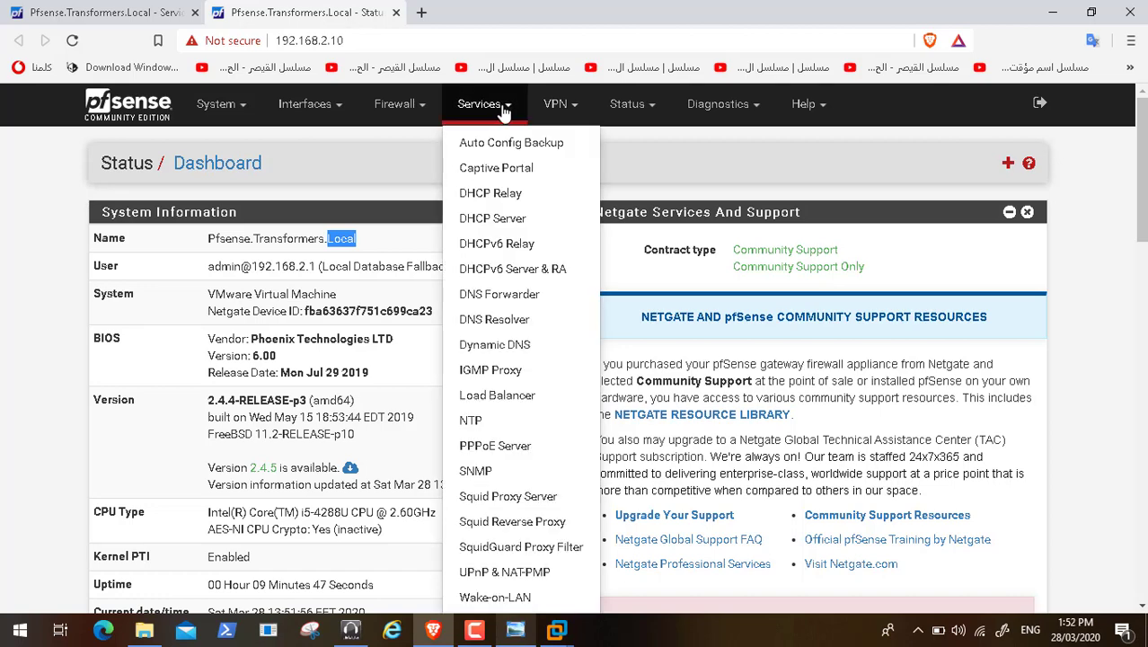
click(529, 176)
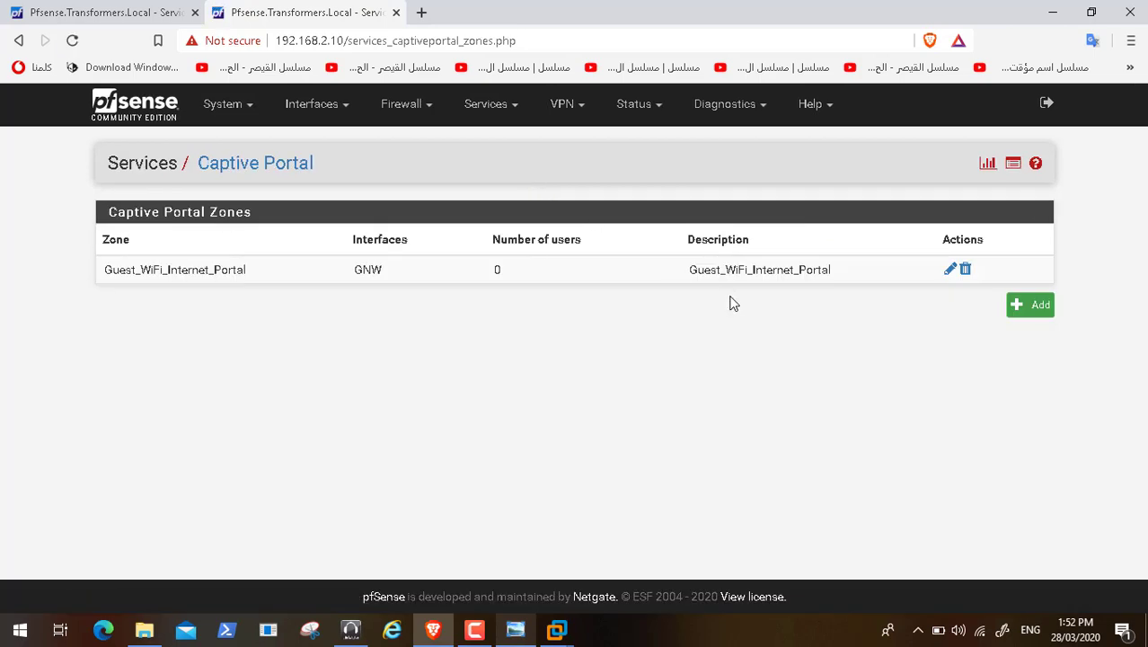
click(950, 271)
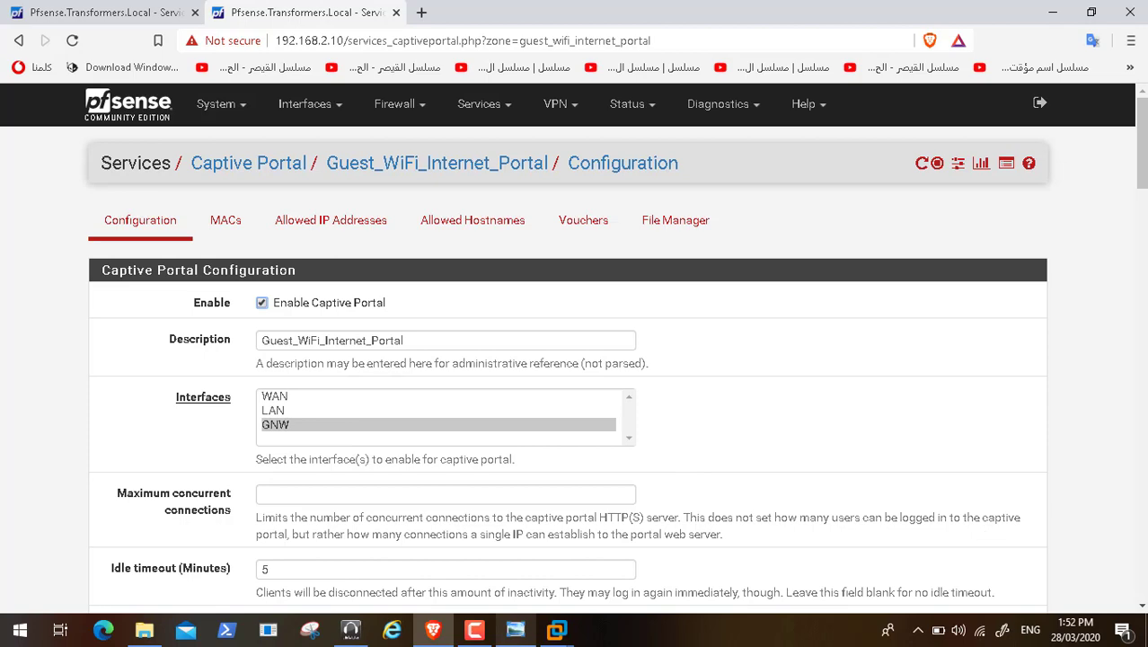
click(1143, 609)
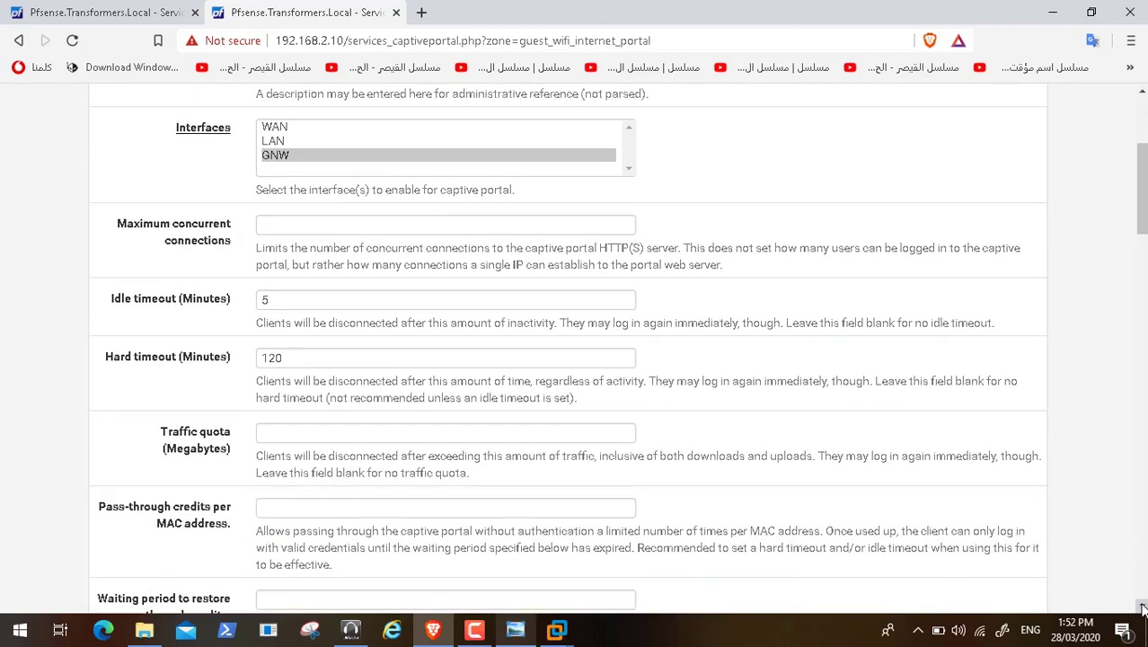
drag(1143, 608, 1143, 609)
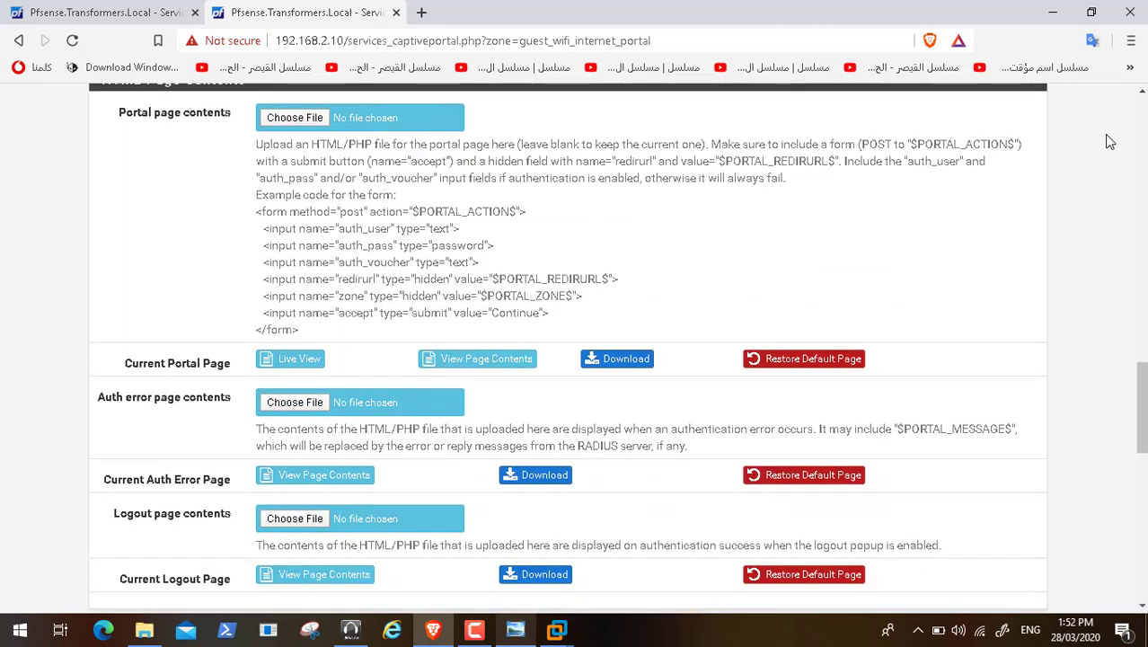
drag(1141, 94, 1141, 94)
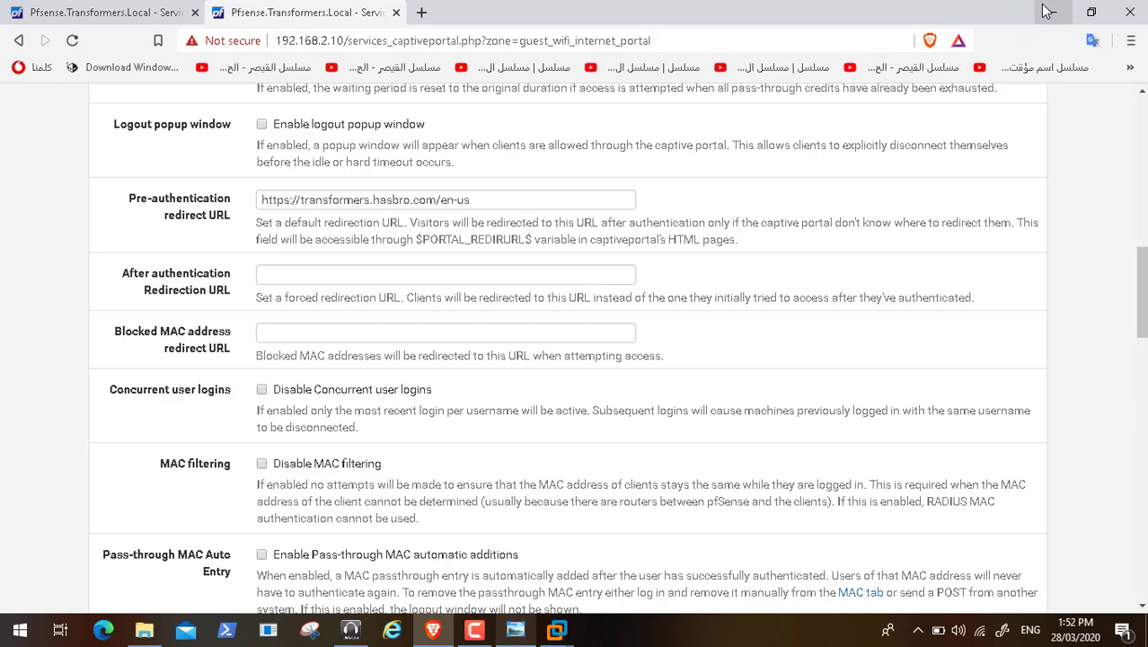
click(397, 12)
Step: Log out of pfSense, close the browser, and power on the GuestInternetWifi VM
click(1039, 102)
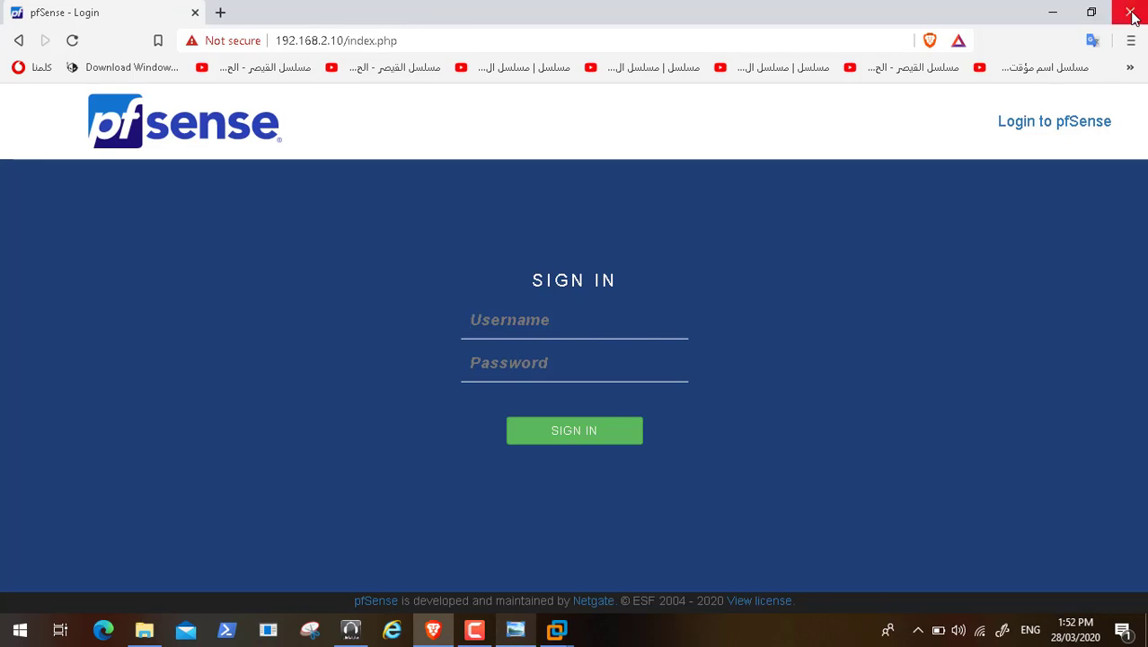
click(1129, 12)
click(629, 66)
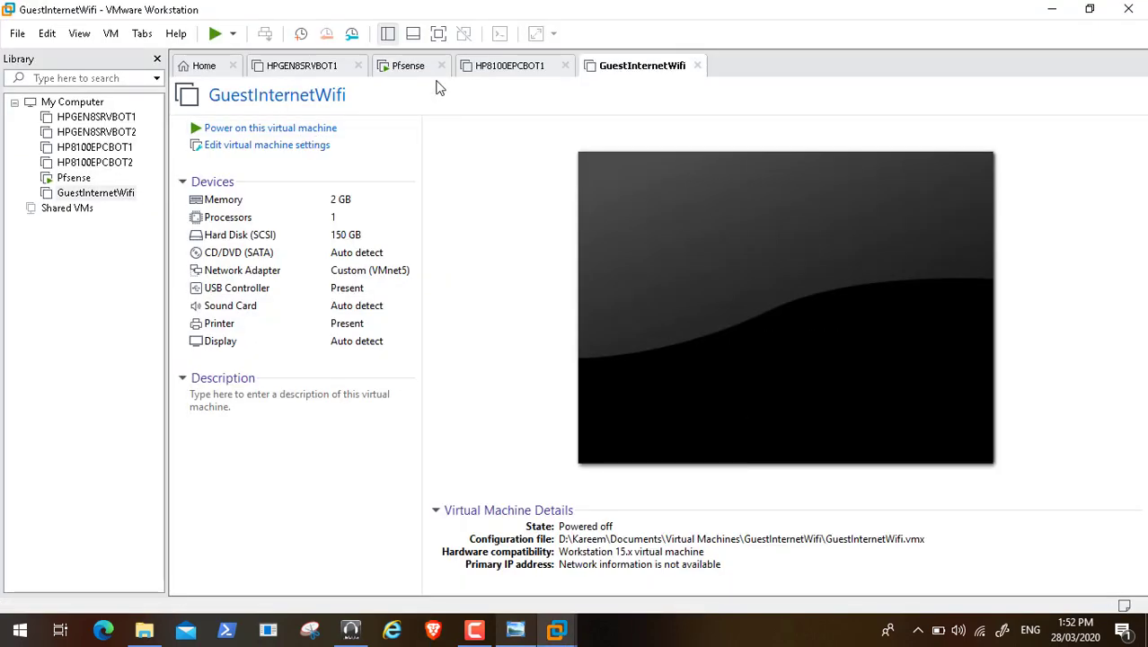
click(408, 66)
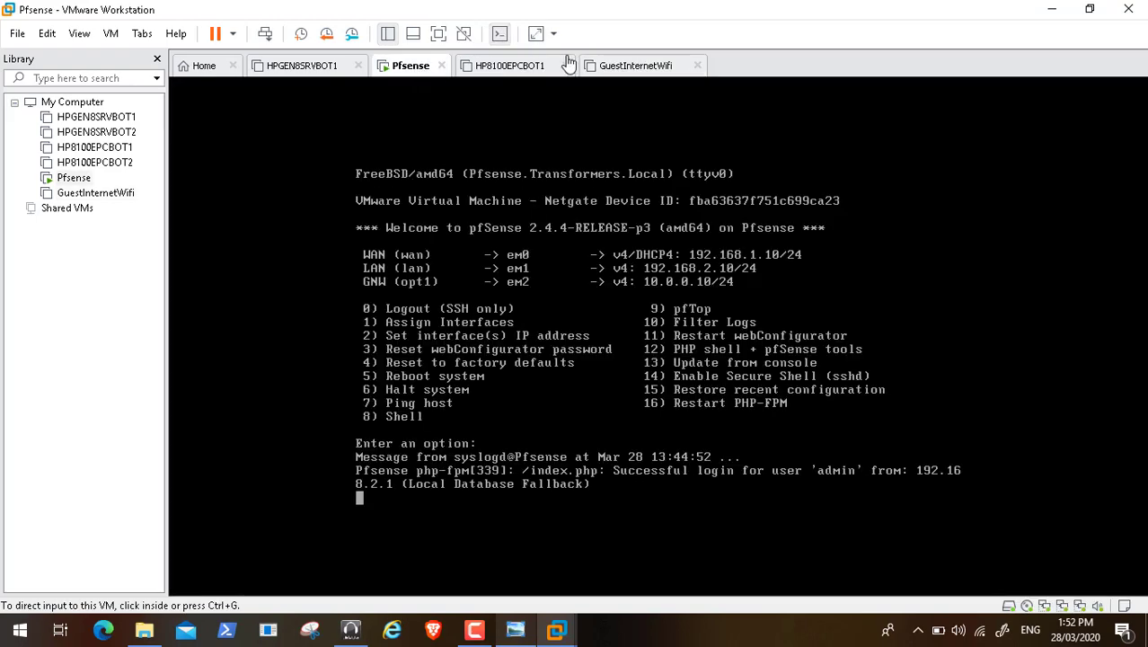
click(613, 67)
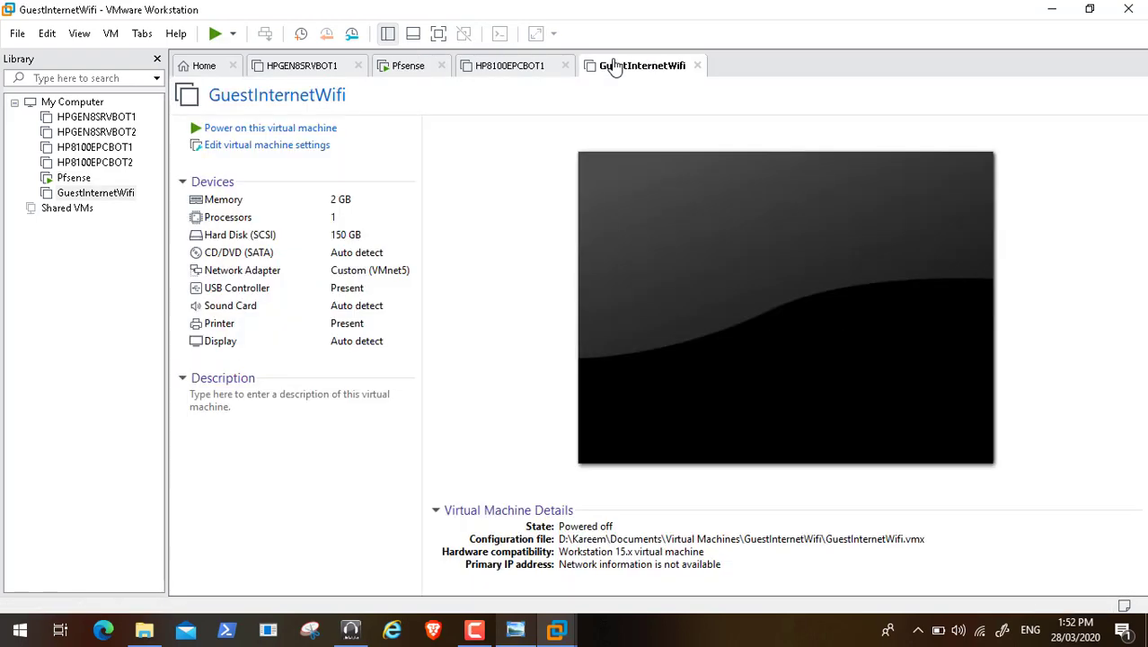
click(316, 130)
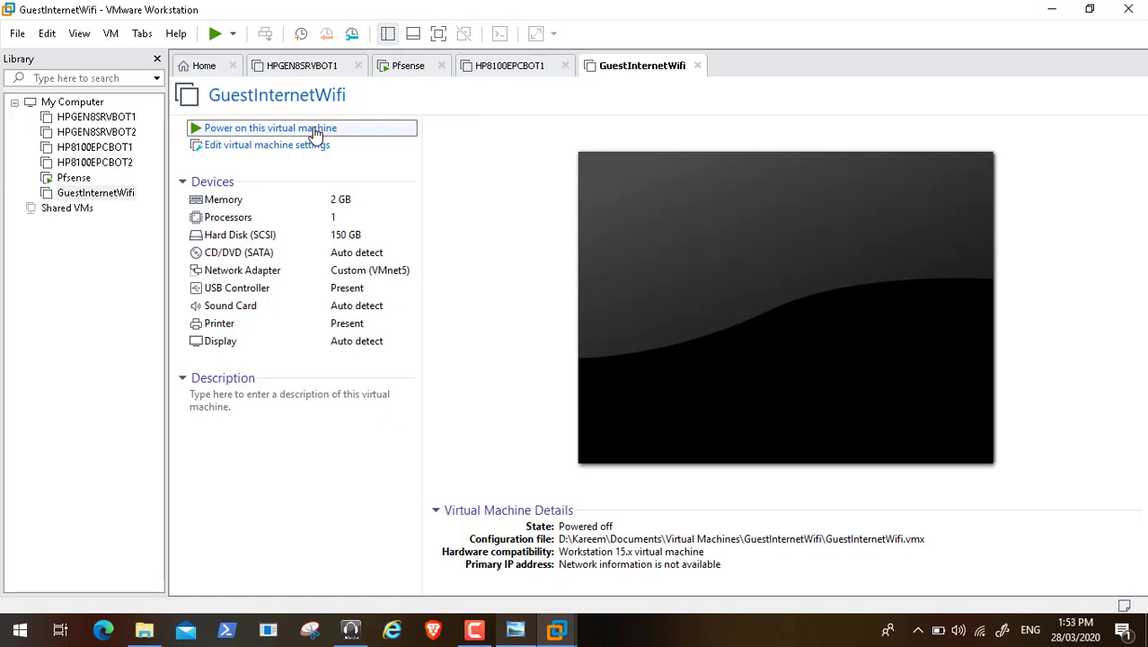
click(317, 131)
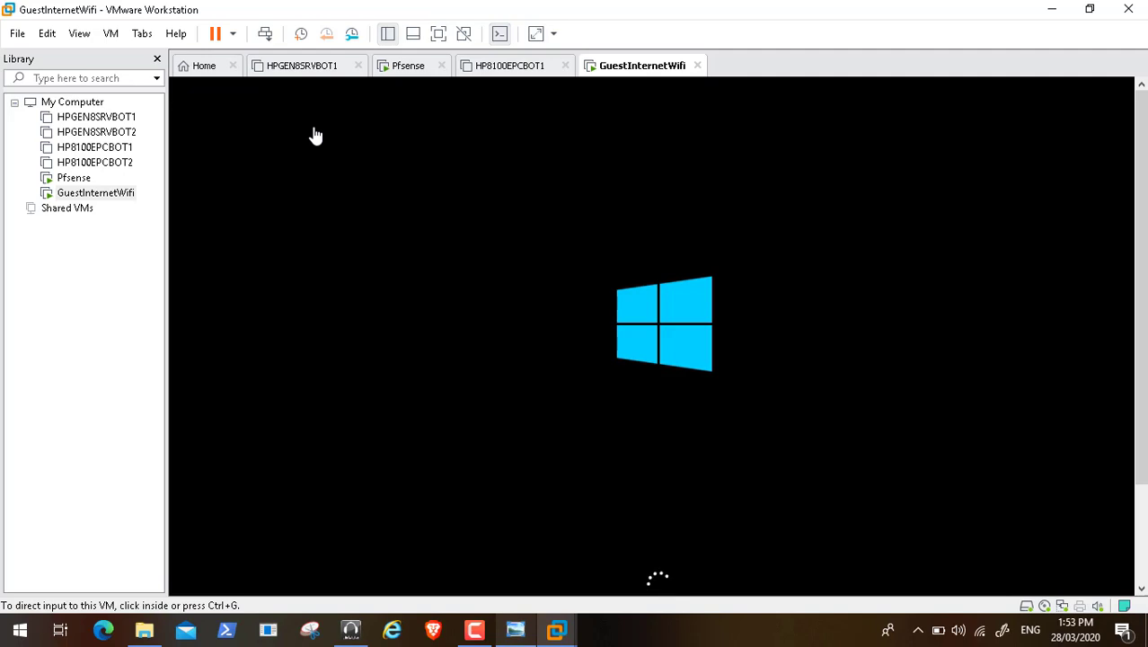
Step: Stop the boot countdown and pick Windows 10 on the GuestInternetWifi boot menu
click(474, 628)
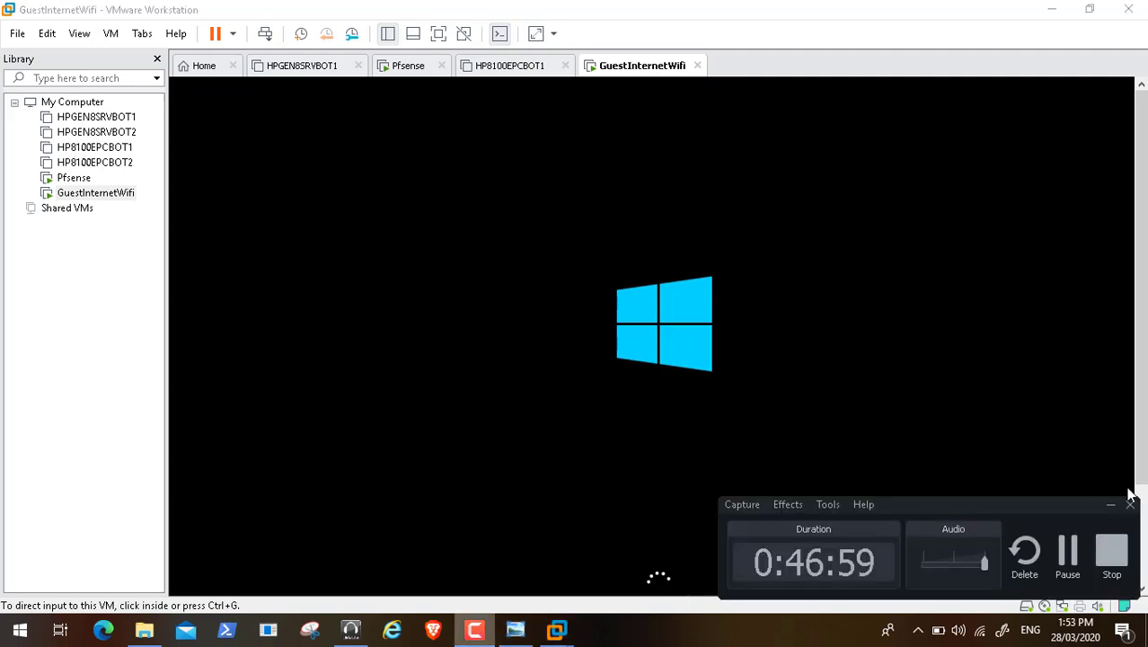
click(1111, 505)
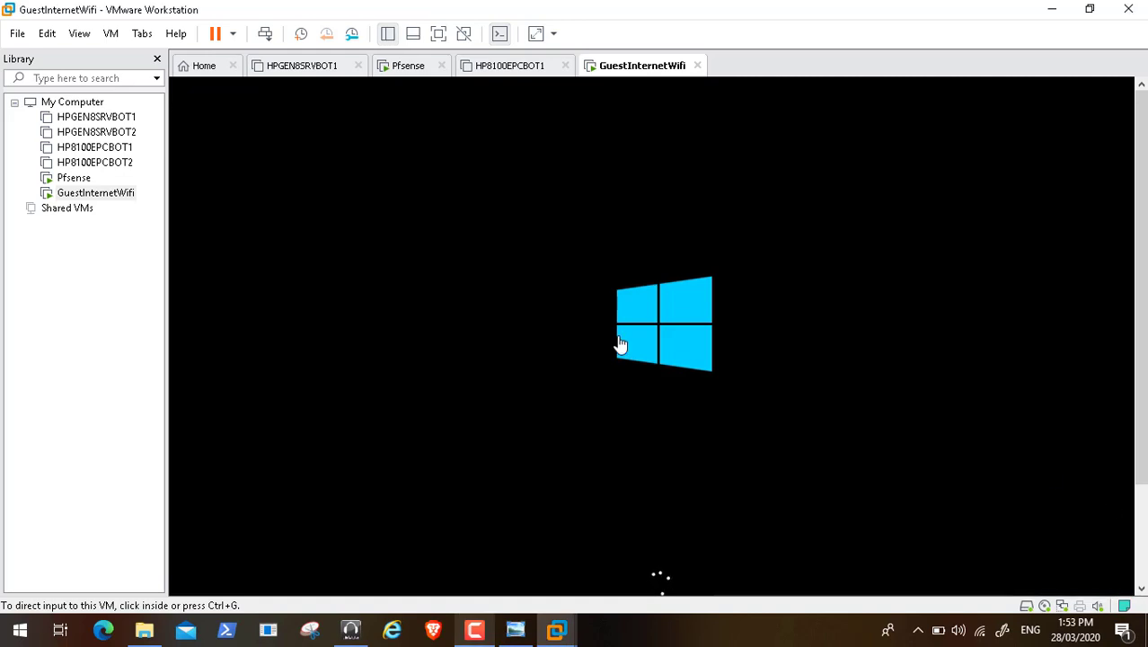
click(475, 631)
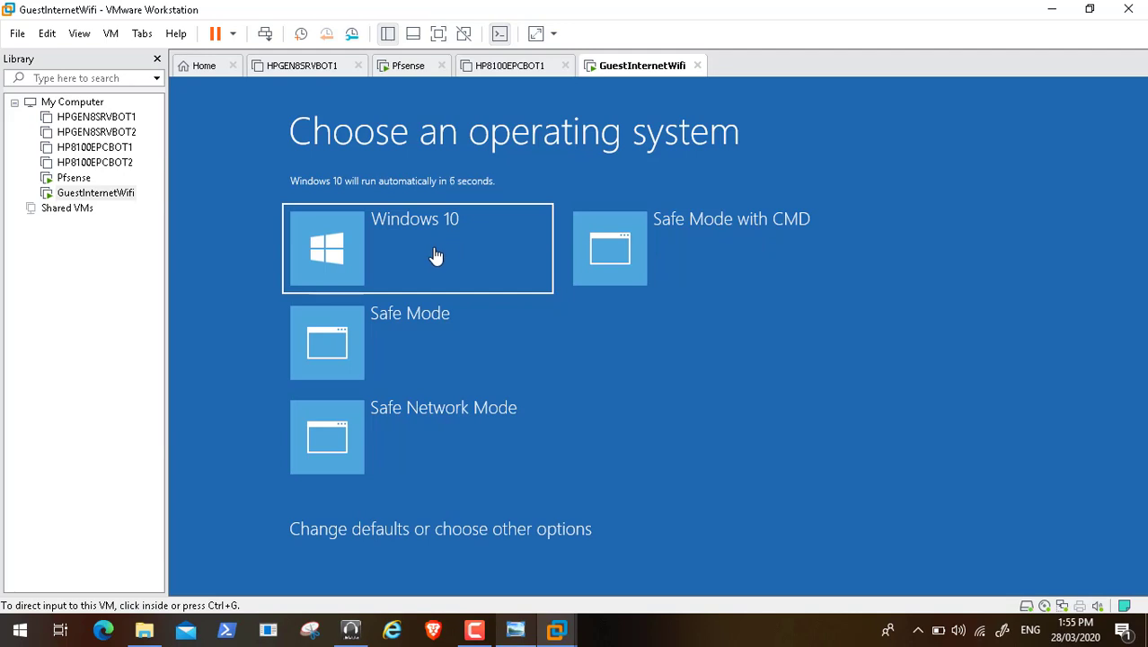
click(391, 248)
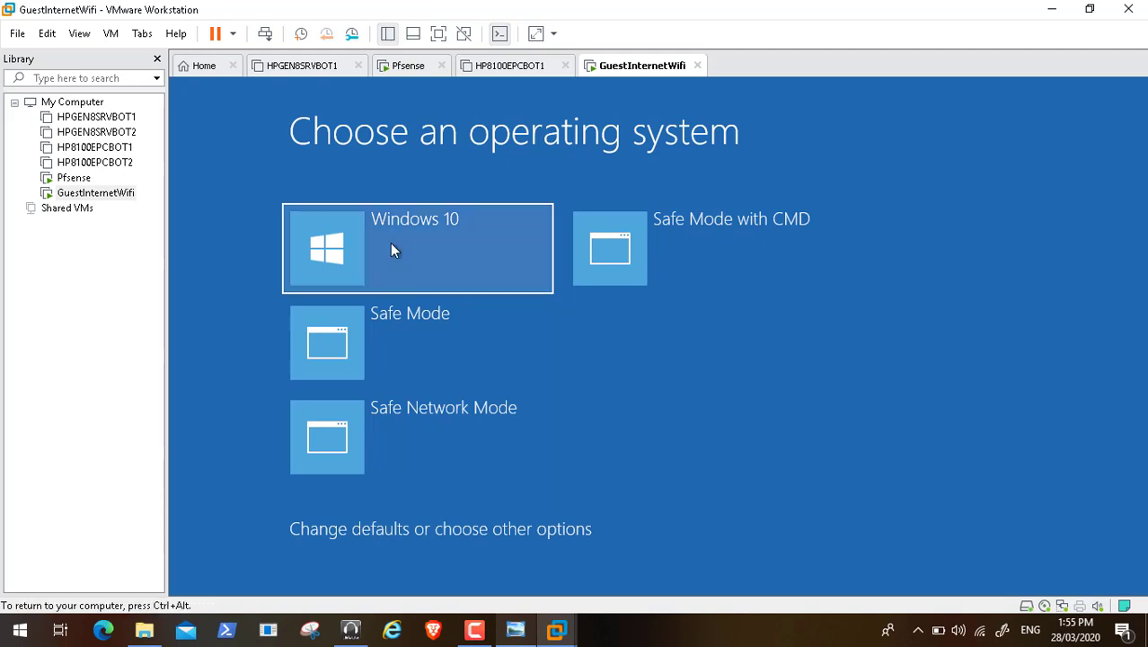
click(325, 269)
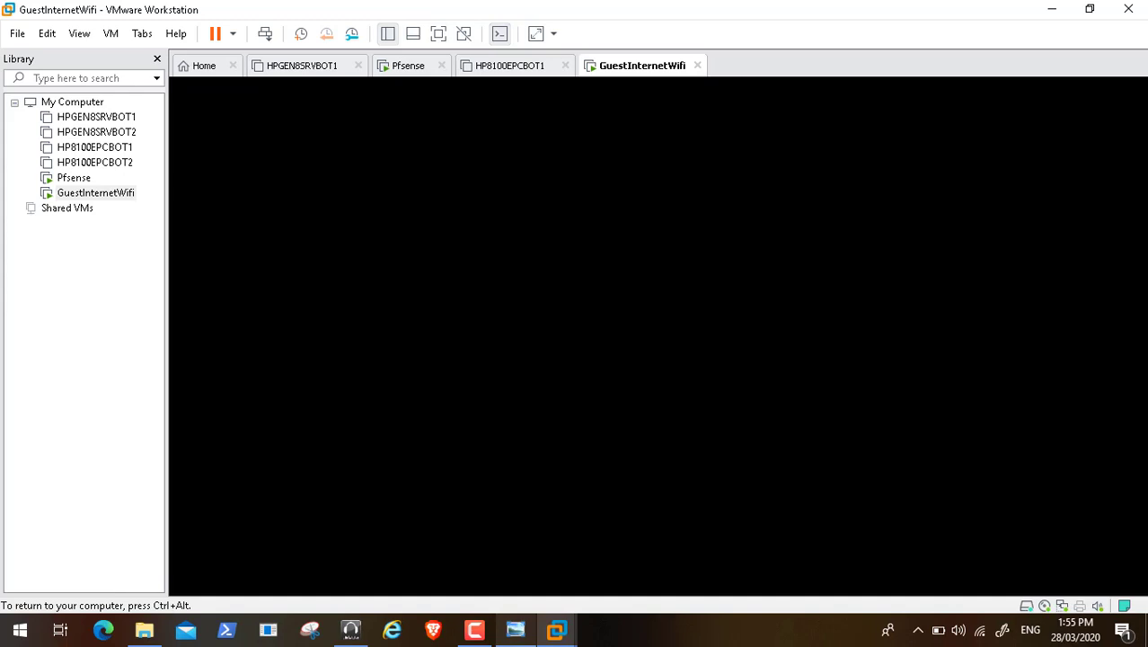
Step: Sign in to the GuestInternetWifi Windows guest with the account password
key(ctrl+alt)
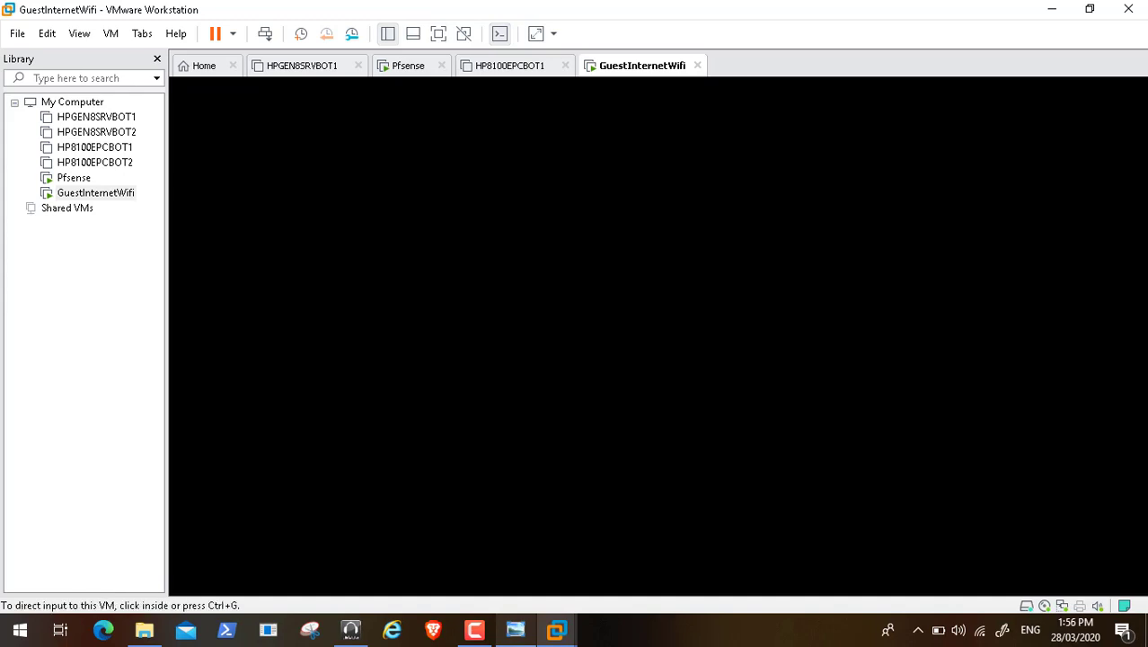
click(418, 271)
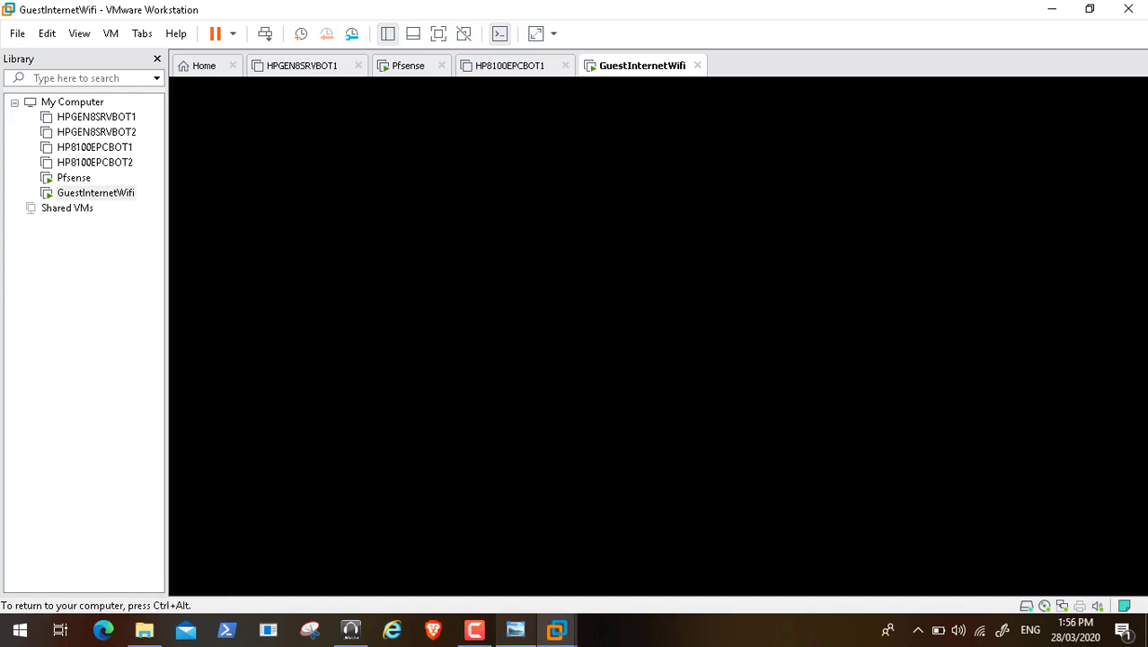
key(ctrl+alt)
click(474, 634)
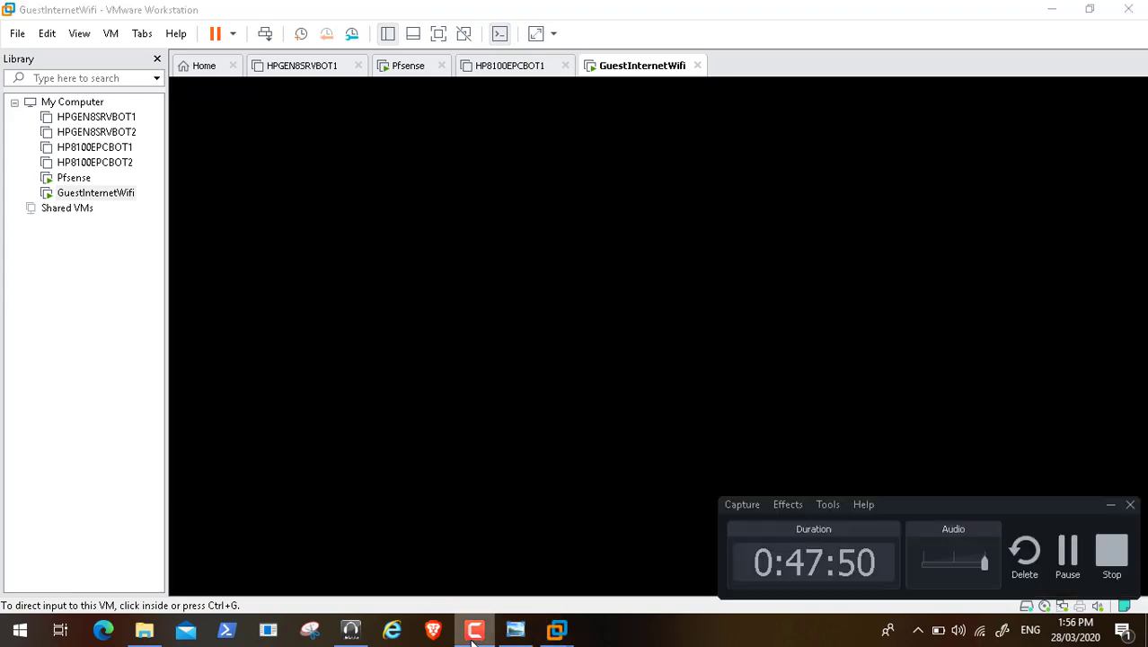
click(1068, 552)
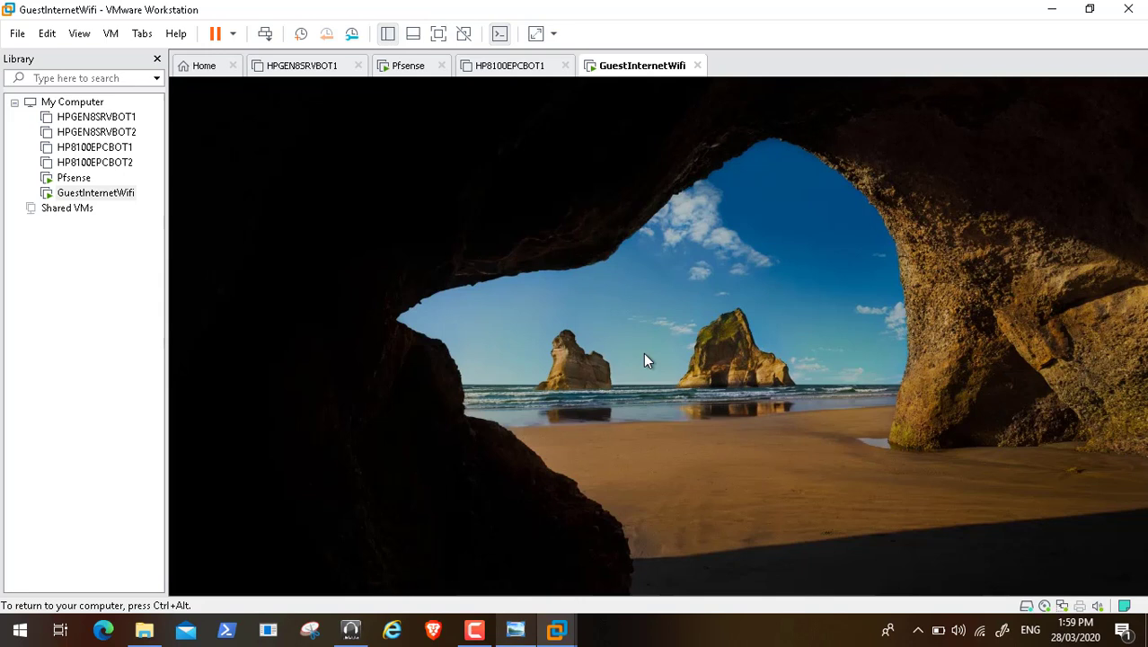
click(643, 353)
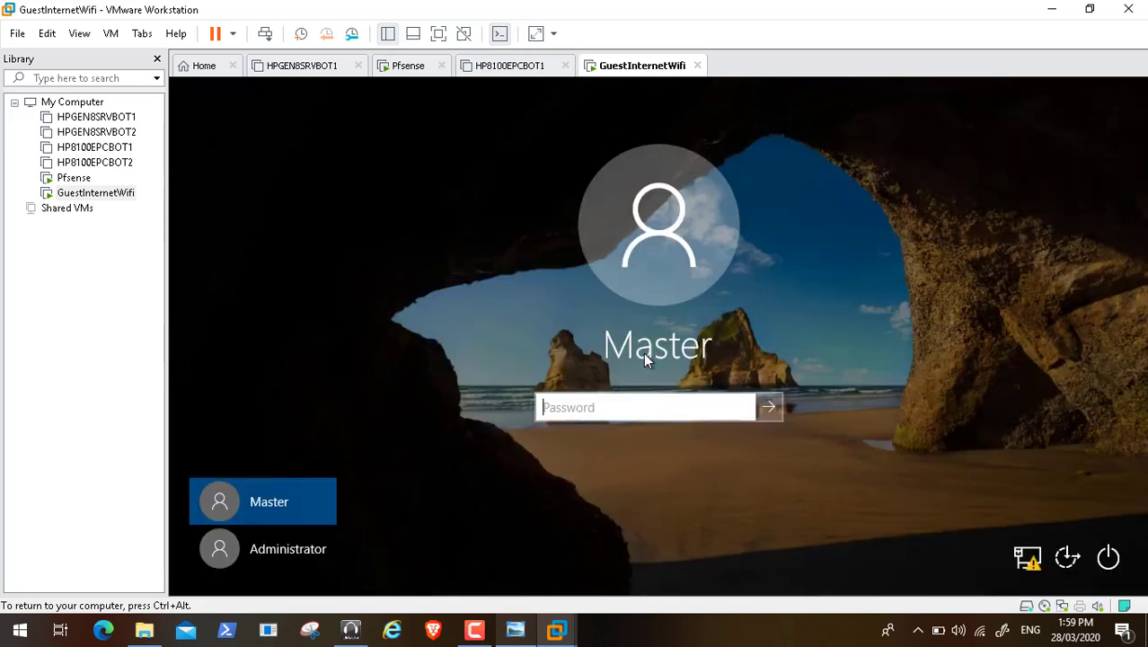
text(•)
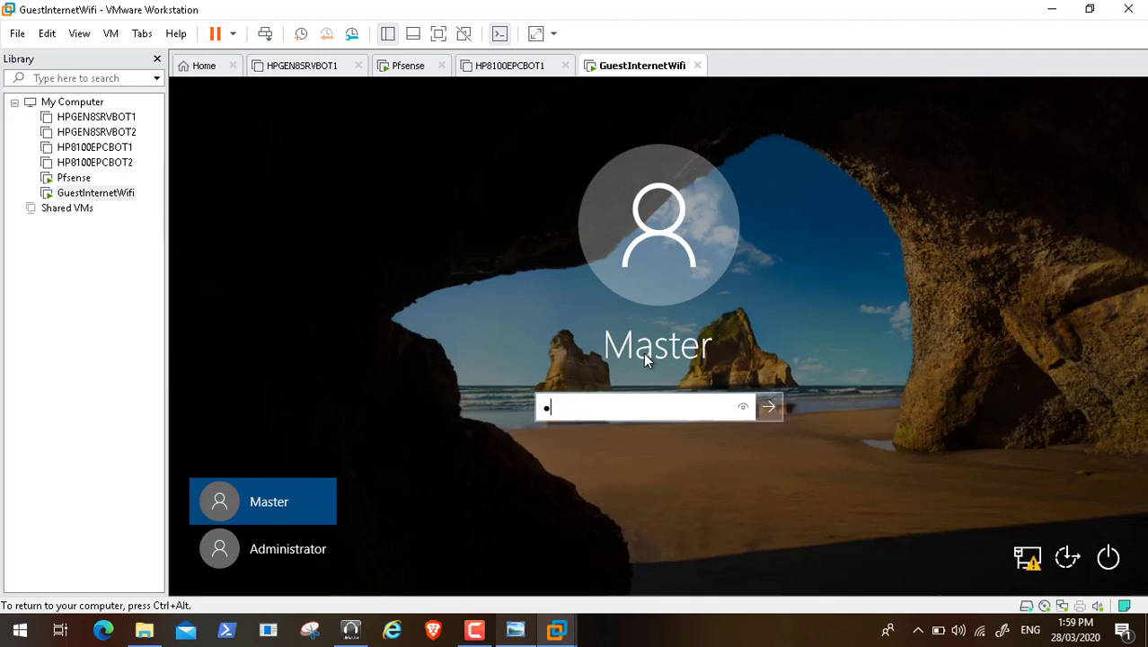
text(•••••••••)
key(Return)
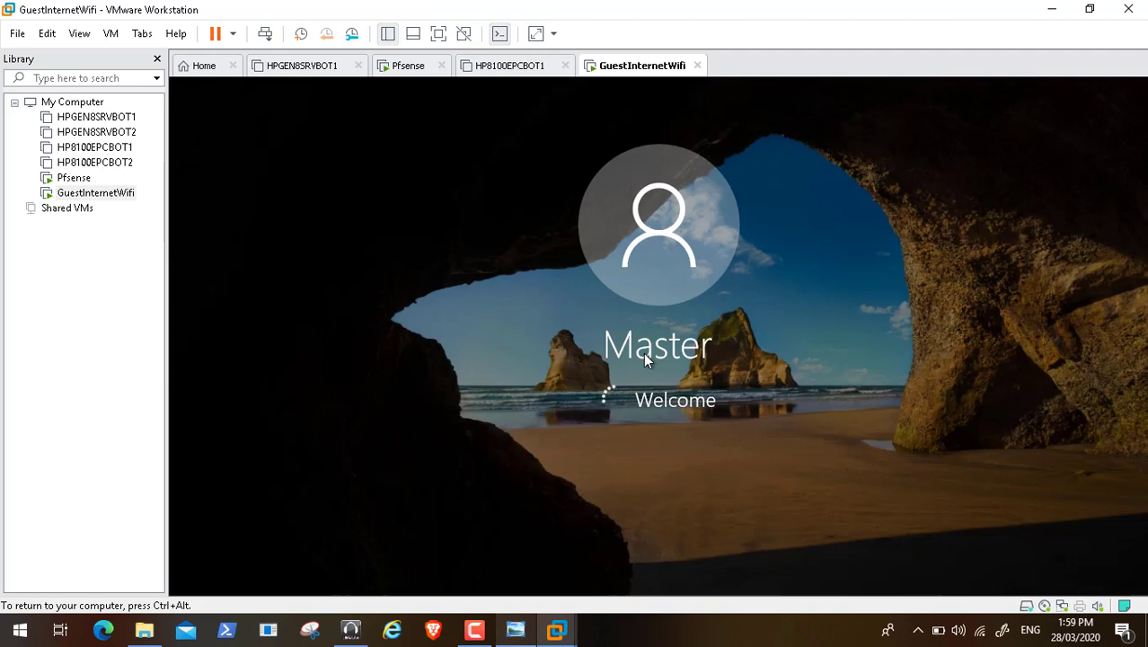
key(ctrl+alt)
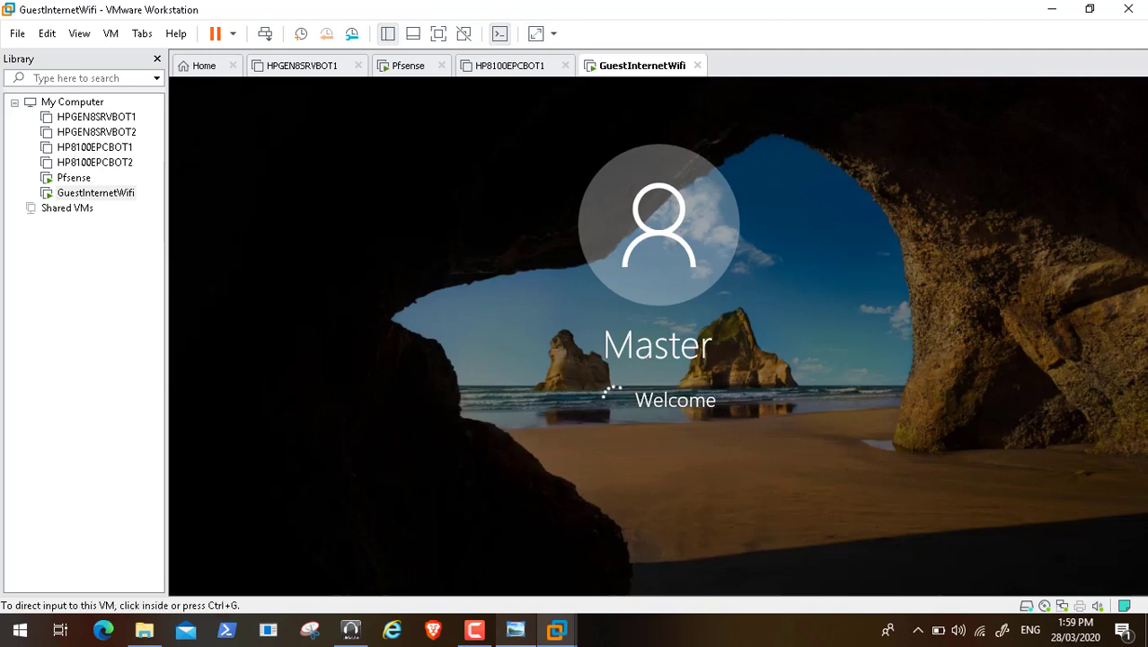
click(474, 629)
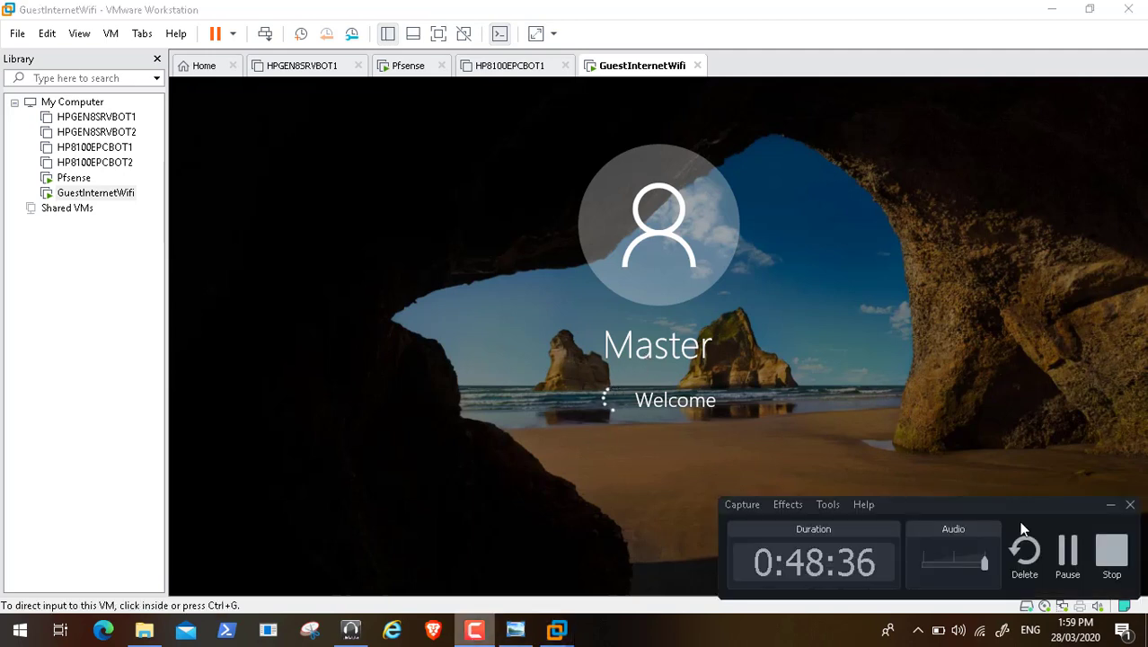
click(1067, 555)
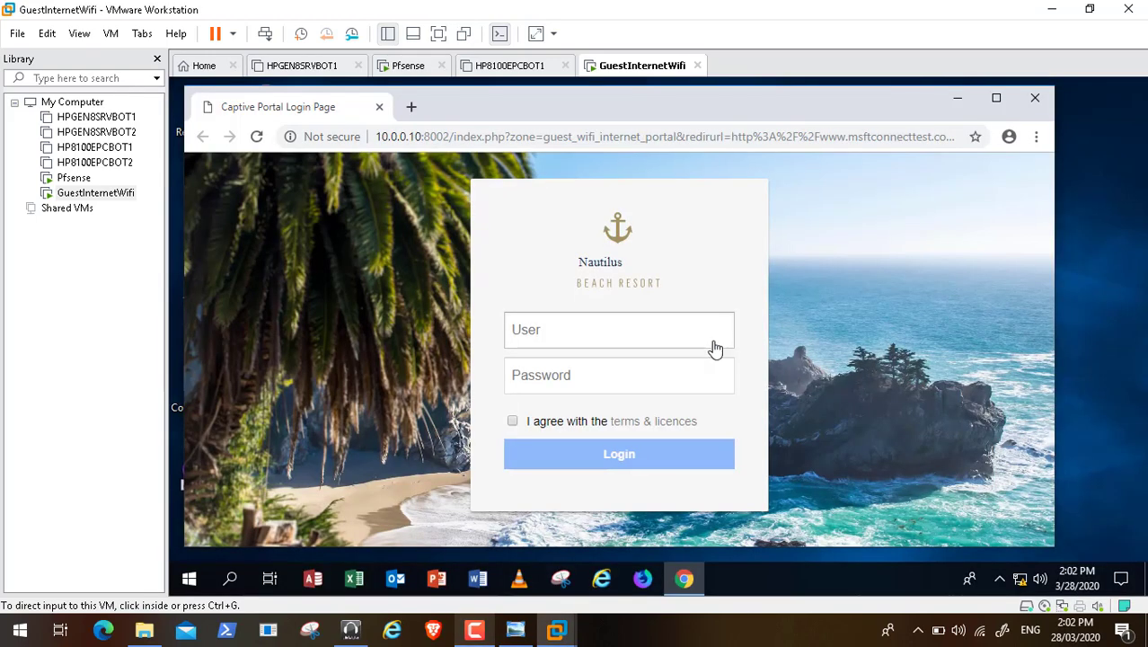
Step: Autofill the portal User field with 'Test', then minimize the browser and open Control Panel
click(559, 336)
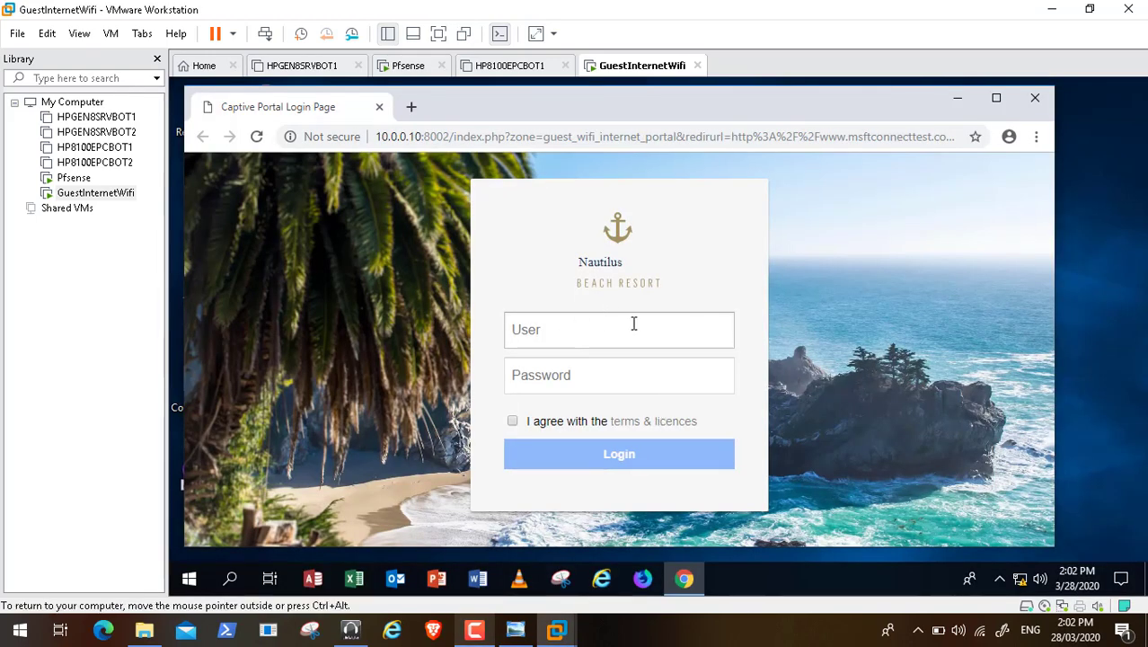
click(539, 338)
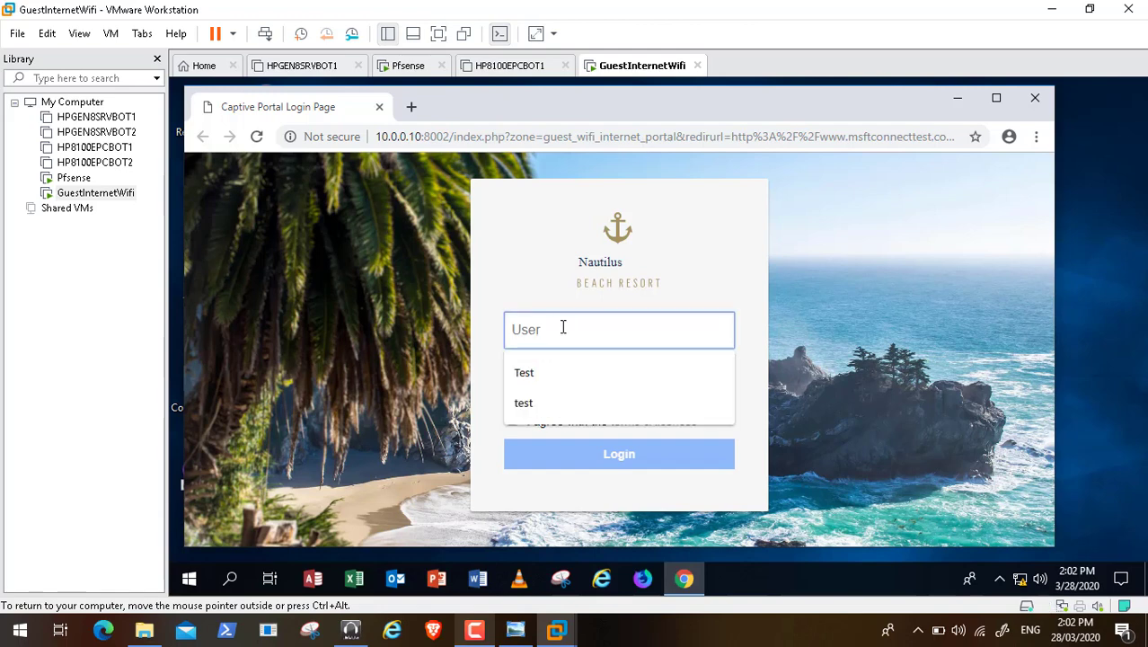
click(549, 372)
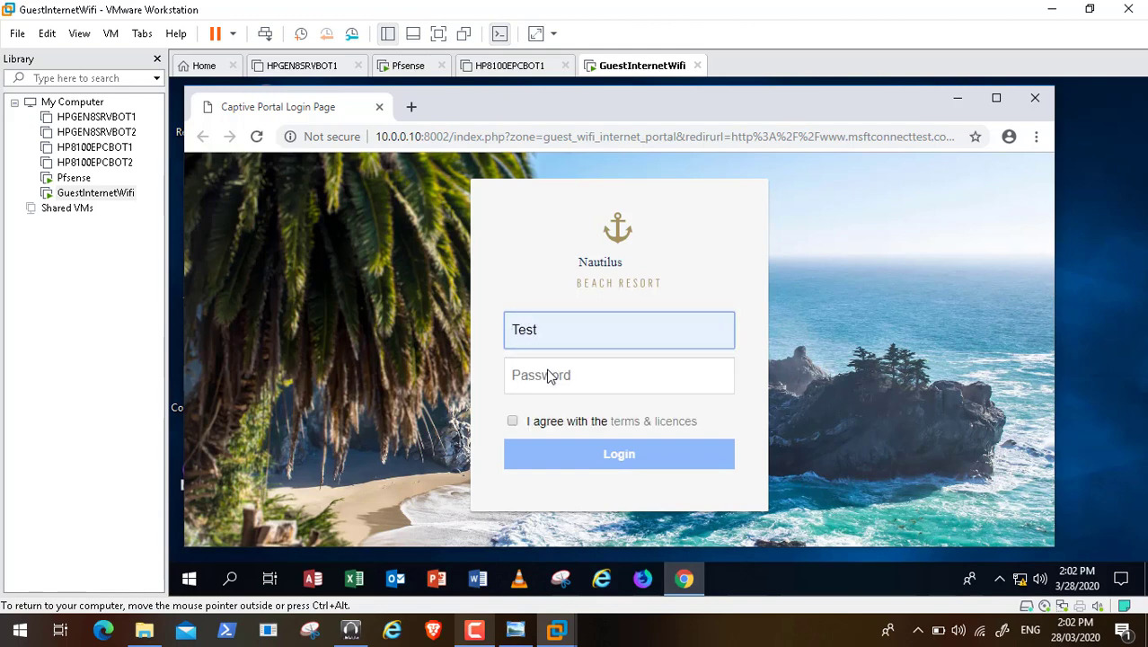
click(551, 375)
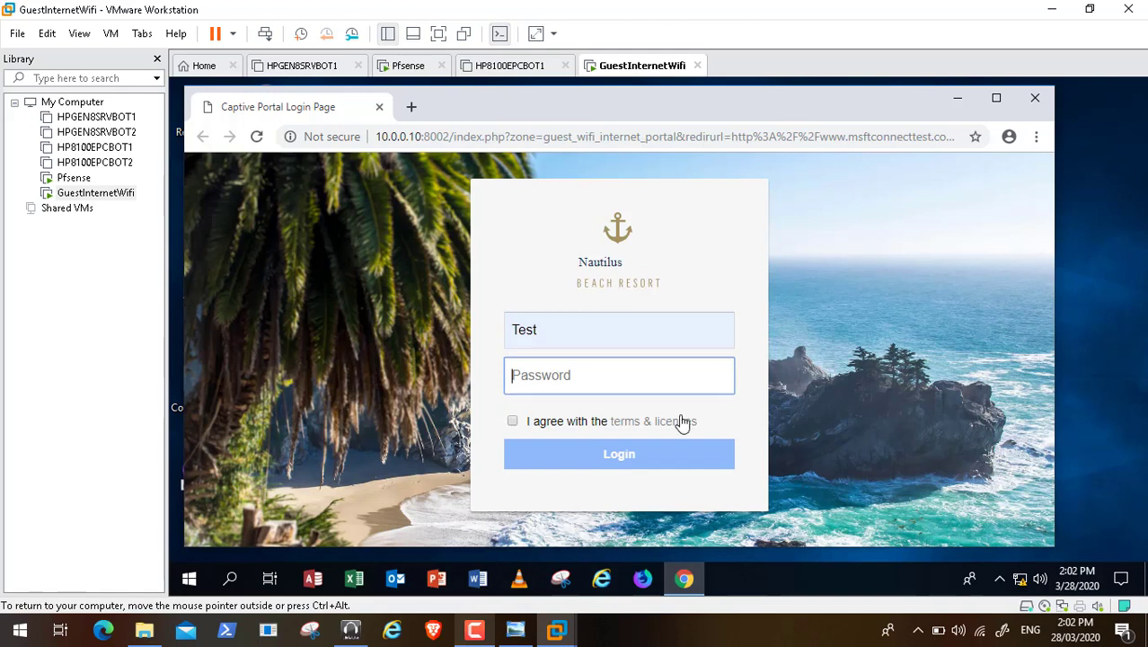
click(958, 98)
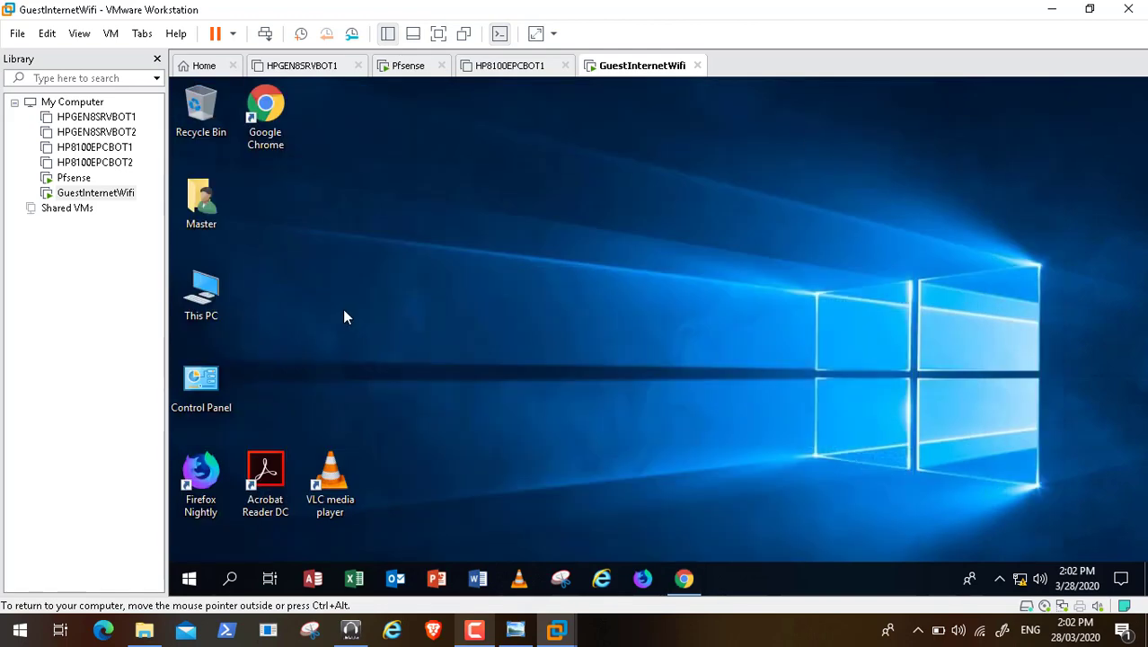
click(196, 392)
click(479, 635)
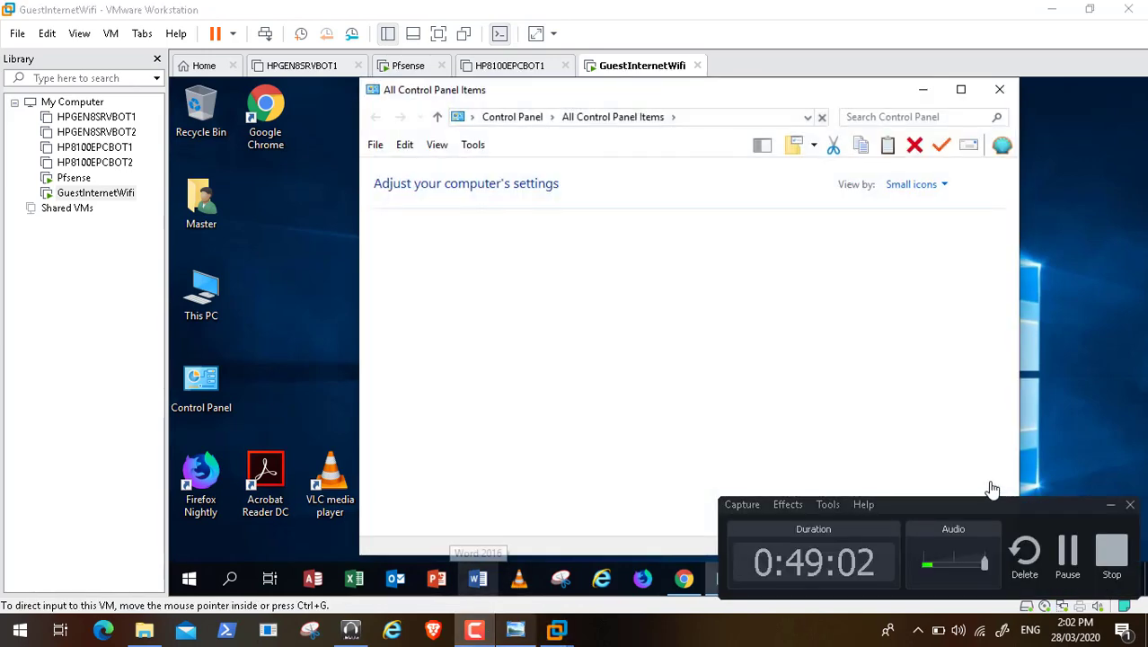
click(1108, 506)
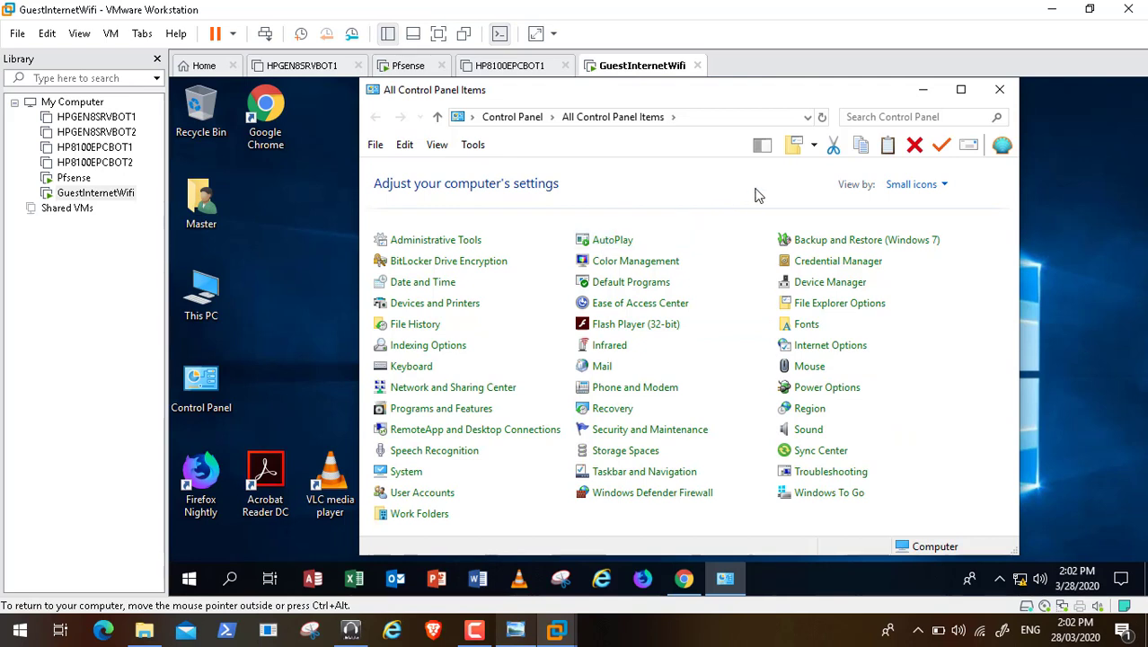
click(429, 395)
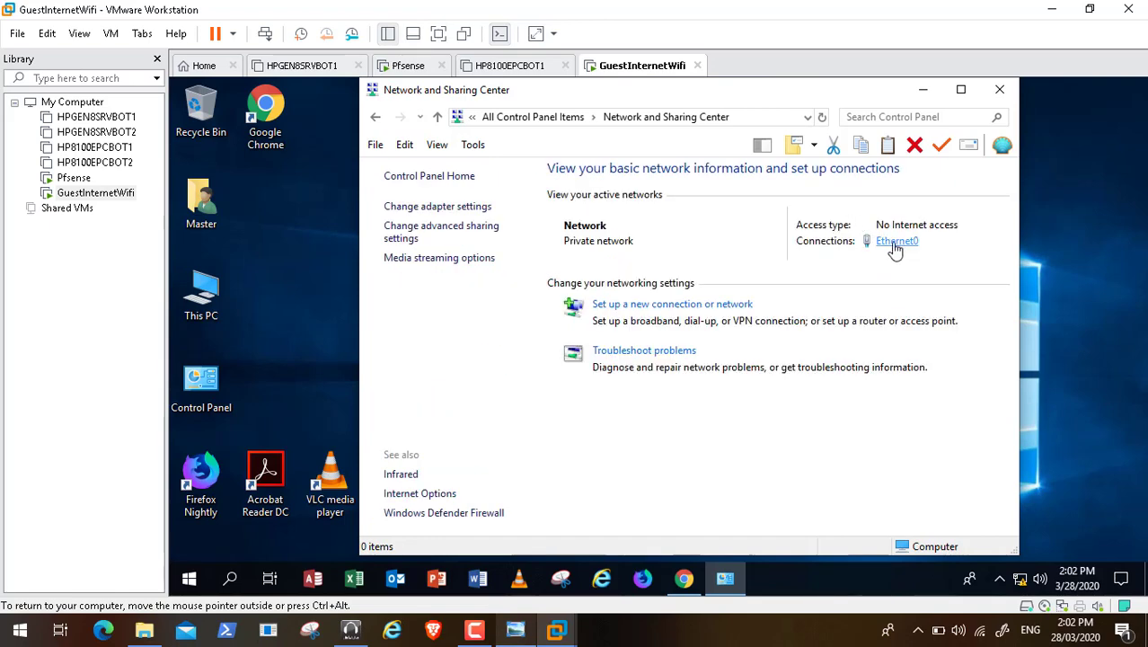
click(894, 244)
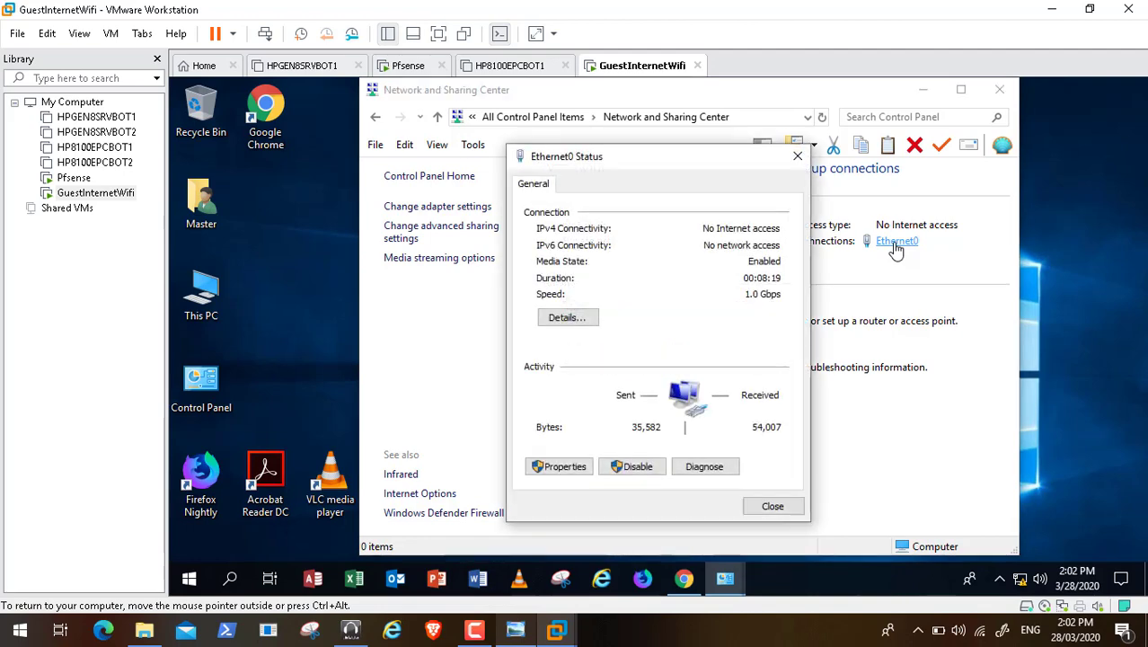
click(575, 325)
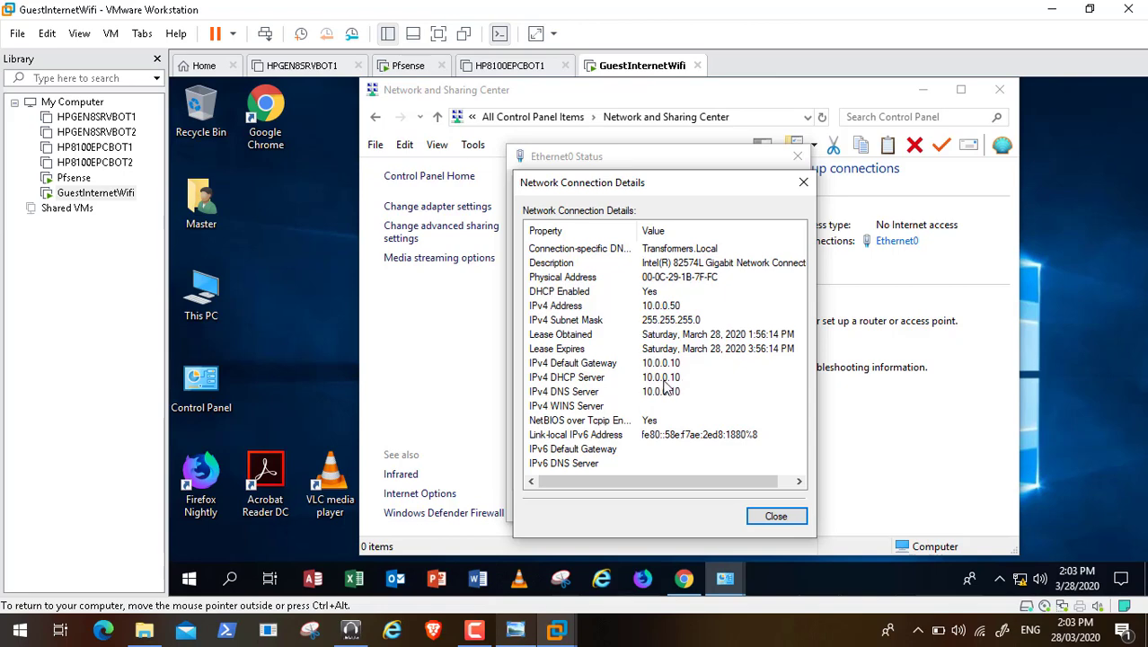
click(765, 516)
click(778, 508)
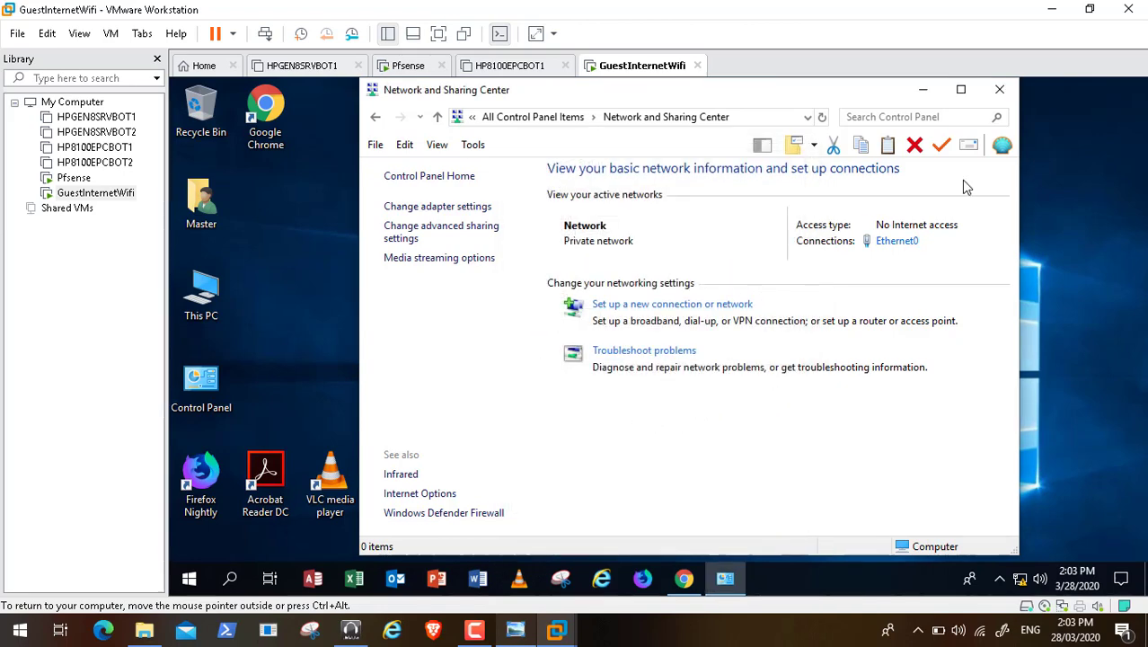
click(998, 90)
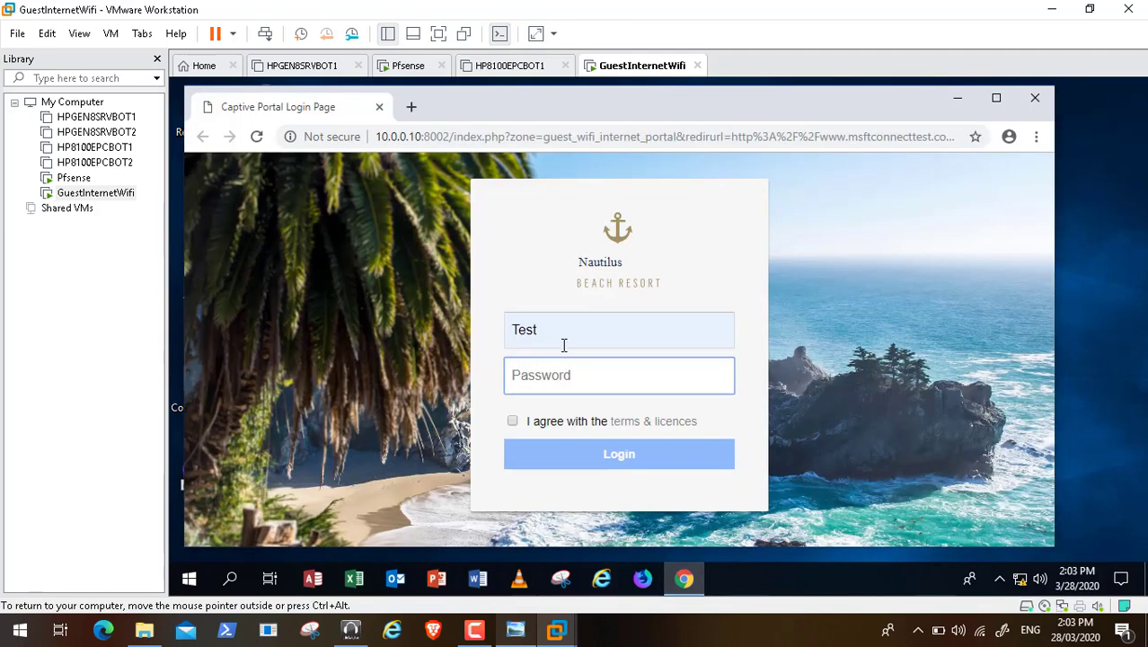
Step: Enter the portal password, accept the terms & licences, log in, then close the guest browser
click(548, 367)
text(te)
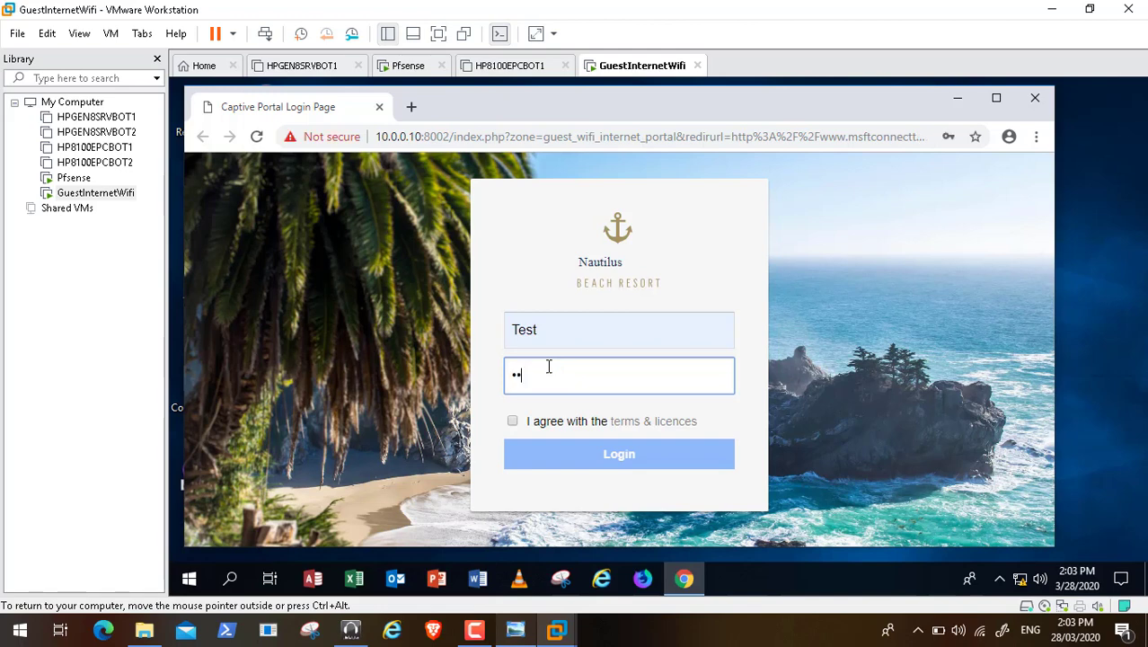
text(st123456)
click(513, 421)
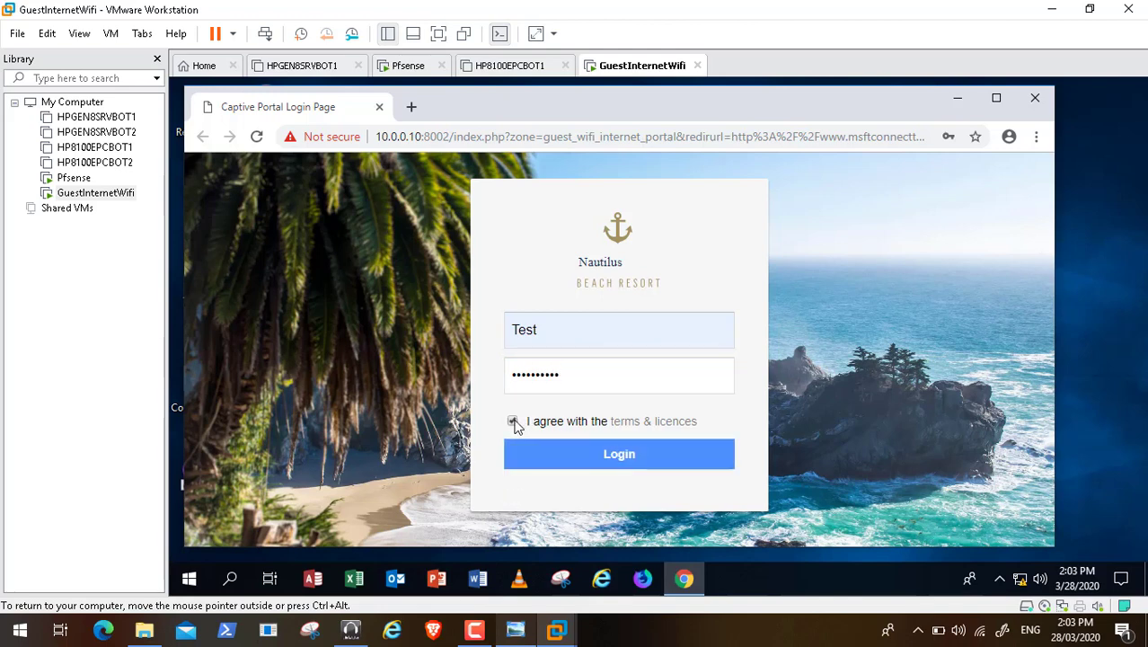
click(565, 453)
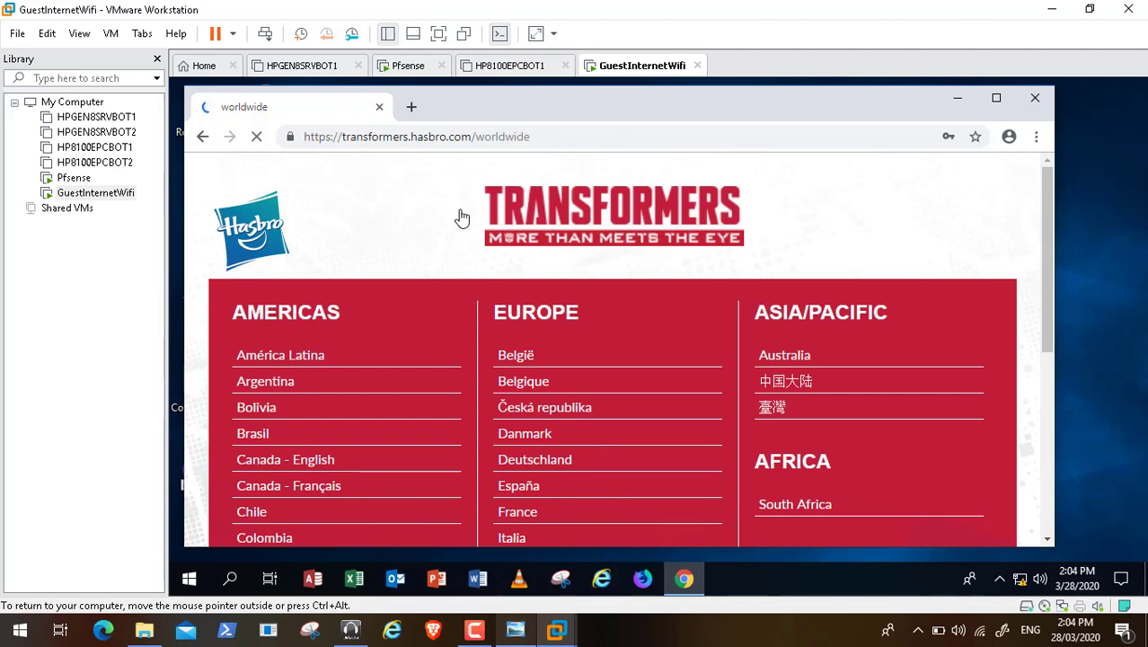
click(1035, 99)
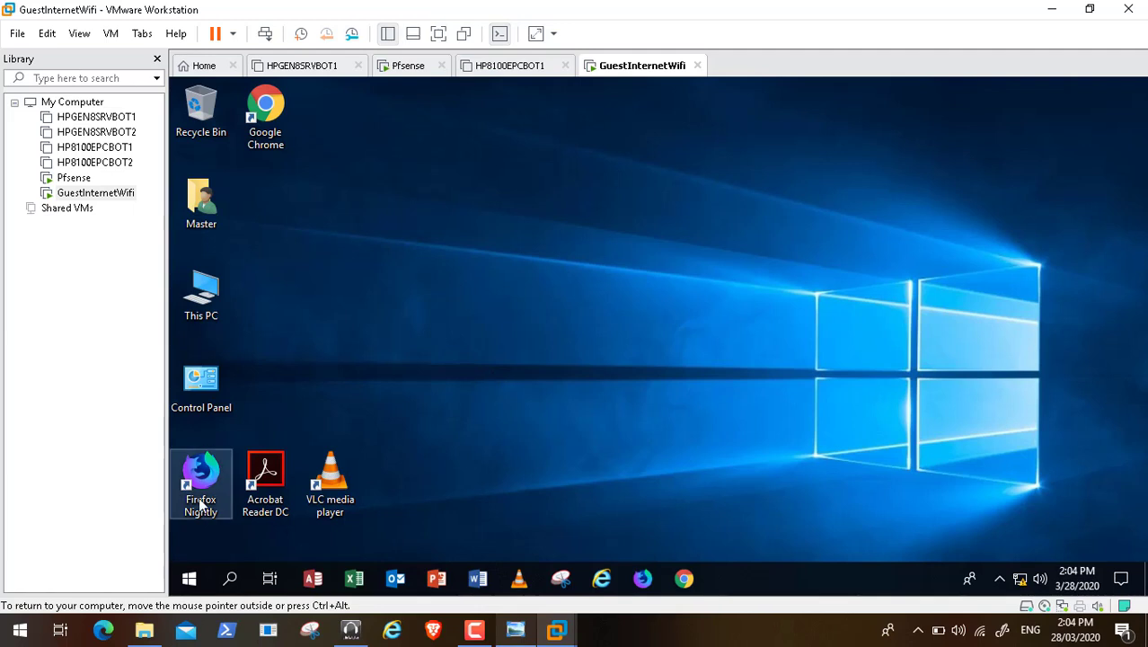
Step: Shut down the guest Windows from its Start menu and minimize VMware Workstation
click(190, 581)
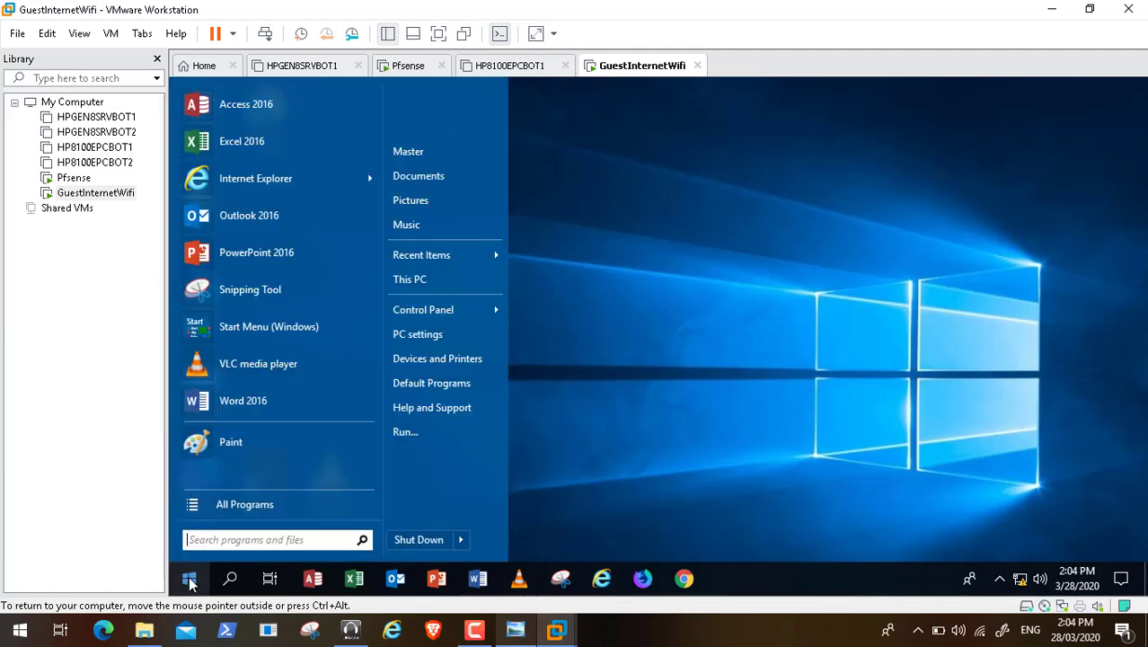
click(414, 540)
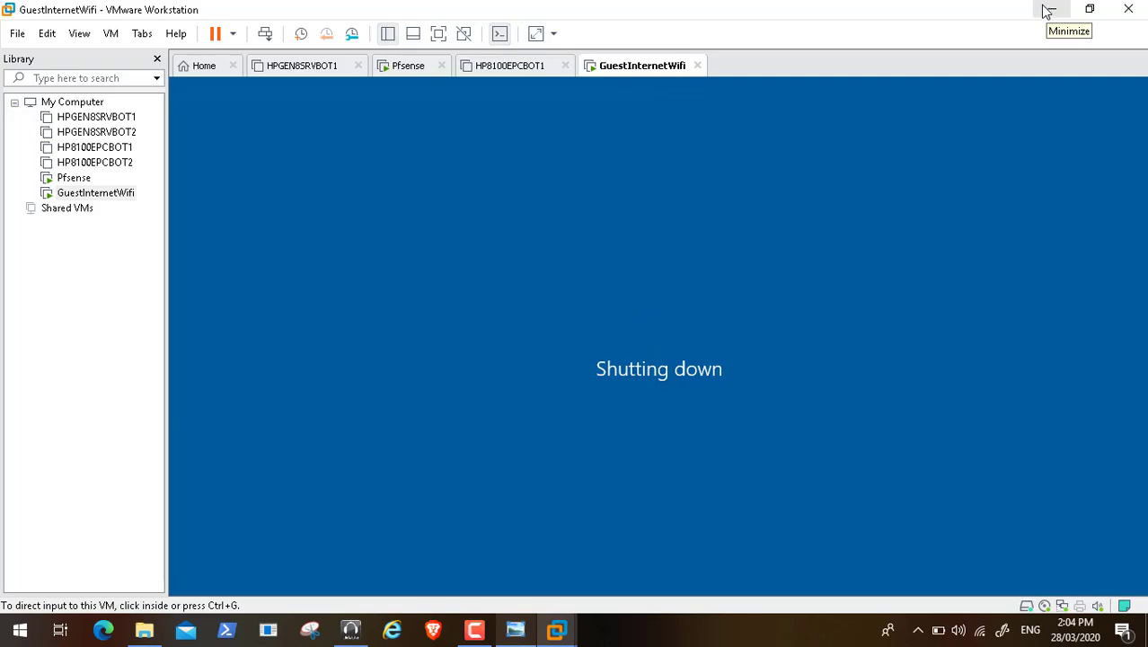
click(1050, 14)
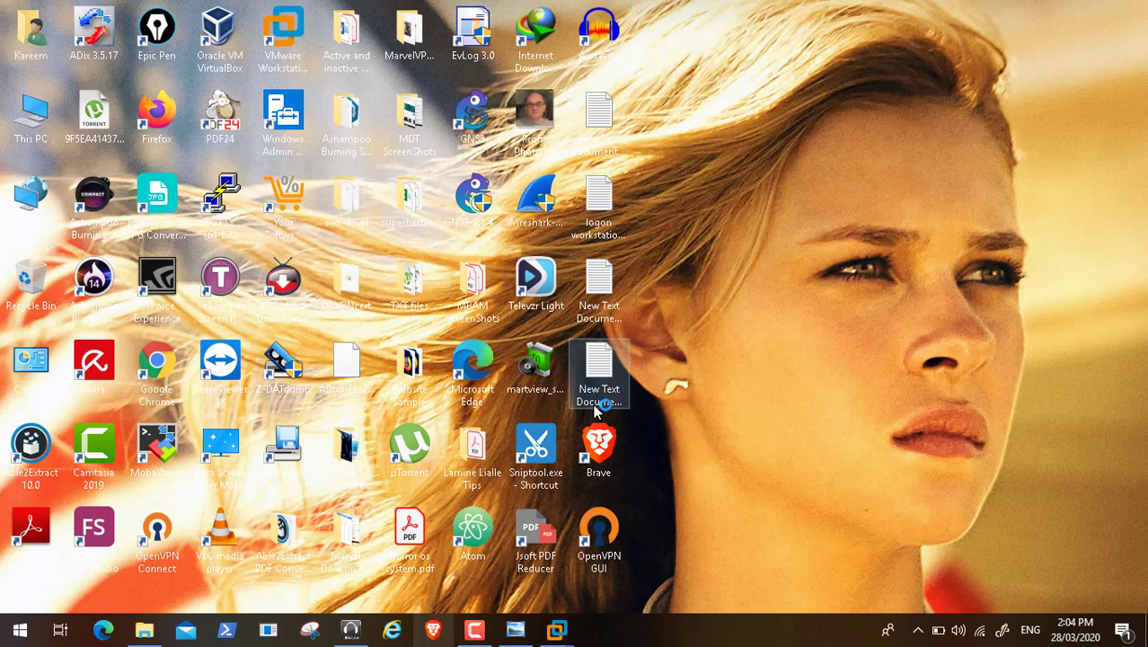
Step: Restore GuestInternetWifi from the taskbar twice to watch its shutdown, hiding VMware each time
mouse_move(557, 626)
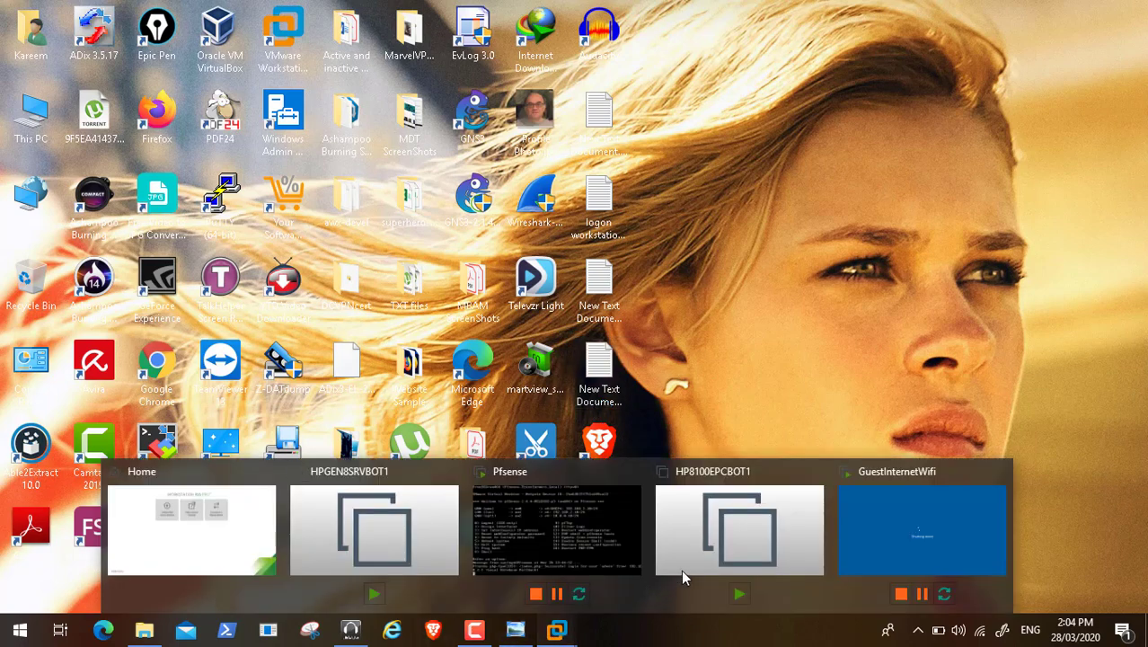
click(878, 534)
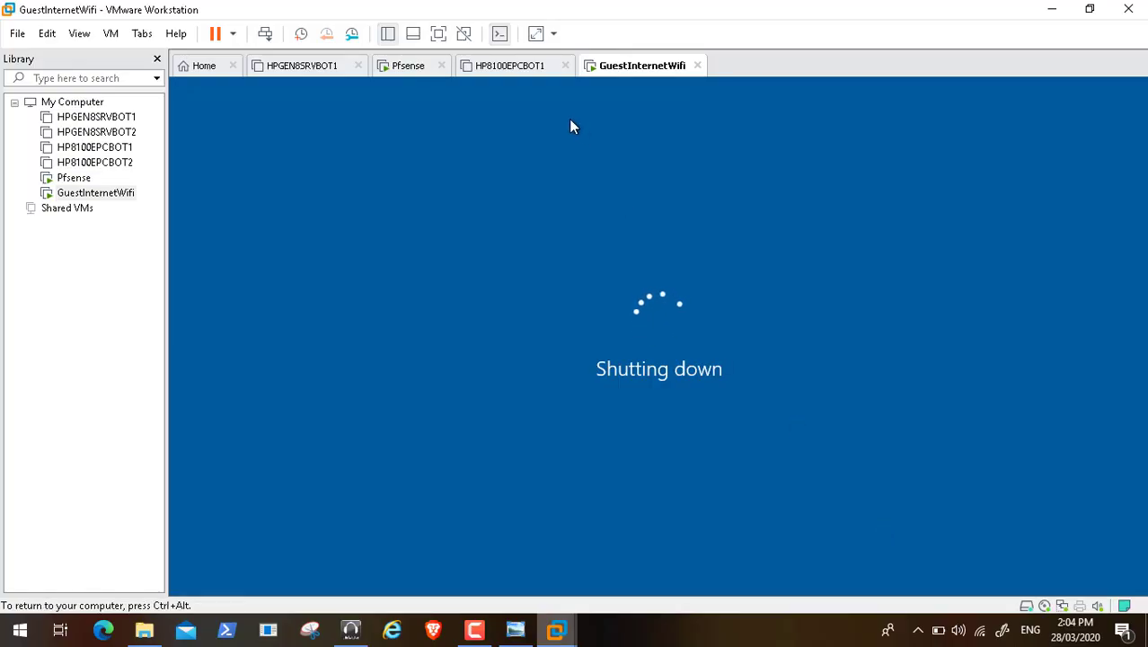
click(1052, 8)
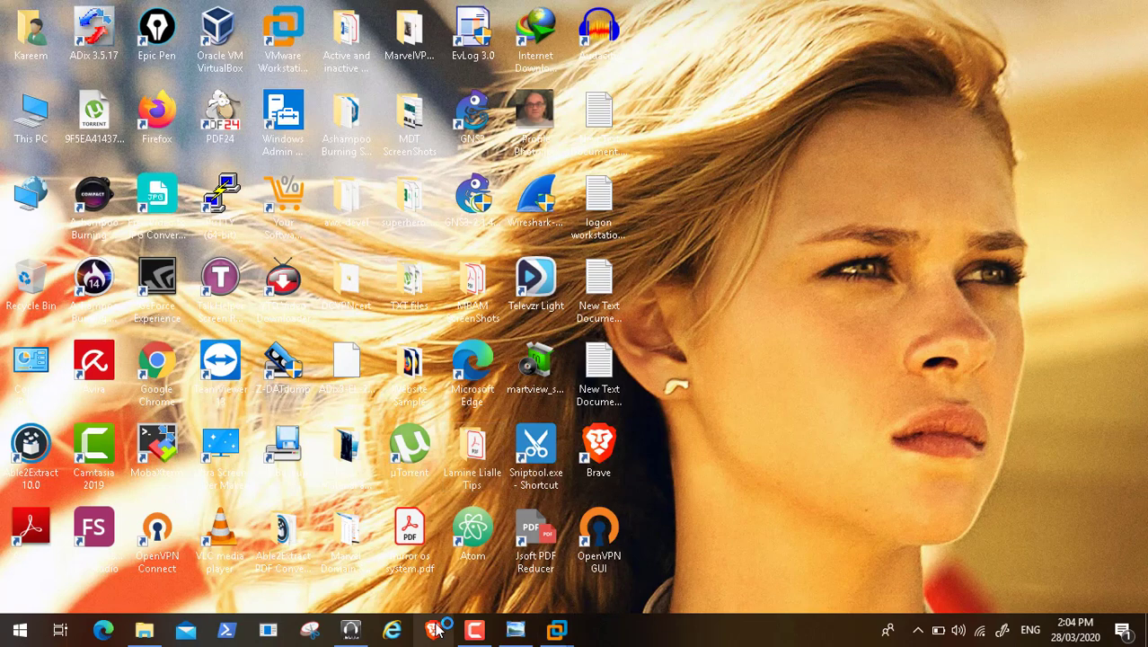
mouse_move(558, 633)
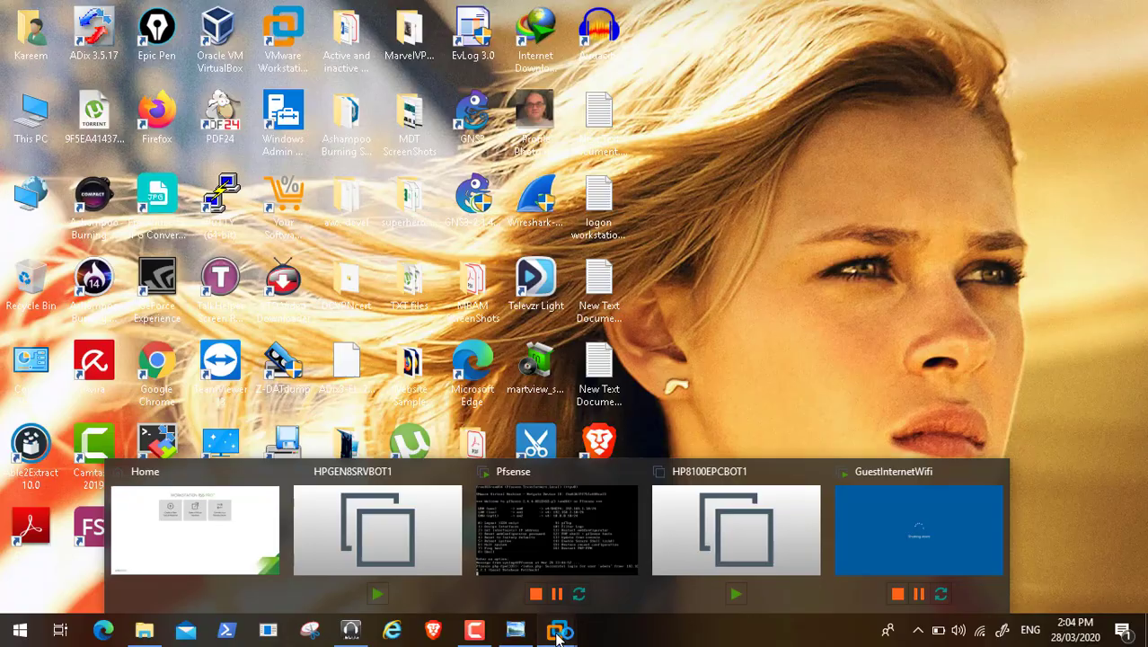
click(913, 519)
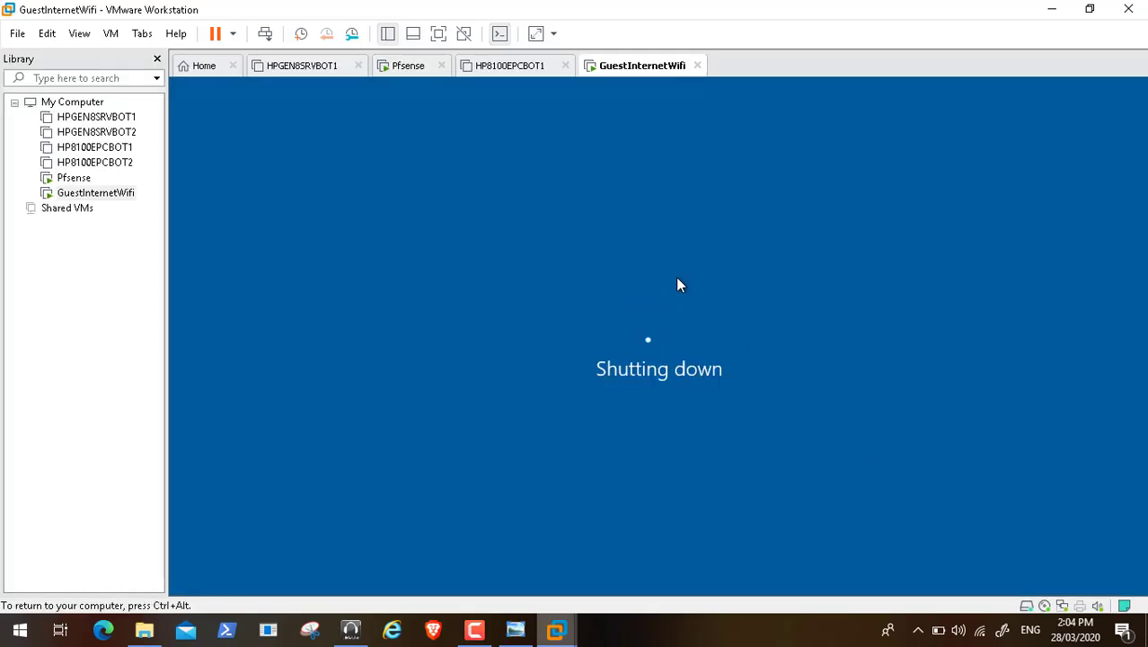
click(1052, 9)
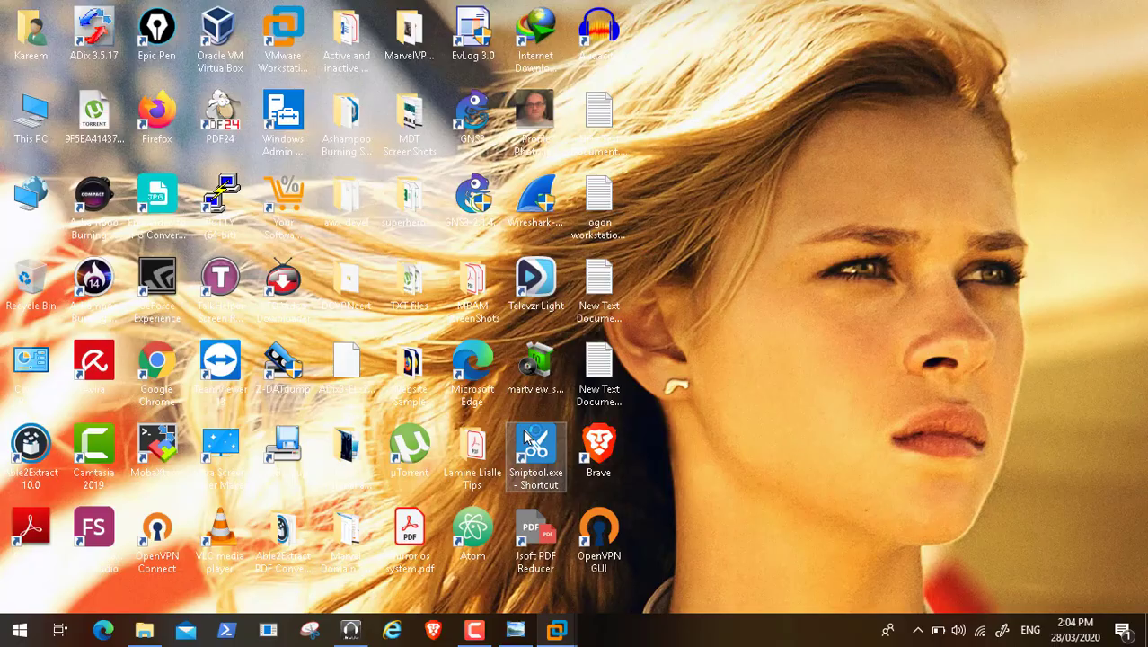
Step: Launch Sniptool, check the shutdown once more, then minimize VMware to reveal the pfSense page
double_click(528, 437)
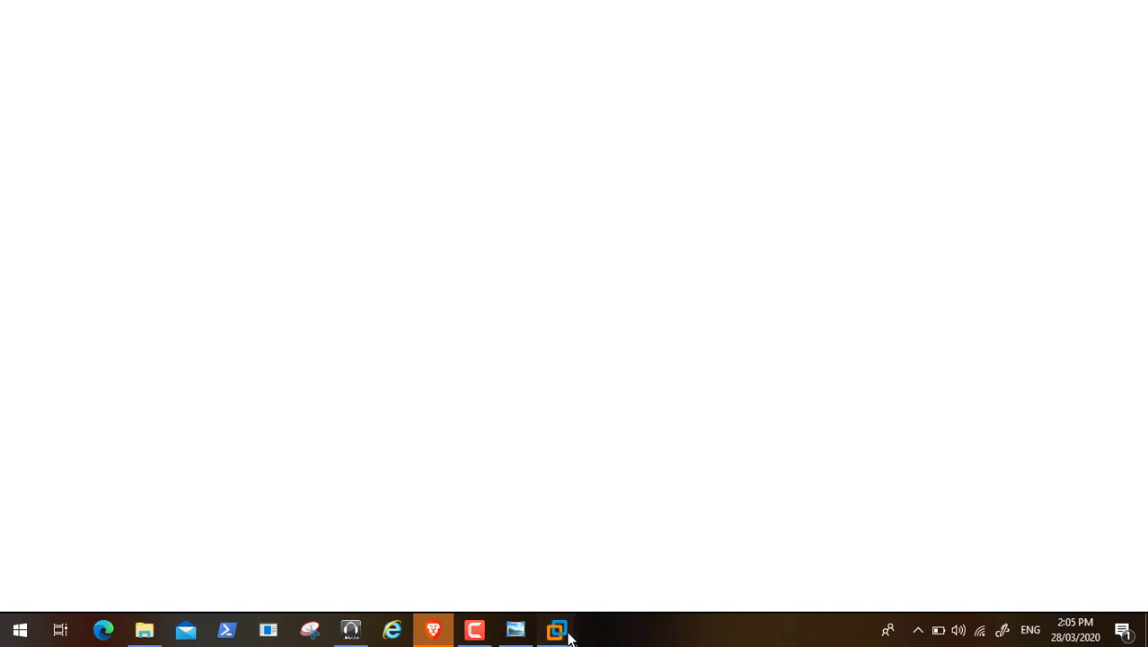
mouse_move(568, 636)
click(919, 523)
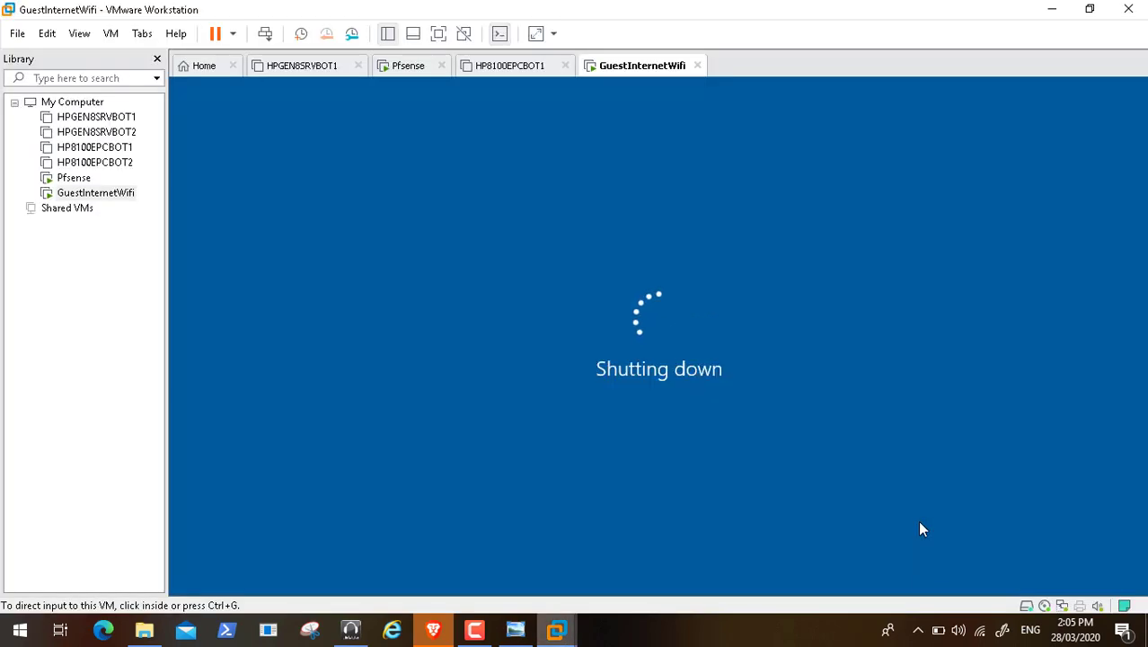
click(1053, 11)
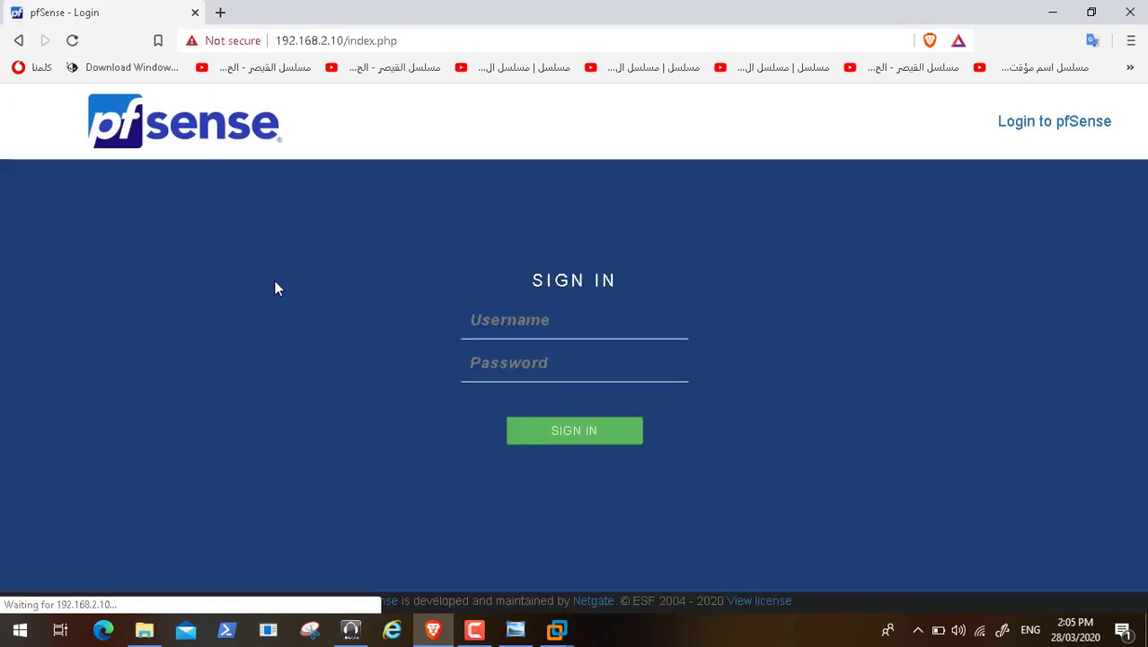
Step: Sign in to the pfSense web configurator as admin with the administrator password
click(576, 323)
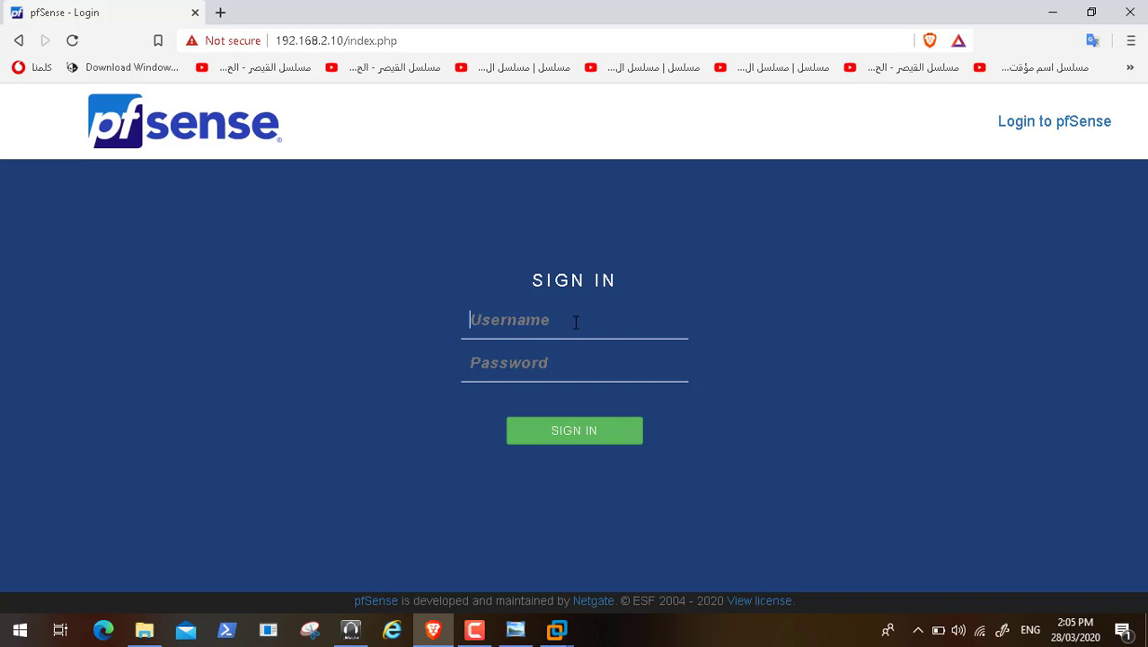
text(admin)
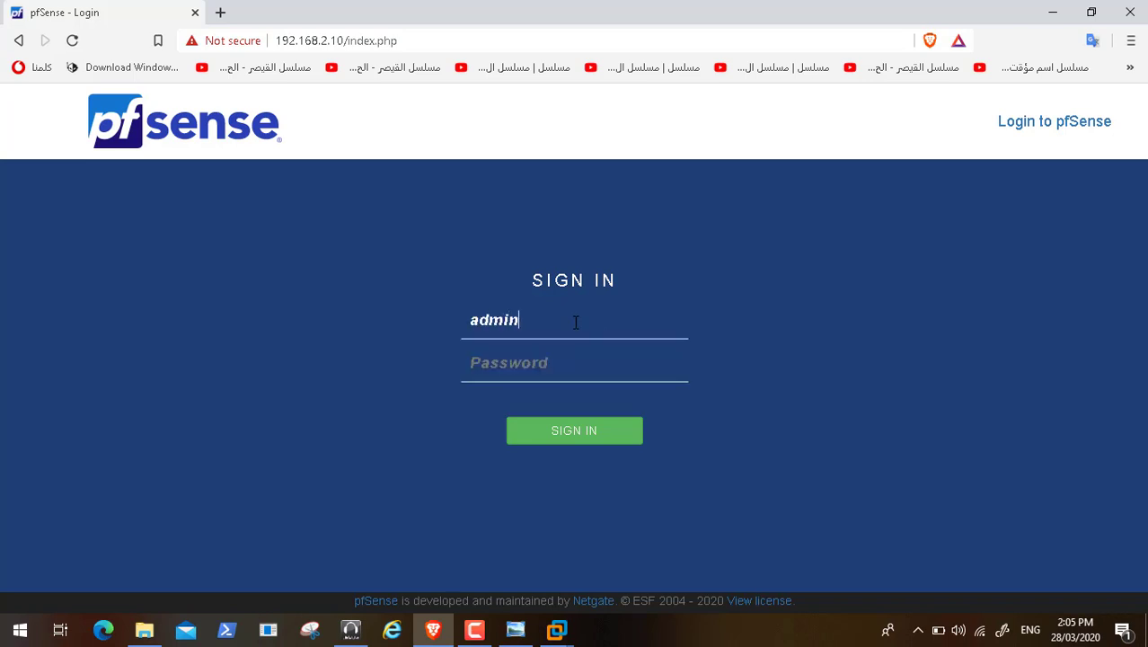
key(Tab)
text(pfsense123)
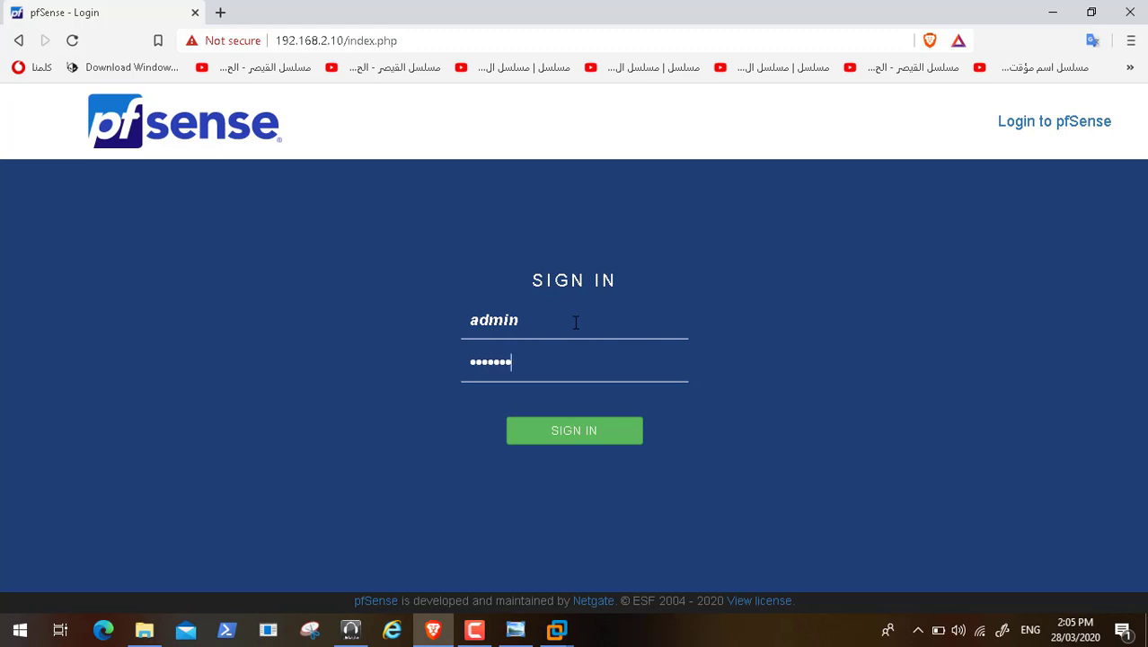
key(Return)
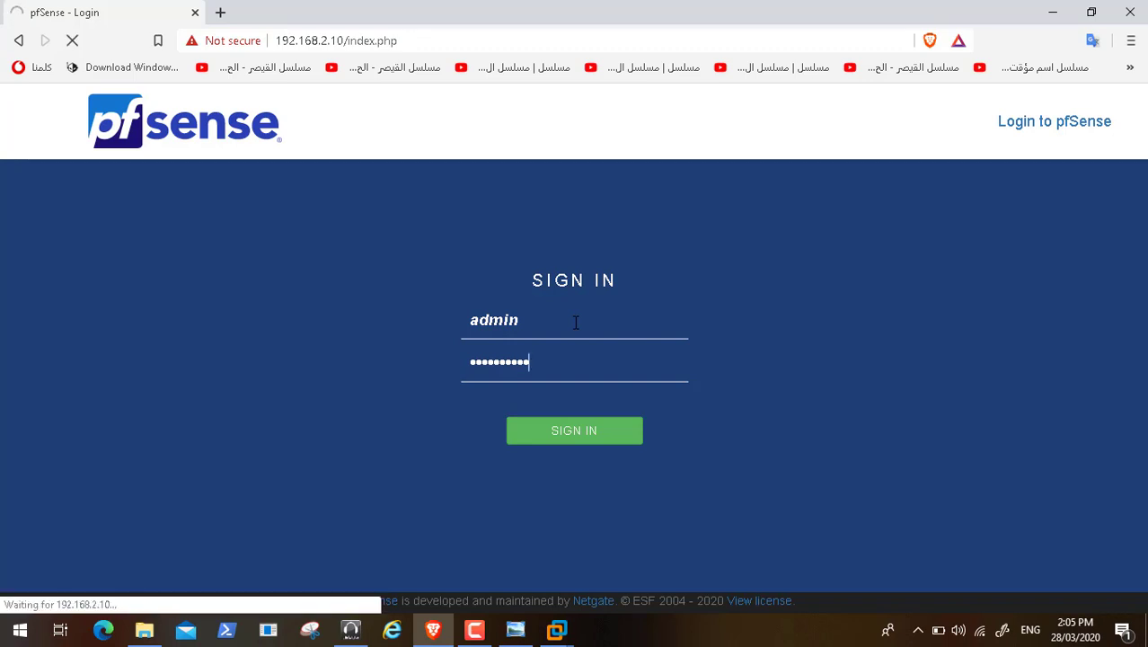
Step: Check the GuestInternetWifi VM's shutdown, release input with Ctrl+Alt, and return to pfSense
mouse_move(556, 627)
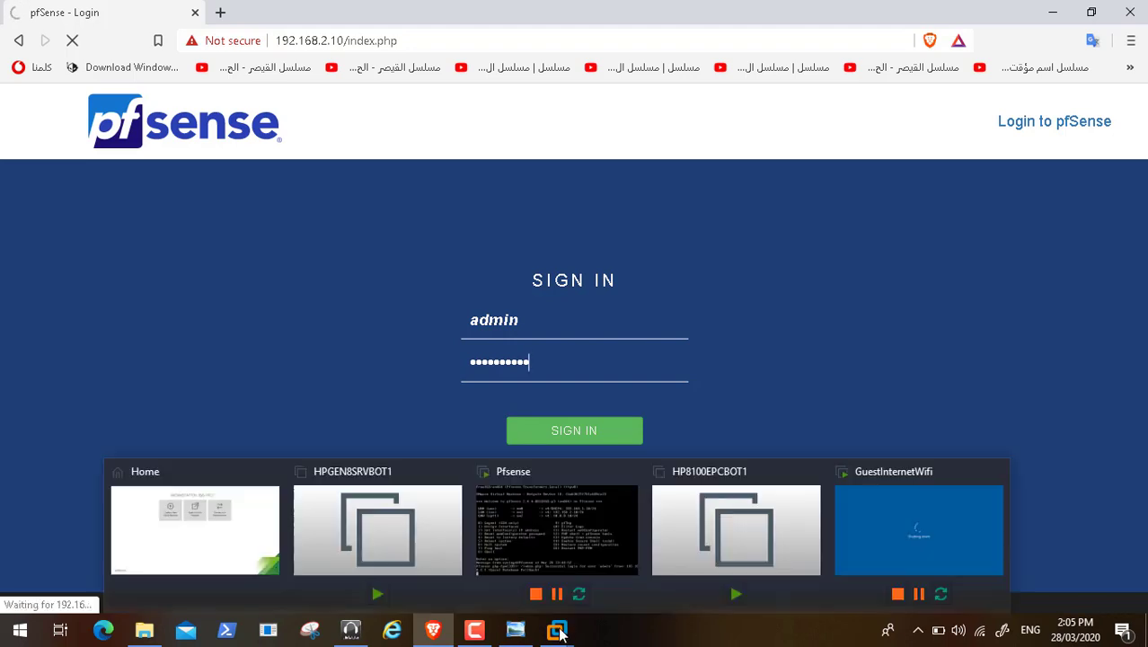
click(932, 517)
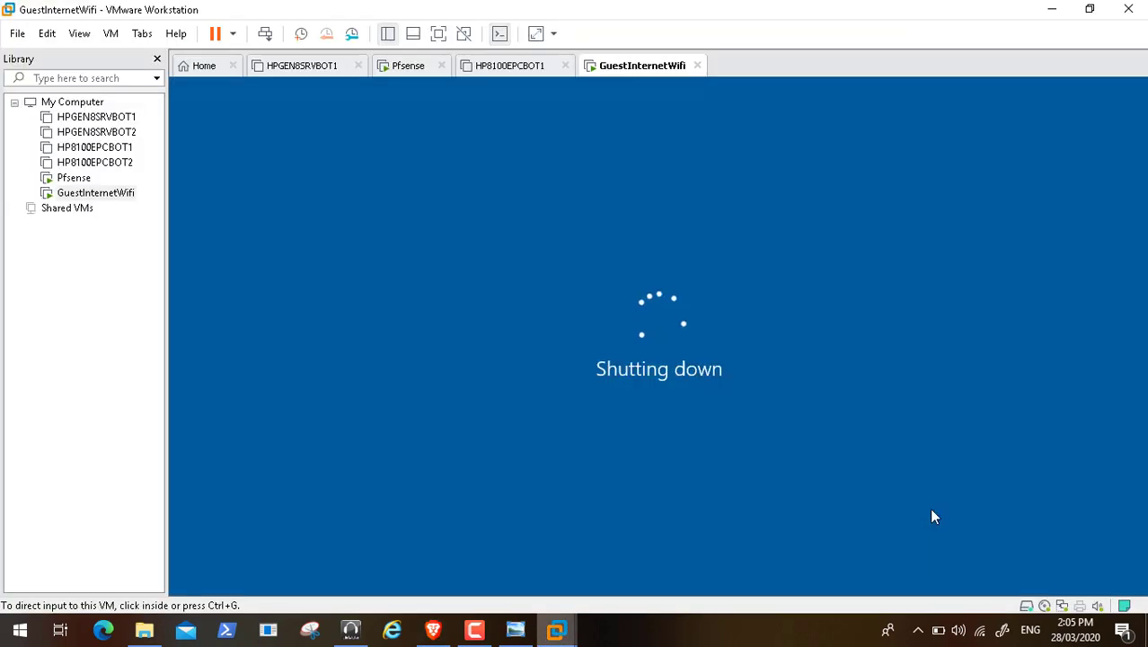
click(771, 186)
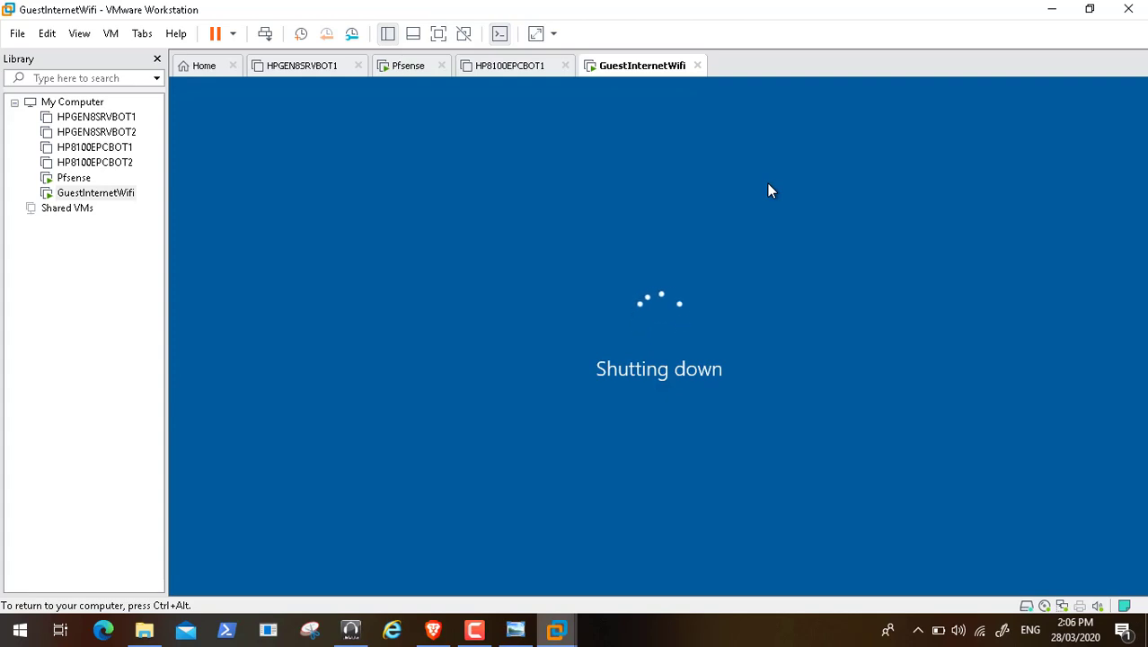
key(ctrl+alt)
click(1047, 11)
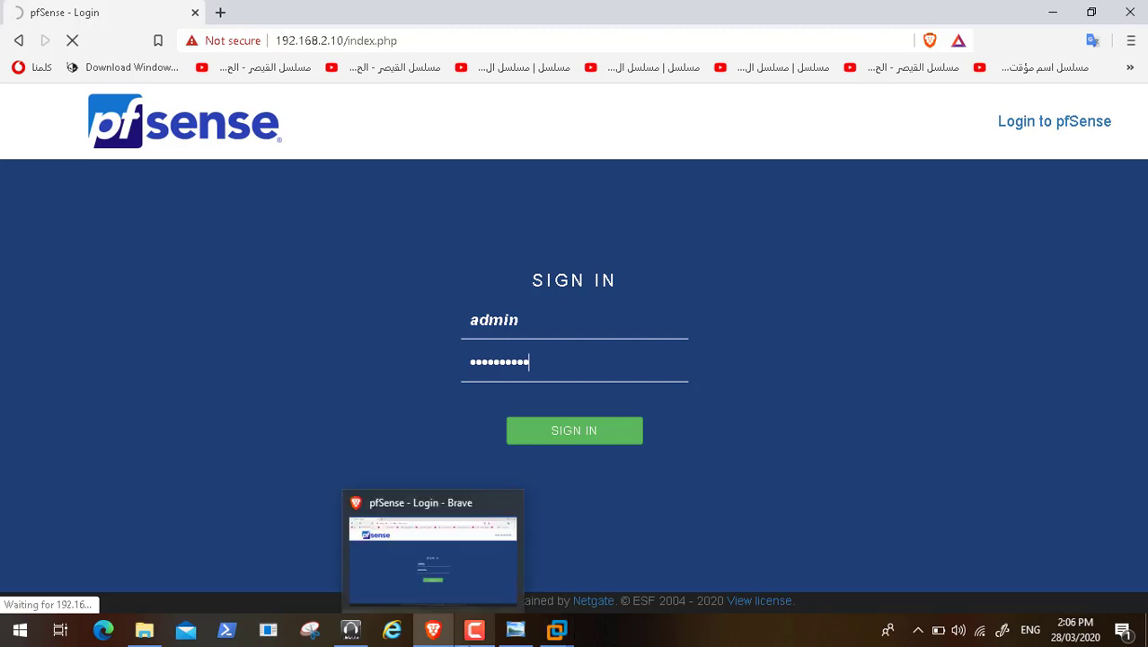
click(475, 630)
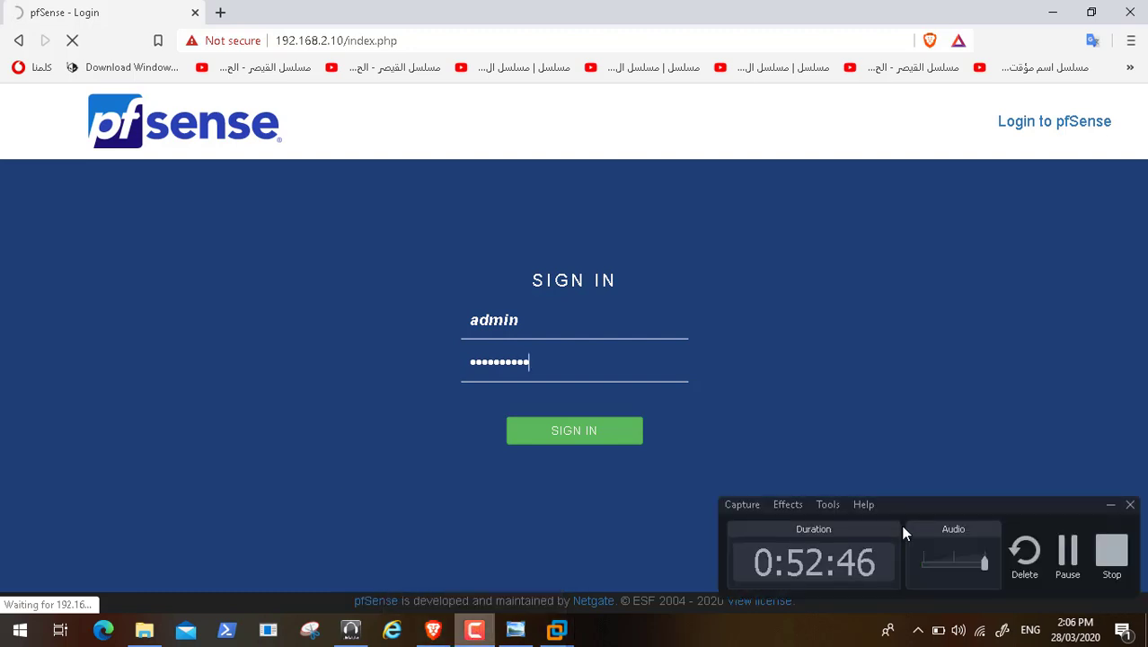
click(1068, 551)
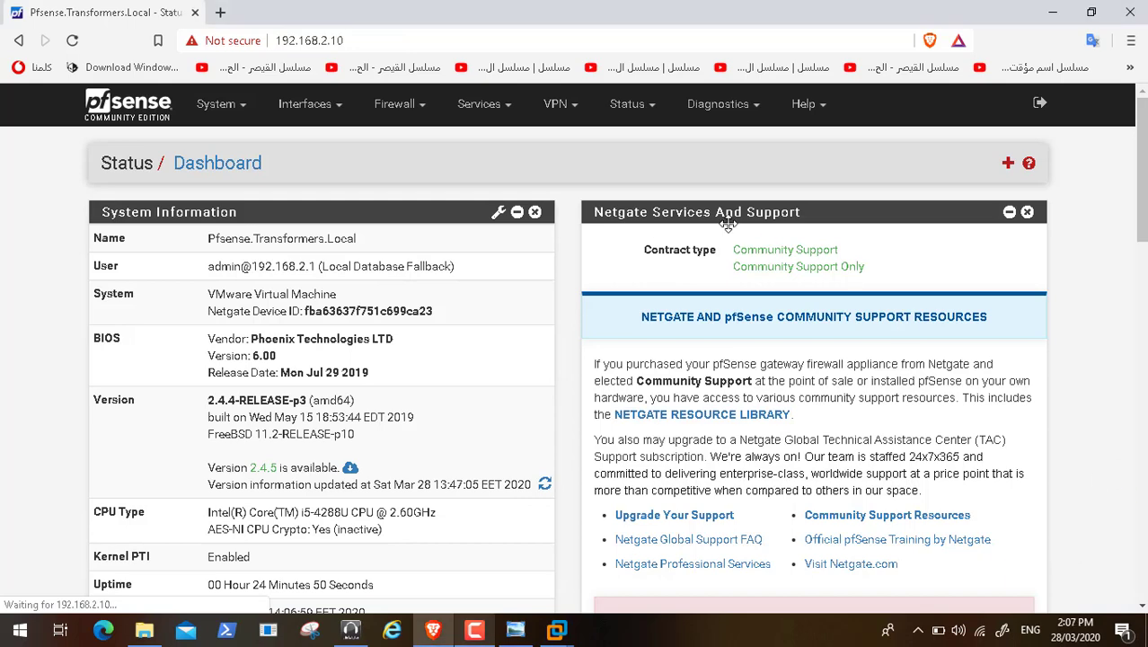
Step: Open the Guest_WiFi_Internet_Portal zone's edit page and scroll through its portal and authentication settings
click(493, 105)
click(526, 172)
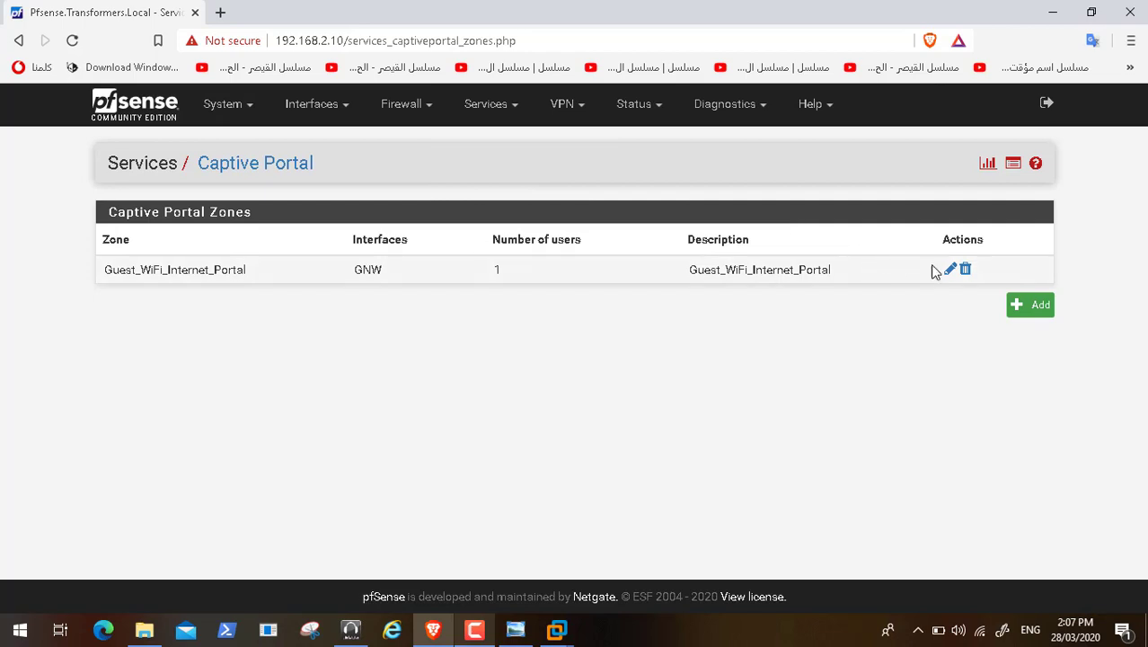
click(951, 271)
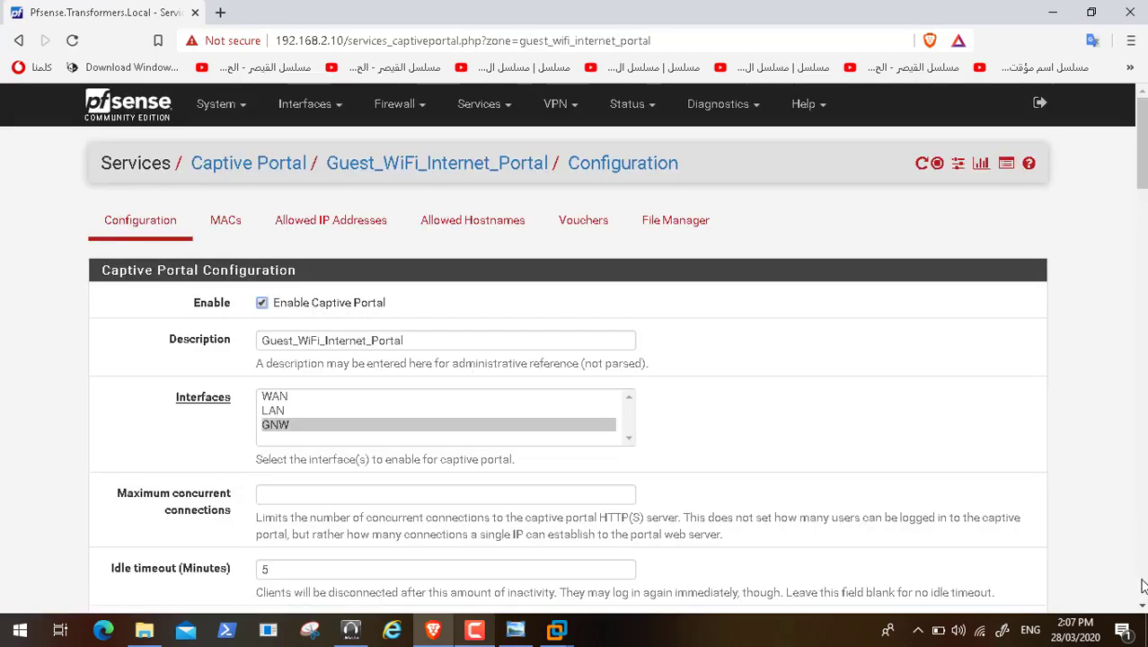
scroll(1142, 586, down, 10)
scroll(1142, 586, down, 5)
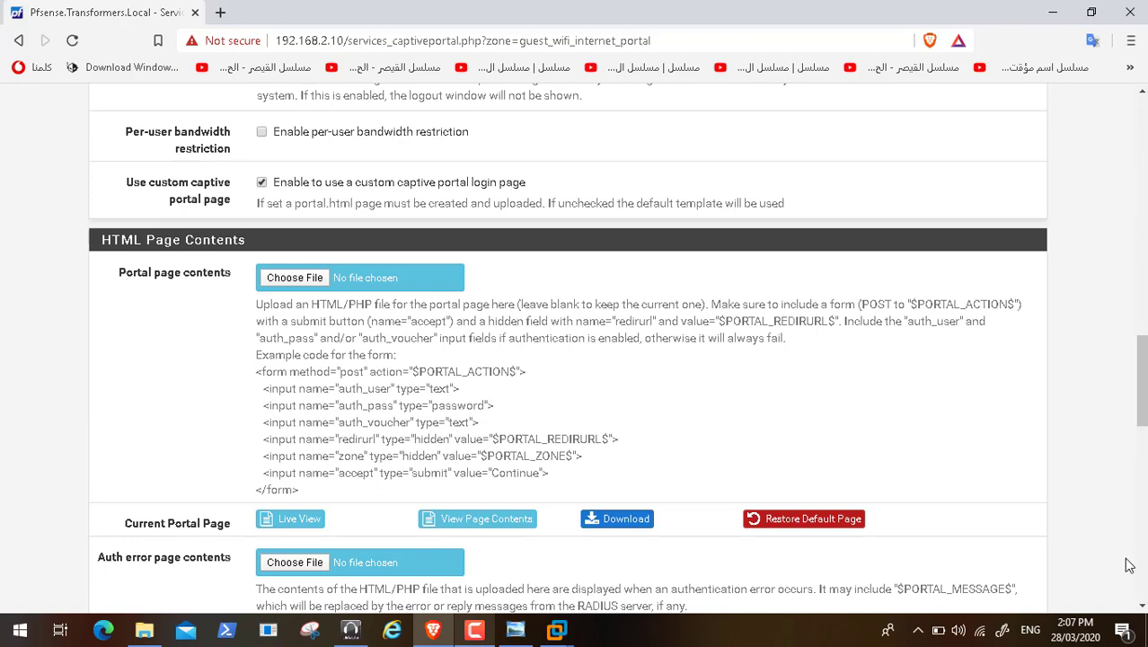
click(1143, 586)
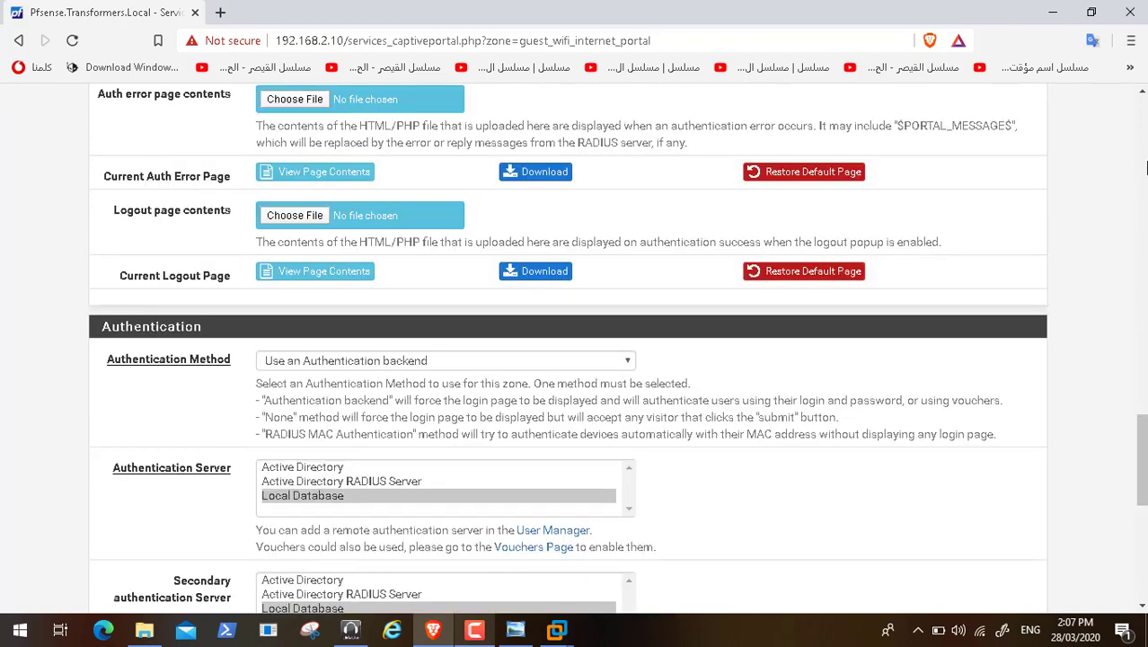
click(1143, 153)
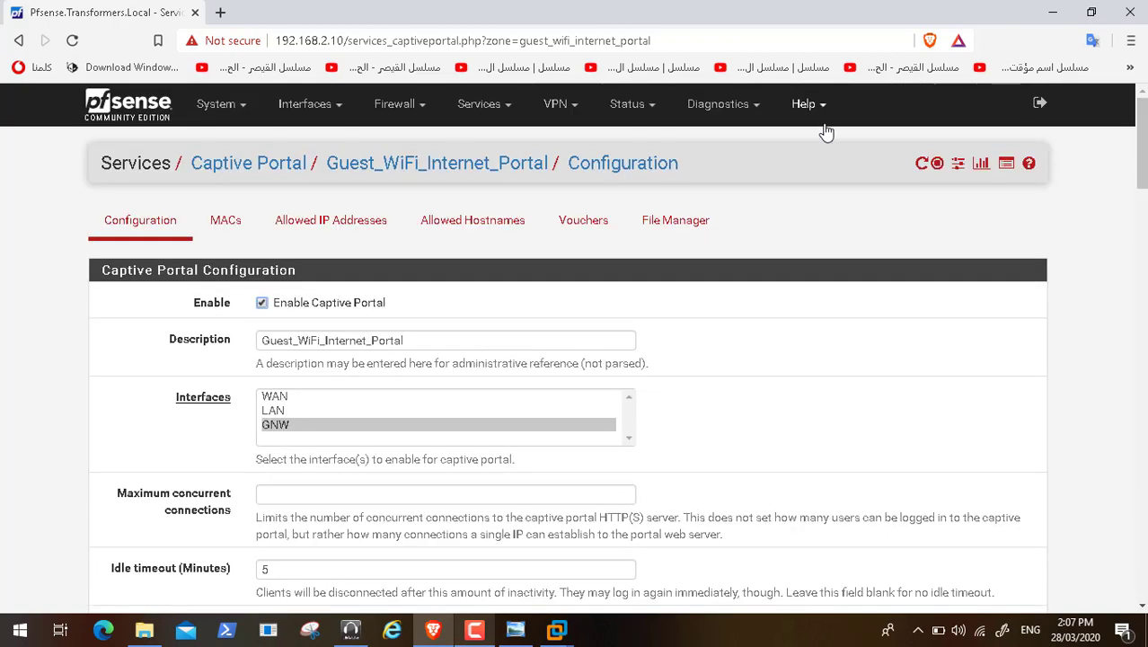
click(482, 104)
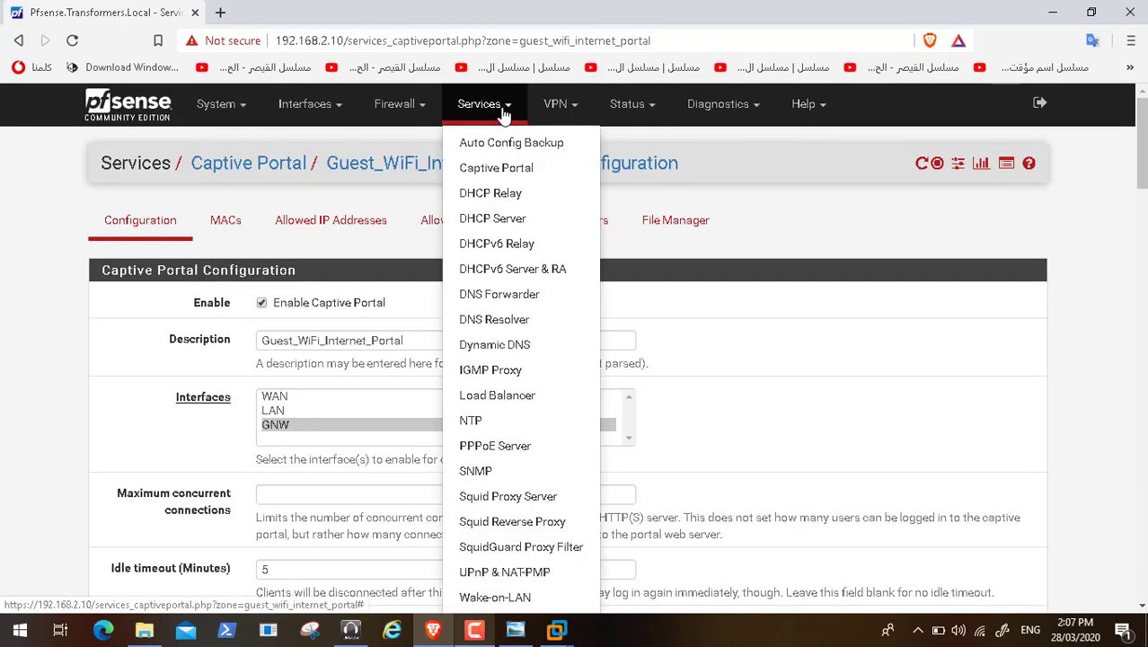
Step: Scroll through the DNS Resolver General Settings and Host Overrides
click(500, 328)
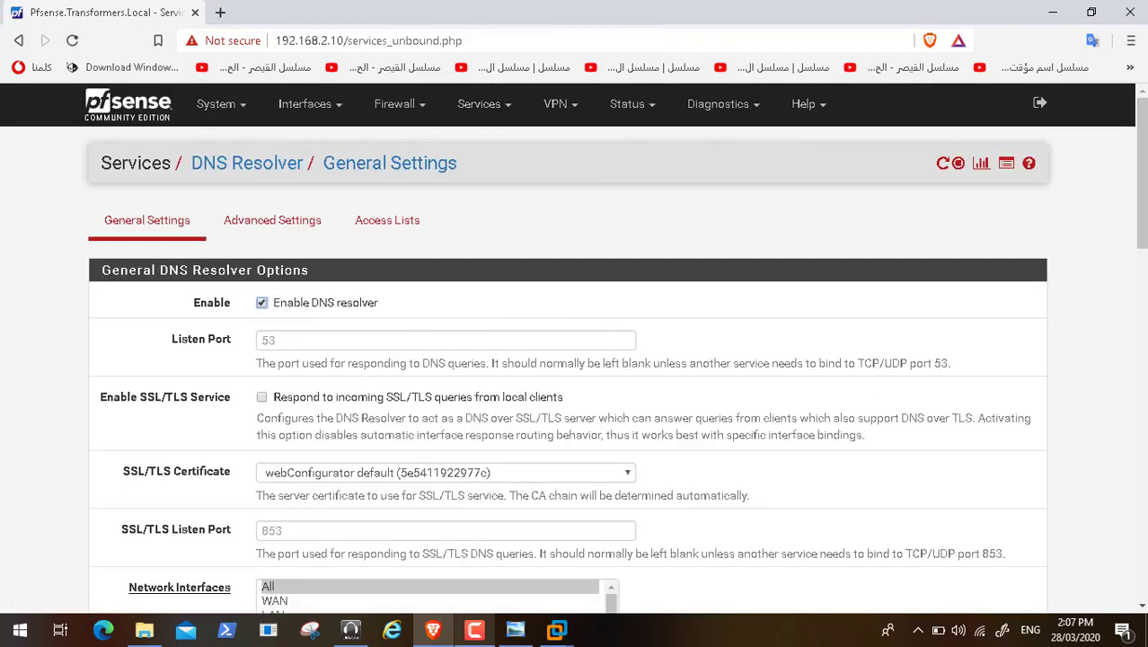
click(1141, 566)
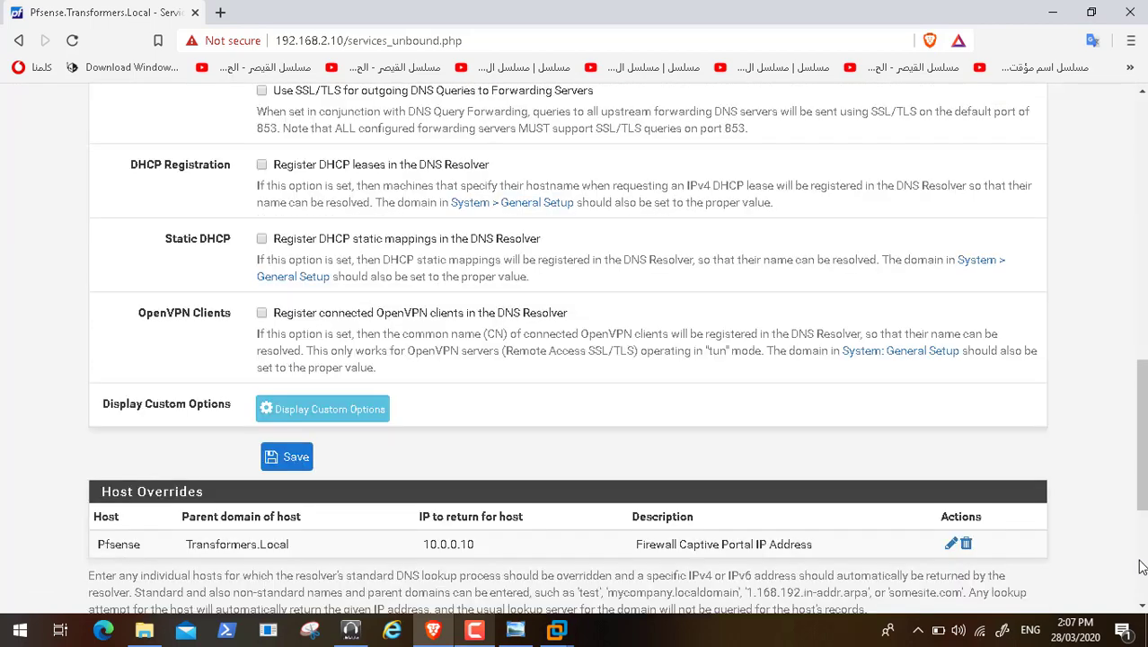
click(1141, 566)
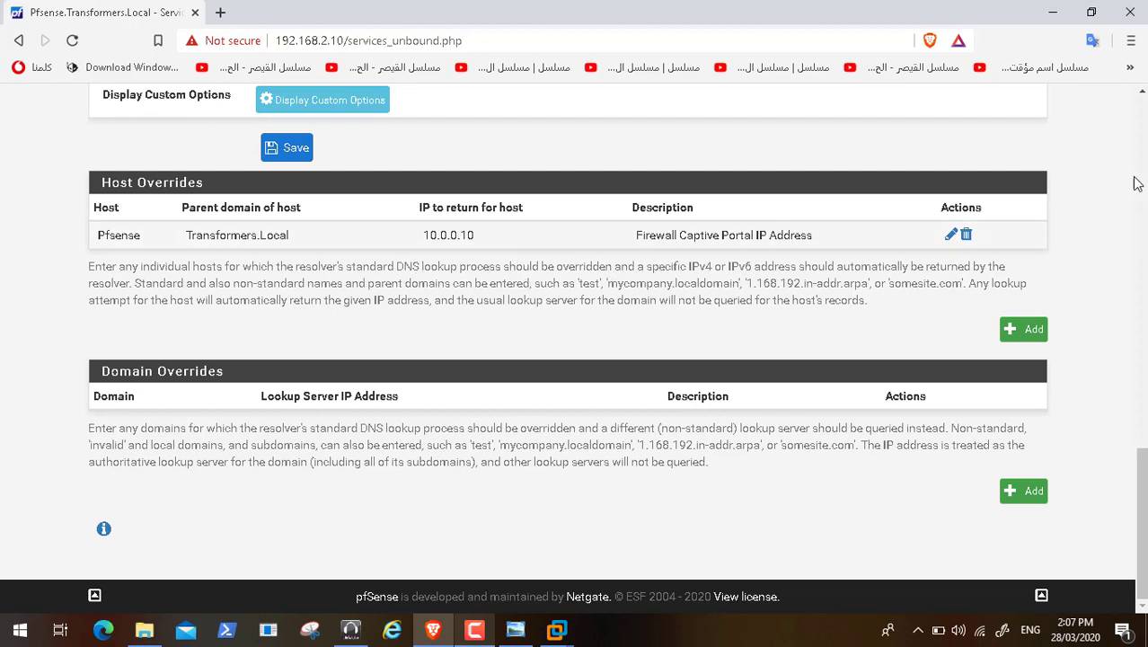
click(1144, 117)
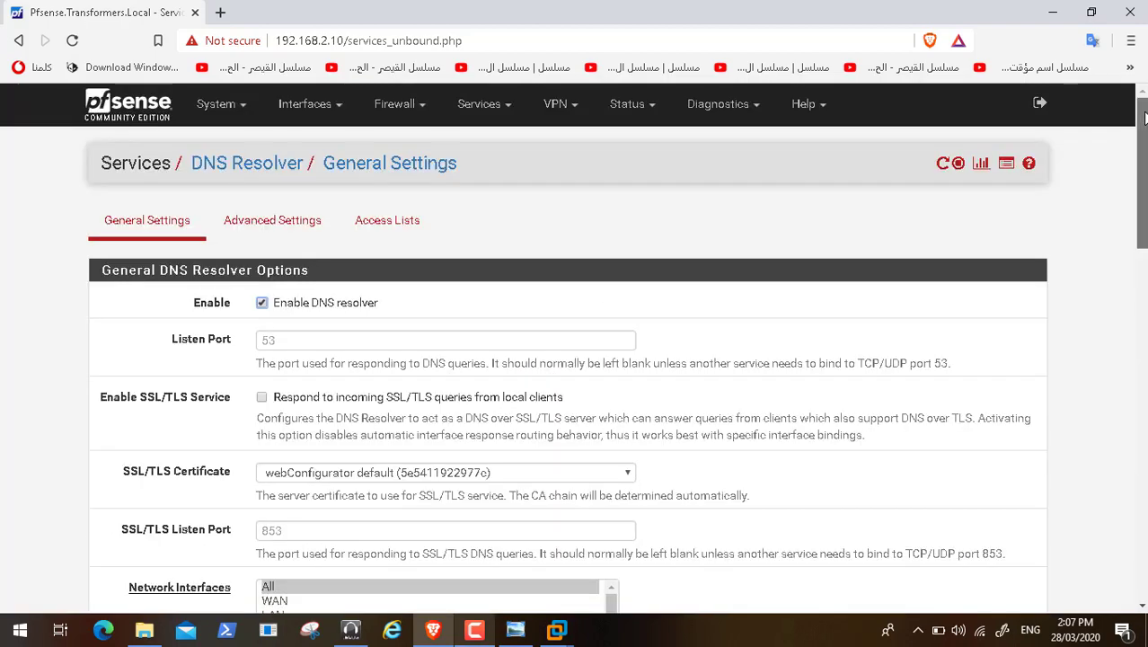
Step: Go back to the Services > Captive Portal zones list
click(416, 106)
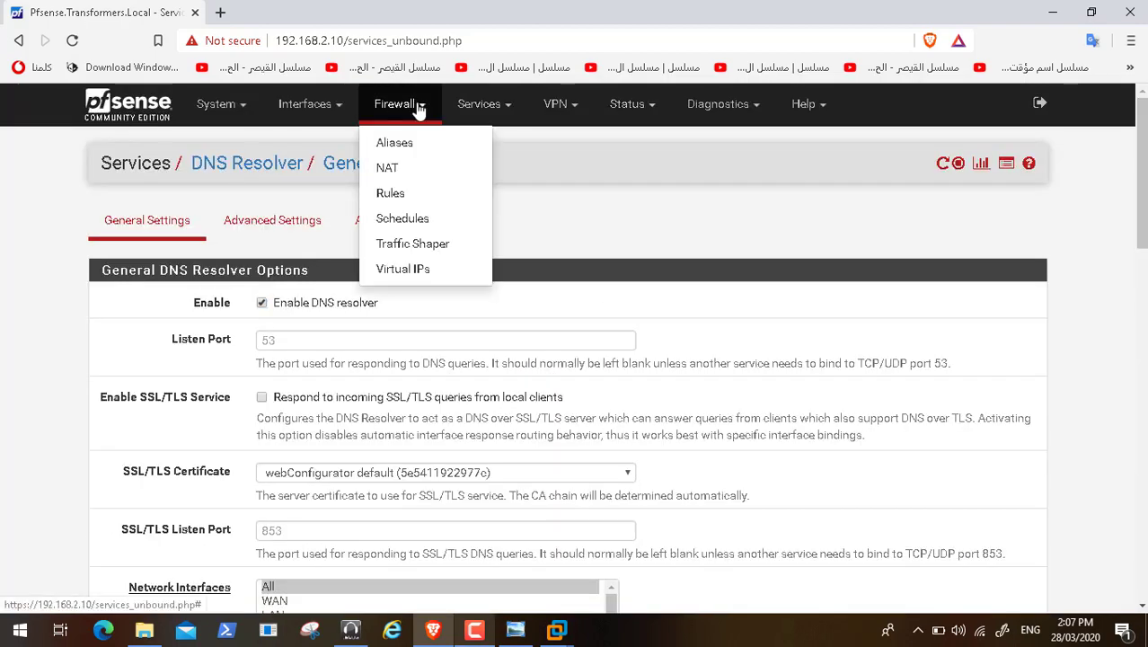
click(479, 106)
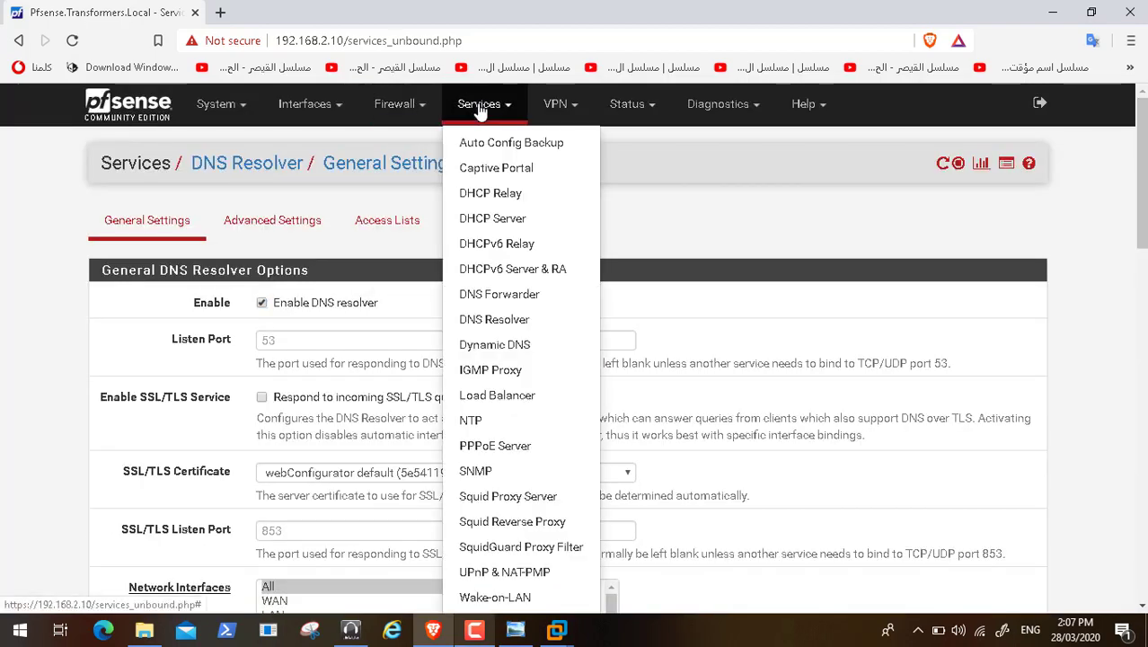
click(534, 171)
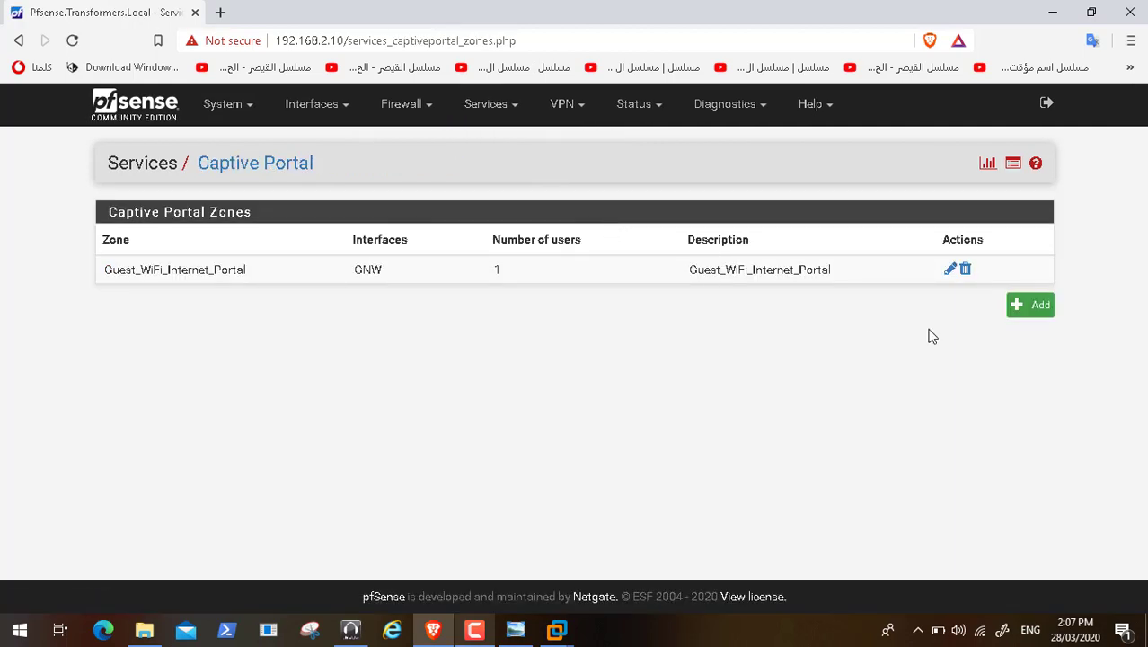
Step: Edit the Guest_WiFi_Internet_Portal zone, check its Vouchers tab, then scroll Configuration to the DHCP reminder
click(949, 270)
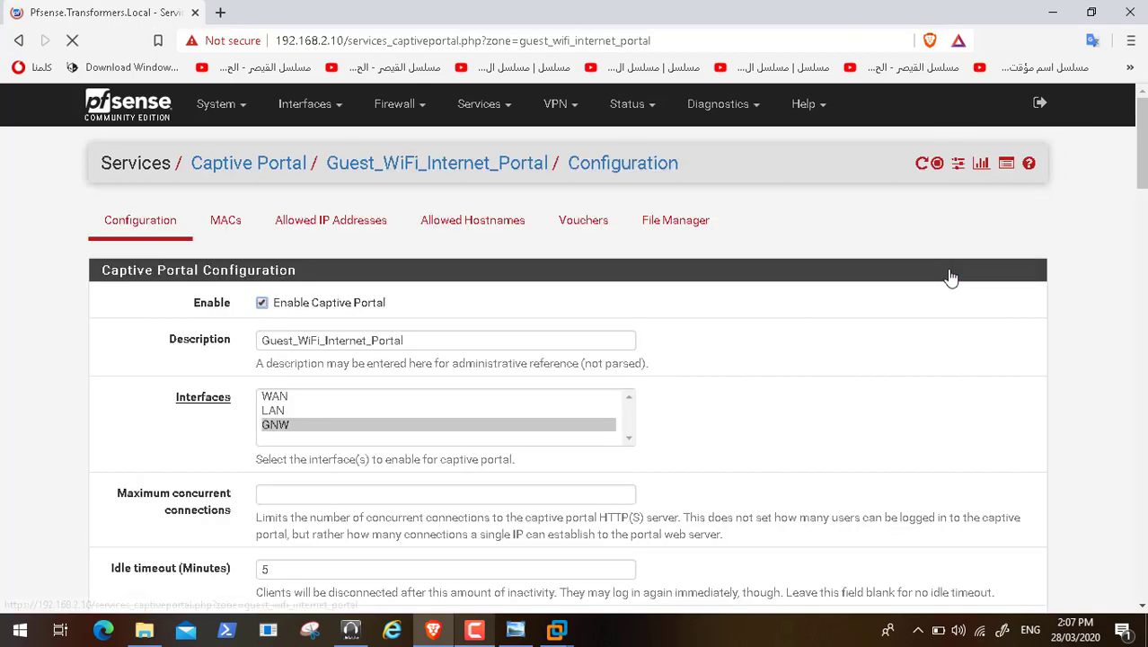
click(576, 224)
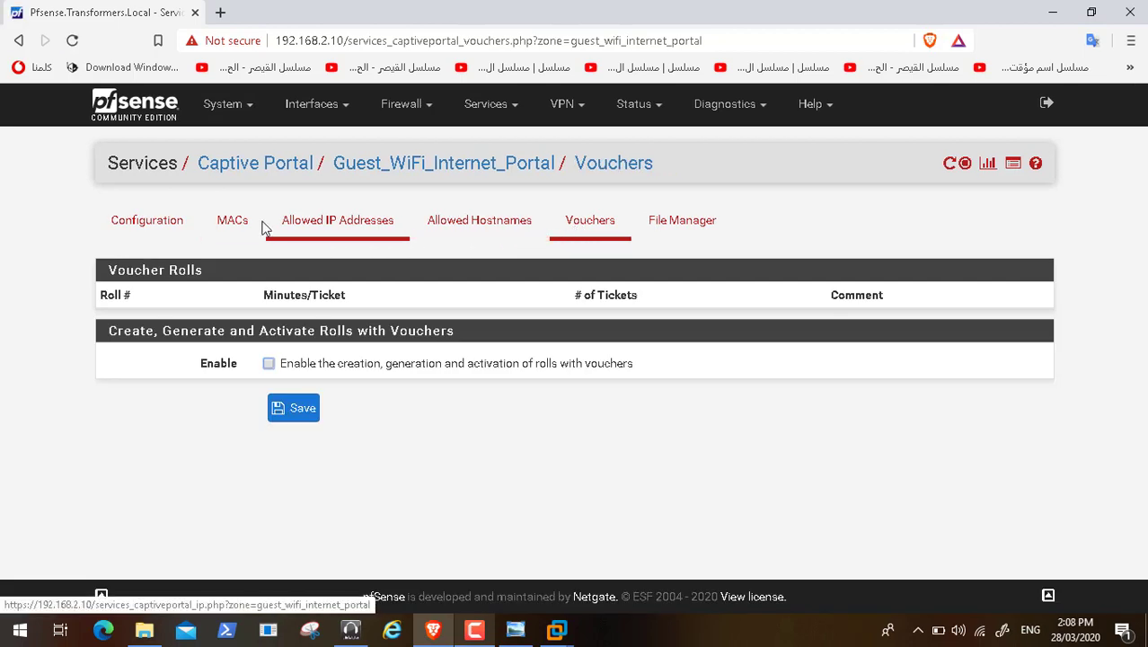
click(146, 227)
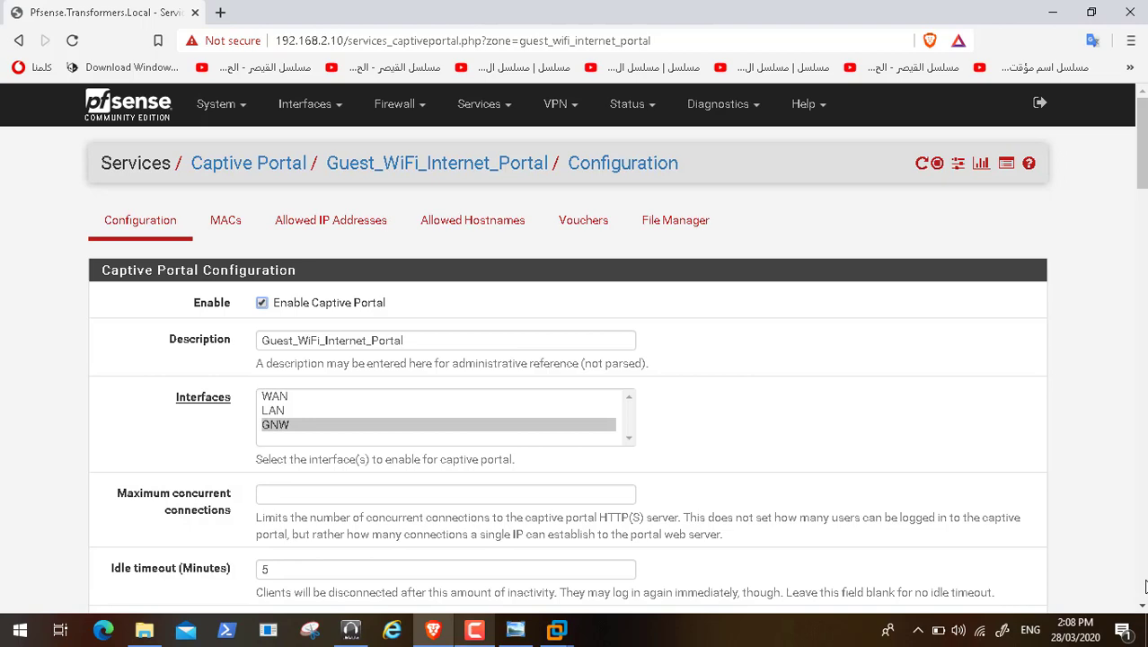
click(1144, 585)
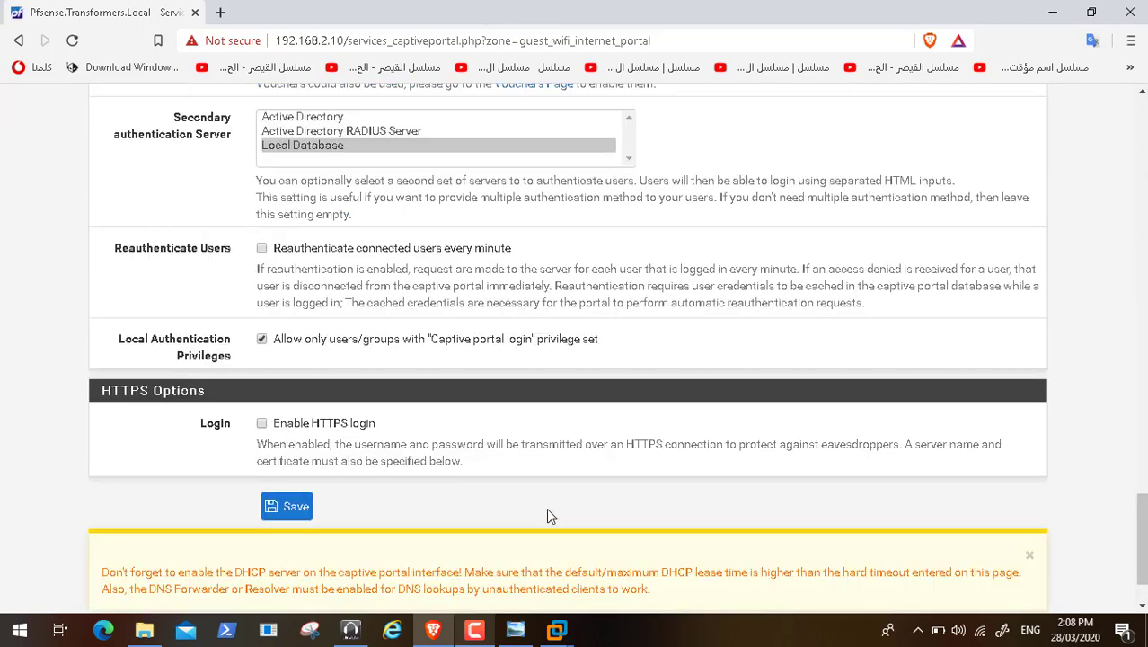
click(1143, 599)
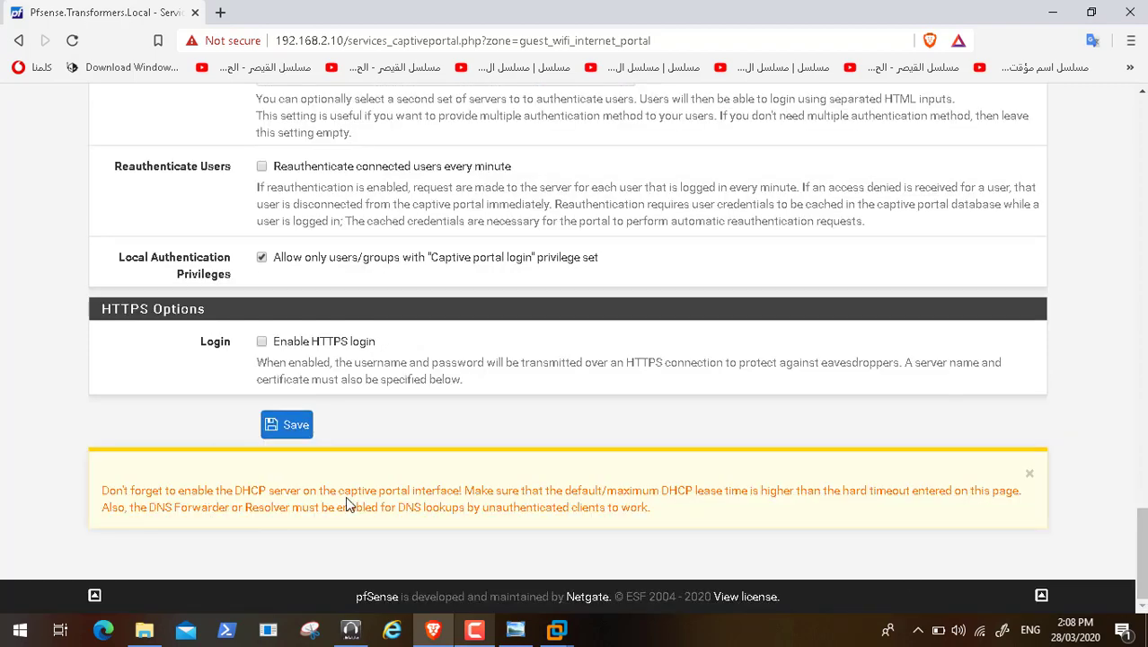
triple_click(253, 491)
click(283, 492)
click(474, 629)
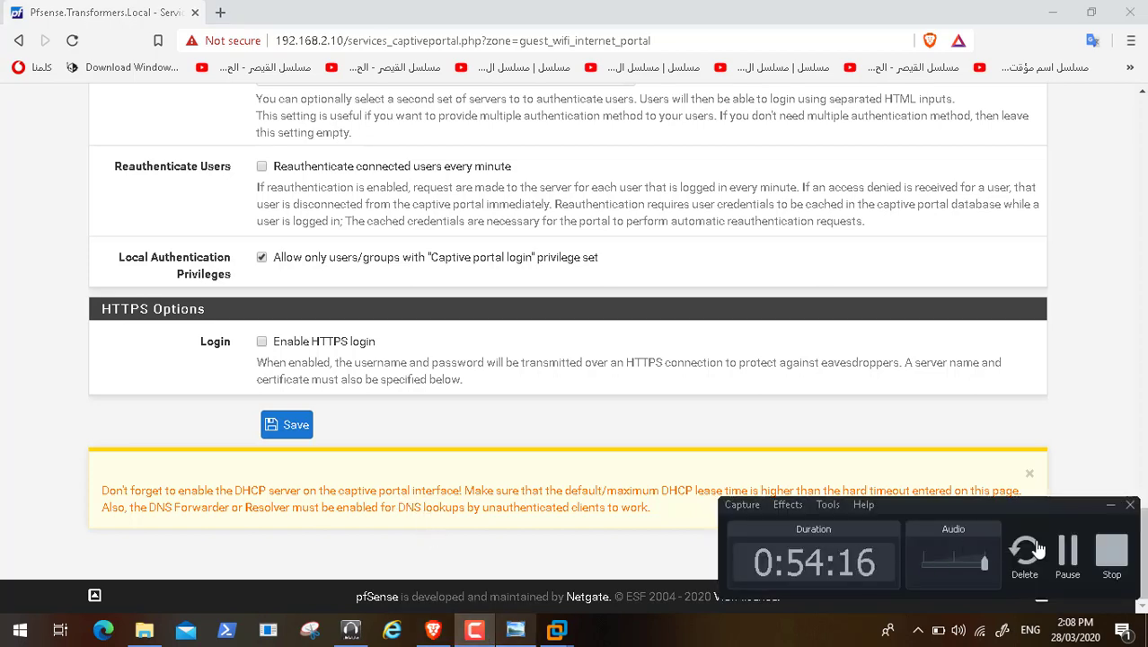
Step: View the network diagram image in Photo Viewer, then close it
key(super+d)
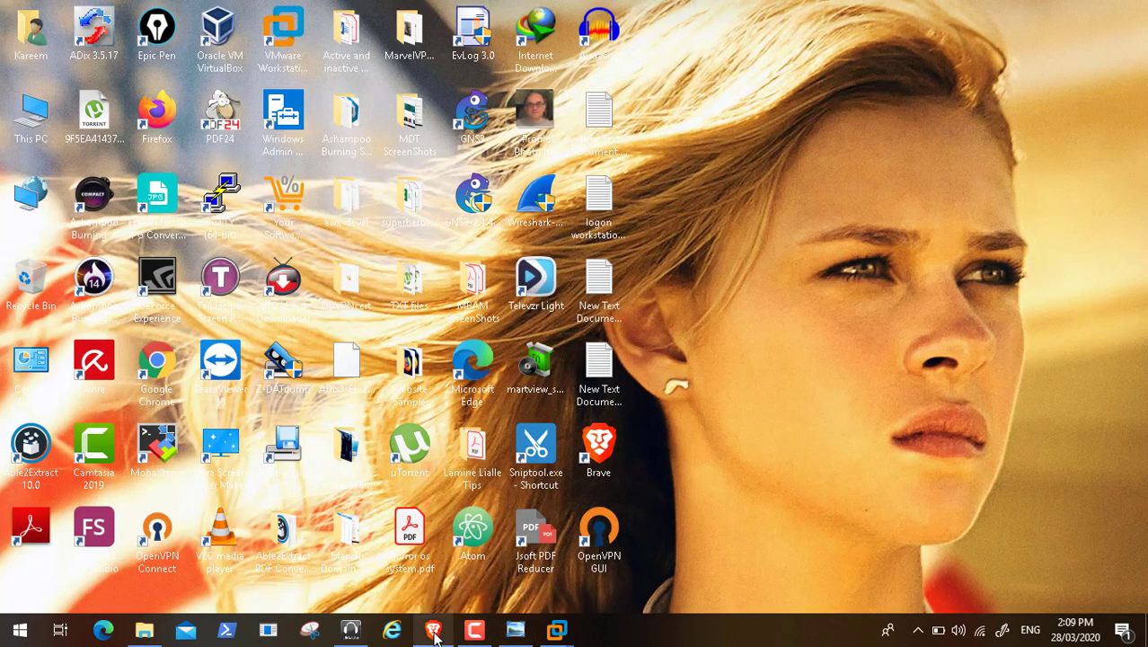
click(433, 629)
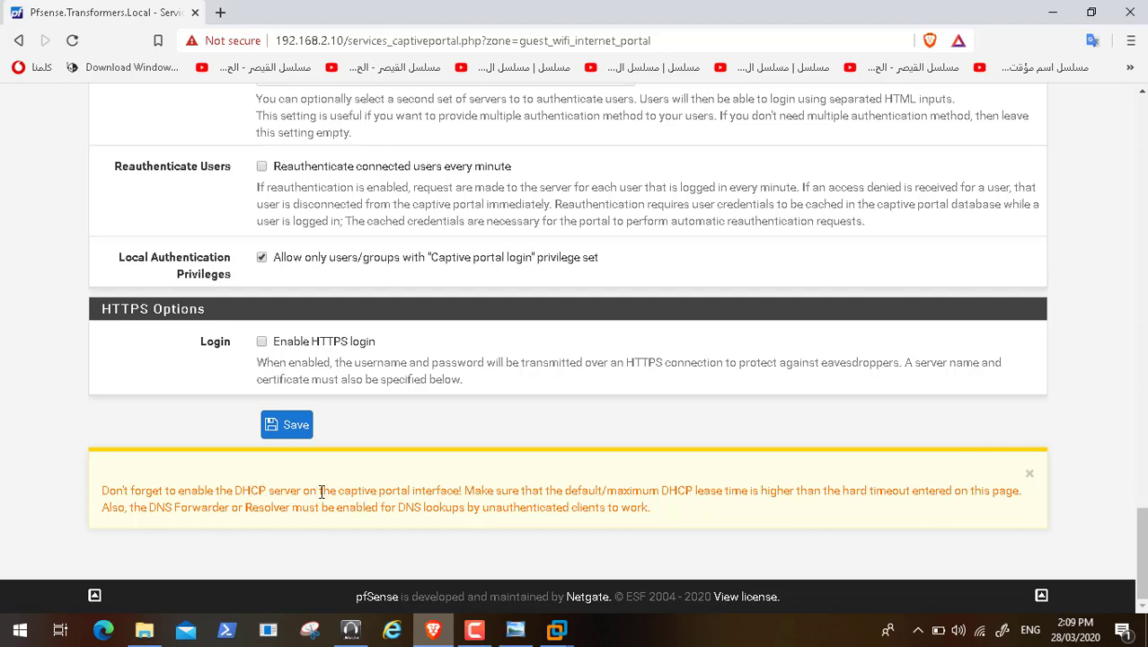
click(516, 629)
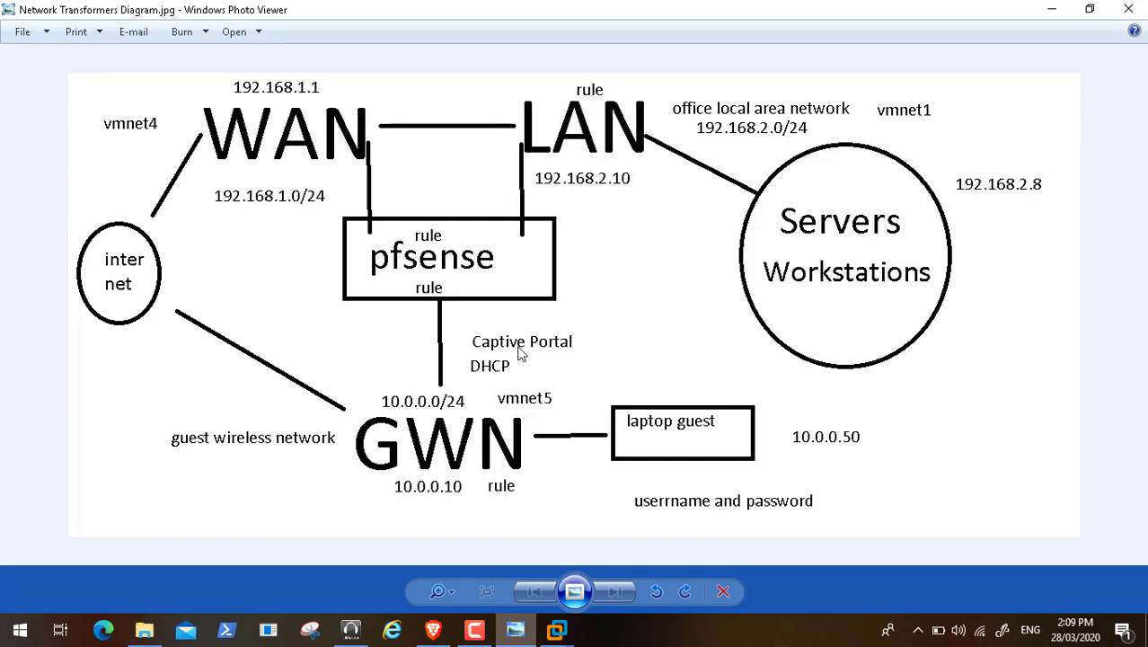
click(1131, 10)
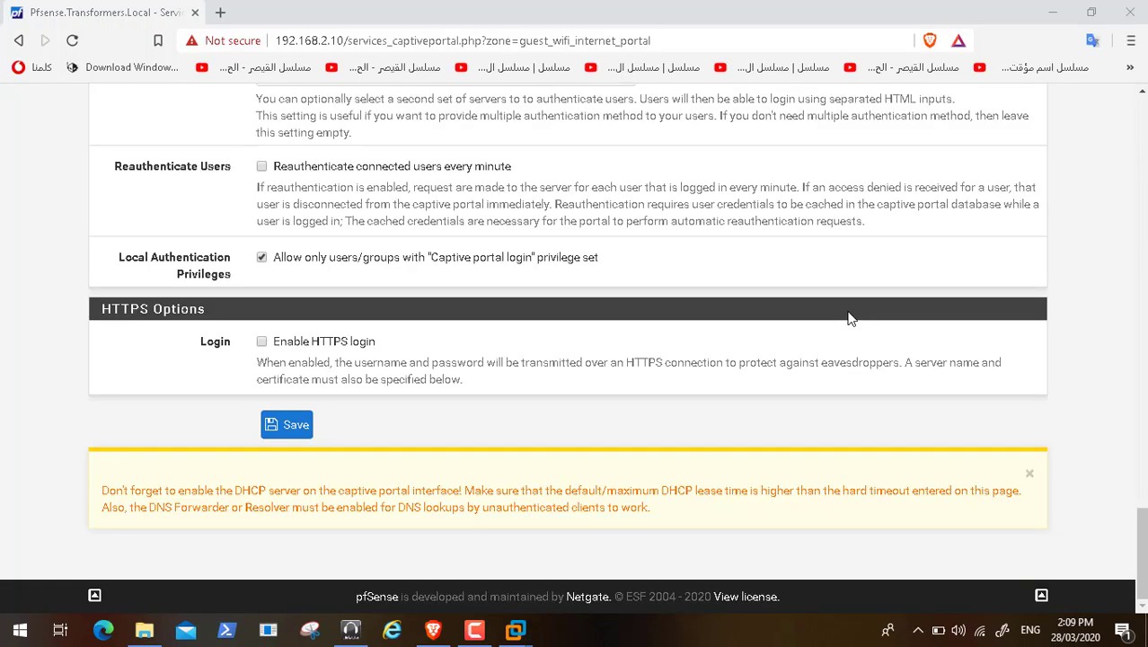
Step: Log the admin out of pfSense and close the Brave browser
scroll(575, 341, up, 20)
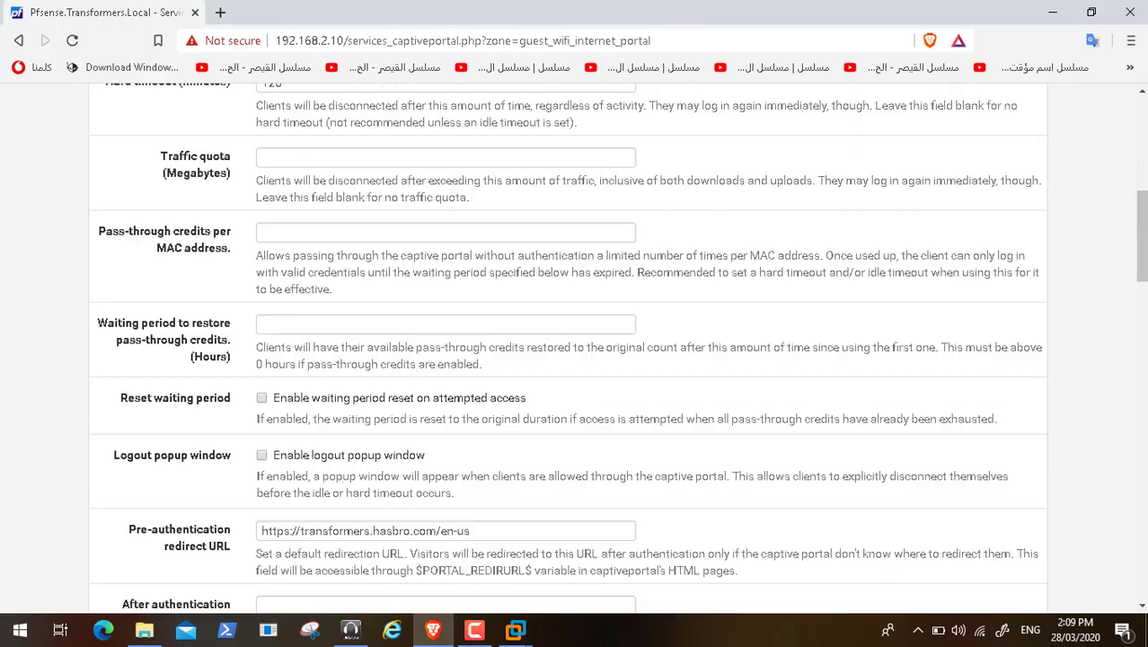
scroll(575, 342, up, 1)
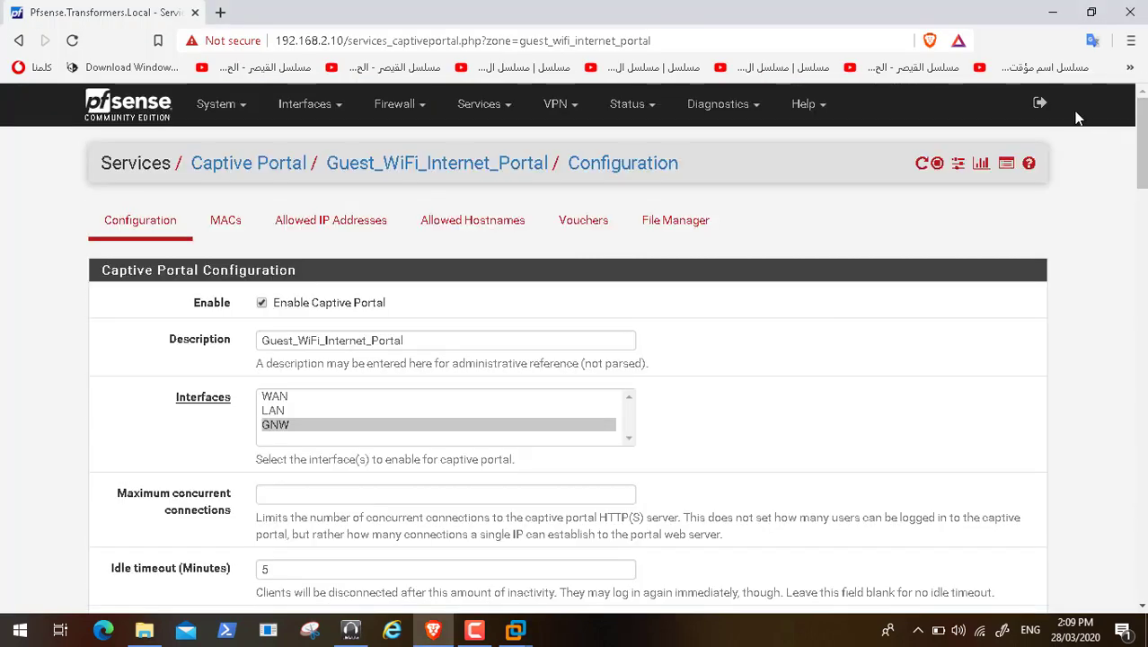
click(1039, 104)
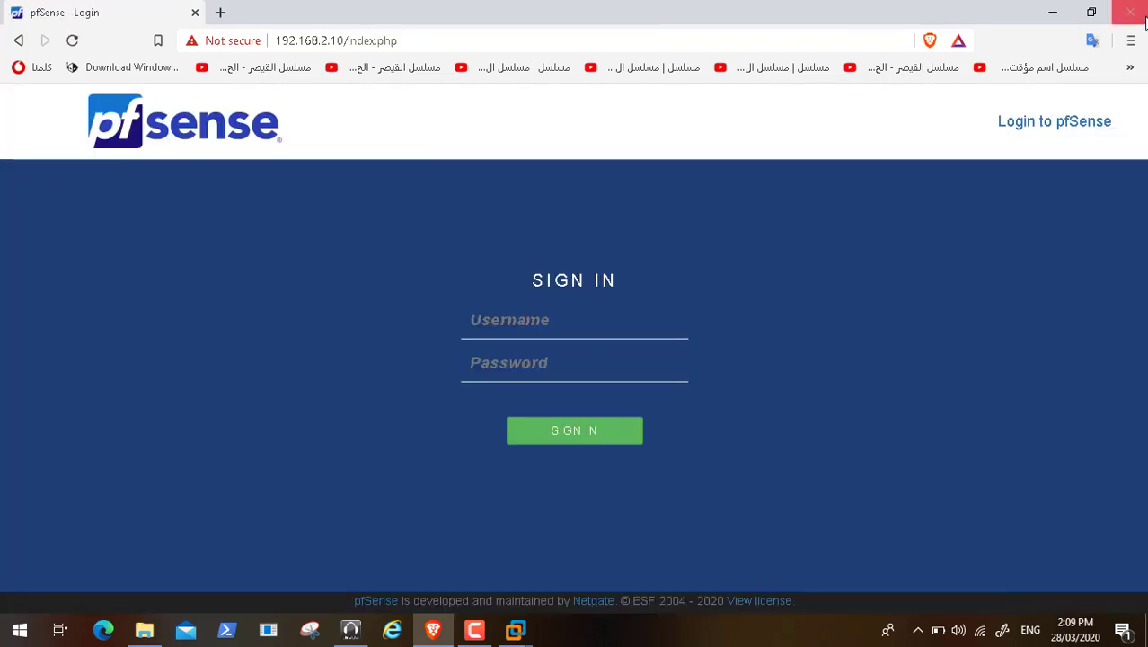
click(1131, 13)
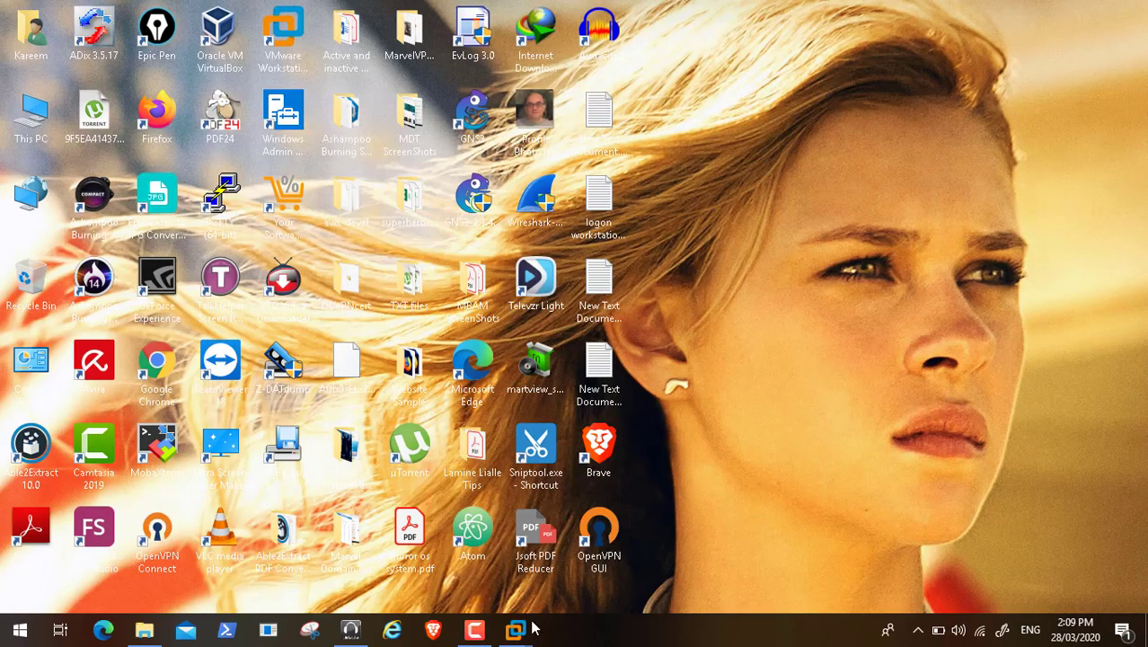
Step: Take a snapshot of the Pfsense VM named 'Backup before Firewall Update'
mouse_move(518, 631)
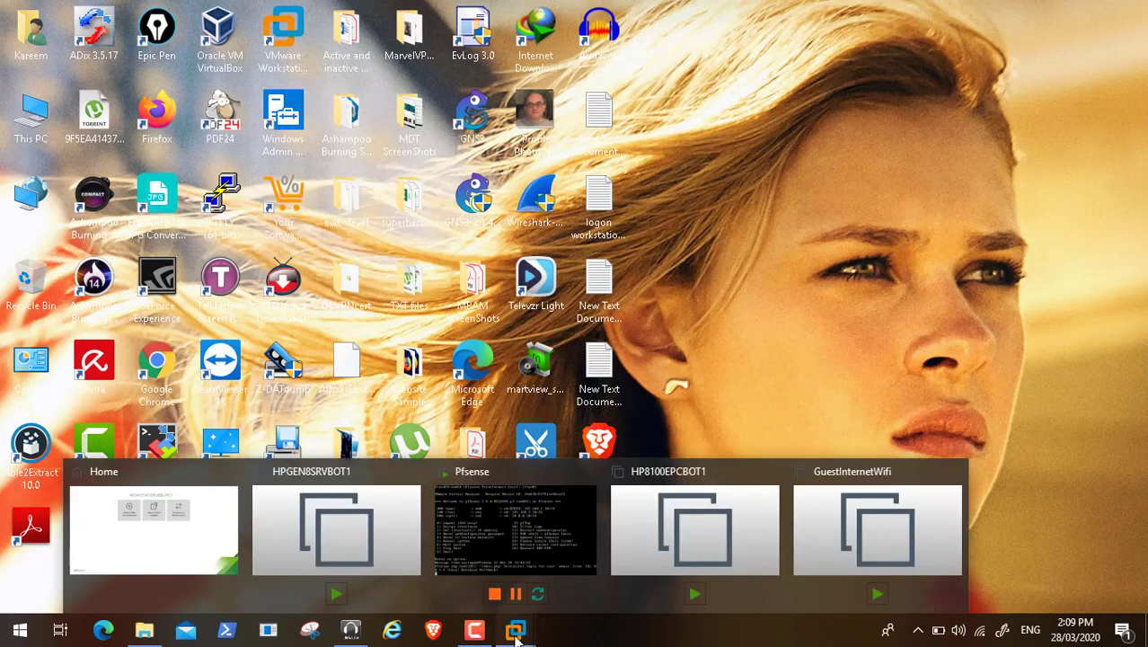
click(178, 511)
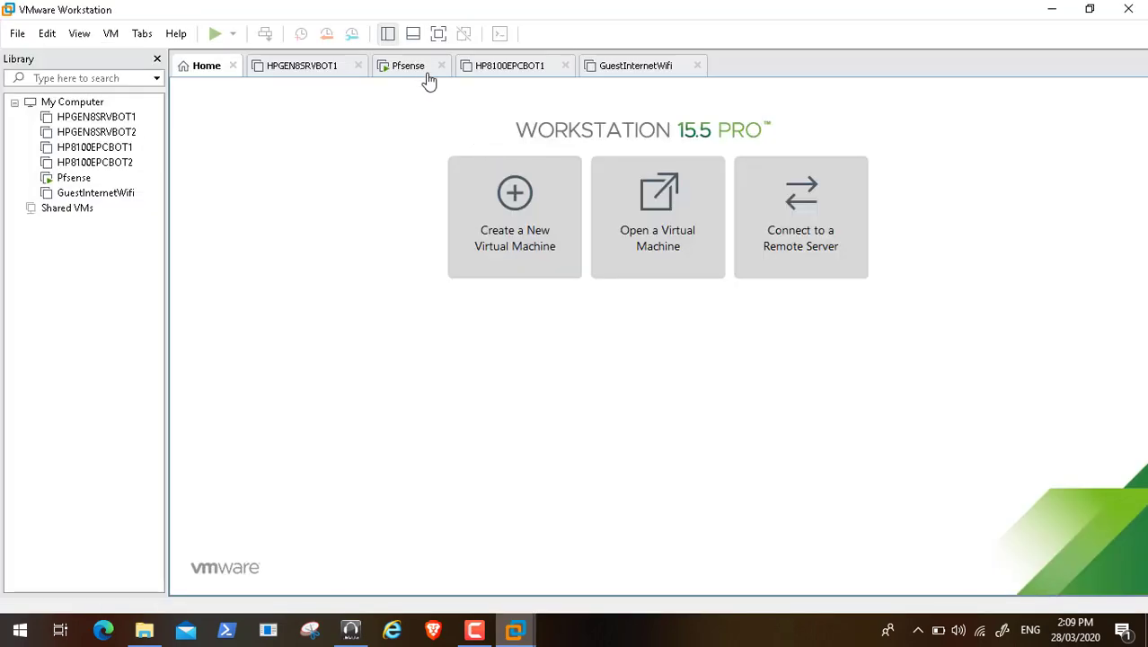
click(421, 72)
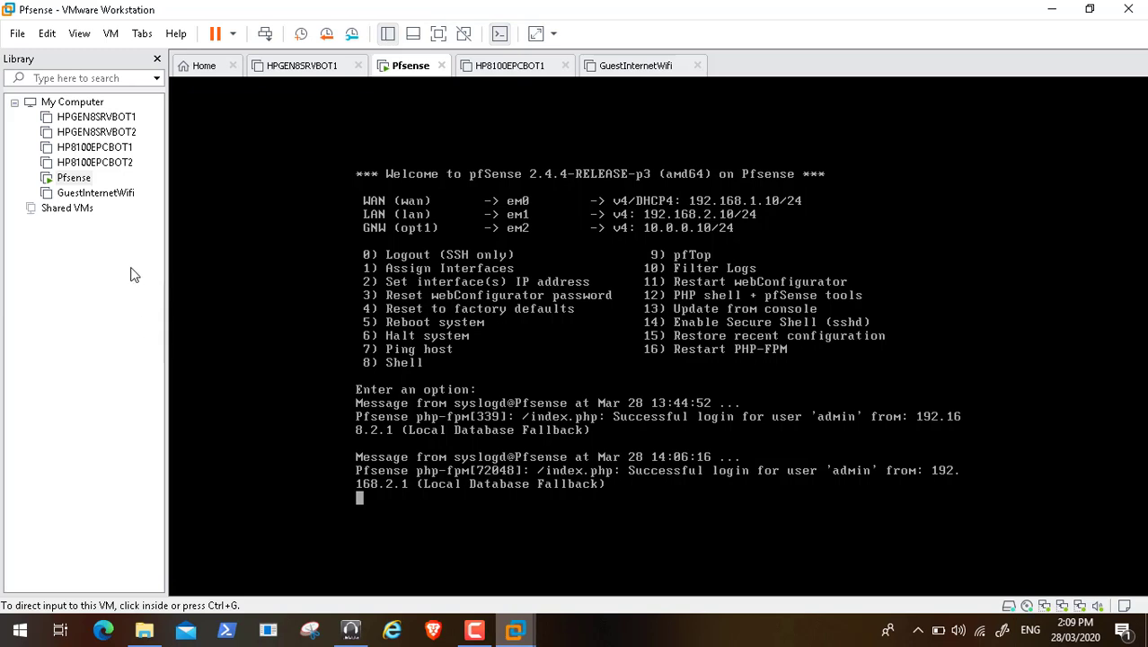
right_click(70, 179)
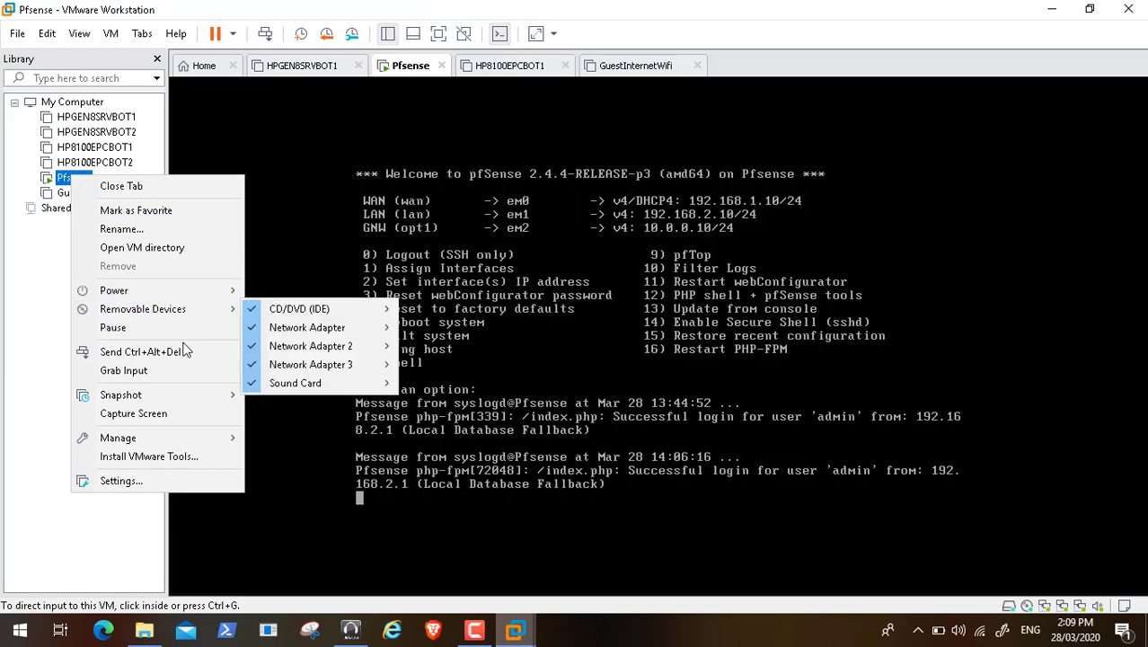
click(178, 396)
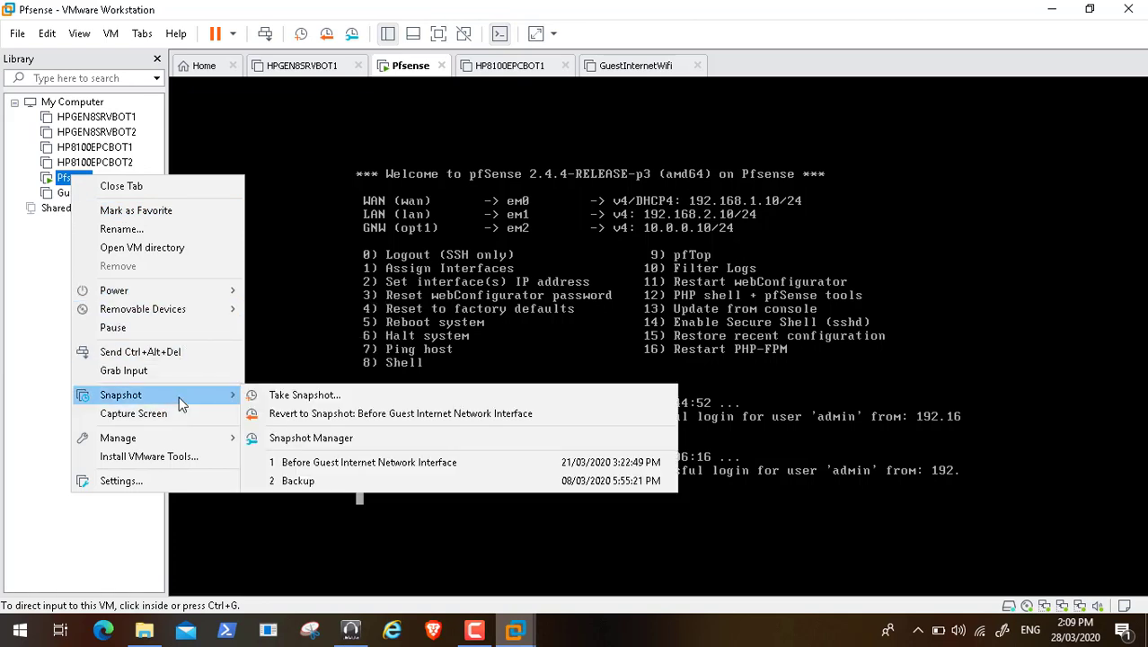
click(306, 396)
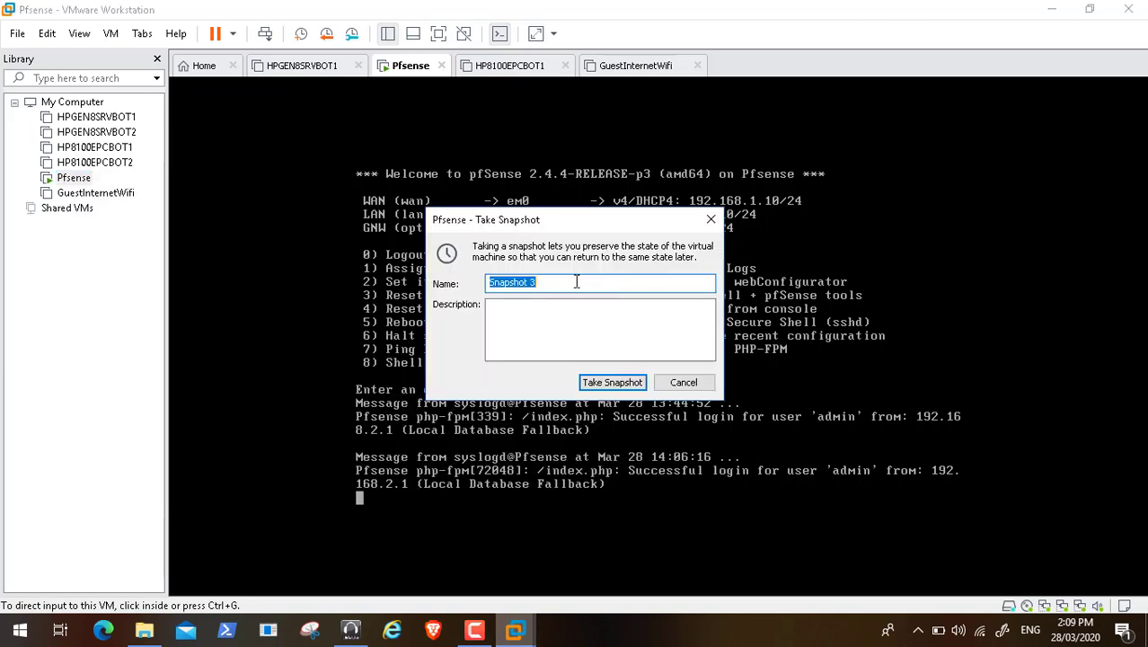
key(BackSpace)
text(Backup befor)
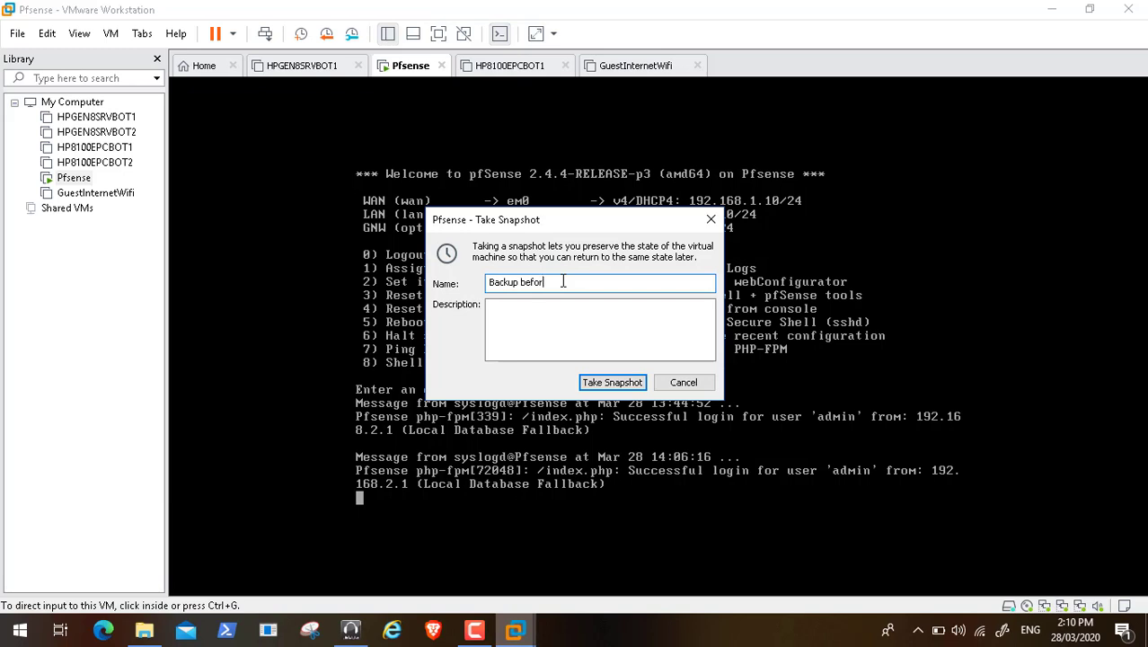
text(e Firewall Update)
click(620, 384)
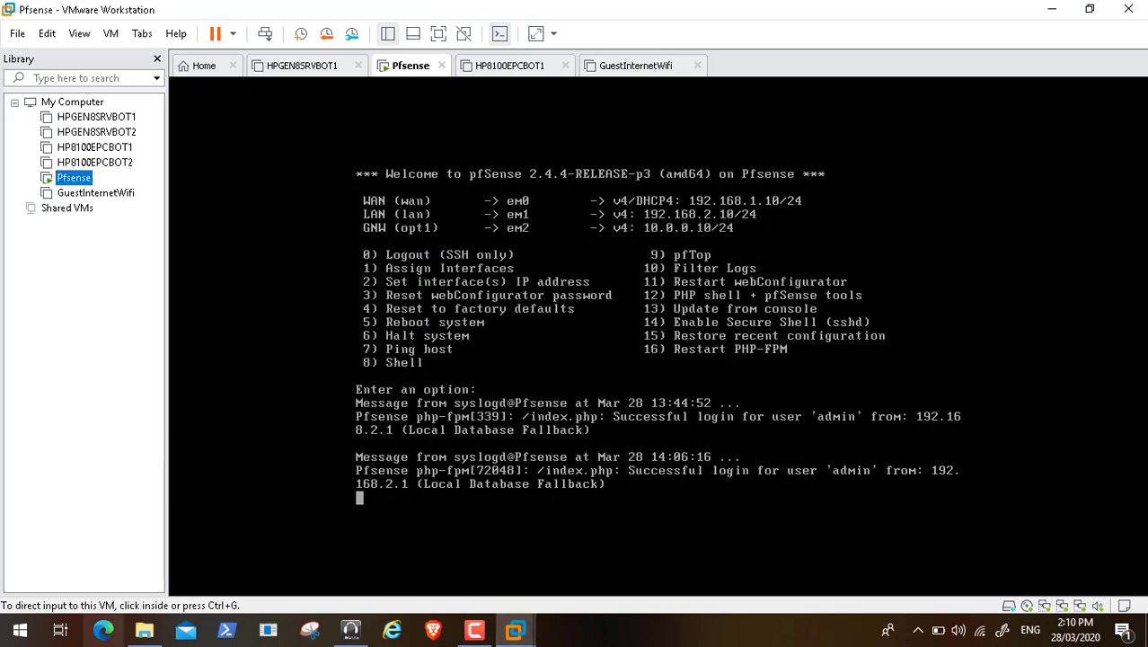